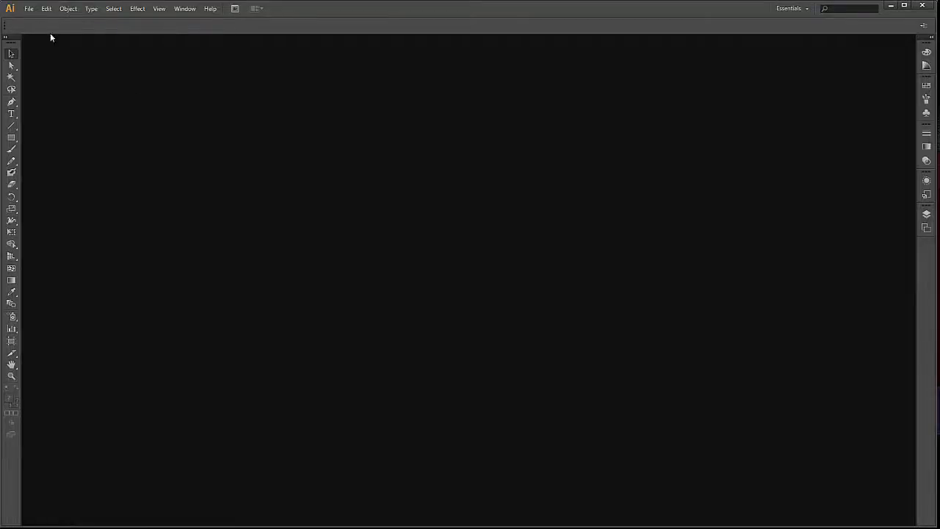
Begin a new document with one artboard and A4 size.
left_click(29, 8)
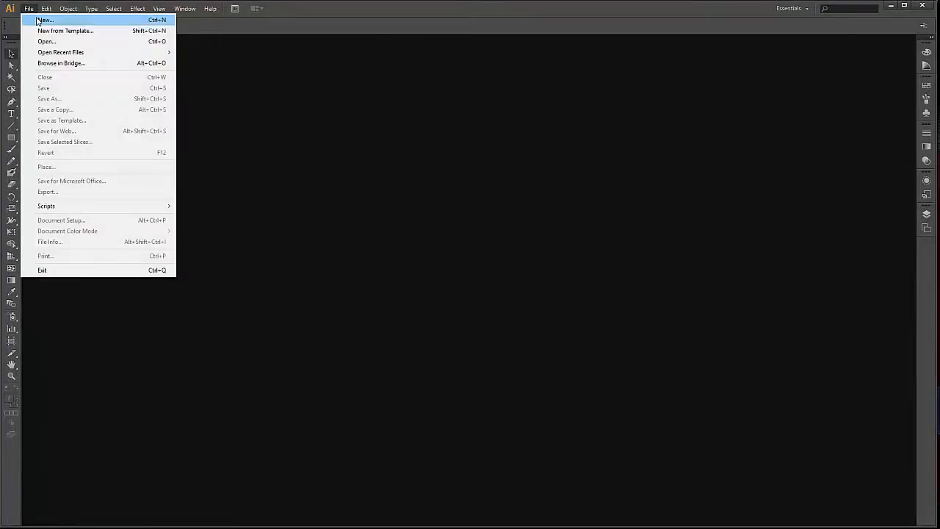
left_click(34, 19)
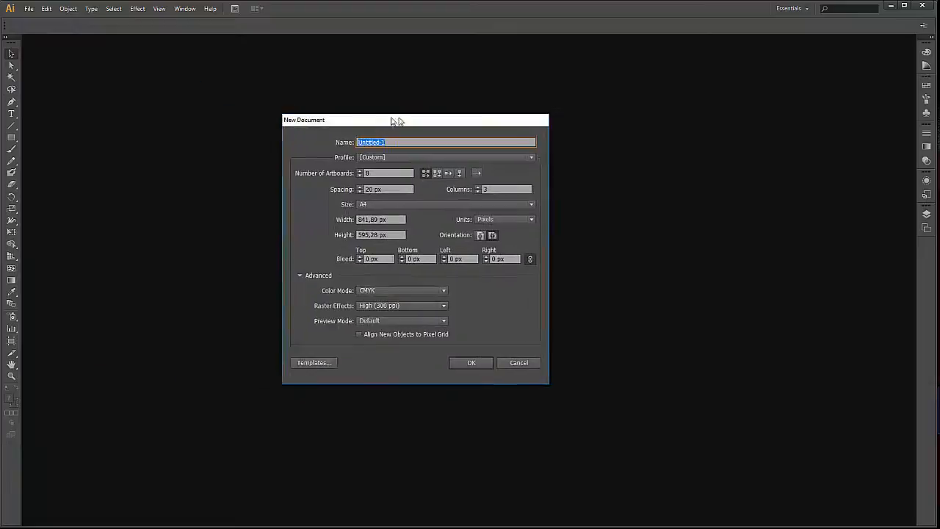
left_click_drag(395, 119, 465, 120)
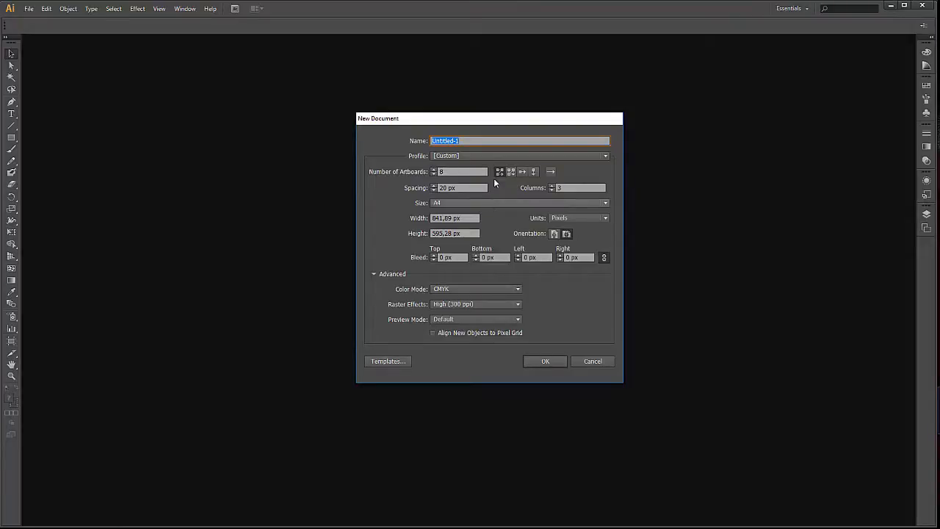
left_click(456, 171)
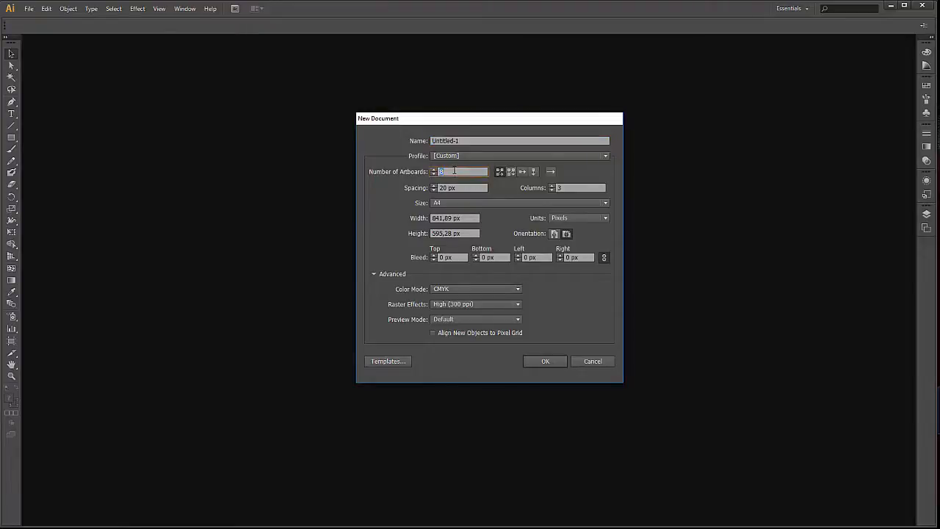
type("1")
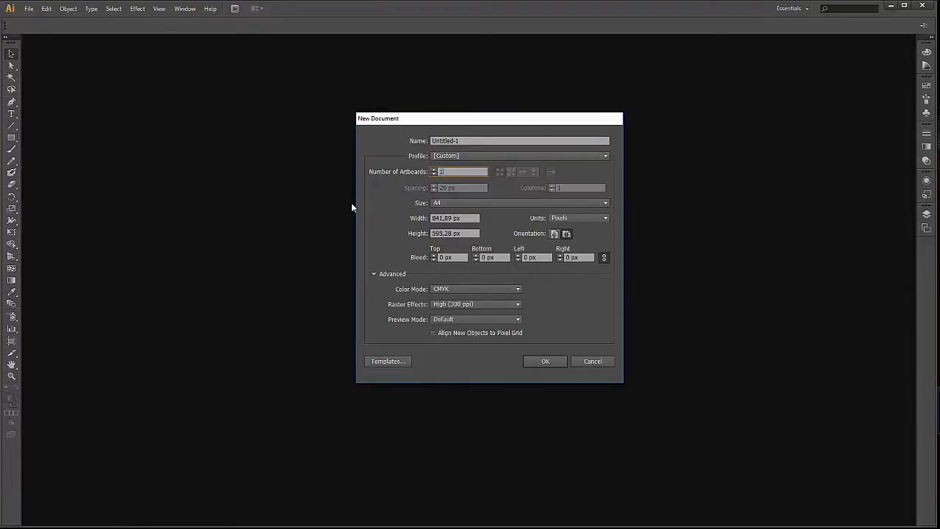
left_click(444, 204)
left_click(470, 261)
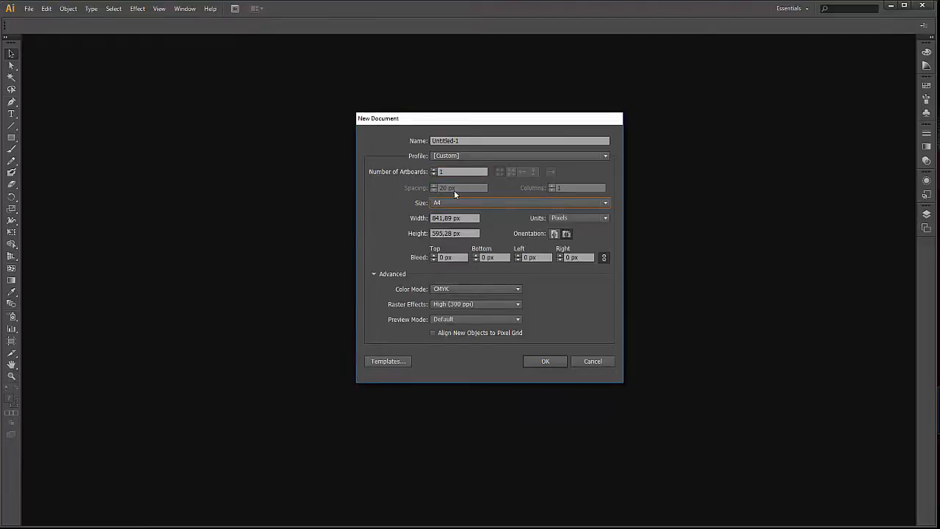
Name the document Halloween, apply the Print profile with A4 size, and create it.
left_click(474, 140)
type("Ha")
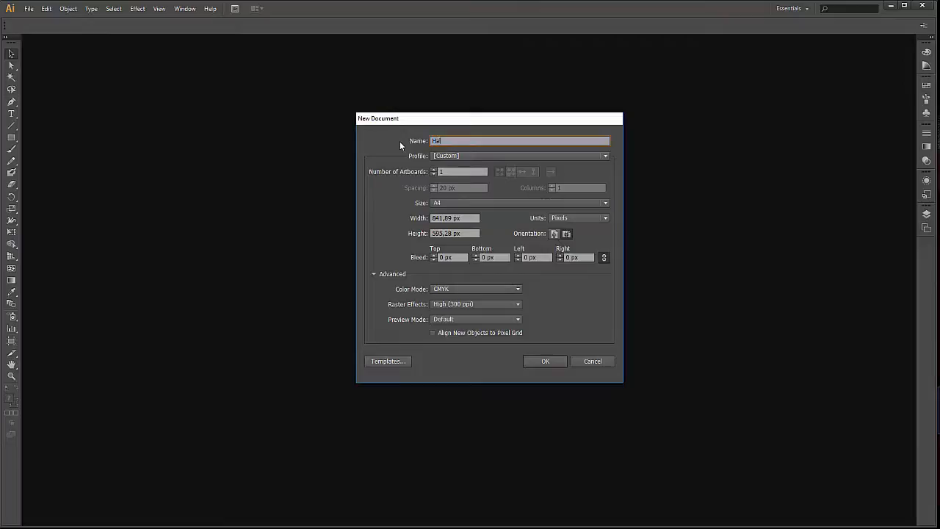
type("lloween")
left_click(473, 155)
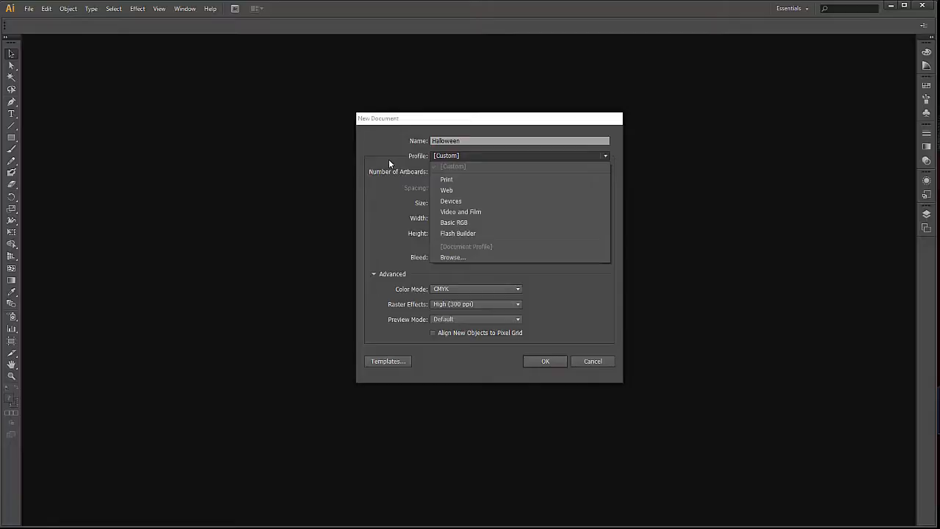
left_click(489, 181)
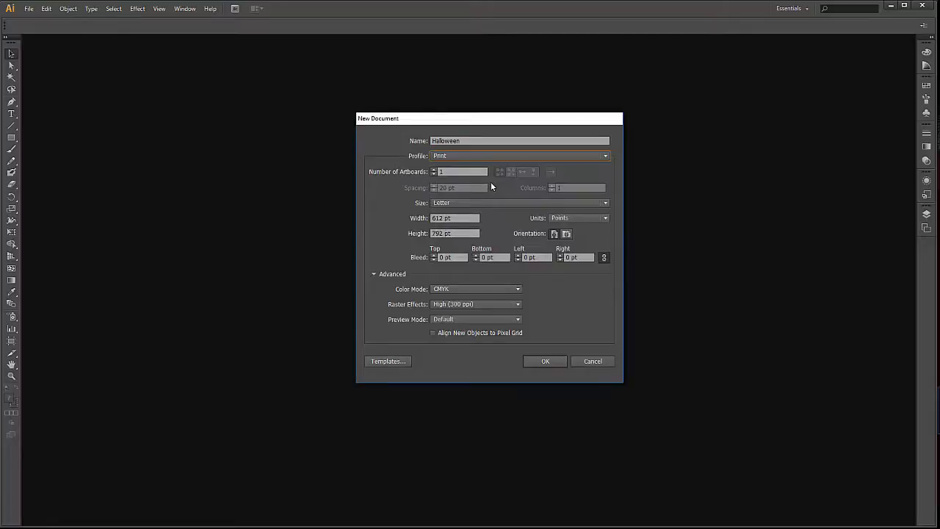
left_click(473, 203)
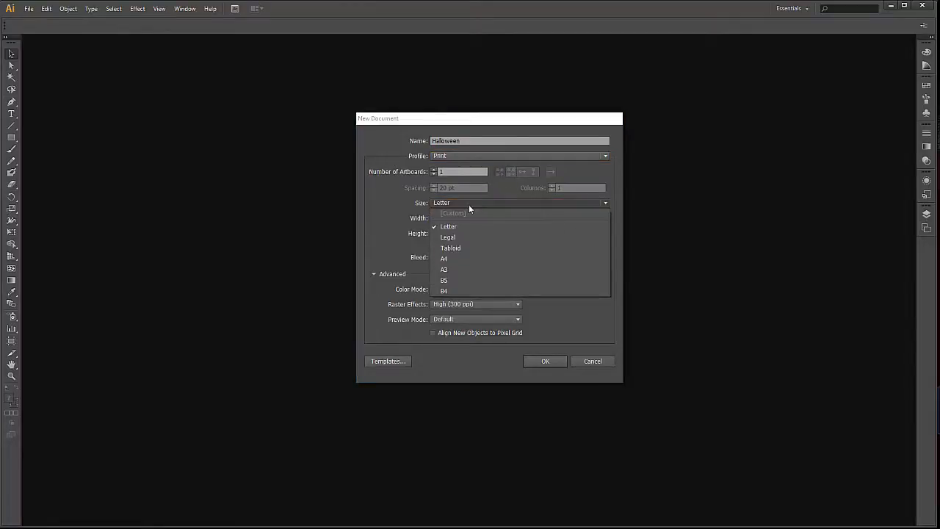
left_click(488, 257)
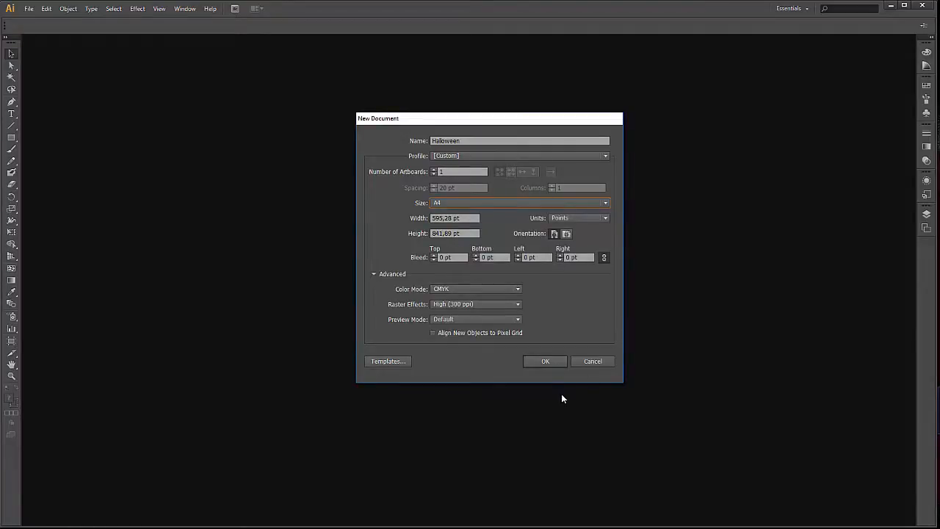
left_click(539, 364)
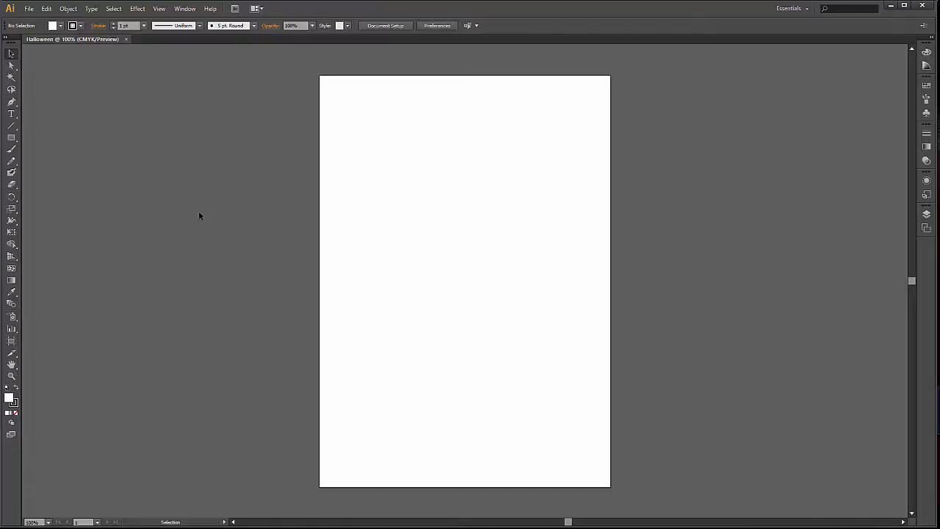
Change the artboard's orientation to landscape and return to the Selection tool.
left_click(12, 342)
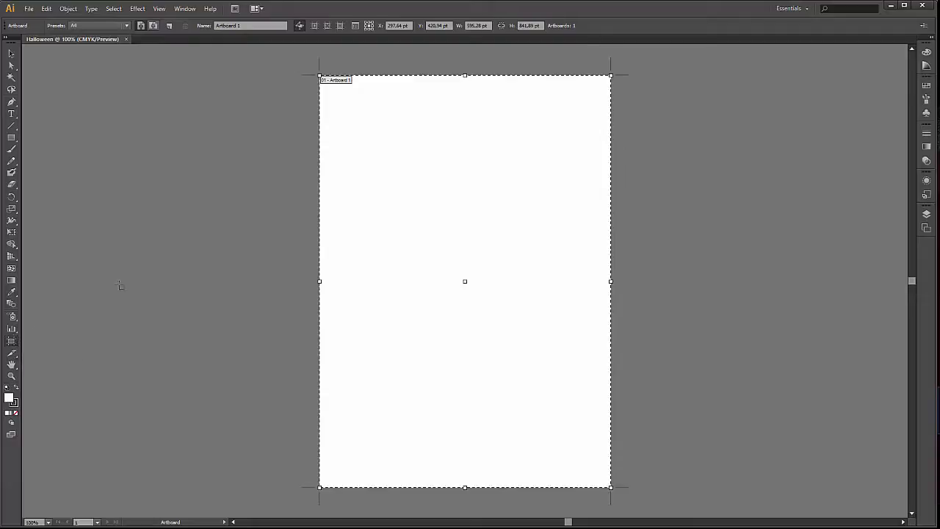
left_click(153, 27)
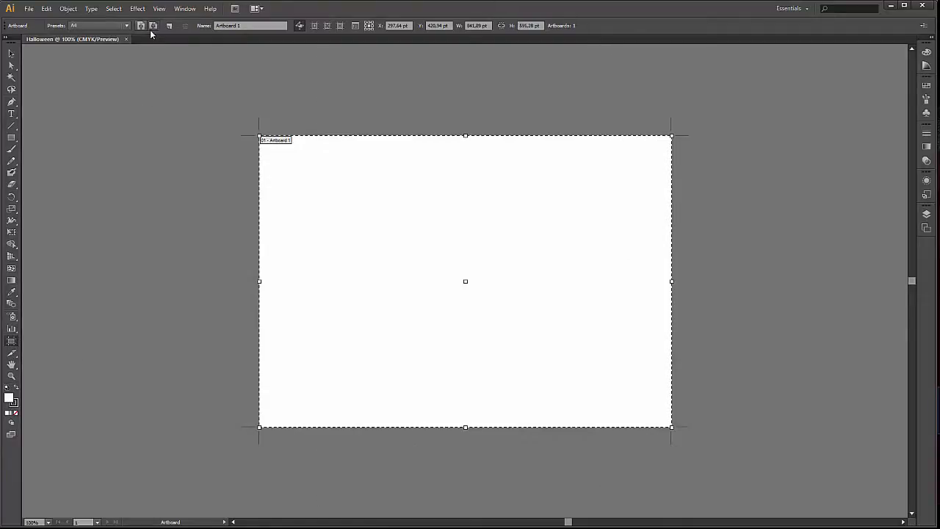
left_click(11, 55)
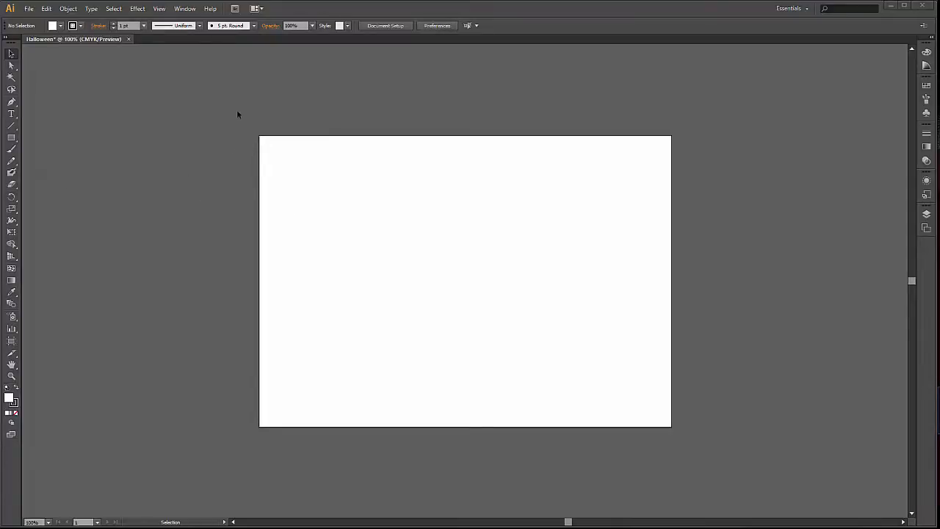
Show the Pathfinder options and park them beside the artboard, clear of the drawing area.
left_click(184, 8)
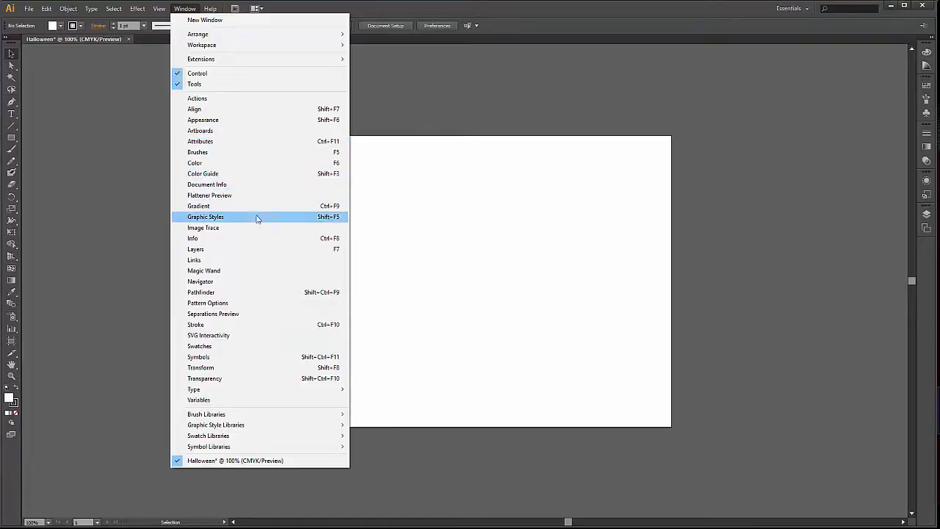
left_click(250, 293)
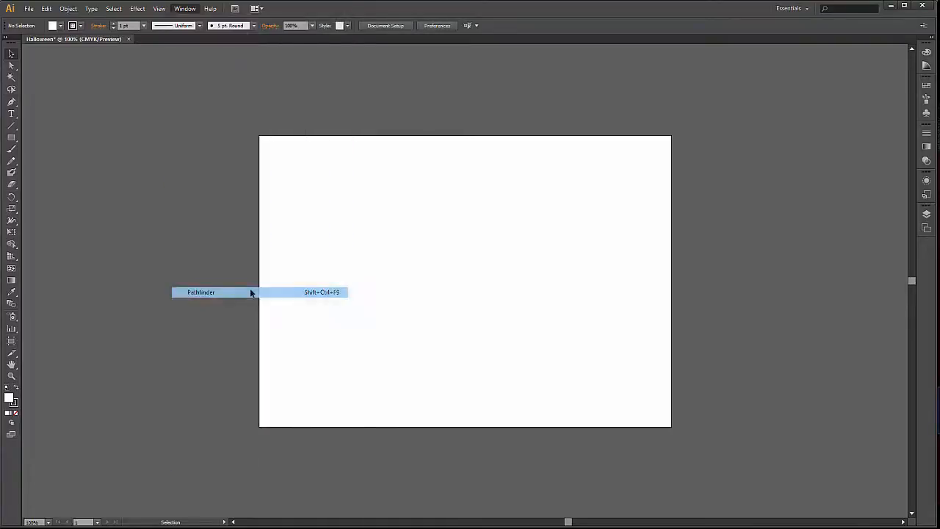
left_click_drag(817, 178, 836, 46)
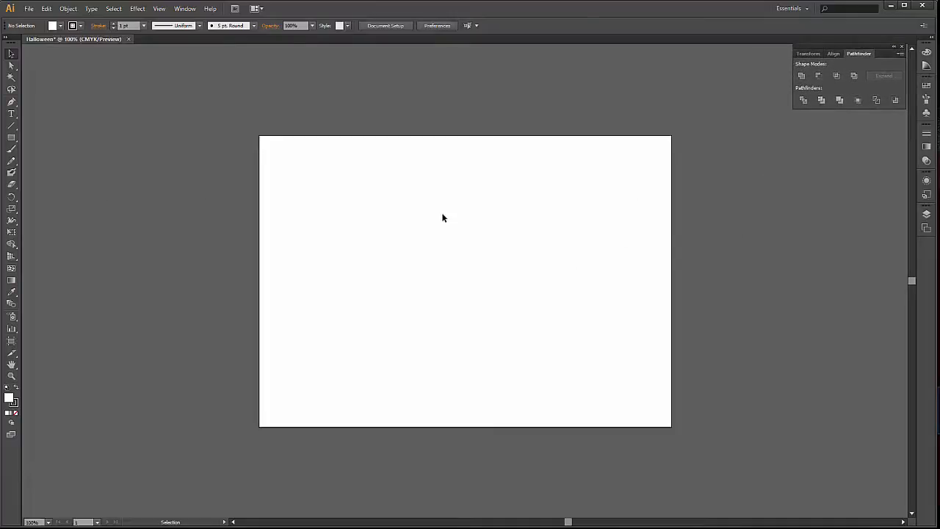
Draw a circle about 46.5 pt in diameter near the artboard's upper-left corner with the Ellipse tool.
left_click(11, 141)
left_click(11, 144)
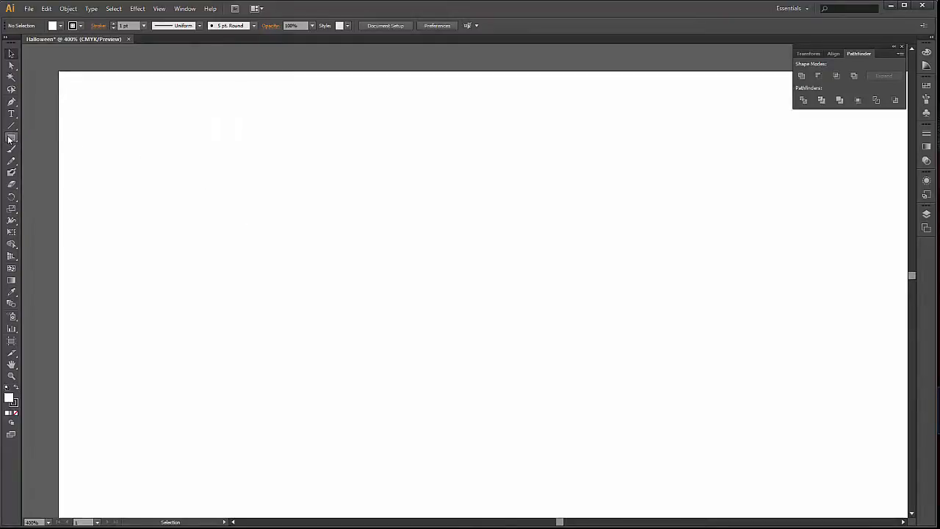
left_click(11, 139)
left_click_drag(10, 139, 38, 162)
left_click_drag(245, 186, 298, 229)
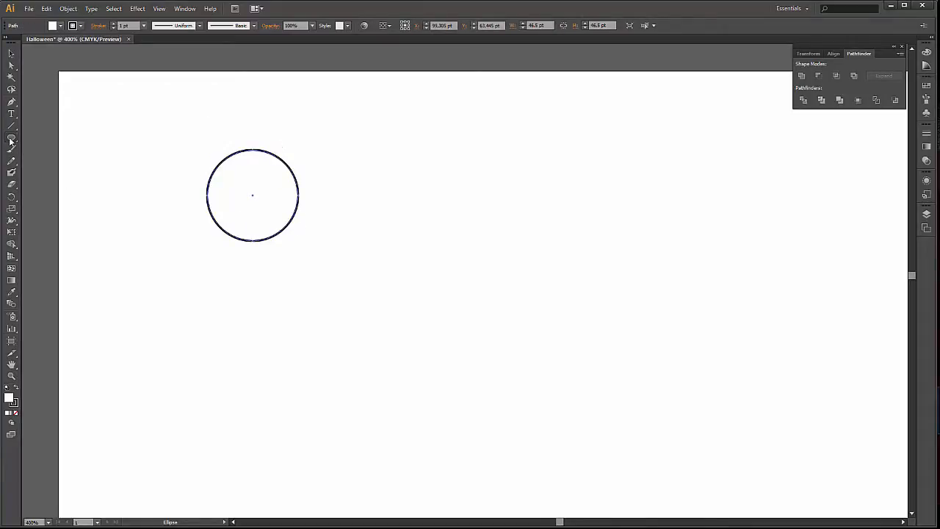
Draw a rectangle about 46.5 by 48 pt, extending down from the circle's horizontal midline and matching its width, and deselect it.
left_click_drag(11, 139, 33, 140)
scroll(235, 168, "up", 3, "alt")
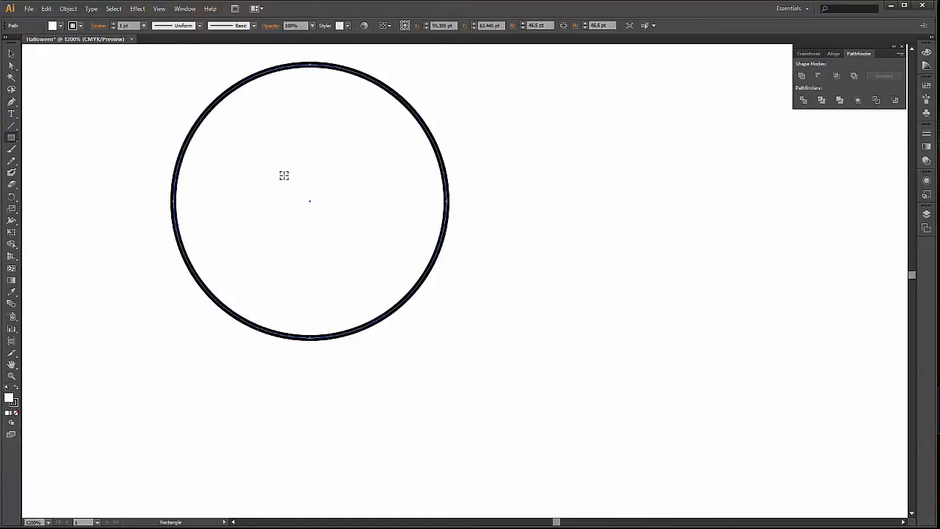
scroll(365, 302, "up", 8)
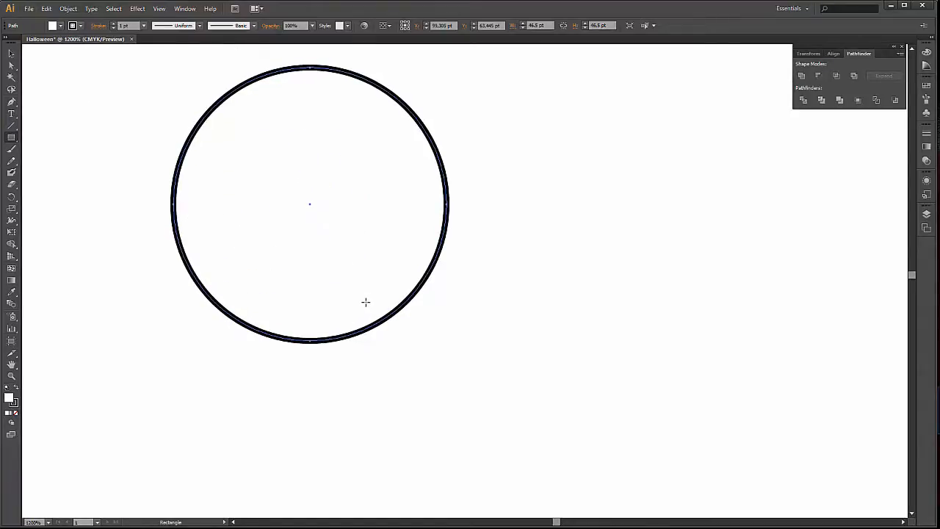
scroll(361, 296, "up", 1)
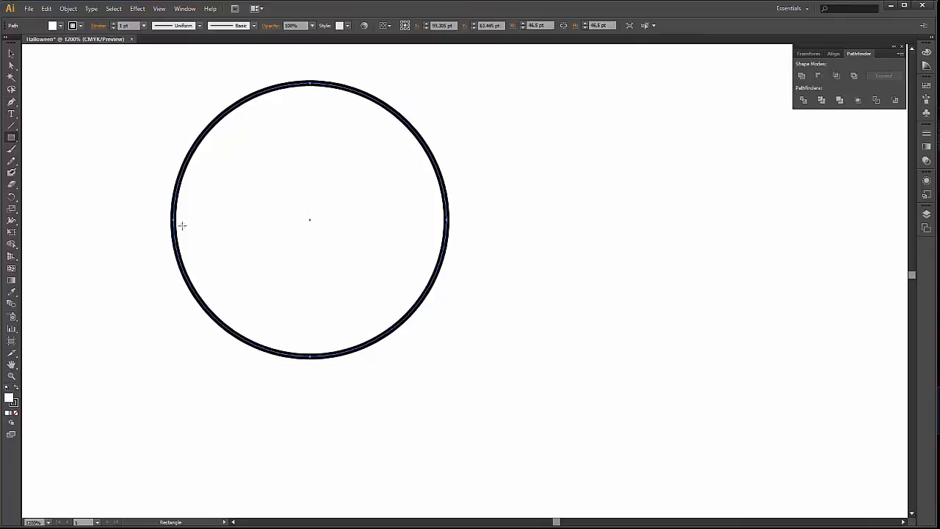
mouse_move(175, 219)
left_mouse_down()
mouse_move(373, 359)
mouse_move(429, 413)
mouse_move(447, 448)
mouse_move(447, 503)
left_mouse_up()
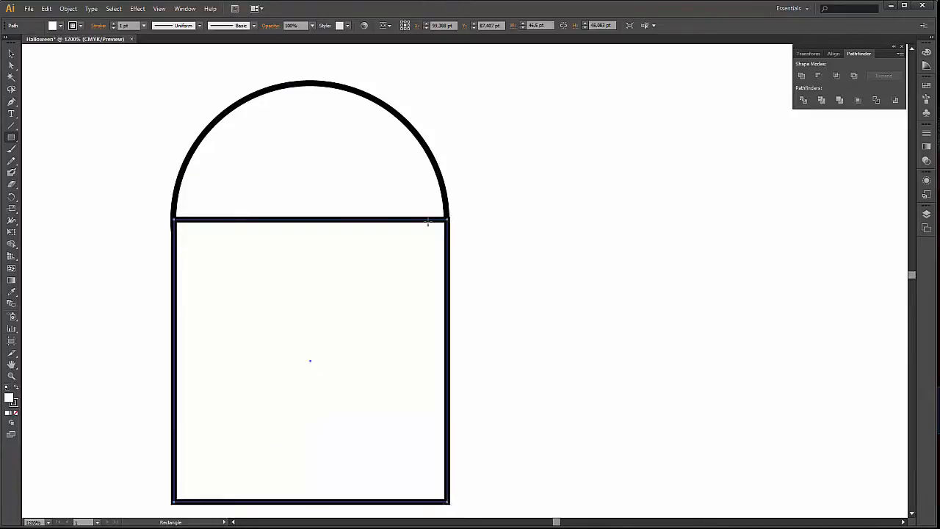
key("v")
left_click(622, 218)
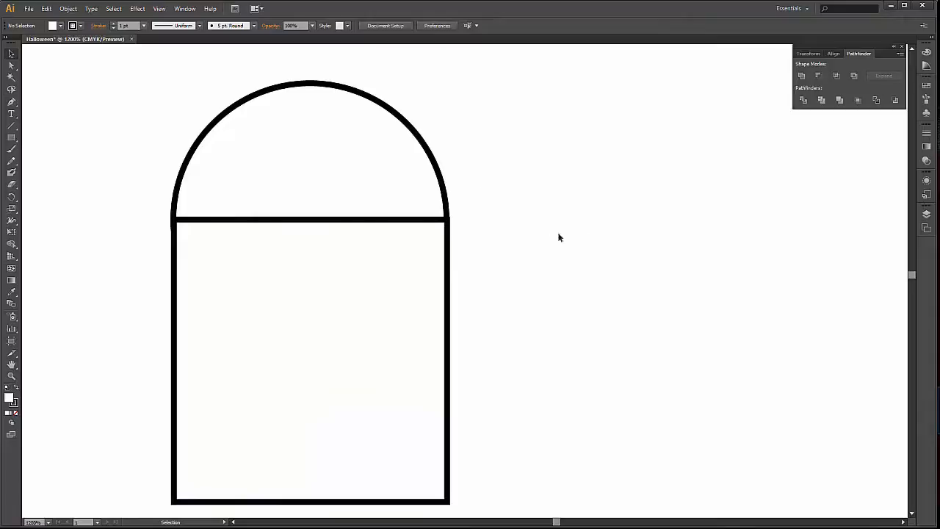
Widen the rectangle slightly on its left edge to about 46.6 pt so it lines up with the circle's outer edge.
scroll(475, 227, "down", 2)
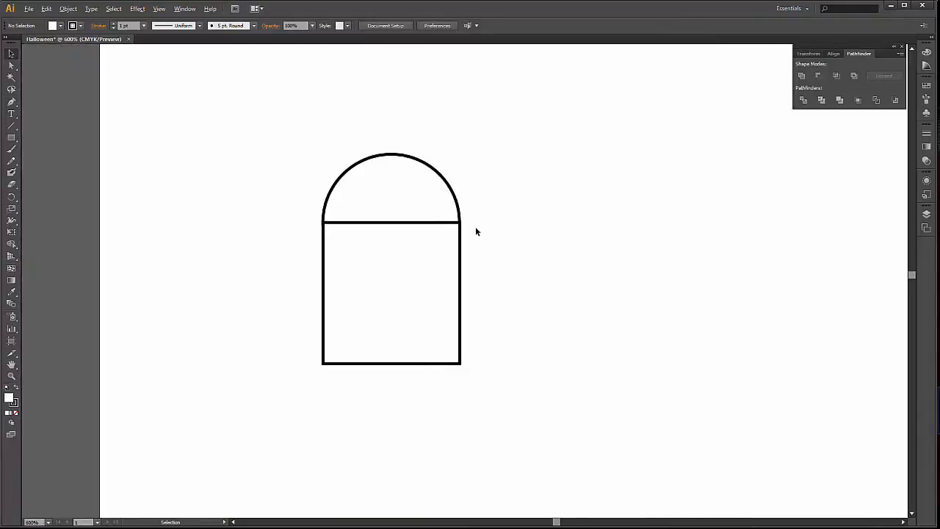
key("alt")
scroll(491, 209, "up", 1)
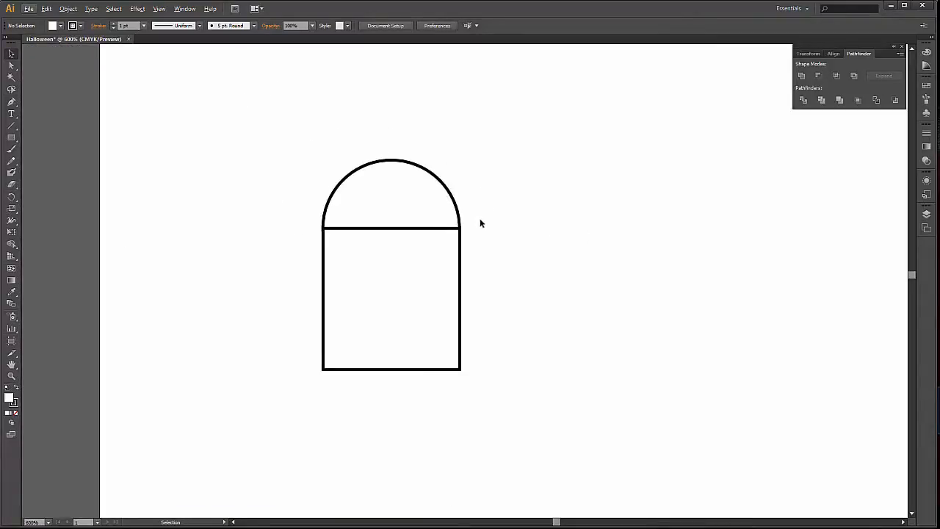
scroll(307, 233, "up", 3)
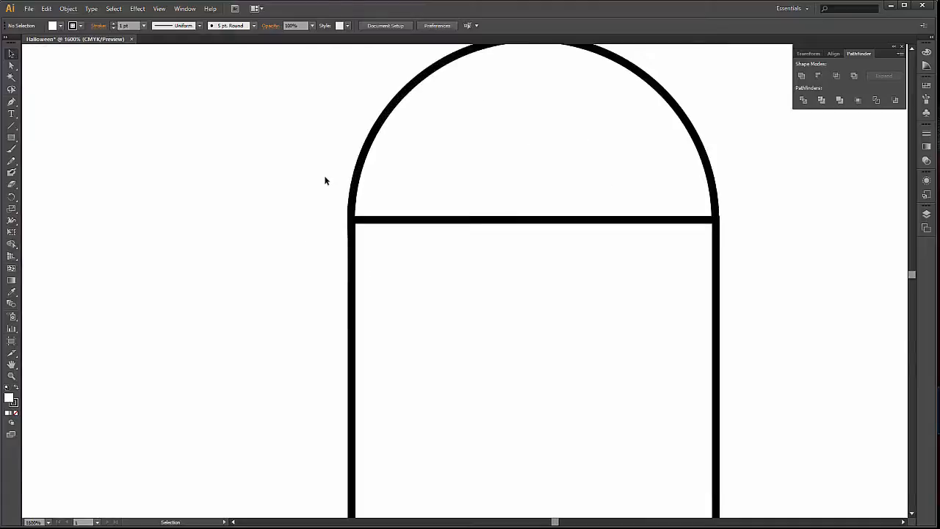
scroll(325, 181, "down", 2)
scroll(325, 180, "up", 4)
key("alt")
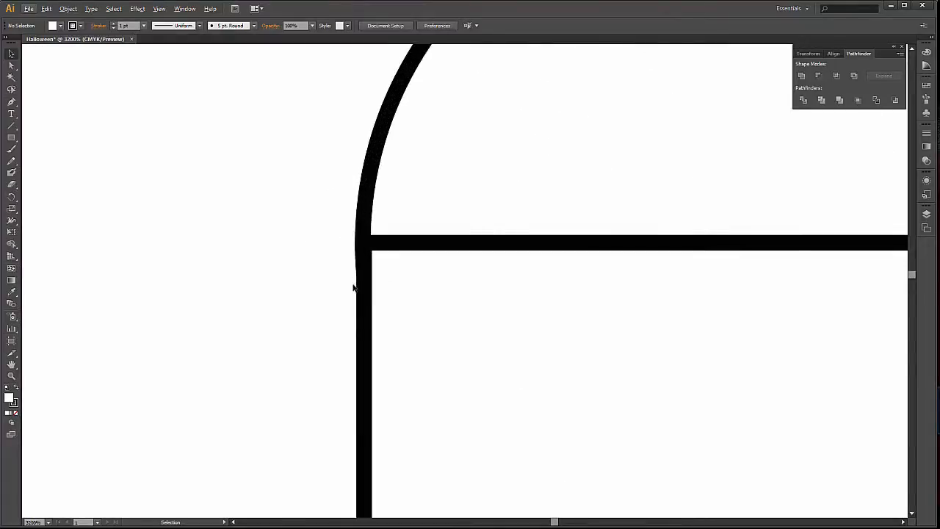
left_click_drag(340, 319, 470, 330)
scroll(301, 243, "down", 5)
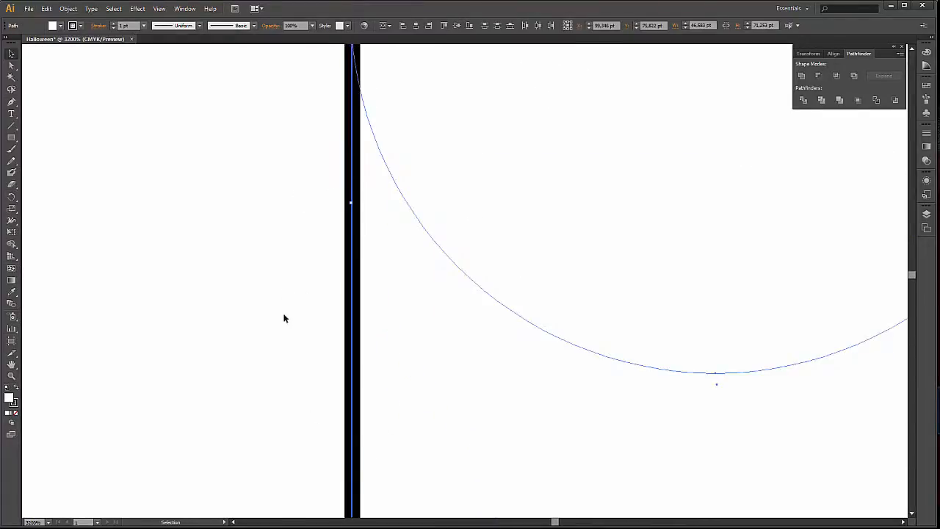
left_click_drag(285, 319, 412, 385)
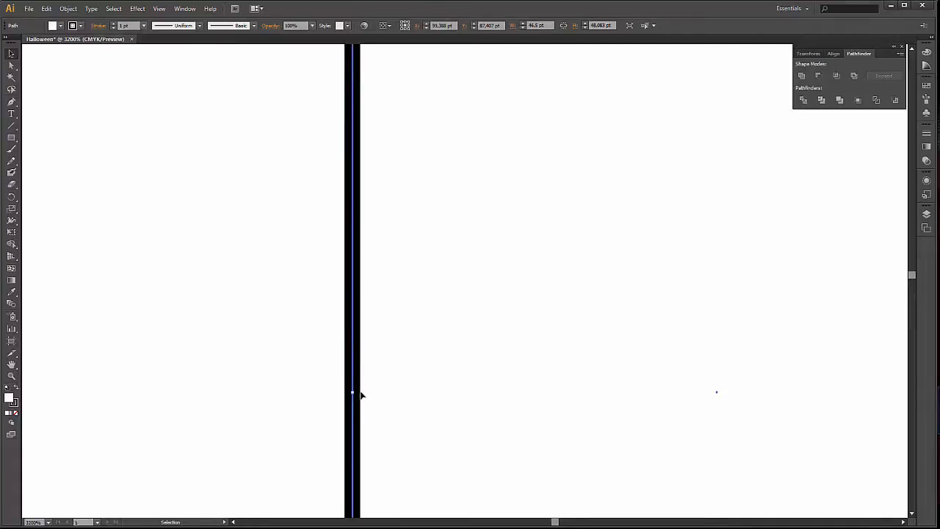
left_click_drag(352, 392, 351, 393)
key("space")
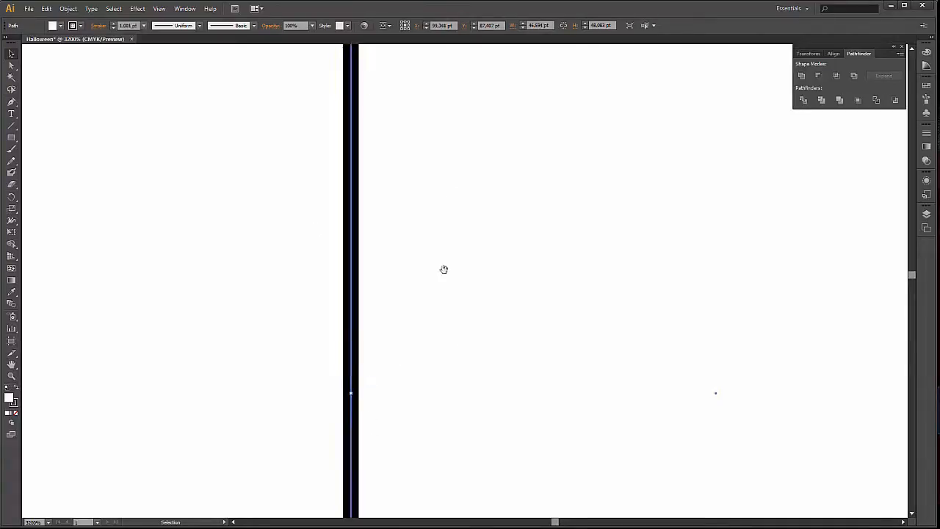
key("ctrl+minus")
key("ctrl+minus")
left_click(191, 323)
Unite the circle and rectangle into one shape, move it nearer the artboard's upper-left corner, and deselect it.
key("ctrl+minus")
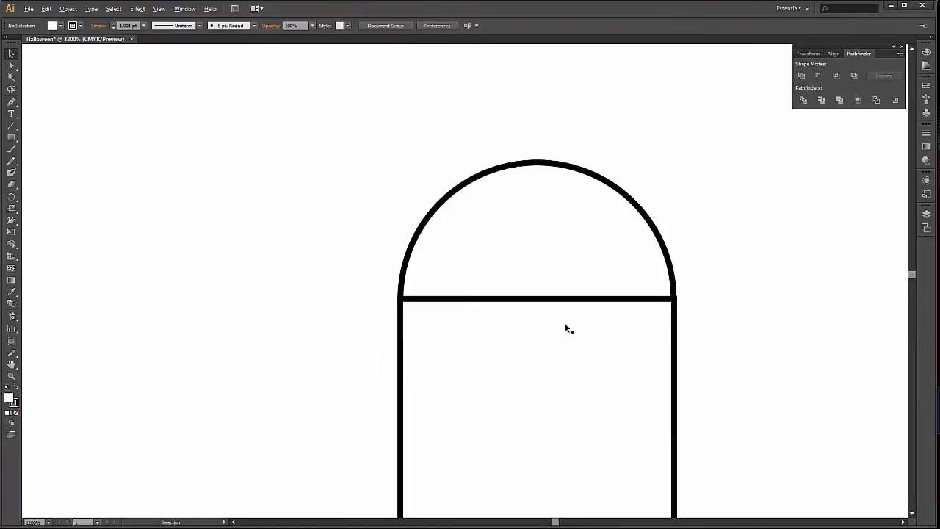
key("ctrl+minus")
key("space")
left_click_drag(745, 331, 636, 286)
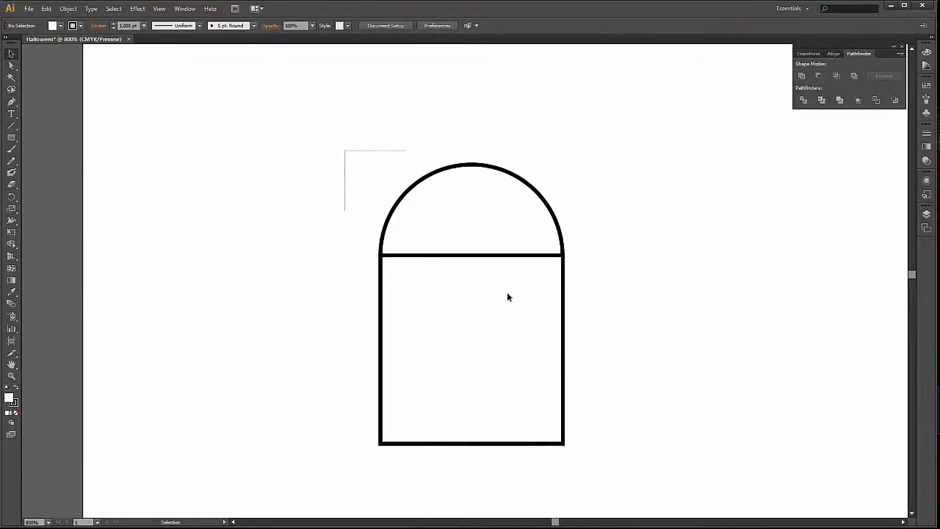
left_click_drag(506, 297, 638, 431)
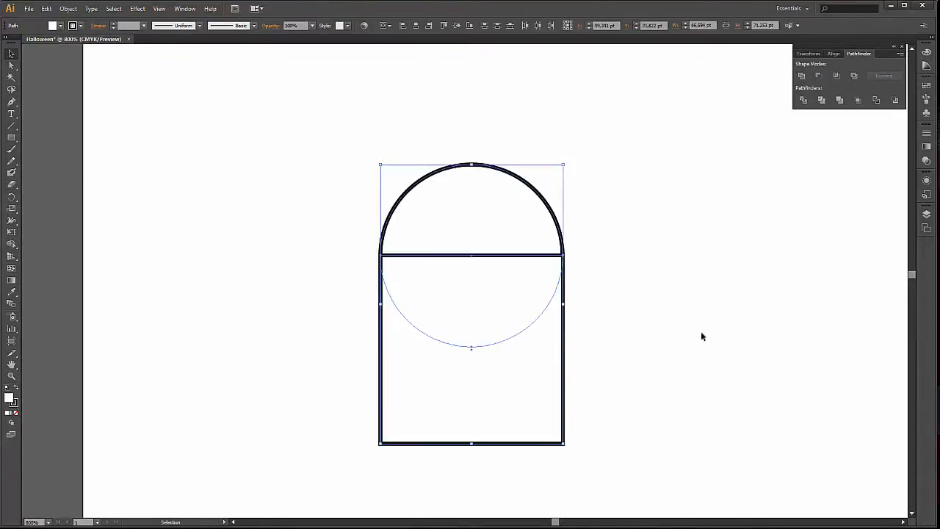
left_click(801, 77)
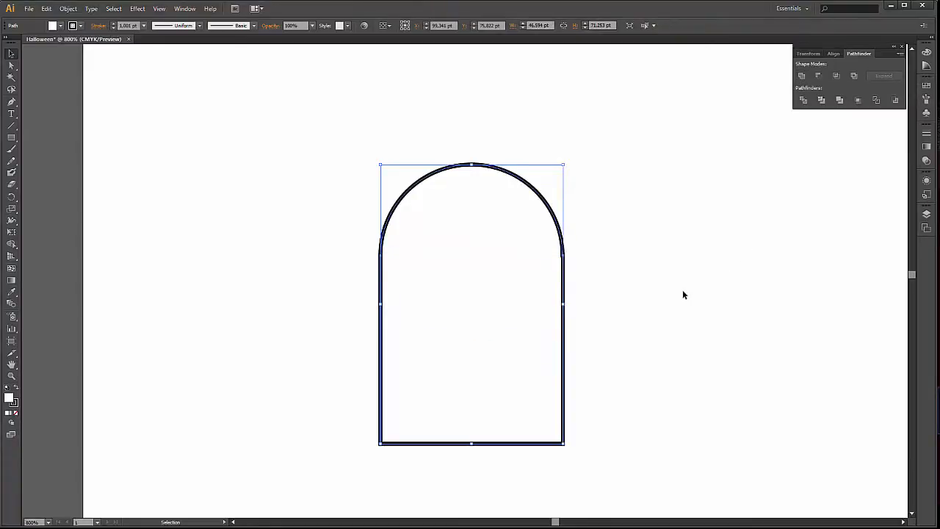
left_click_drag(559, 287, 413, 245)
left_click(609, 250)
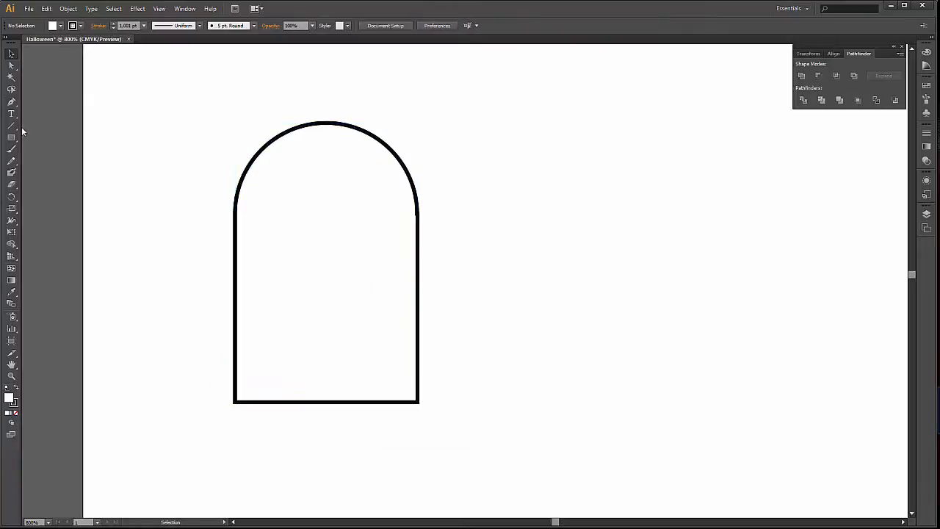
Draw a tall ellipse about 8.1 by 17.6 pt as the ghost's left eye, filled black with no stroke.
left_click_drag(11, 138, 103, 160)
left_click_drag(265, 195, 295, 263)
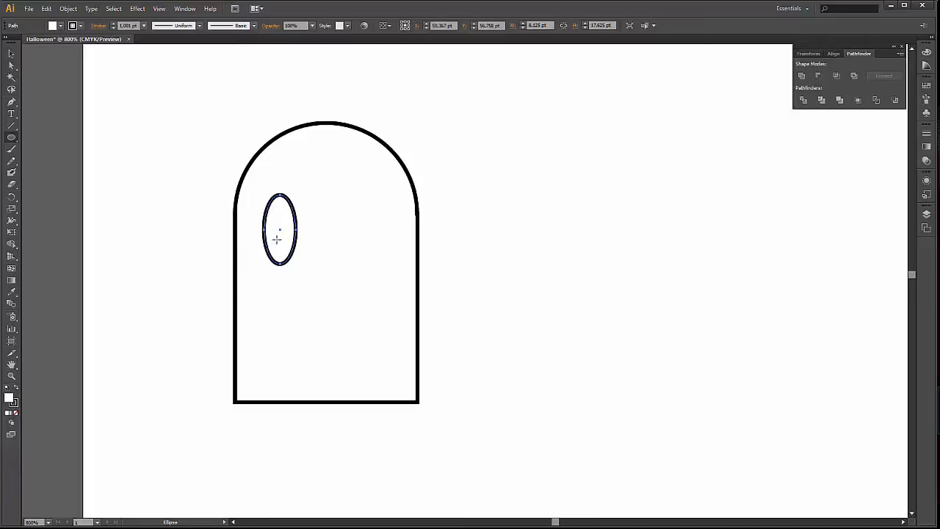
left_click(17, 389)
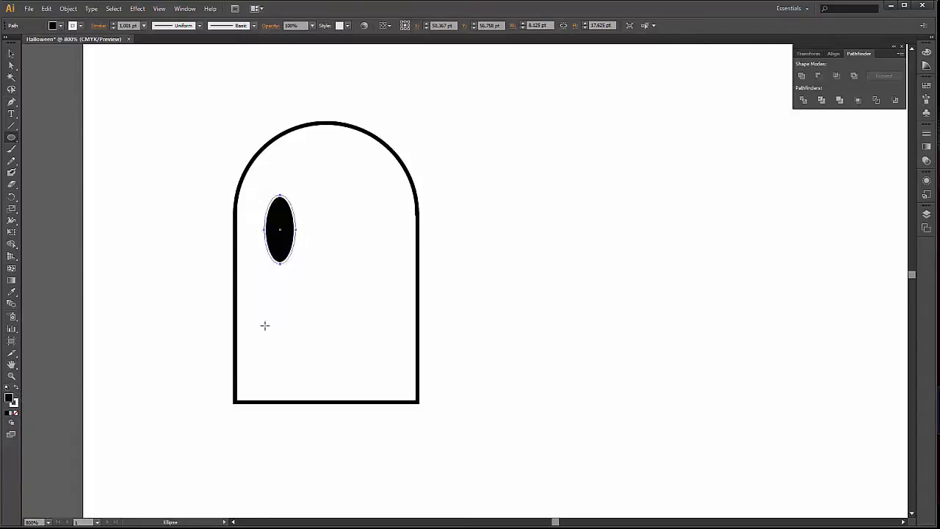
left_click(78, 26)
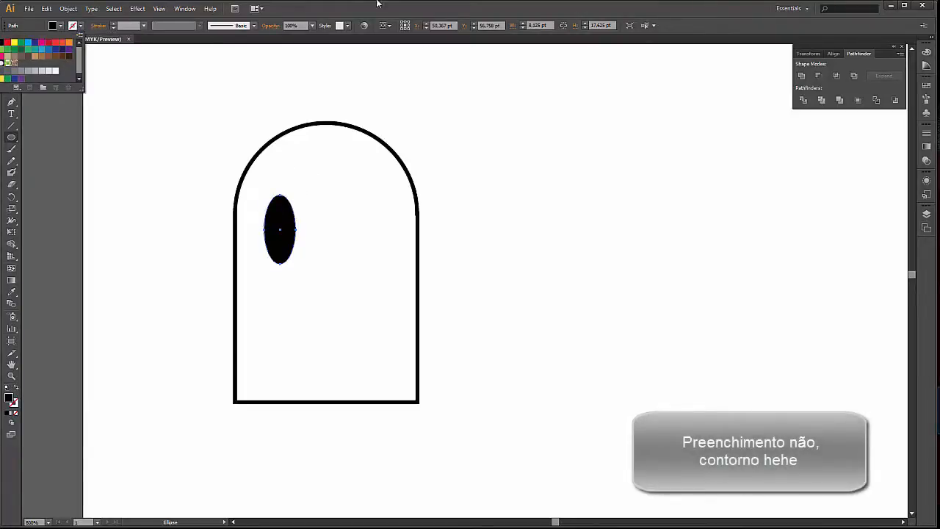
left_click(6, 41)
left_click(11, 55)
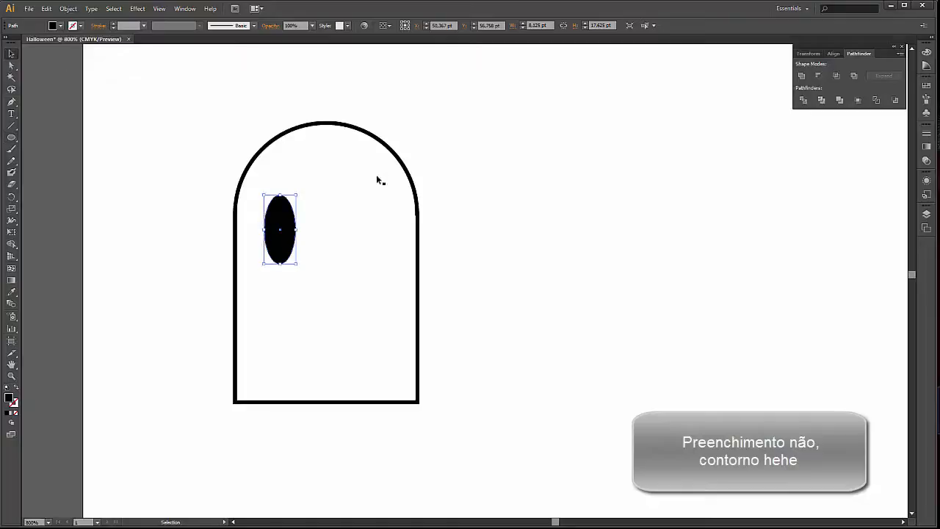
Rotate the black eye slightly clockwise so its top leans toward the ghost's center, and deselect it.
mouse_move(296, 197)
left_mouse_down()
mouse_move(309, 196)
mouse_move(298, 209)
left_mouse_up()
double_click(291, 213)
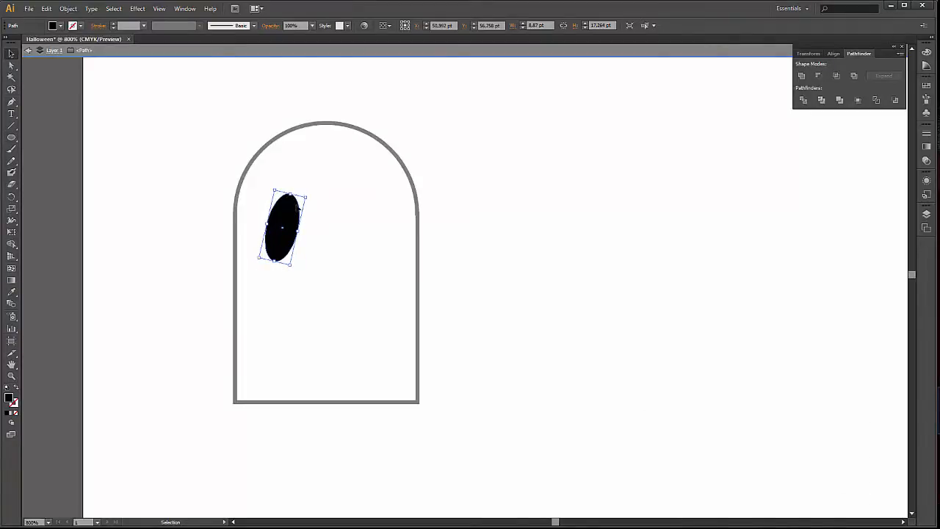
double_click(171, 231)
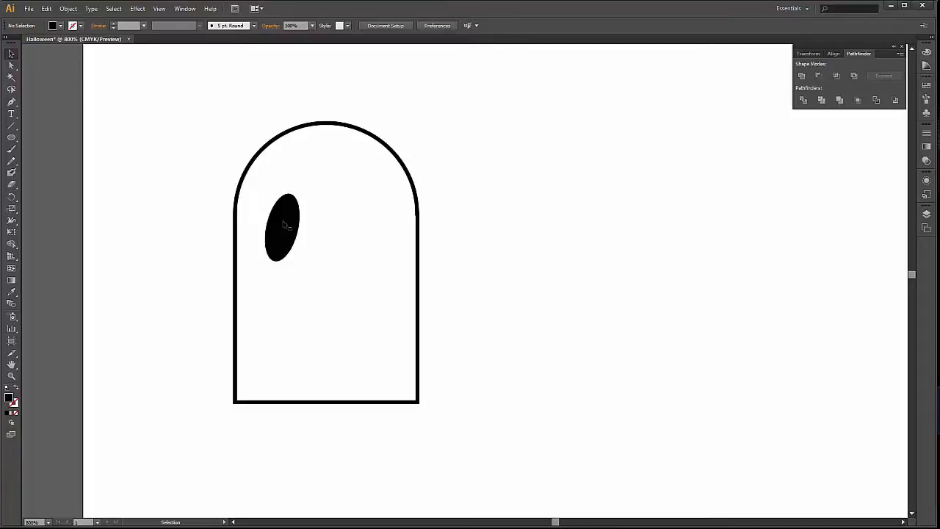
Duplicate the tilted eye horizontally to the right side of the face and reflect the copy across the vertical axis.
left_click_drag(284, 224, 364, 235)
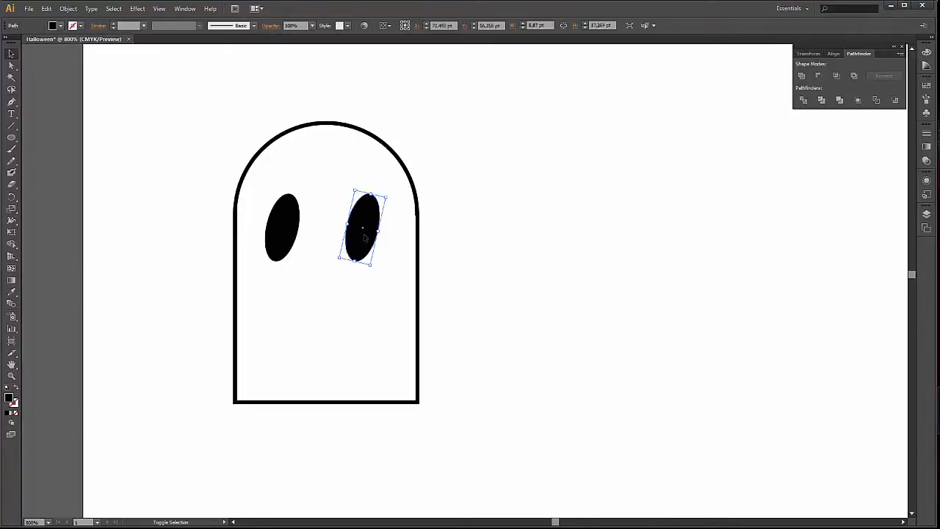
right_click(372, 218)
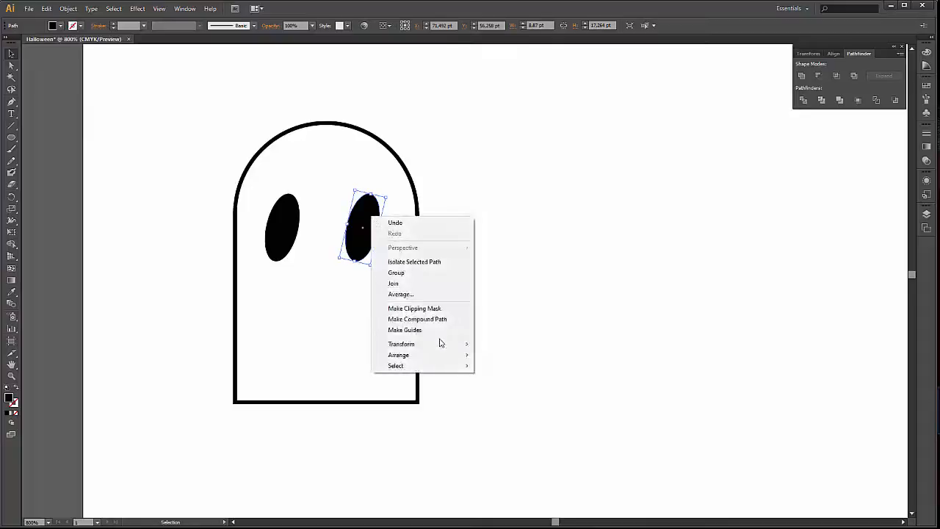
mouse_move(445, 345)
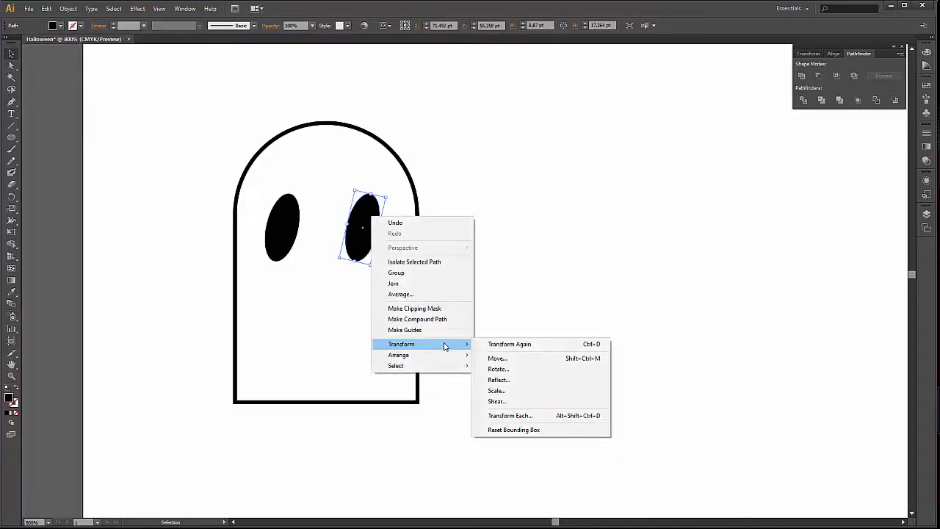
left_click(536, 381)
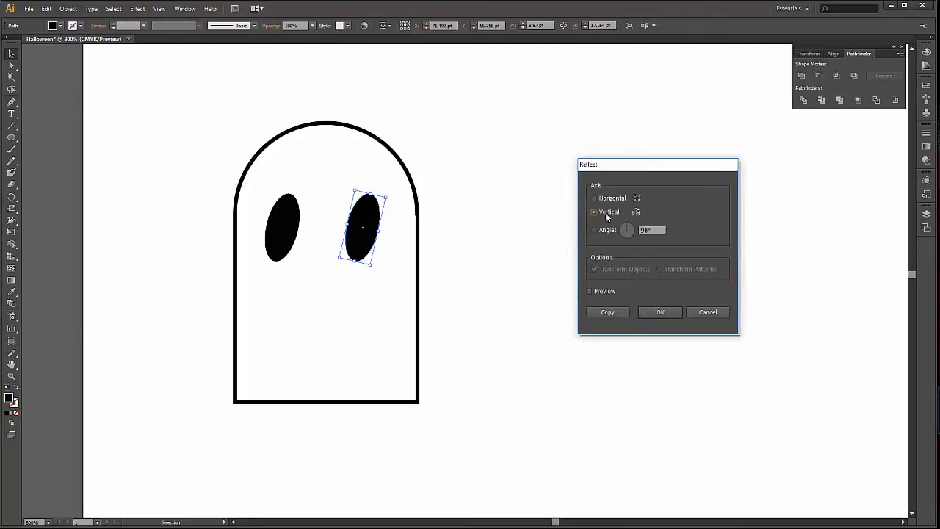
left_click(658, 314)
left_click(208, 204)
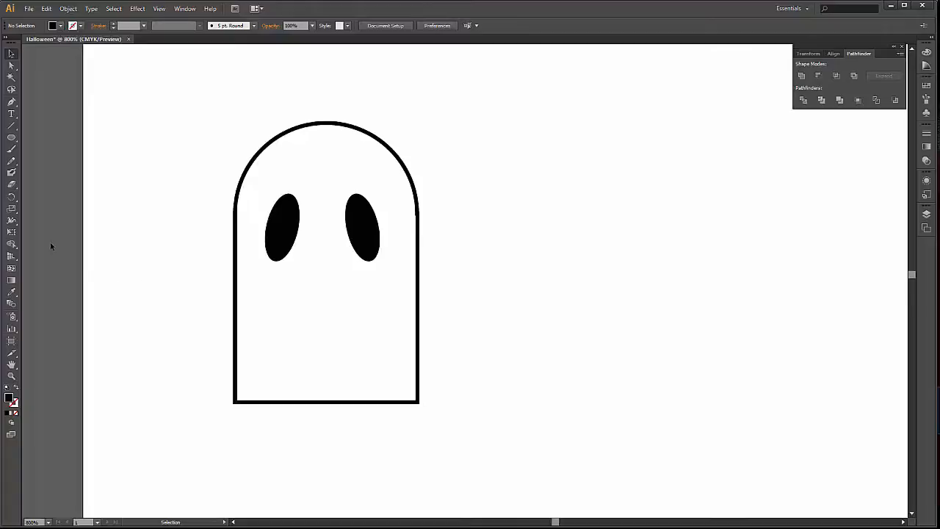
Detach the Width and Warp tool group as a floating palette and park it beside the ghost's head.
scroll(99, 238, "down", 1)
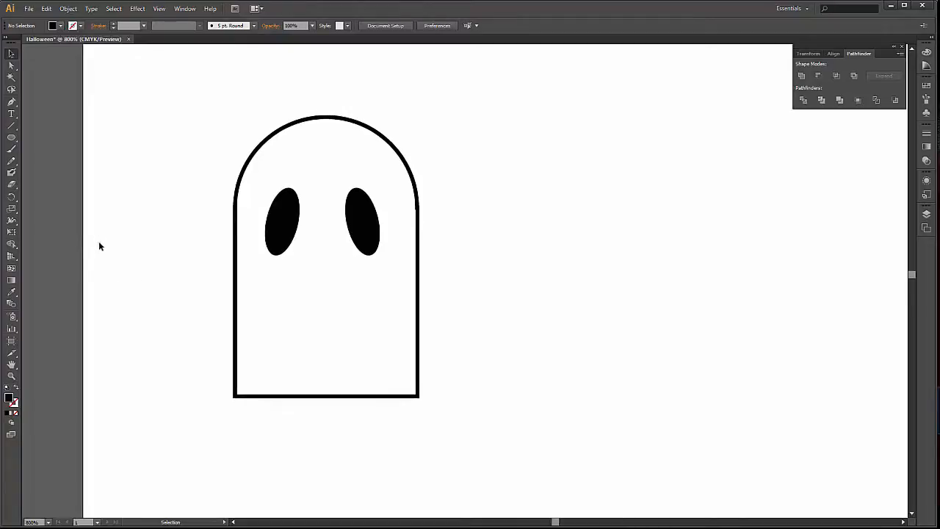
left_click(13, 223)
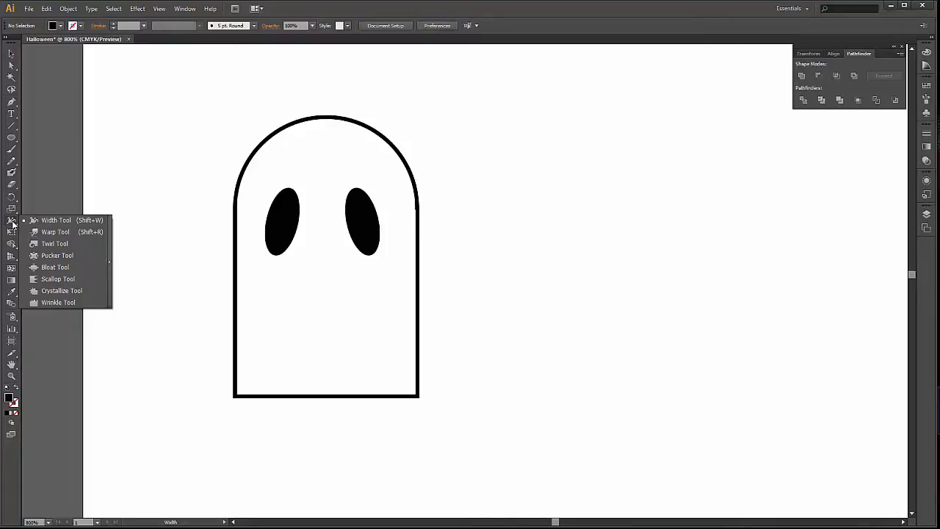
left_click(109, 261)
left_click_drag(84, 224, 163, 77)
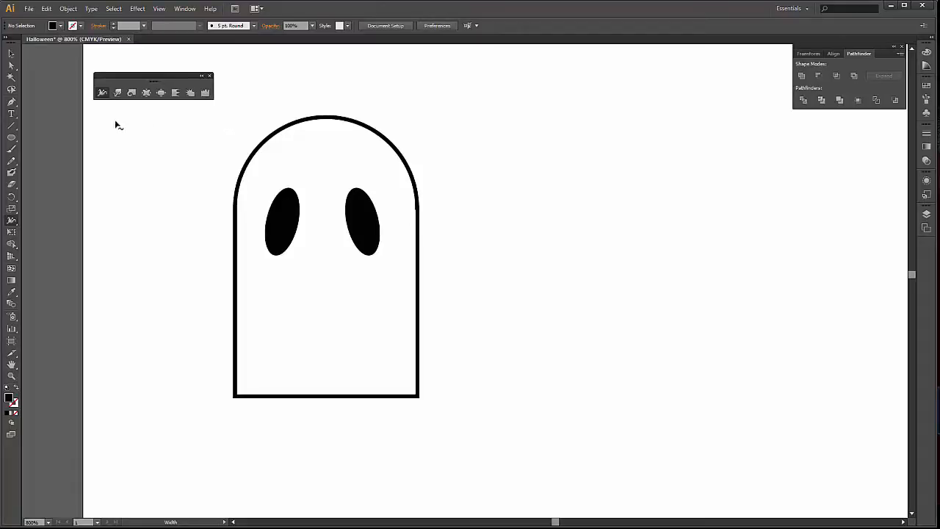
Pick the Warp tool, leave its options unchanged, and shrink its brush to a small circle about one-sixth of the ghost's width.
double_click(117, 92)
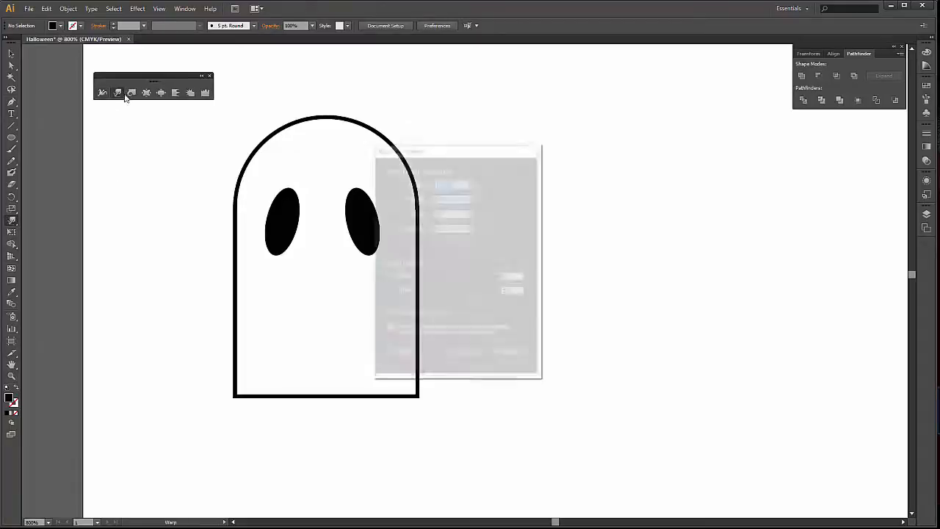
left_click(509, 357)
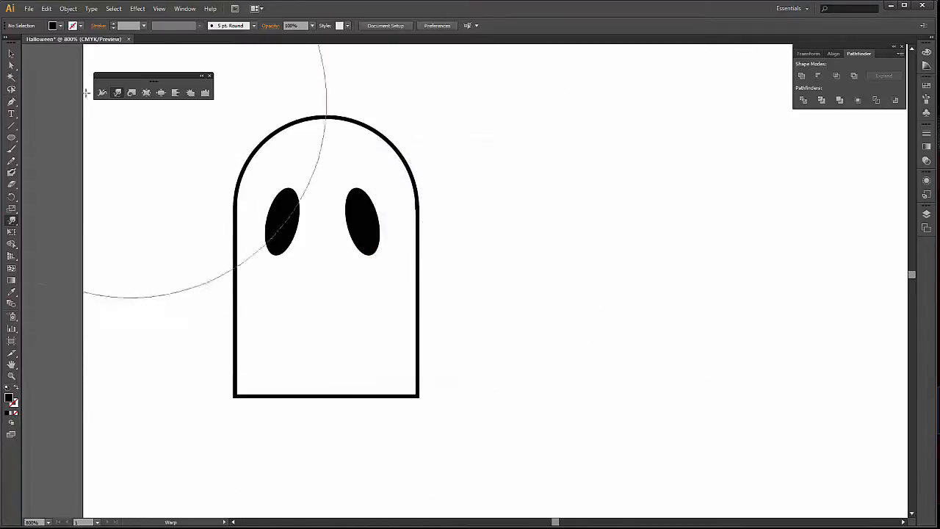
double_click(118, 94)
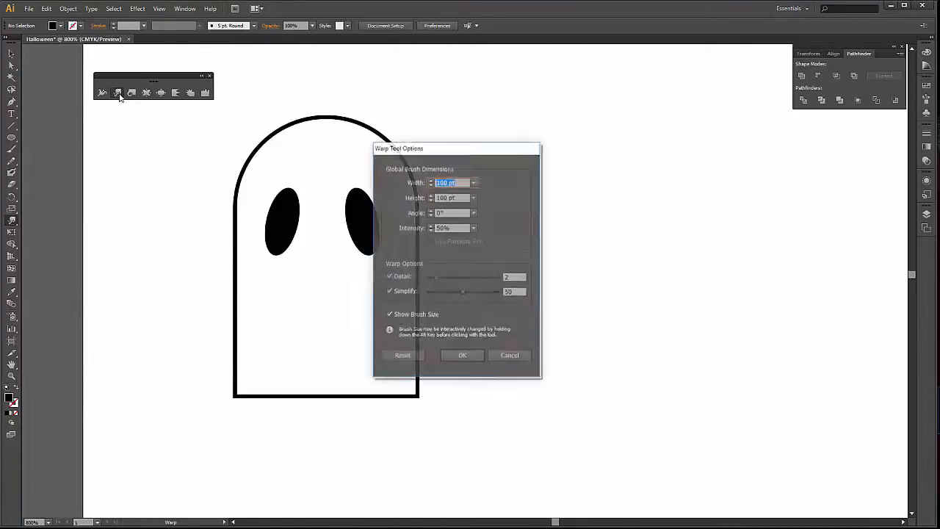
left_click(519, 356)
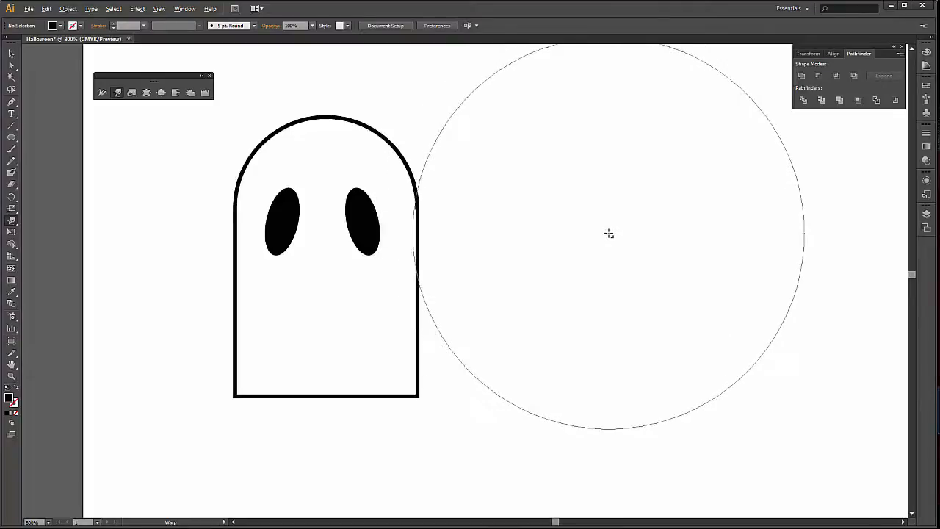
mouse_move(583, 255)
left_mouse_down()
mouse_move(529, 328)
mouse_move(413, 415)
left_mouse_up()
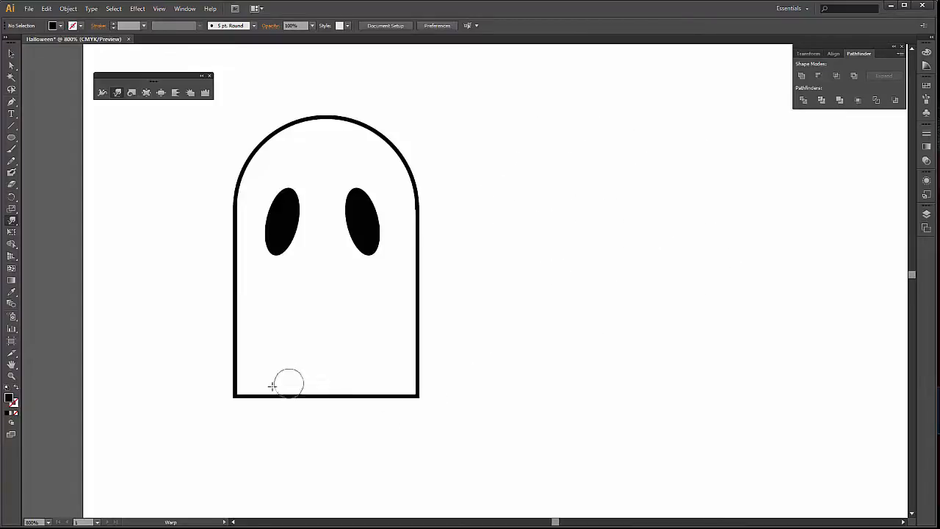
Try warping the ghost's bottom edge into a wavy hem twice, undoing each attempt.
mouse_move(249, 400)
left_mouse_down()
mouse_move(259, 370)
mouse_move(286, 412)
mouse_move(296, 410)
mouse_move(312, 377)
mouse_move(332, 407)
mouse_move(354, 360)
mouse_move(374, 413)
mouse_move(390, 402)
mouse_move(378, 418)
mouse_move(406, 364)
mouse_move(416, 391)
left_mouse_up()
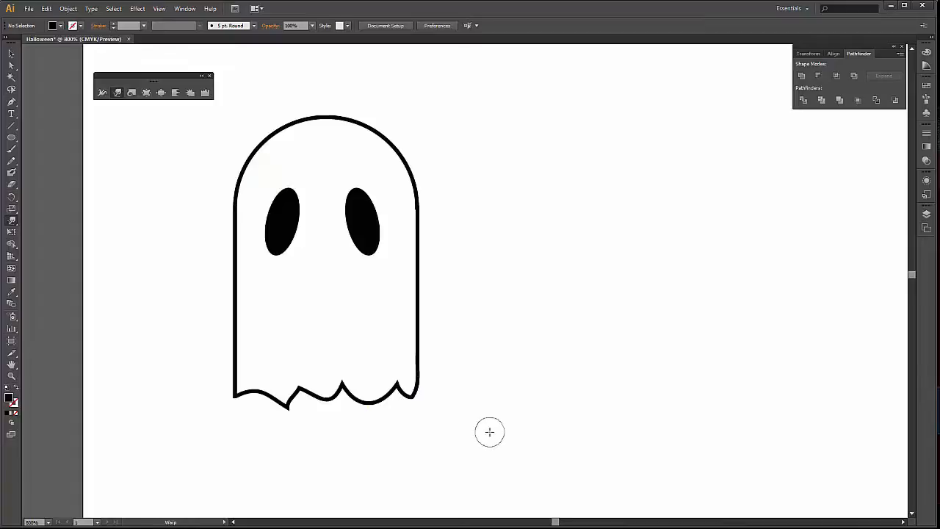
key("ctrl+z")
mouse_move(249, 399)
left_mouse_down()
mouse_move(262, 430)
mouse_move(298, 353)
mouse_move(314, 420)
mouse_move(338, 385)
mouse_move(364, 424)
mouse_move(385, 391)
mouse_move(416, 400)
left_mouse_up()
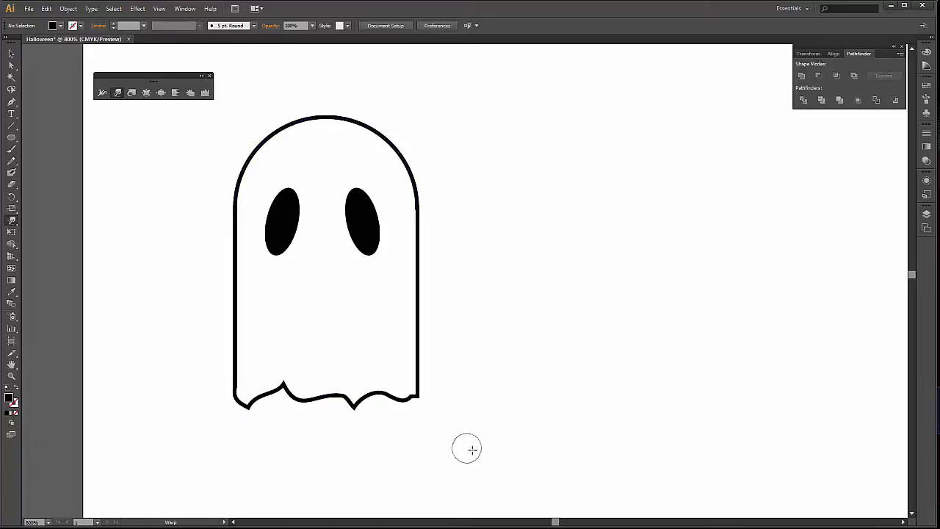
key("ctrl+z")
Warp the ghost's straight bottom edge into a ragged, wavy hem with one continuous zigzag stroke from left to right.
mouse_move(248, 390)
left_mouse_down()
mouse_move(278, 378)
mouse_move(304, 410)
mouse_move(326, 381)
mouse_move(345, 409)
mouse_move(368, 381)
mouse_move(390, 412)
mouse_move(422, 371)
left_mouse_up()
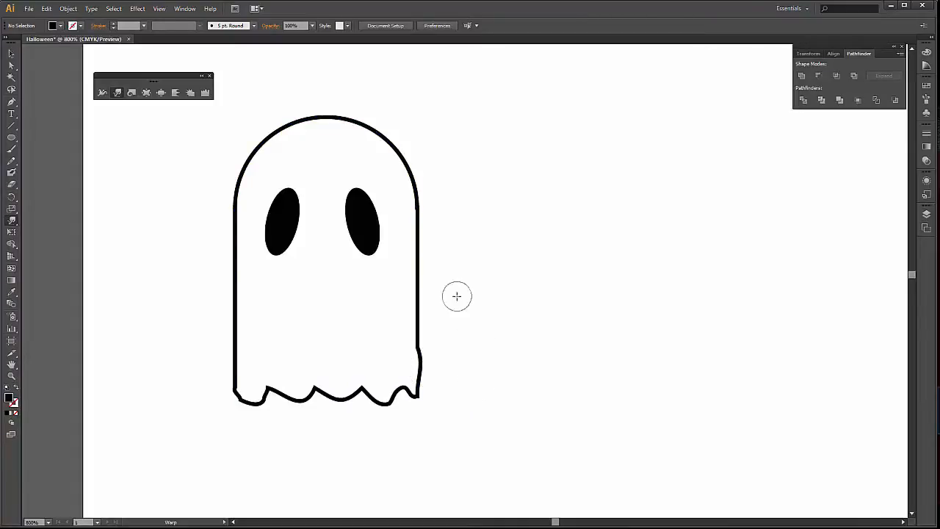
scroll(456, 297, "up", 1)
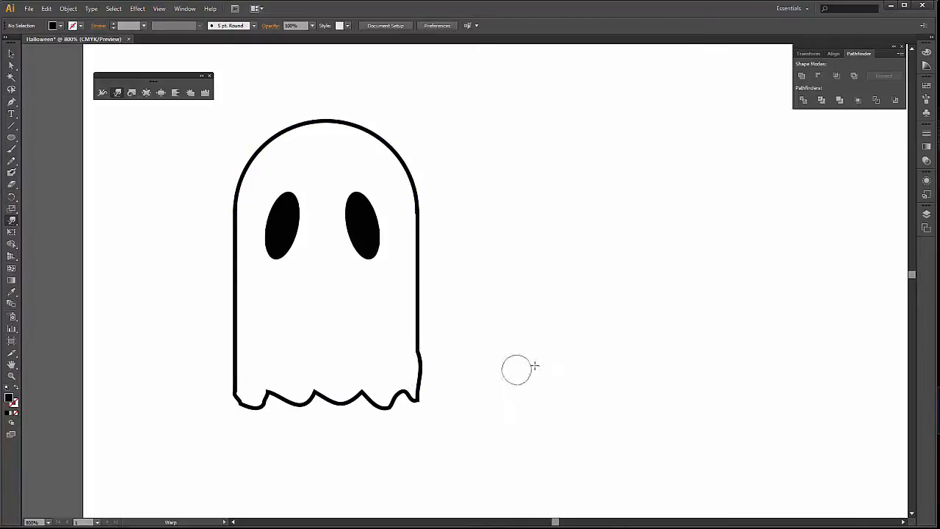
scroll(519, 369, "up", 3)
scroll(504, 317, "up", 2)
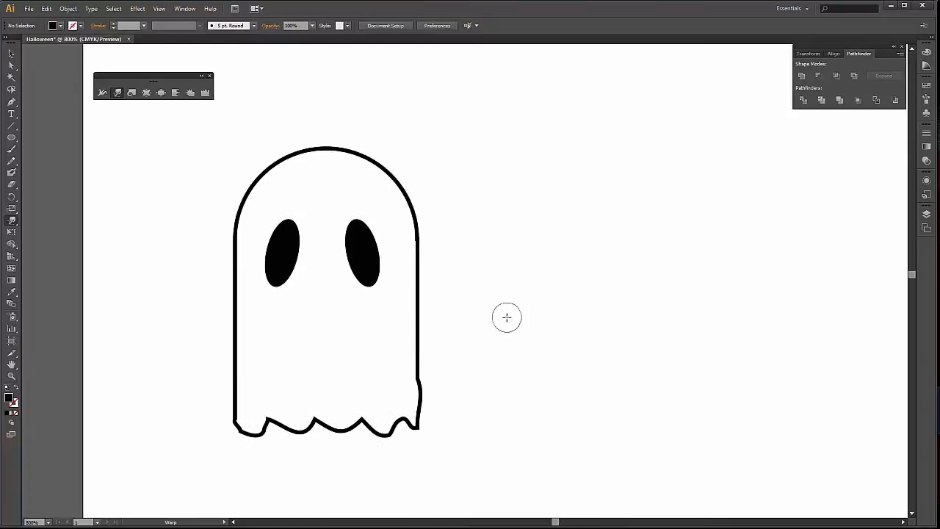
scroll(504, 316, "down", 1)
Select the ghost's body and remove its outline by setting the stroke to None.
key("v")
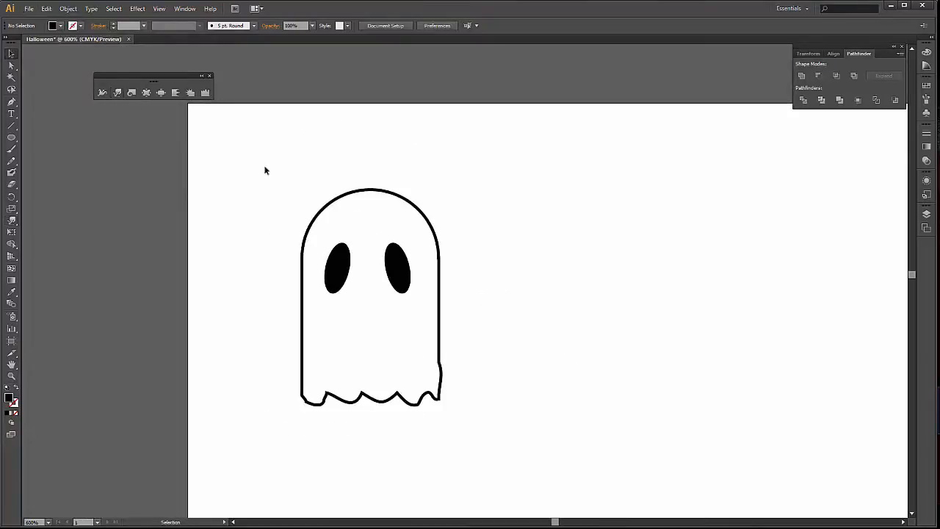
left_click_drag(506, 257, 439, 262)
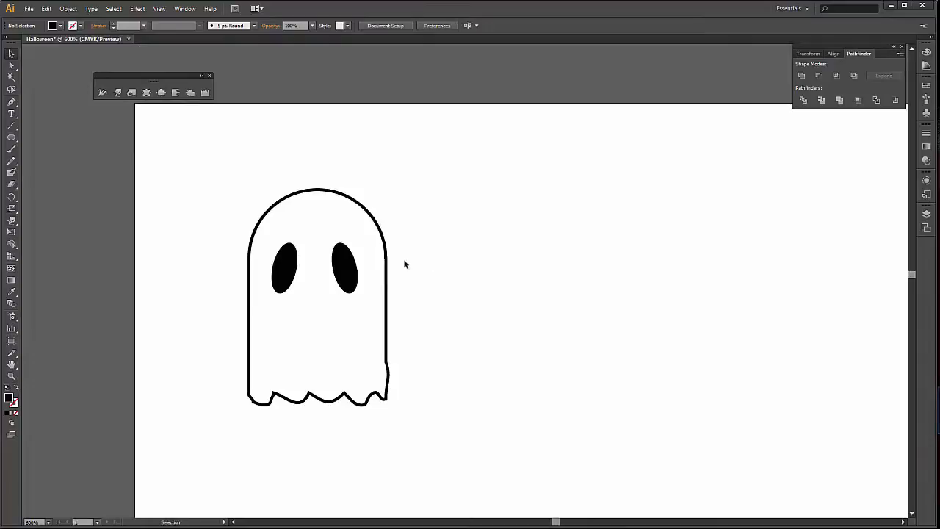
left_click_drag(379, 321, 378, 321)
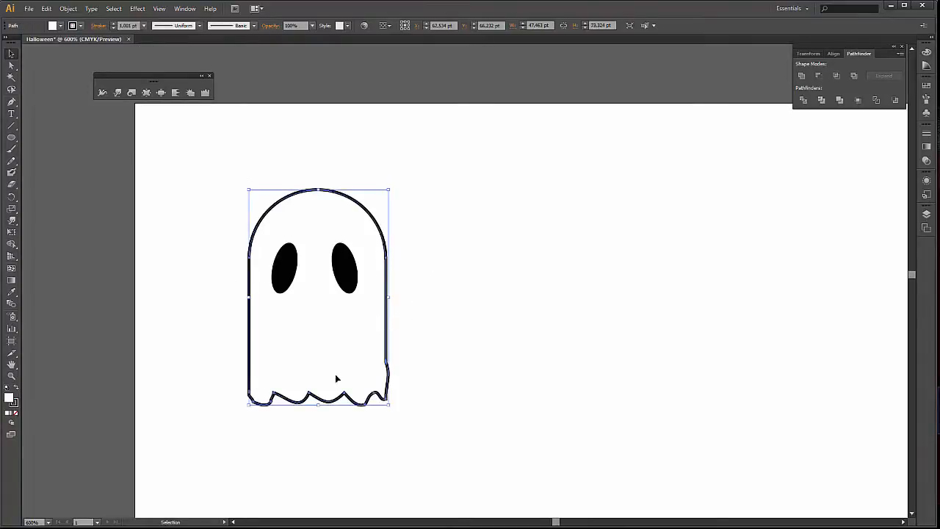
left_click_drag(445, 316, 479, 325)
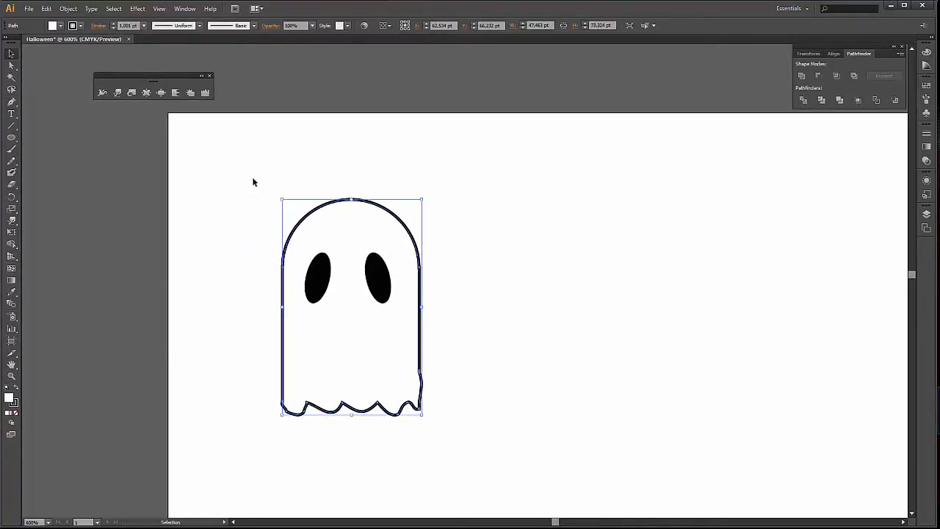
left_click(60, 26)
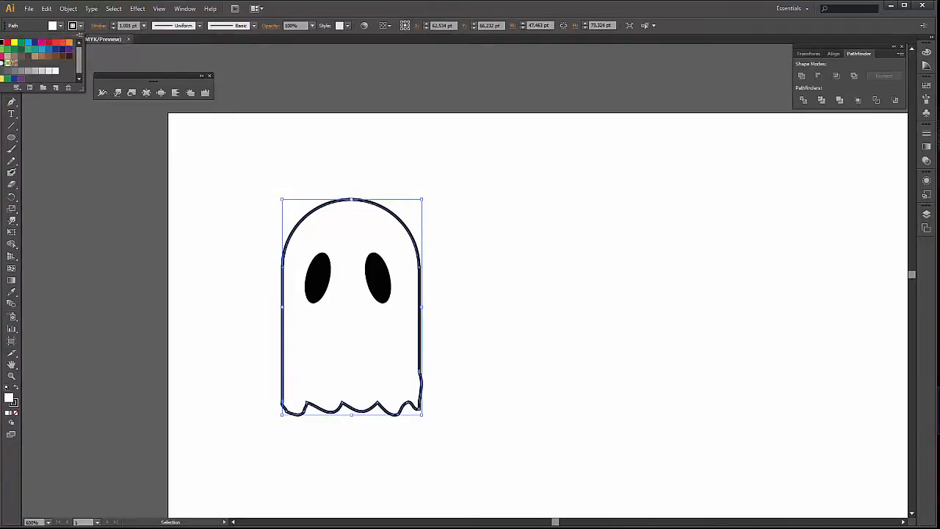
left_click(0, 43)
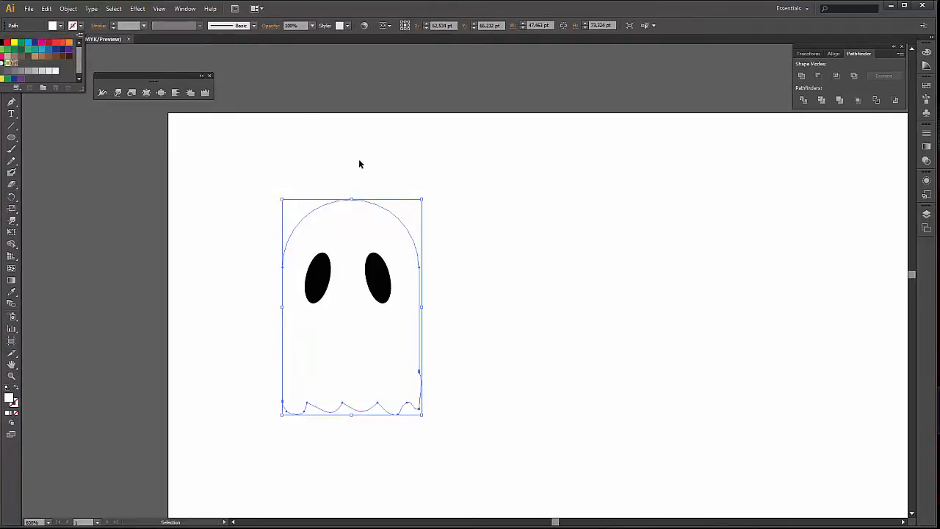
Reapply None to the stroke of the ghost's body and clear the selection.
left_click(417, 15)
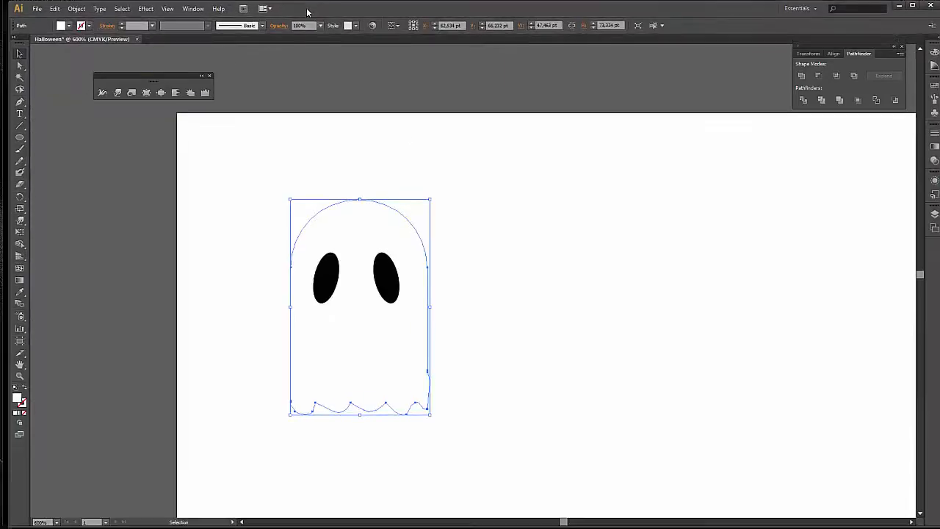
left_click(376, 176)
left_click_drag(350, 171, 384, 213)
left_click(80, 26)
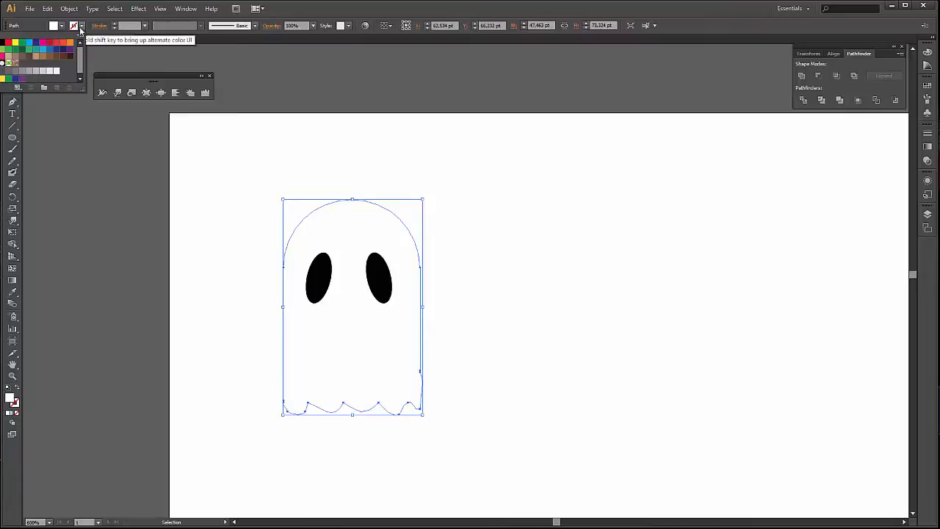
left_click(66, 406)
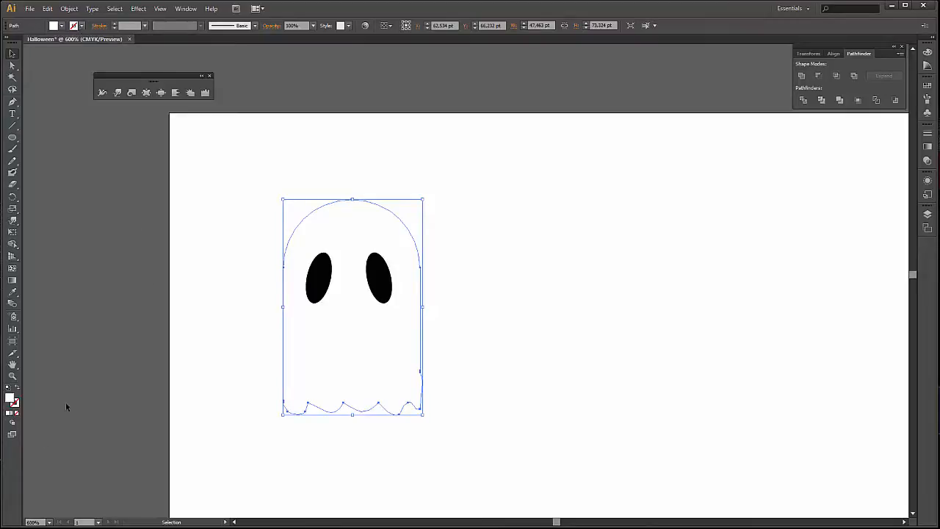
left_click(15, 403)
left_click(9, 397)
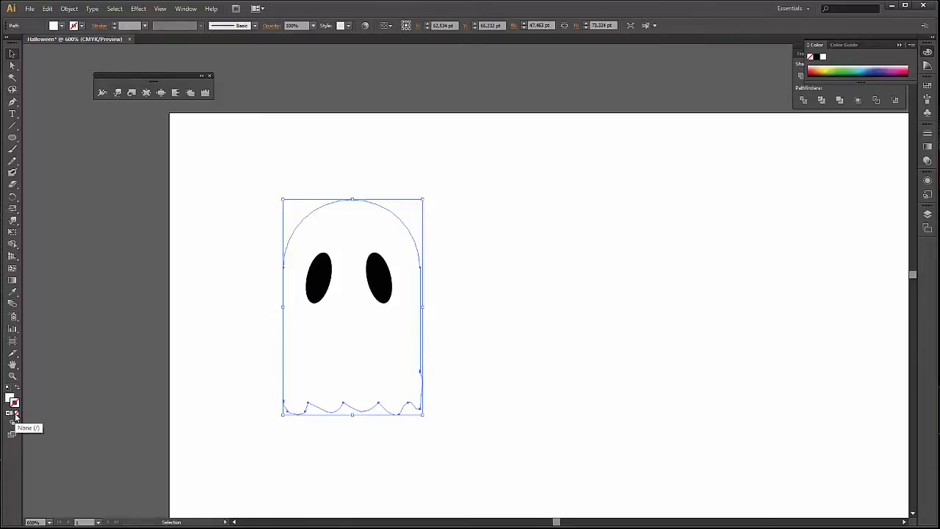
left_click(155, 300)
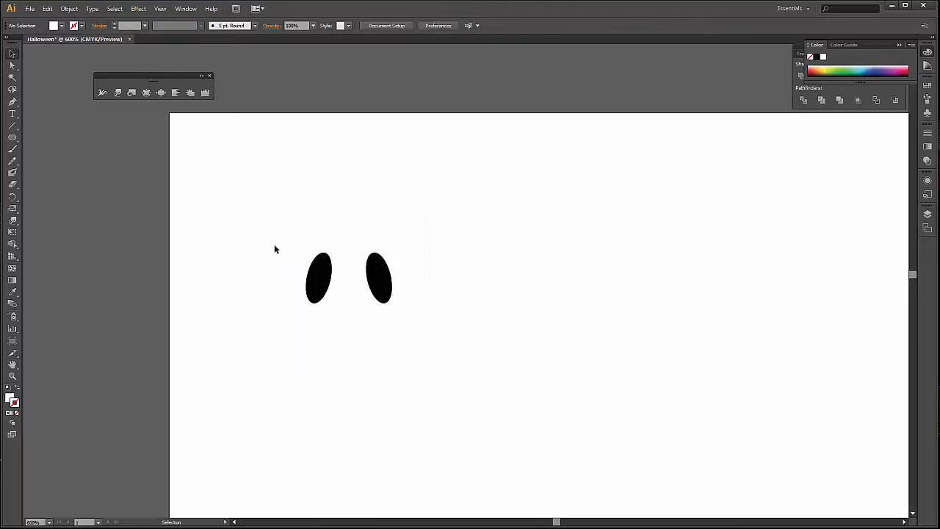
Select the ghost's body and both eyes and move them together off the artboard onto the grey area left of it.
left_click_drag(208, 199, 523, 400)
key("space")
left_click_drag(522, 400, 250, 319)
left_click(352, 325)
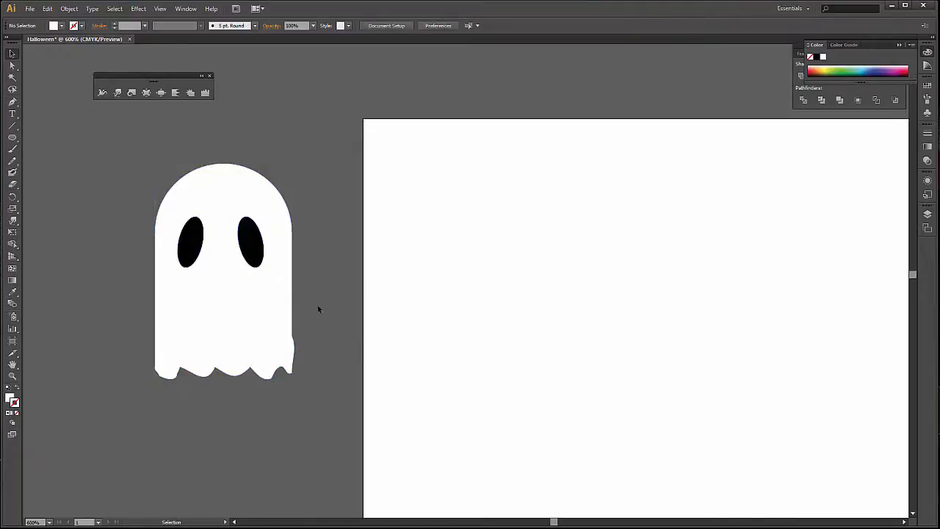
key("space")
left_click_drag(308, 305, 385, 269)
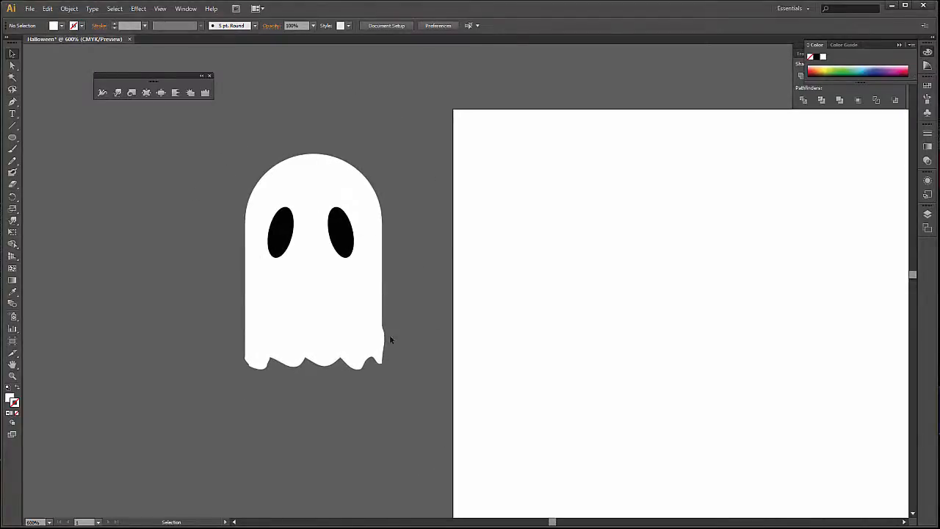
Group the ghost's body and both eyes into one object.
left_click(381, 339)
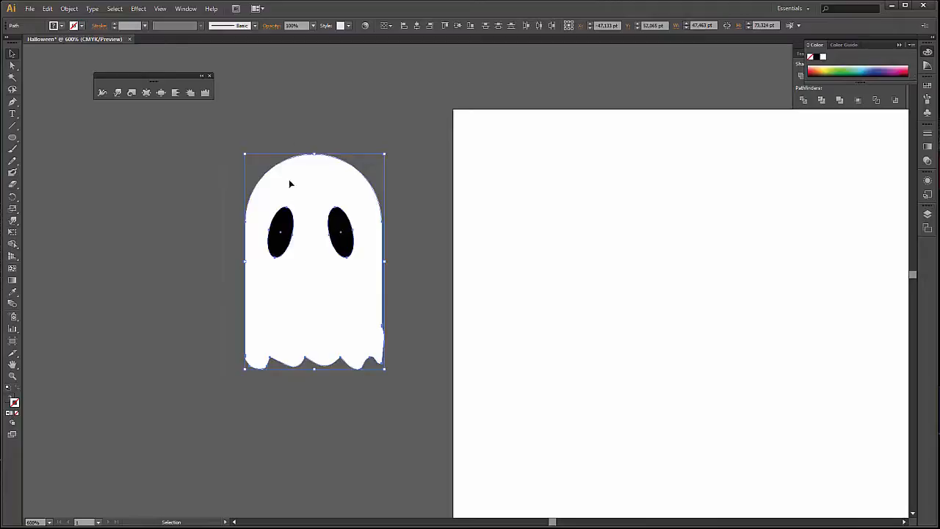
key("a")
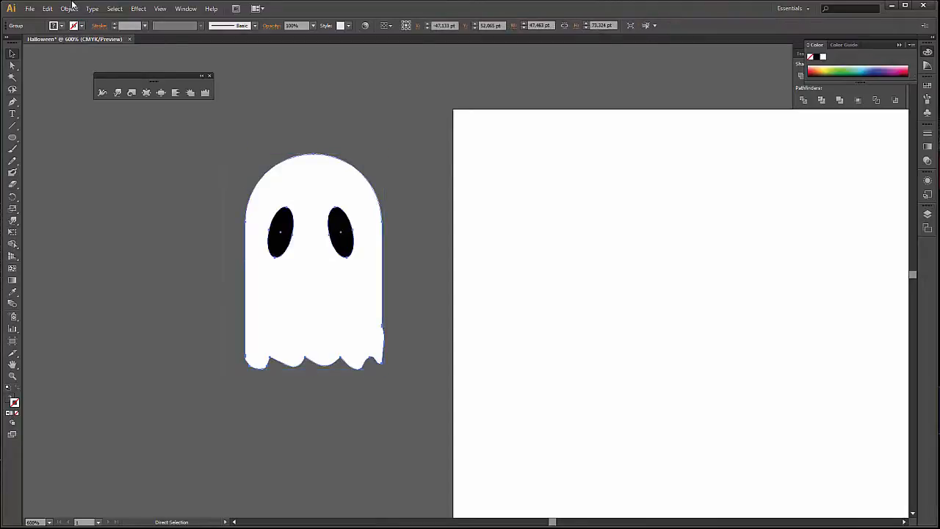
left_click(69, 8)
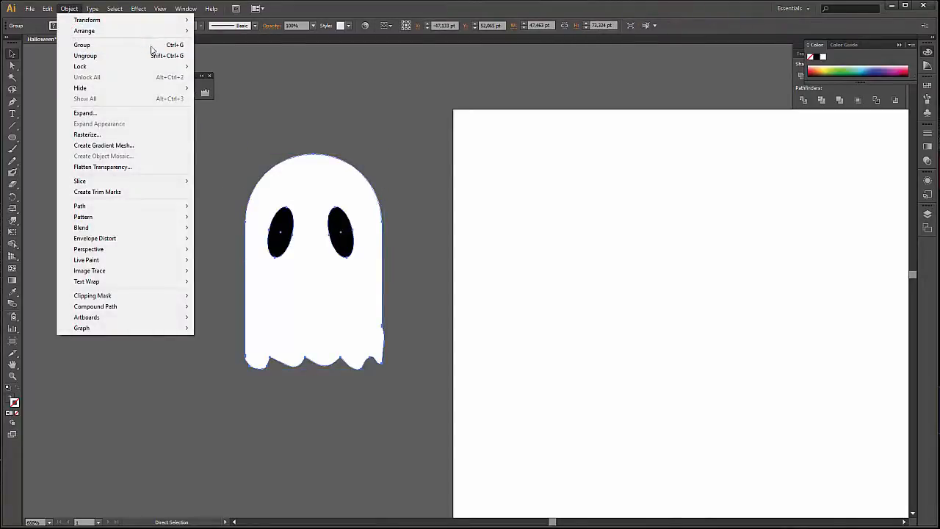
left_click(152, 45)
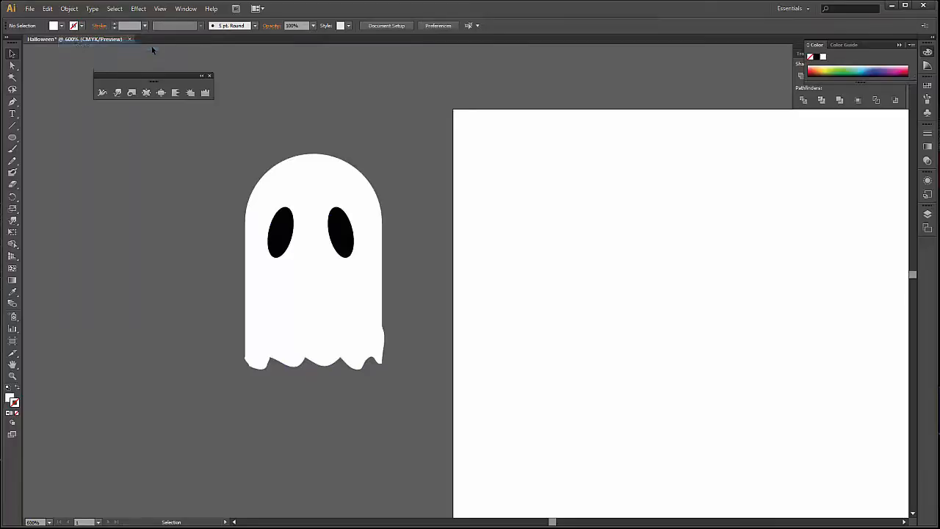
left_click(334, 250)
left_click(69, 8)
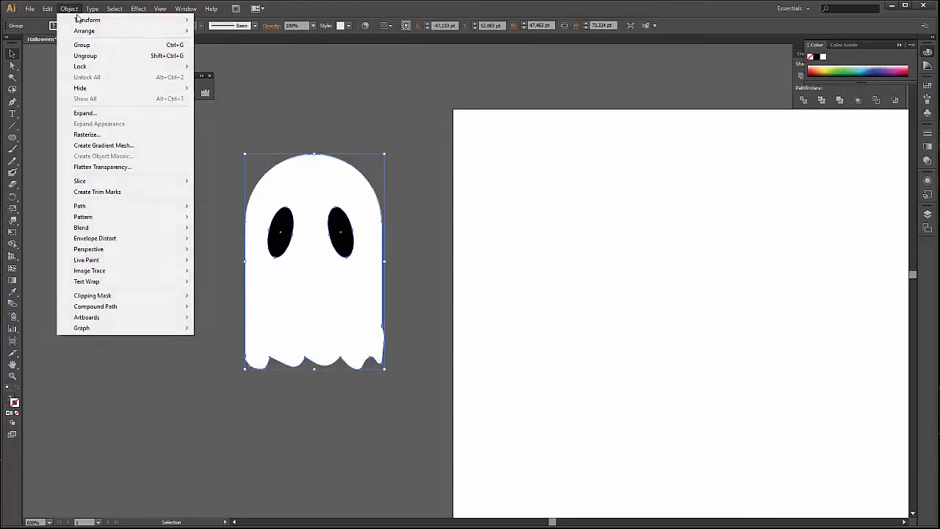
left_click(350, 135)
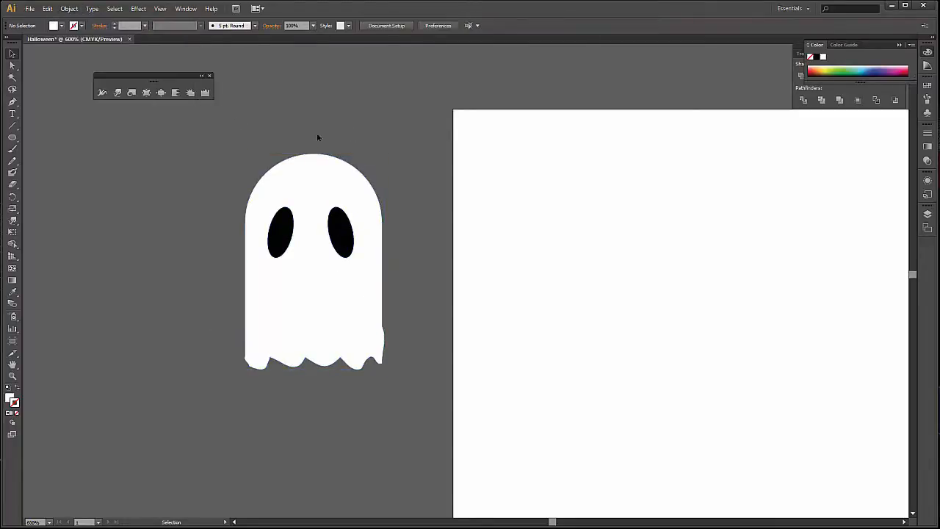
Set the opacity of the grouped ghost to 30%.
left_click(384, 278)
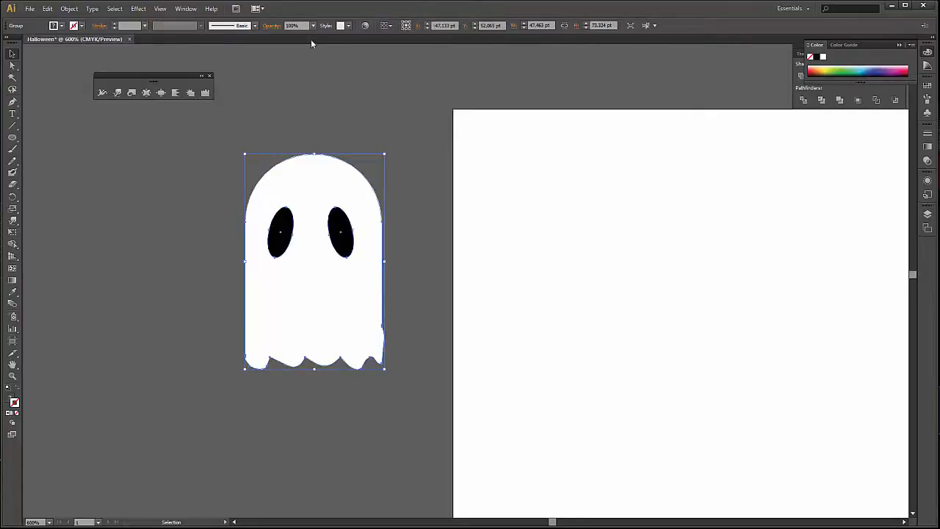
left_click(292, 25)
key("Return")
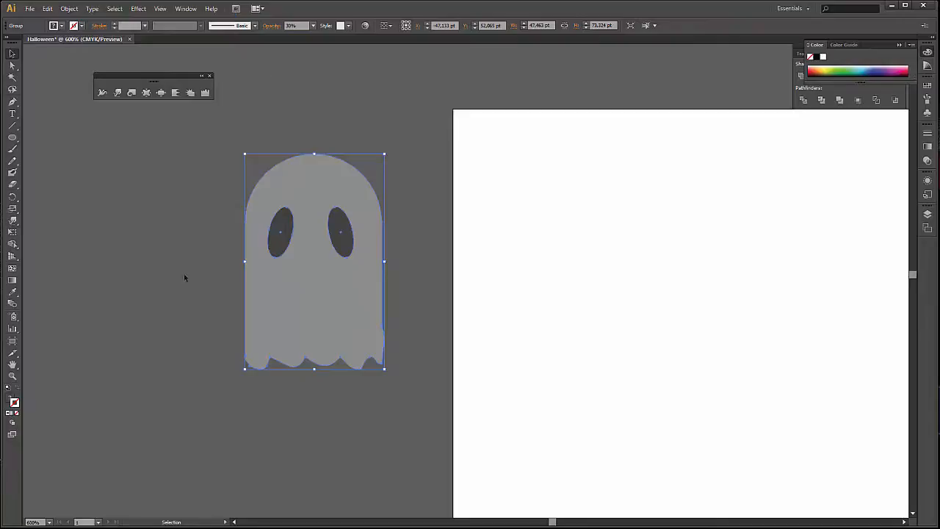
Enlarge the Warp tool's brush to wider than the ghost and push the ghost's middle slightly left to bend it.
left_click(118, 92)
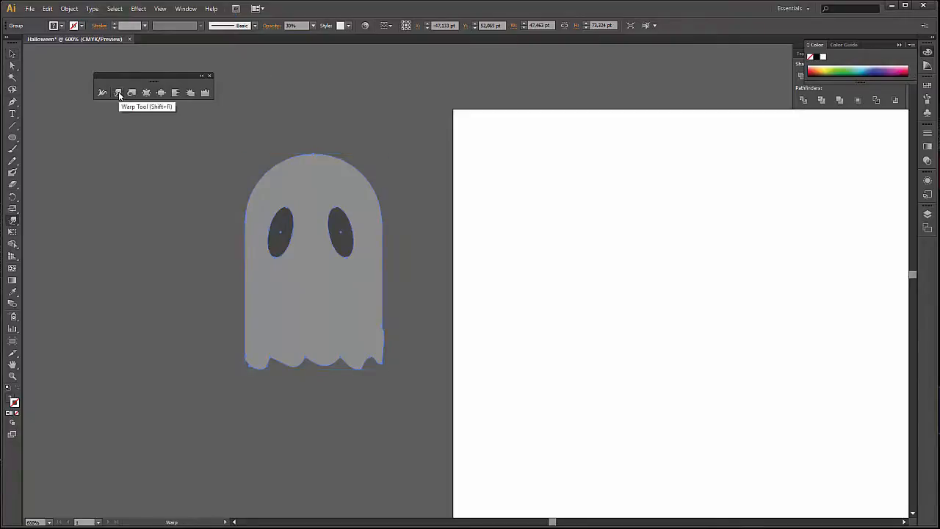
double_click(119, 92)
left_click(507, 361)
mouse_move(412, 256)
left_mouse_down()
mouse_move(478, 209)
mouse_move(482, 165)
mouse_move(498, 140)
left_mouse_up()
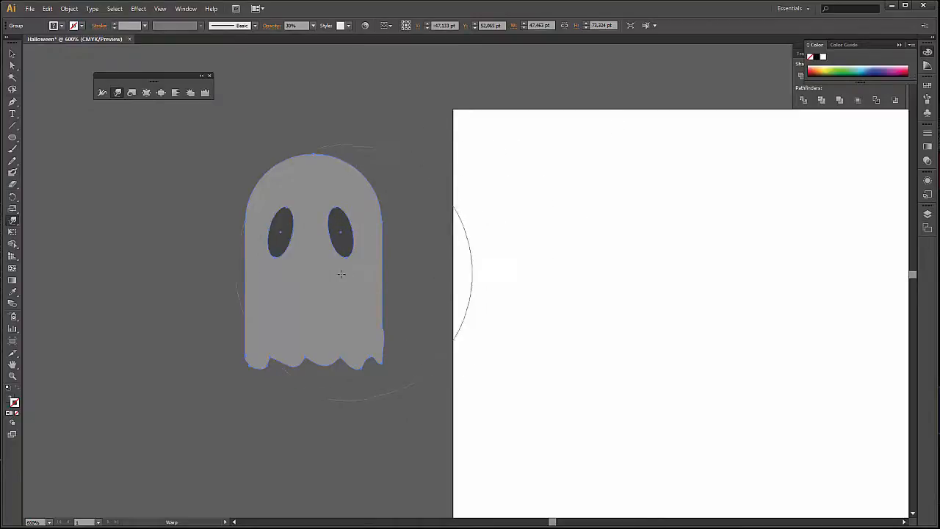
left_click_drag(334, 275, 312, 278)
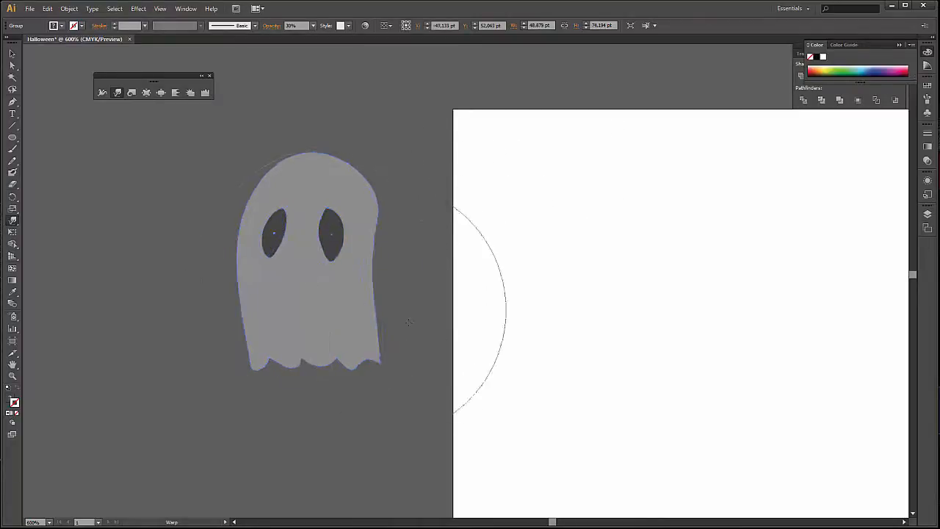
key("v")
left_click(422, 315)
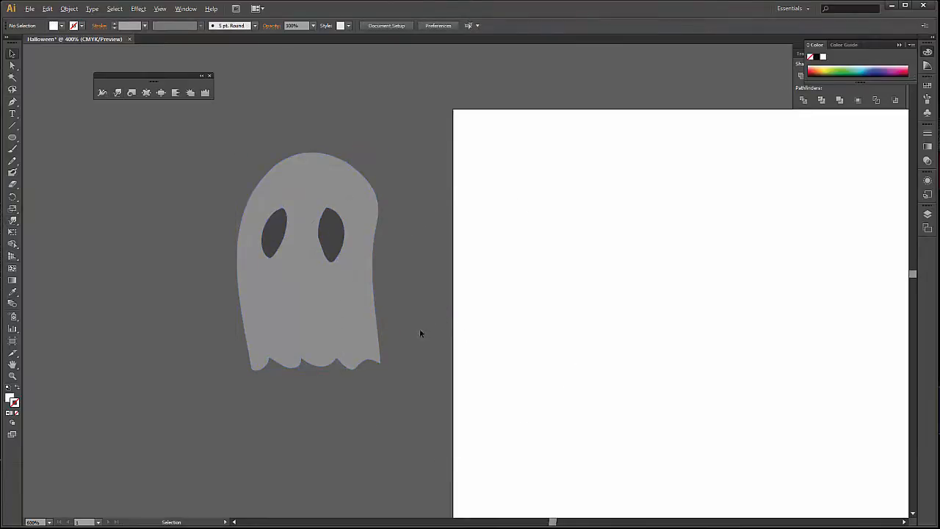
Move the warped ghost farther left and upward, well away from the artboard's upper-left corner.
scroll(419, 328, "down", 1)
left_click_drag(382, 318, 166, 171)
left_click(313, 204)
key("space")
left_click_drag(326, 257, 290, 289)
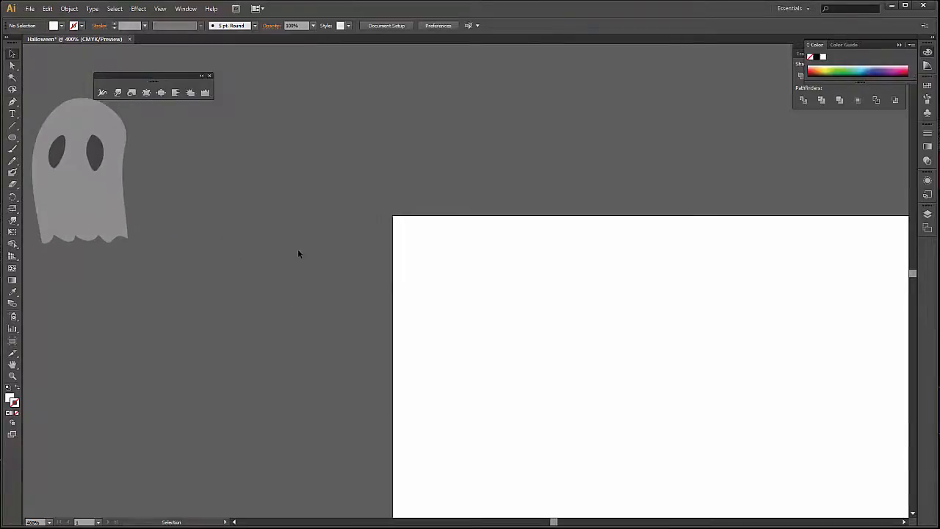
Create a 10-sided polygon with a 50 pt radius in the upper-left part of the artboard.
scroll(298, 254, "down", 1)
scroll(297, 249, "down", 1)
left_click_drag(585, 279, 407, 237)
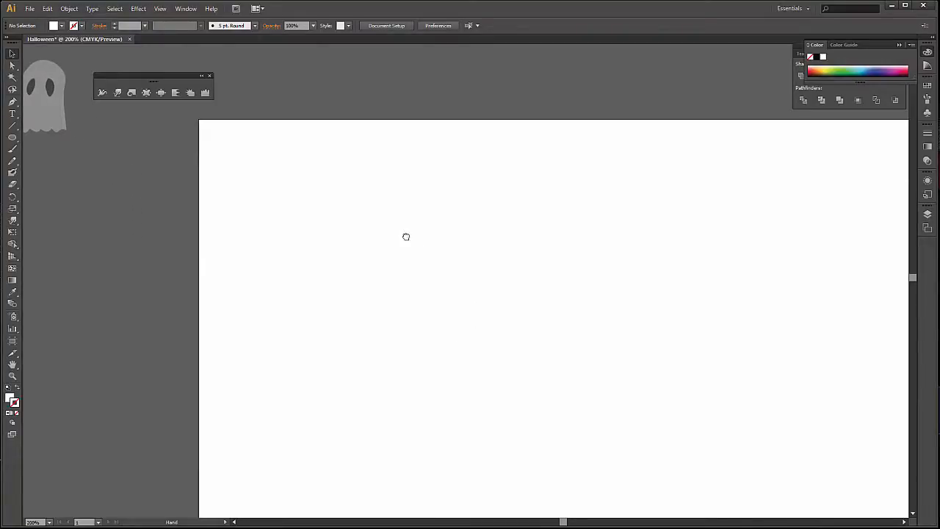
left_click(12, 138)
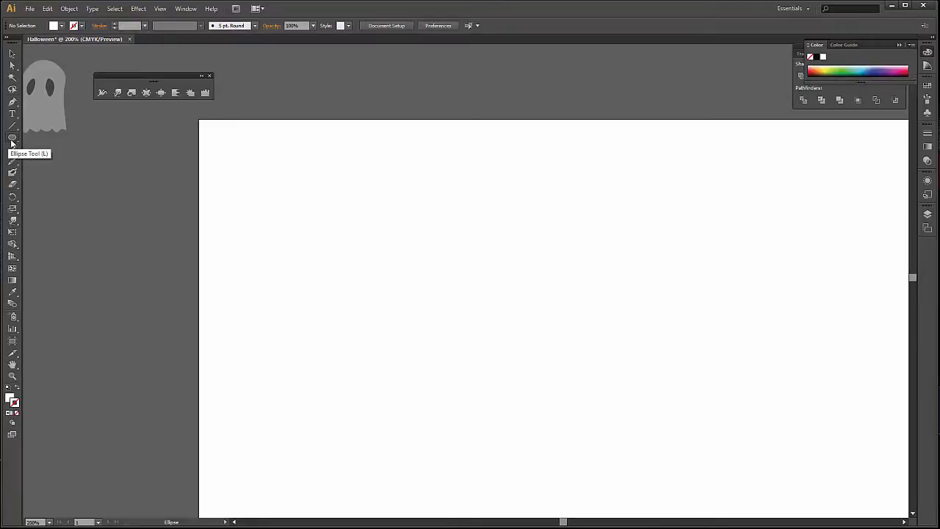
left_click(11, 140)
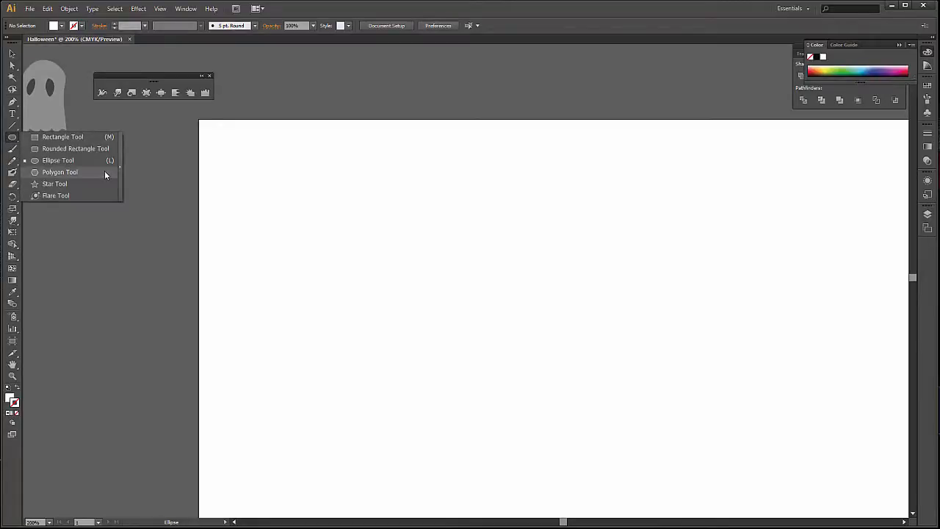
left_click(104, 172)
left_click(218, 198)
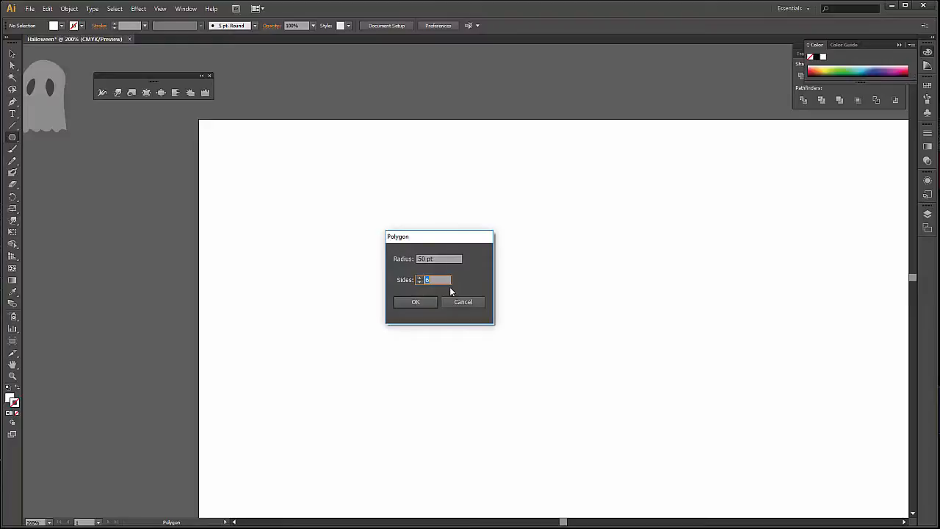
left_click(461, 301)
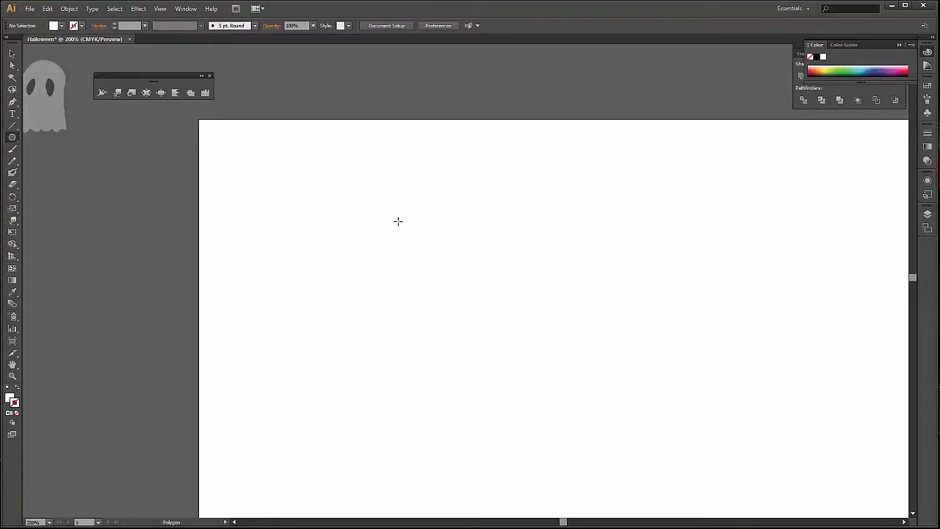
left_click(407, 245)
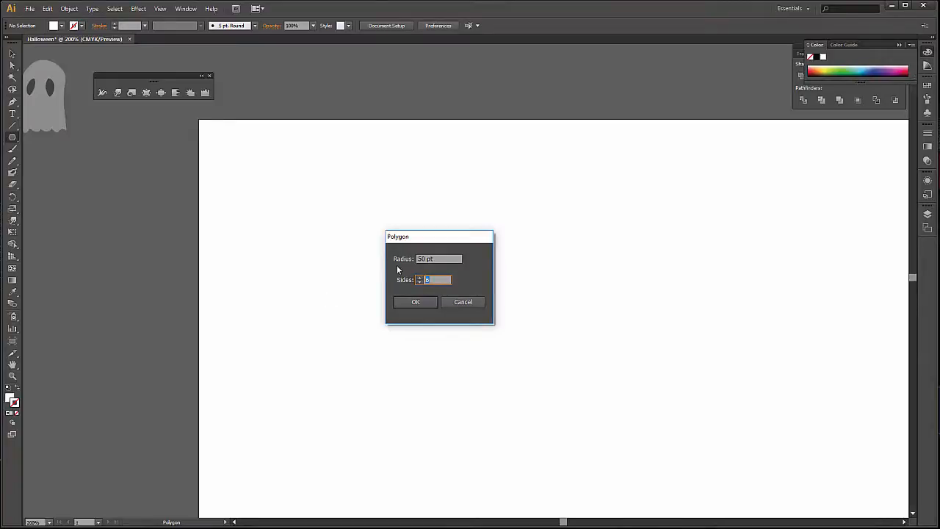
left_click(434, 300)
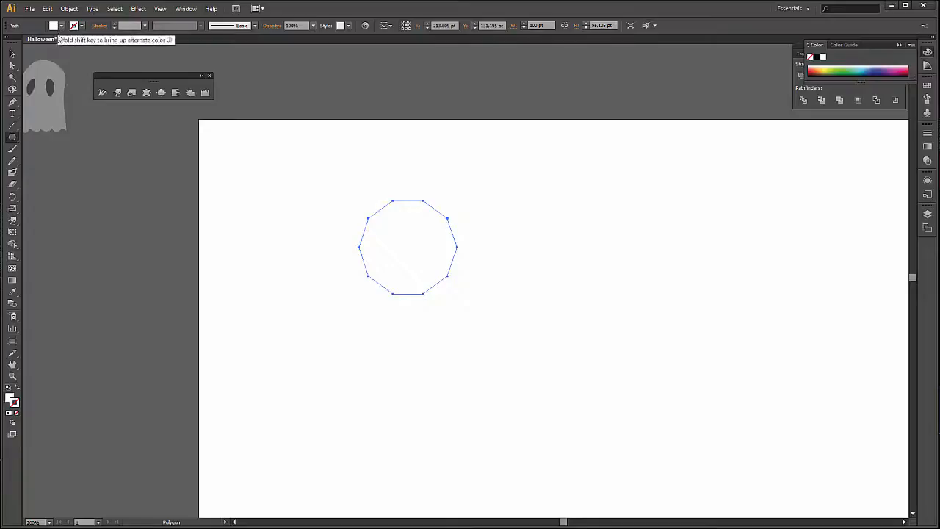
Set the decagon's fill to None and its stroke to black.
left_click(16, 413)
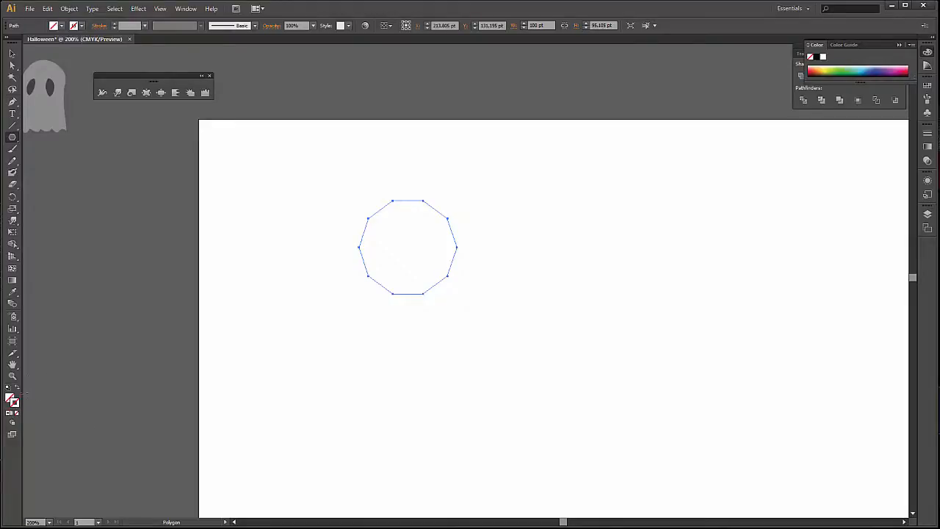
left_click(81, 26)
left_click(2, 44)
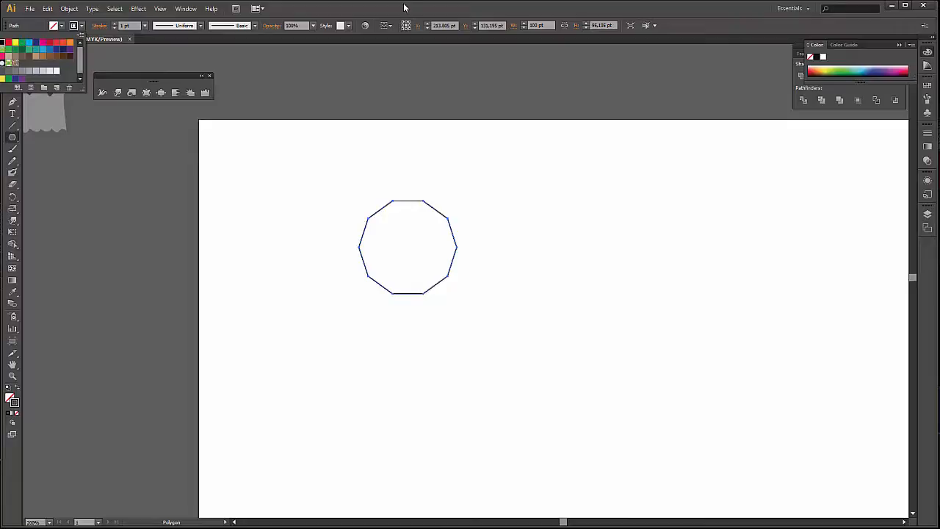
Shrink the decagon to half its size and surround it with a proportionally enlarged copy about 214 pt wide.
left_click(13, 52)
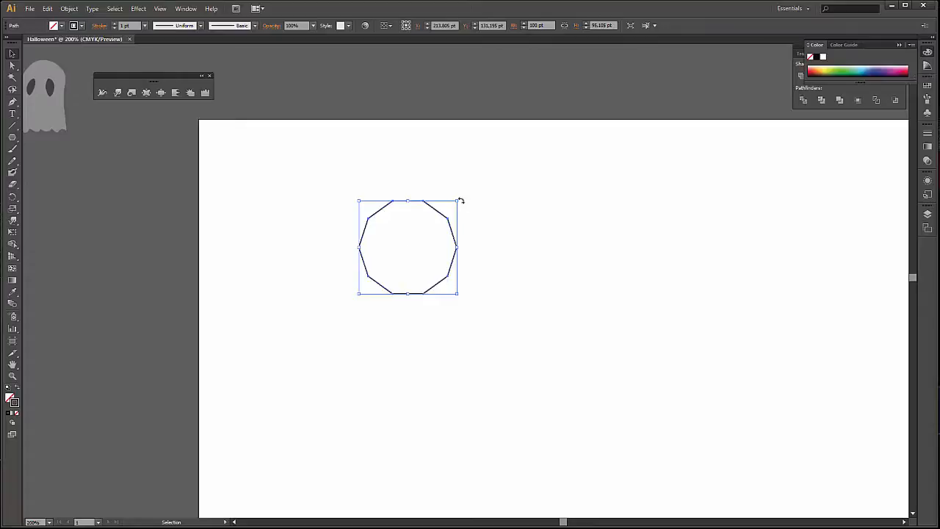
mouse_move(455, 200)
left_mouse_down()
mouse_move(405, 241)
mouse_move(485, 180)
left_mouse_up()
key("alt")
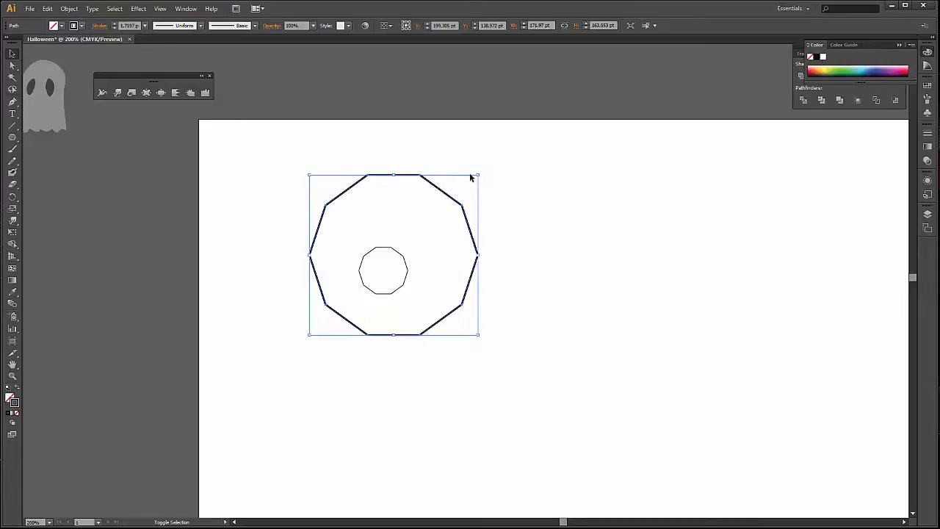
left_click_drag(480, 174, 507, 152)
left_click(543, 220)
Align the small and large decagons to a shared centre, both horizontally and vertically.
left_click_drag(297, 184, 452, 310)
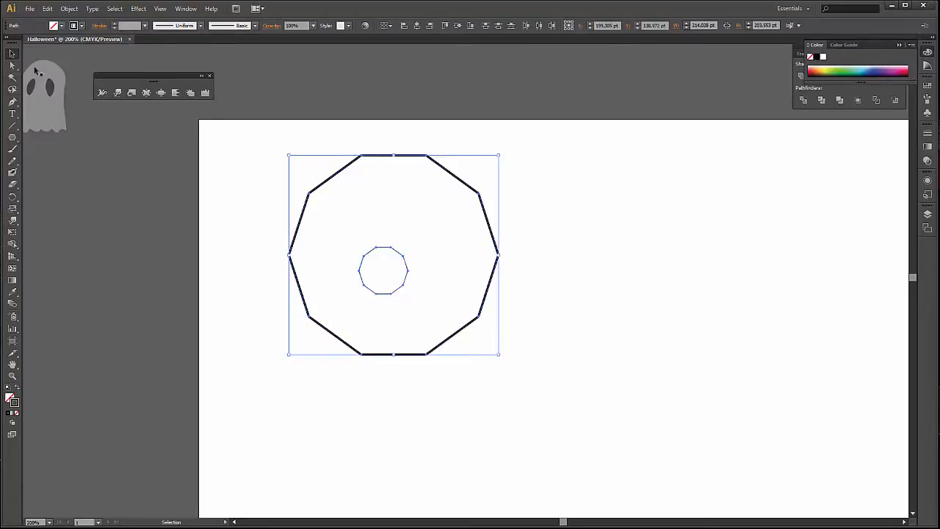
left_click(417, 26)
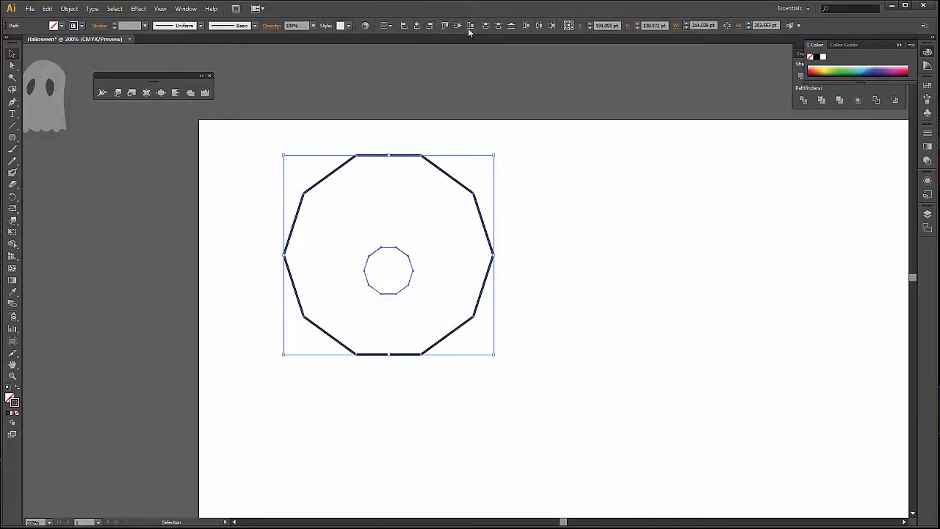
left_click(457, 25)
left_click(596, 228)
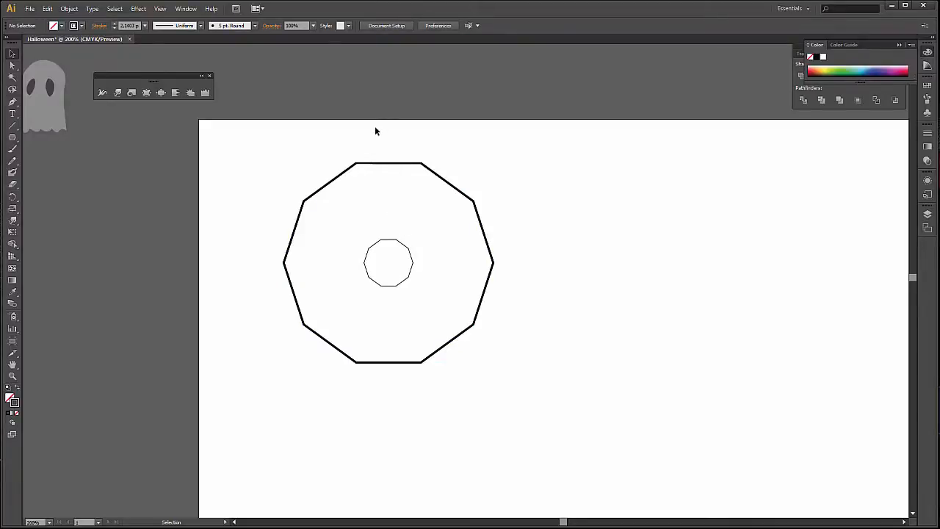
Set the stroke weight of both decagons to 2 pt.
left_click_drag(375, 131, 401, 247)
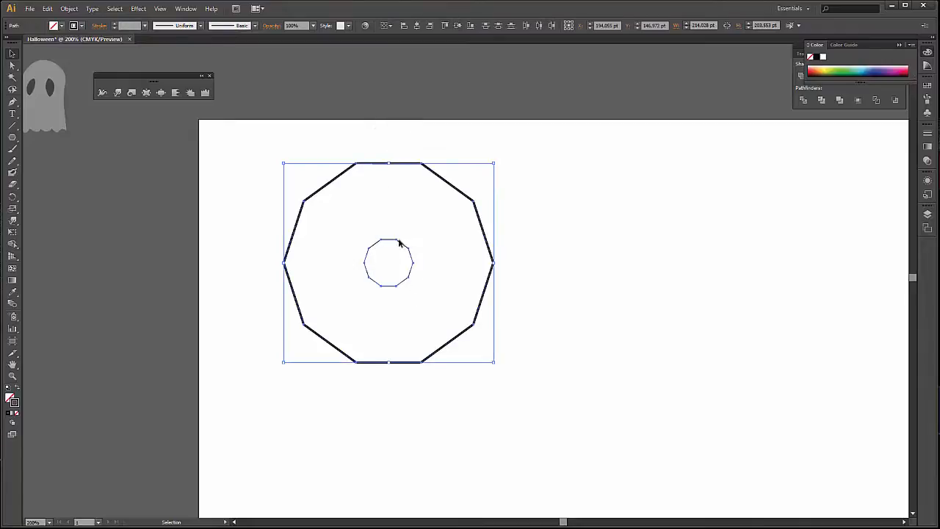
left_click(145, 26)
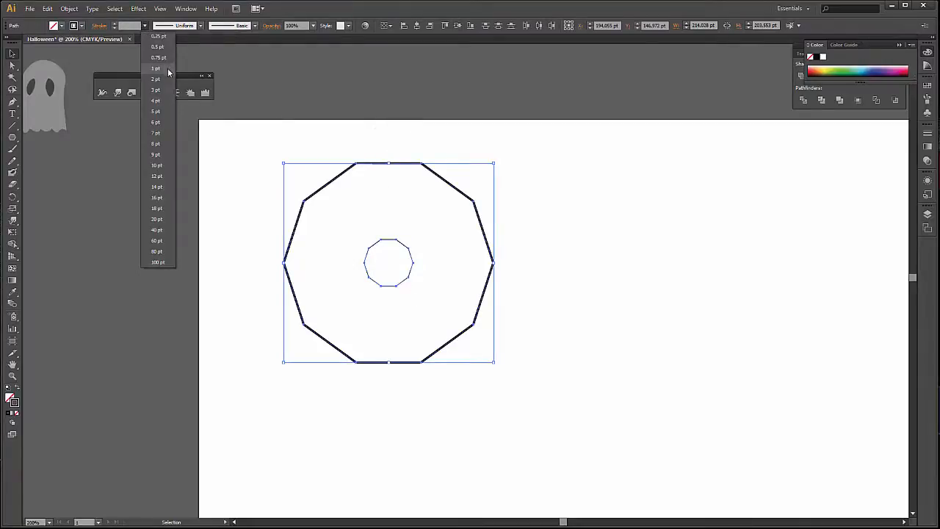
left_click(161, 76)
left_click(380, 83)
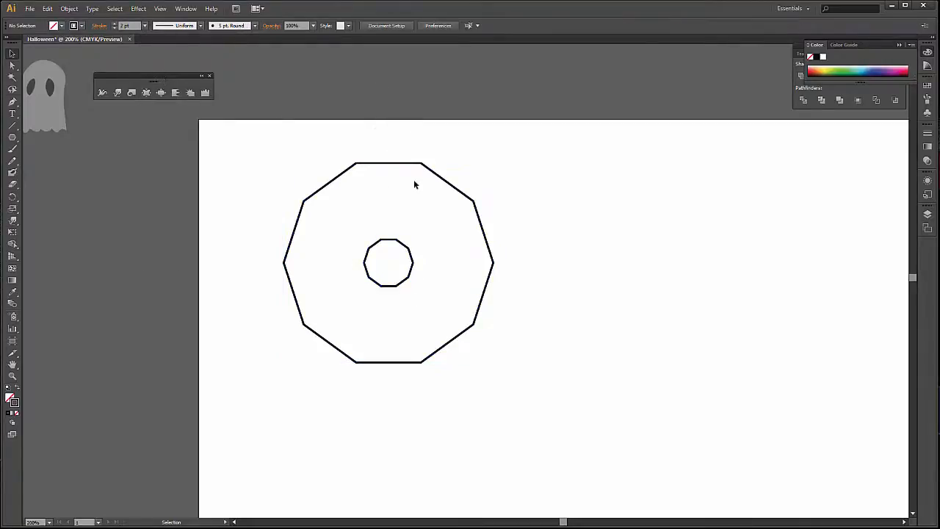
Blend the small and large decagons using Specified Steps spacing with 4 steps.
left_click_drag(340, 145, 393, 262)
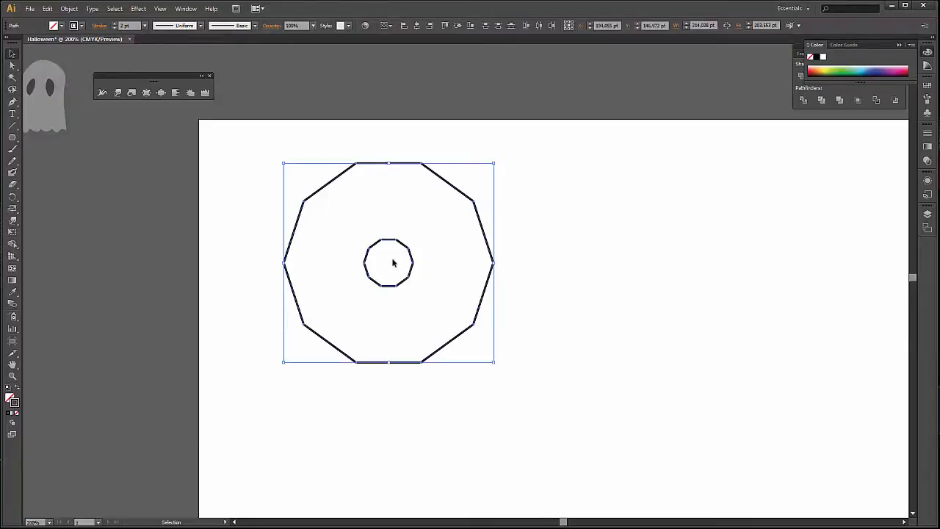
left_click(69, 9)
mouse_move(164, 229)
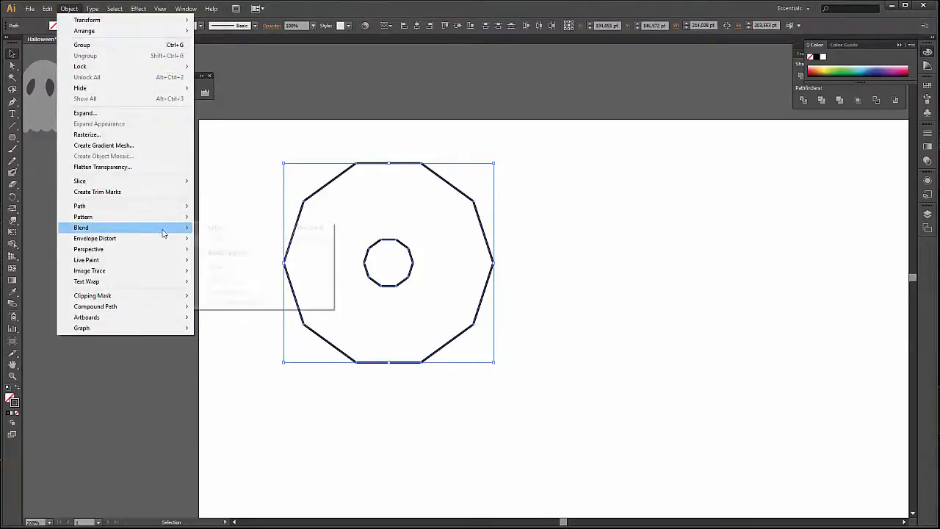
left_click(259, 254)
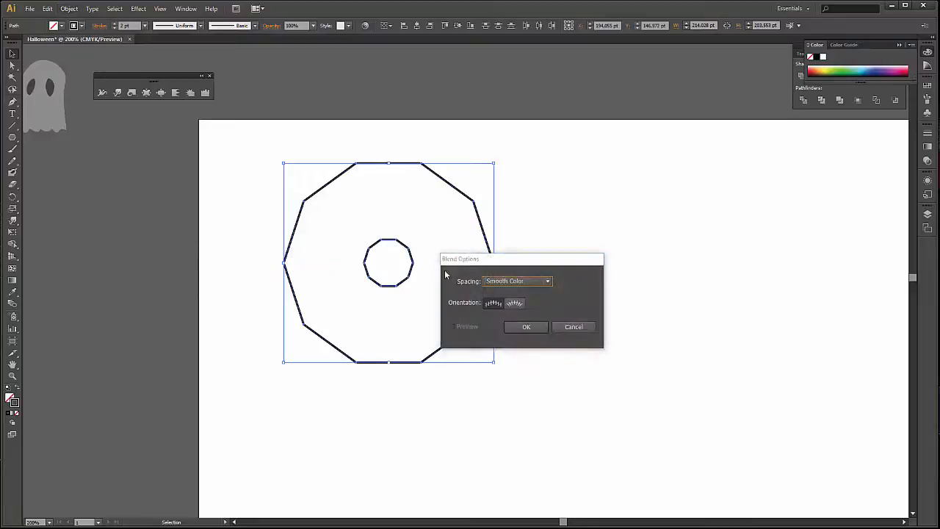
left_click_drag(470, 257, 570, 256)
left_click(643, 279)
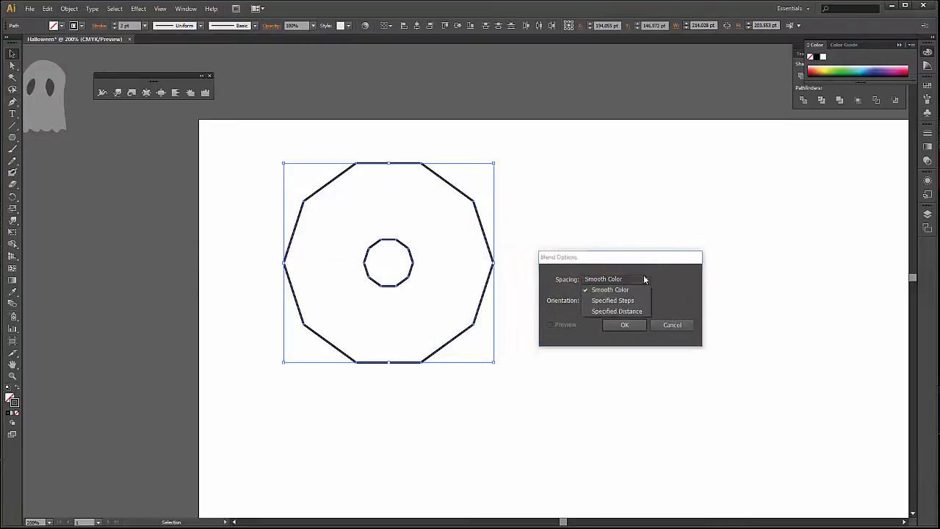
left_click(613, 300)
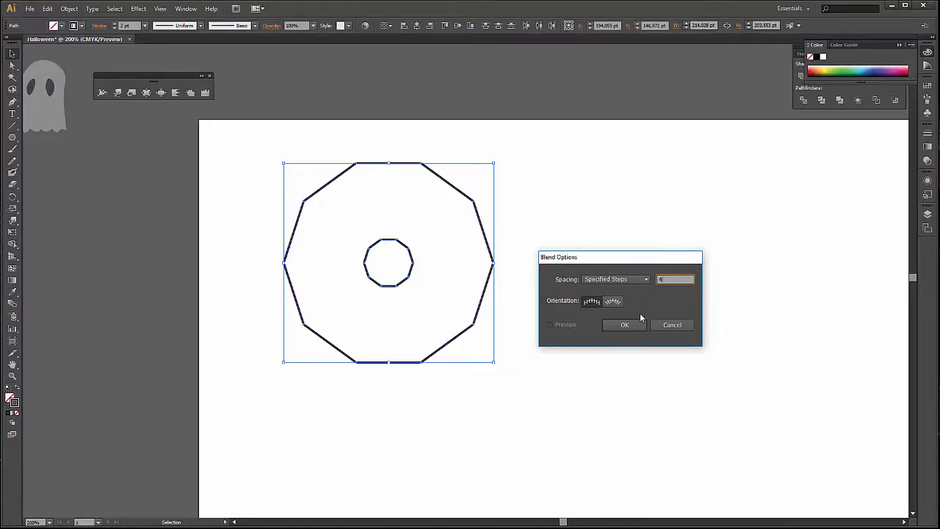
left_click(625, 325)
left_click(73, 11)
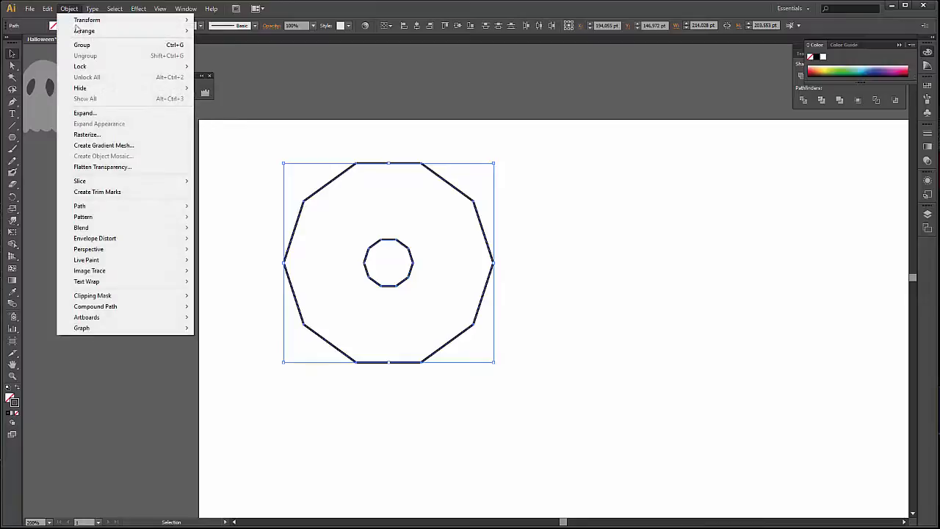
mouse_move(160, 229)
left_click(224, 231)
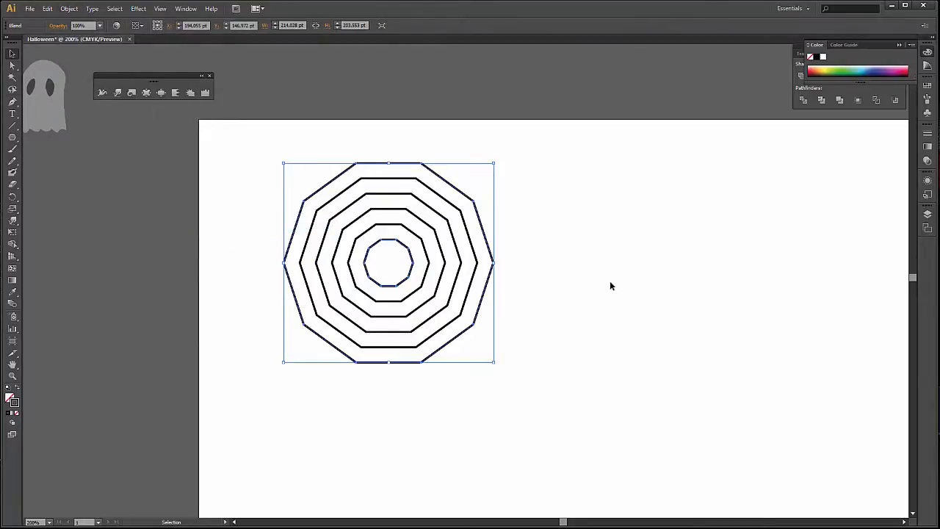
left_click(270, 218)
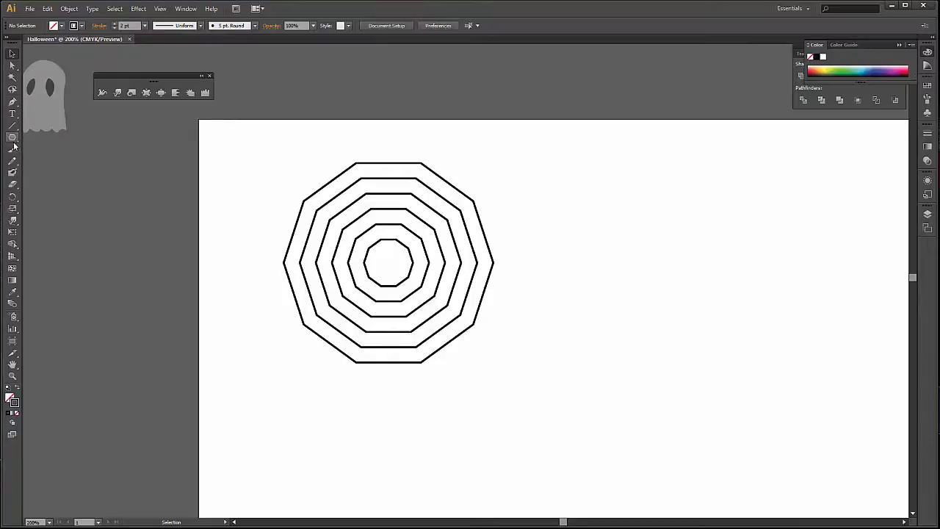
Create a 10-point star at the centre of the decagon rings with Radius 1 of 0 pt and Radius 2 of 70 pt.
left_click_drag(12, 137, 68, 184)
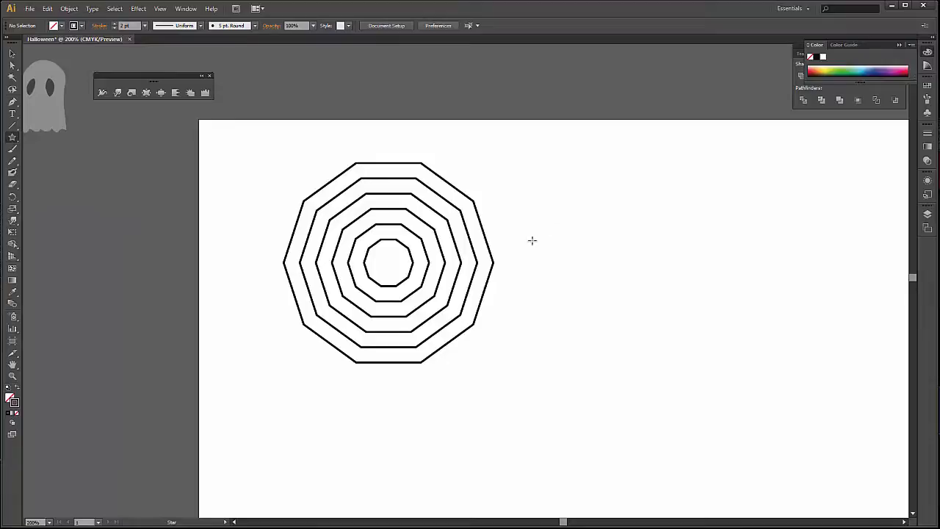
left_click(388, 267)
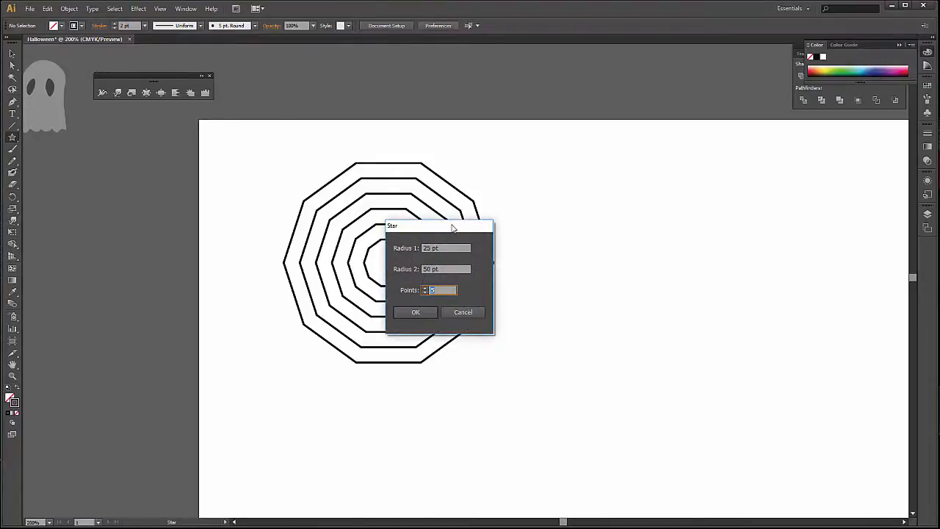
left_click_drag(453, 226, 597, 231)
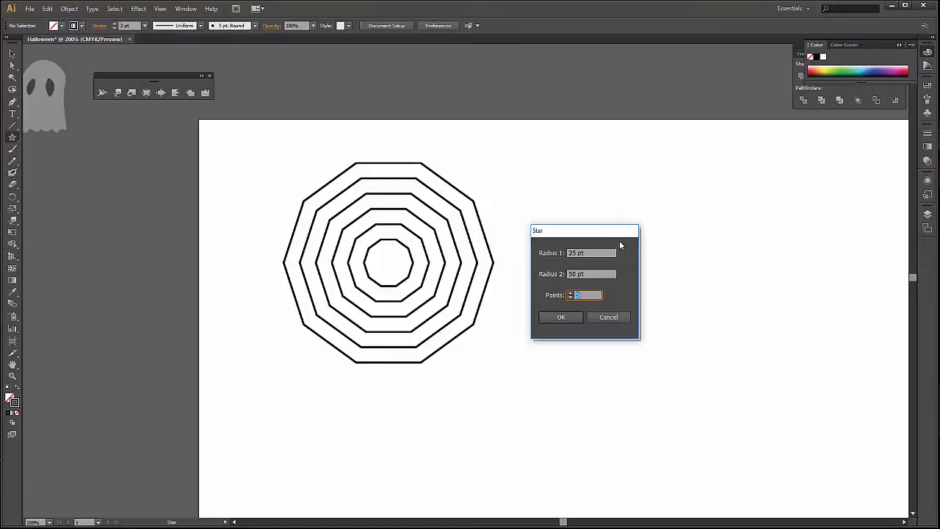
type("10")
left_click_drag(574, 274, 562, 274)
type("7")
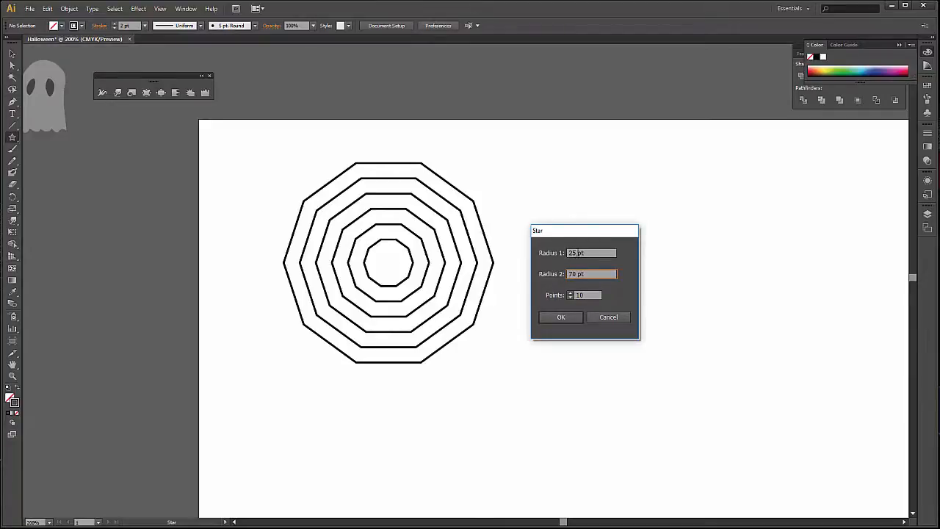
left_click_drag(577, 252, 526, 252)
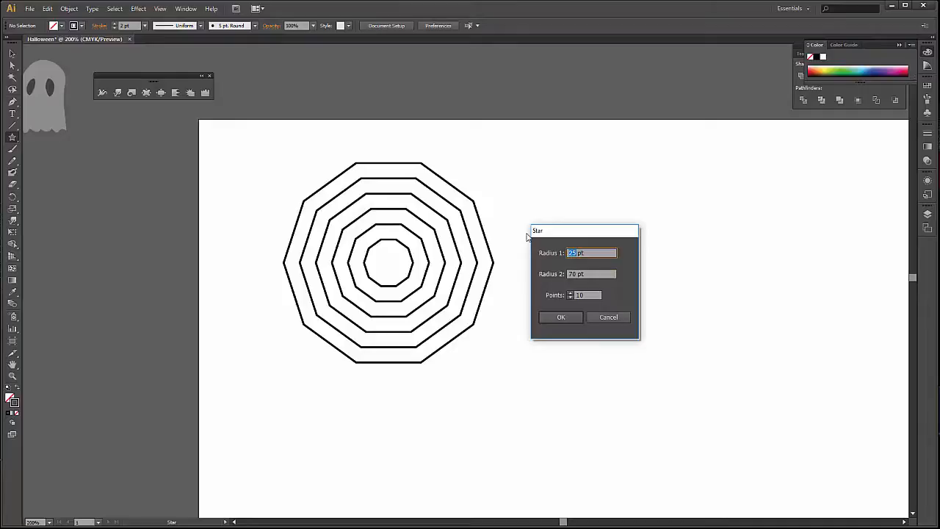
type("0")
key("Return")
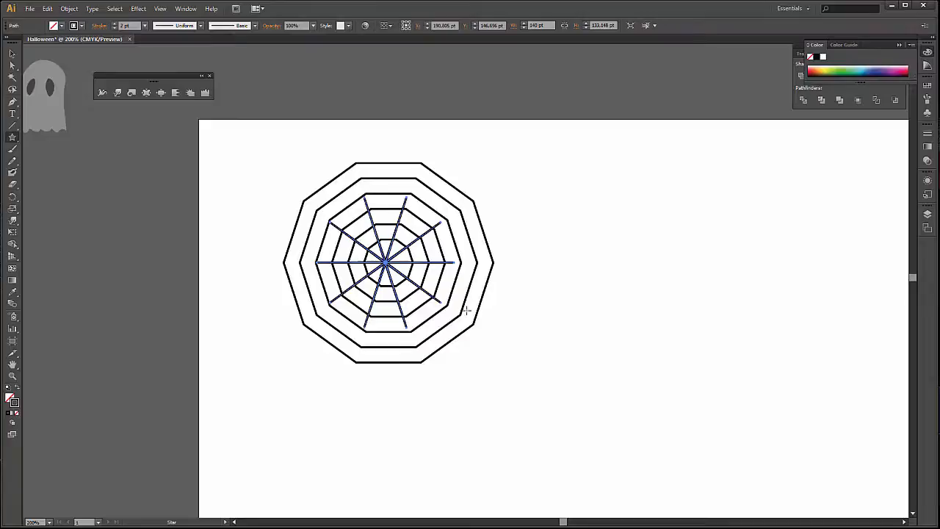
Enlarge the star proportionally about its centre to about 226 pt wide, so its spokes extend just past the outermost decagon.
key("v")
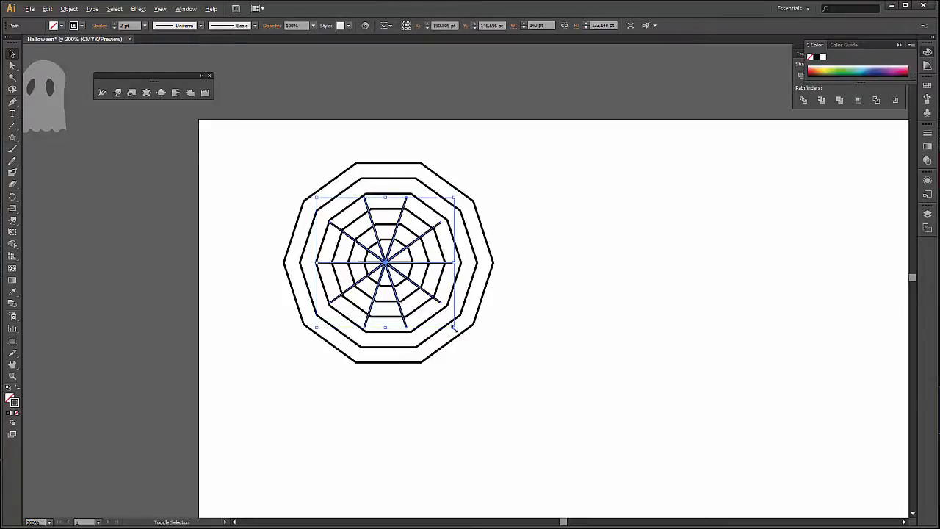
left_click_drag(454, 329, 504, 369)
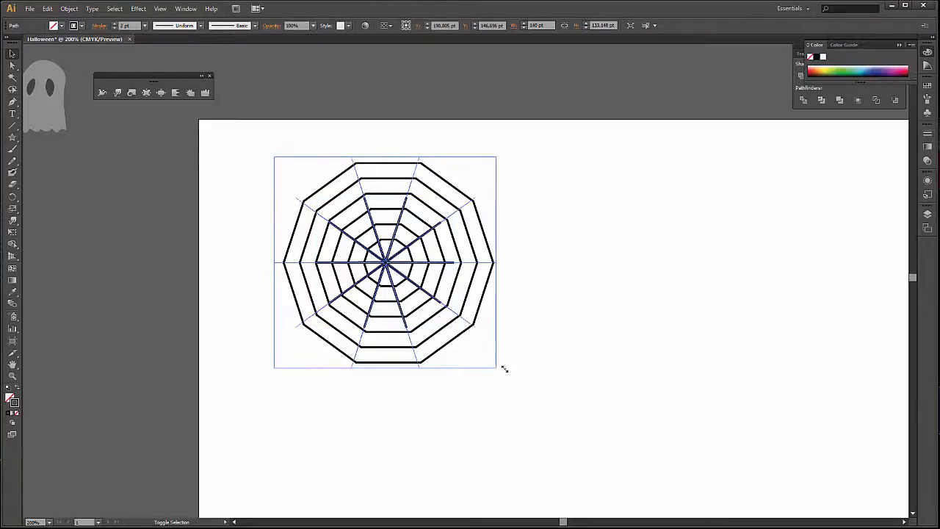
left_click(584, 357)
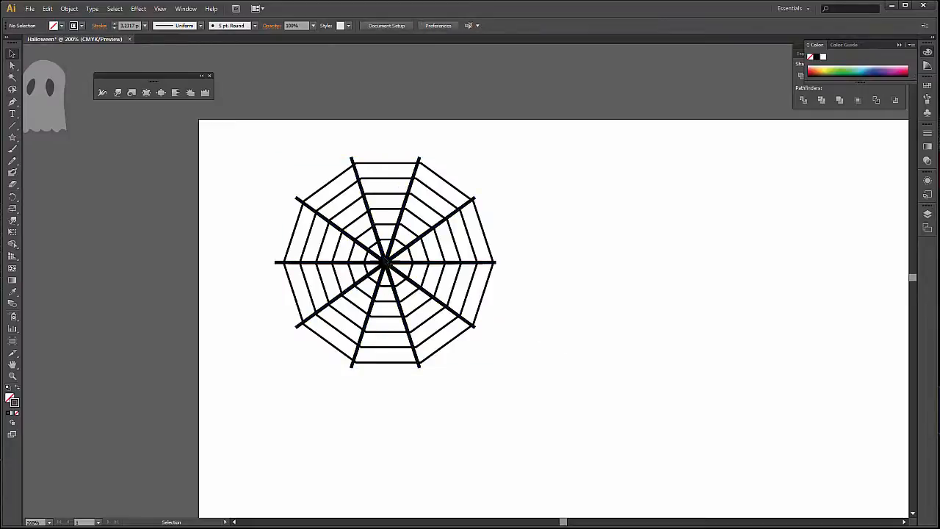
Set the star spokes' stroke weight to 2 pt.
left_click(385, 257)
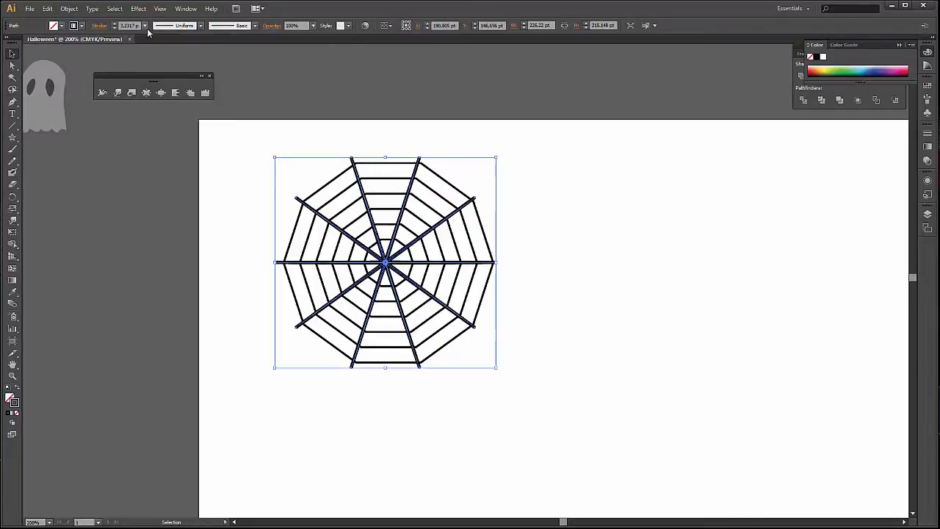
left_click(144, 25)
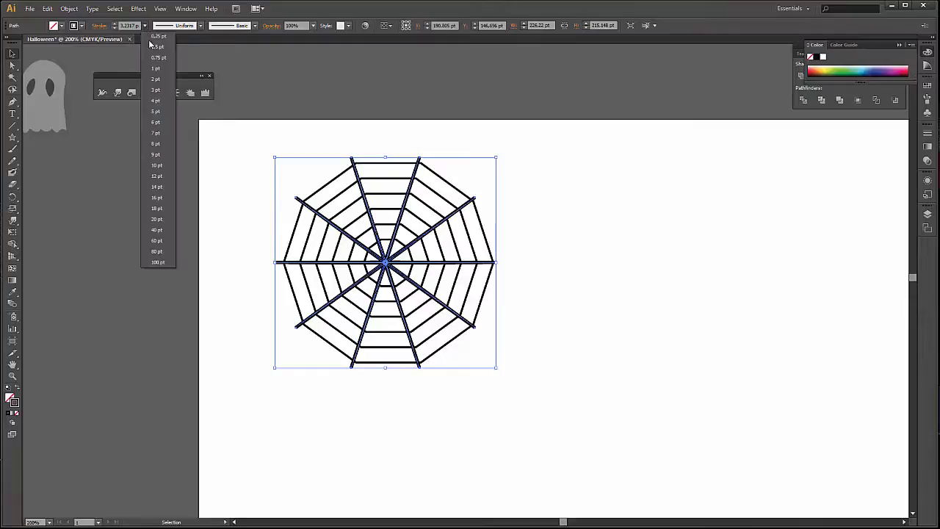
left_click(157, 81)
left_click(601, 221)
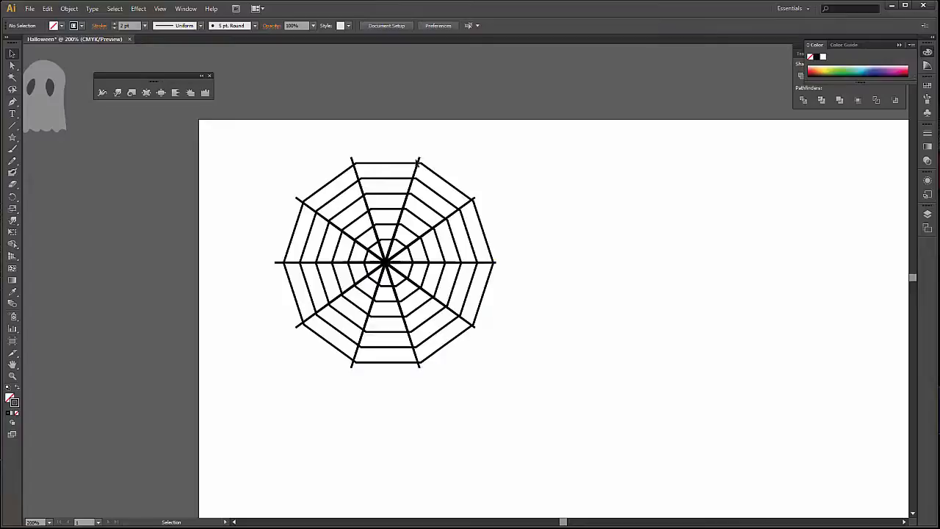
Align the star spokes and the blended decagons to a shared centre, both horizontally and vertically.
left_click(420, 161)
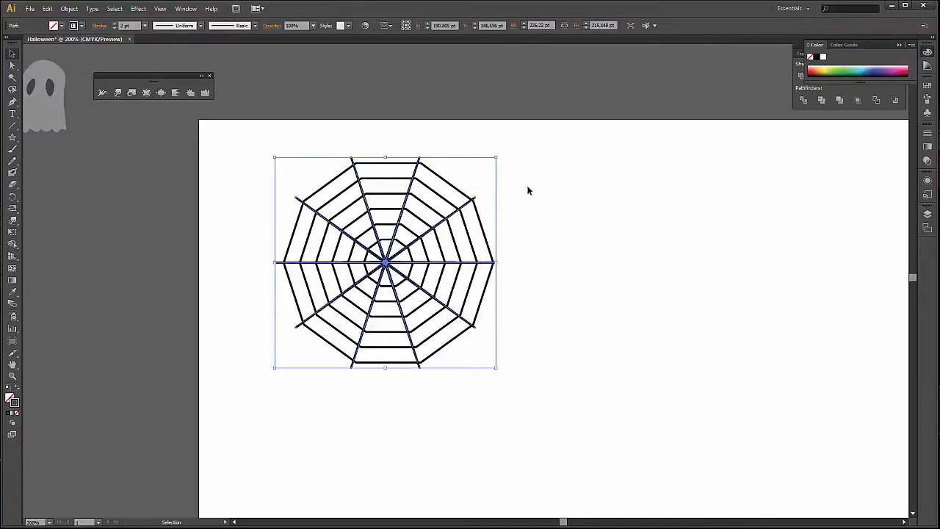
left_click_drag(250, 143, 501, 369)
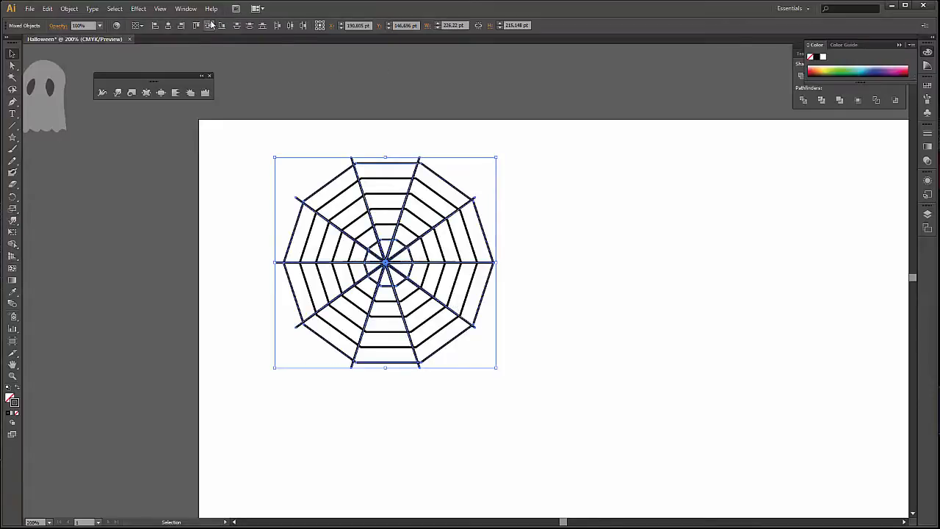
left_click(167, 26)
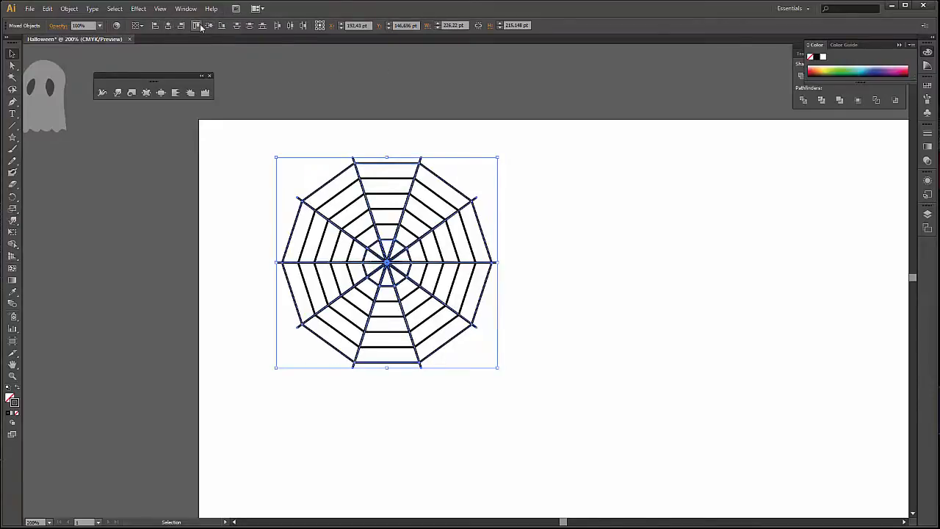
left_click(209, 27)
left_click(565, 205)
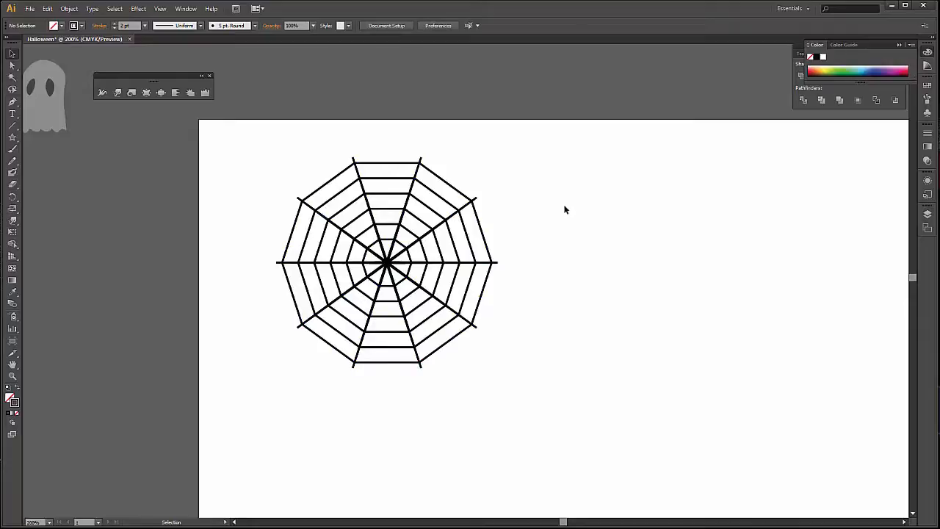
Try rotating the star spokes about their centre and undo the rotation.
double_click(285, 265)
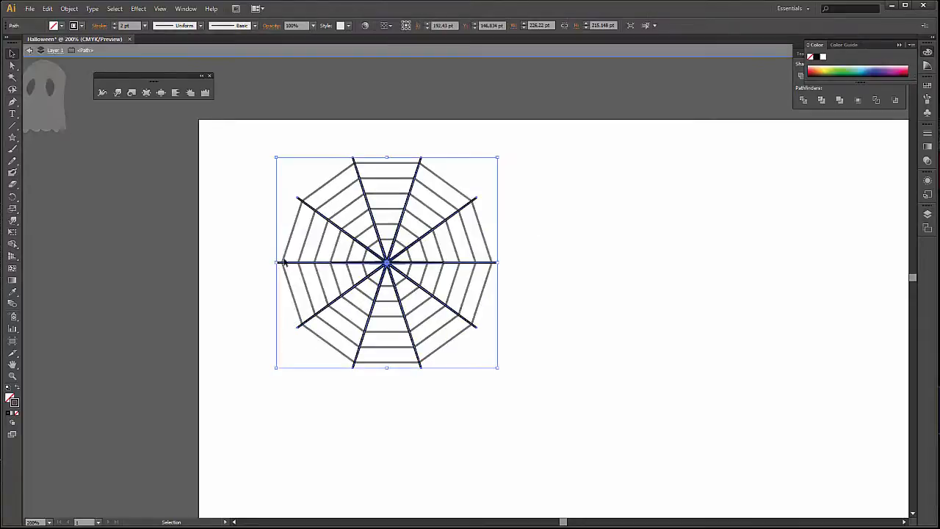
double_click(256, 288)
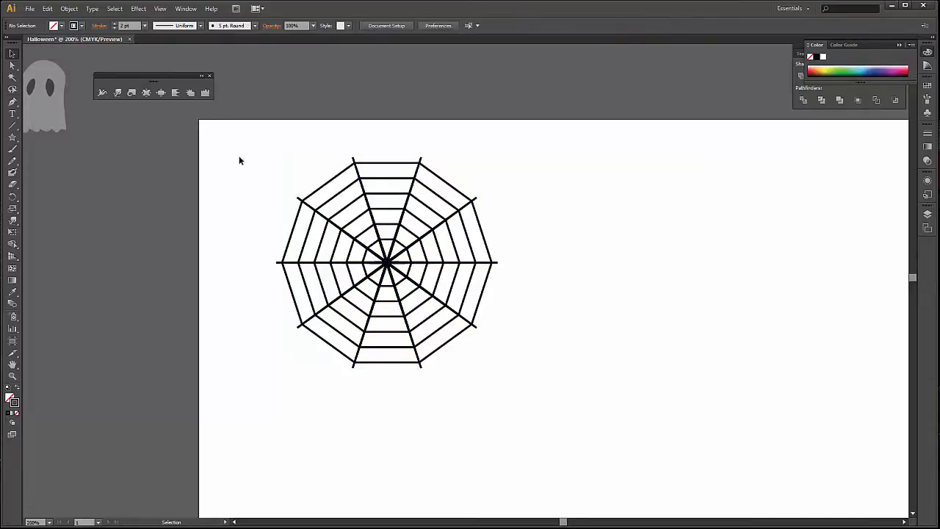
left_click(353, 160)
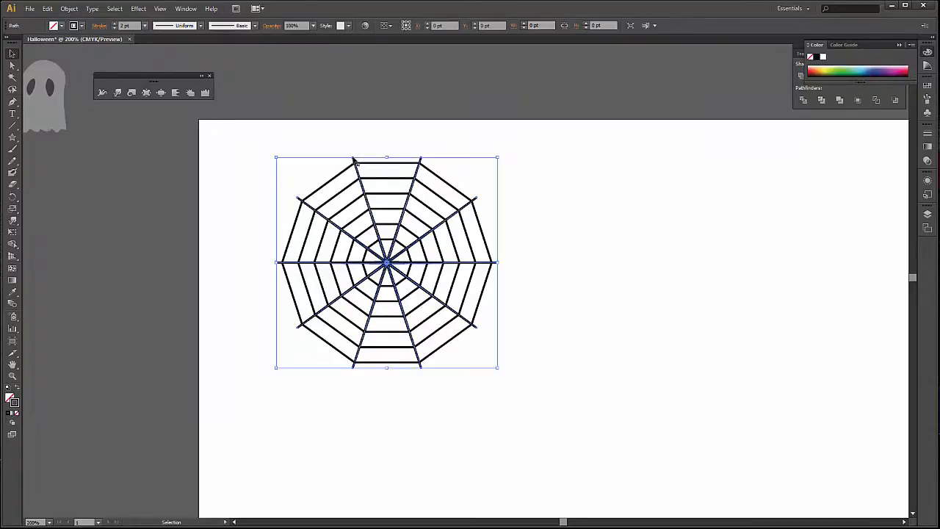
left_click_drag(501, 154, 511, 343)
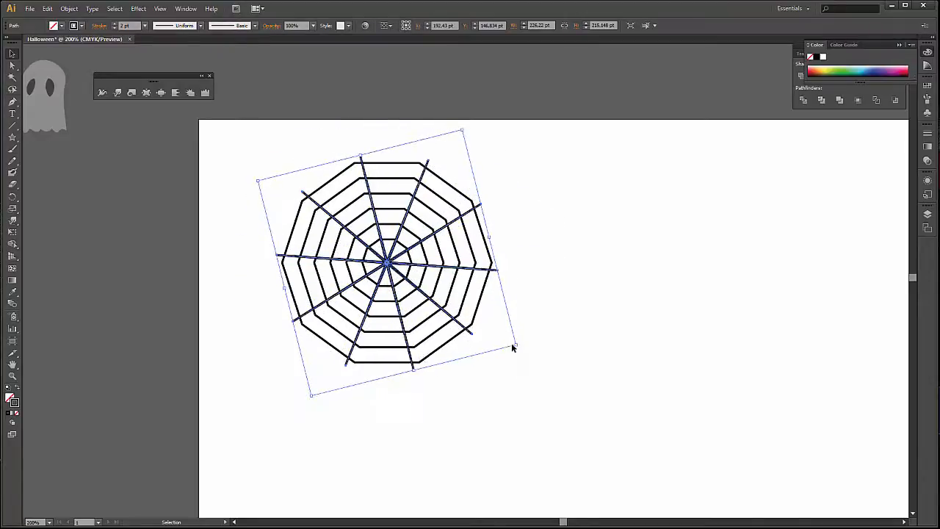
key("a")
key("ctrl+z")
key("v")
left_click(573, 379)
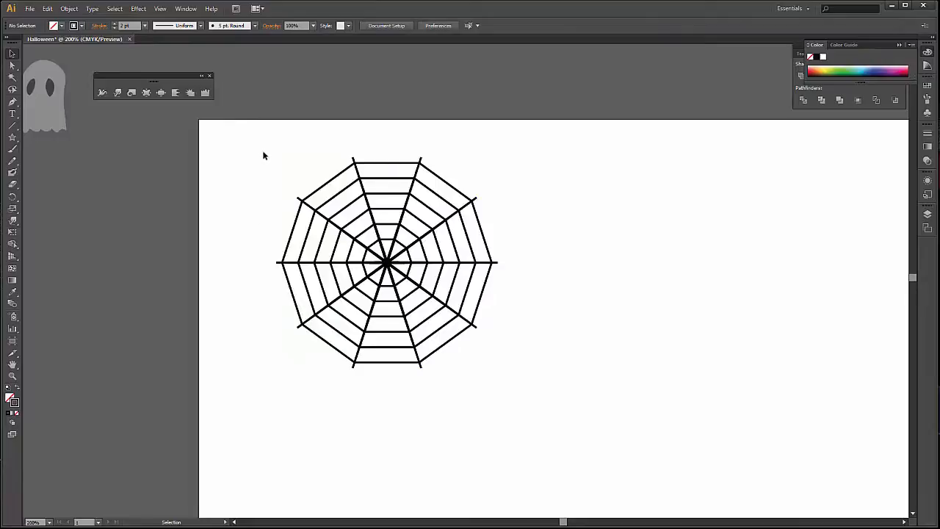
Group the spokes and decagon rings into one spider web and move it off the artboard, beneath the ghost on the pasteboard.
left_click_drag(265, 155, 592, 419)
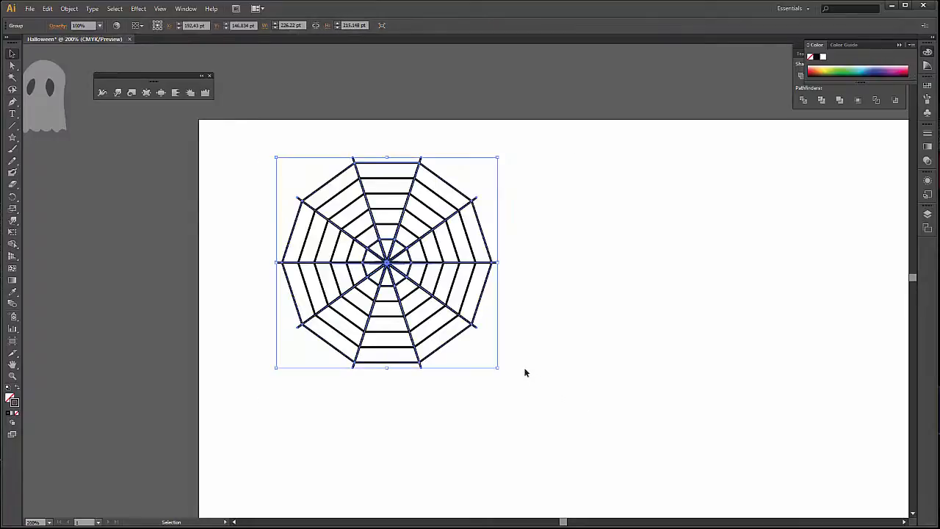
left_click_drag(504, 453, 644, 492)
left_click_drag(527, 302, 149, 313)
left_click(686, 319)
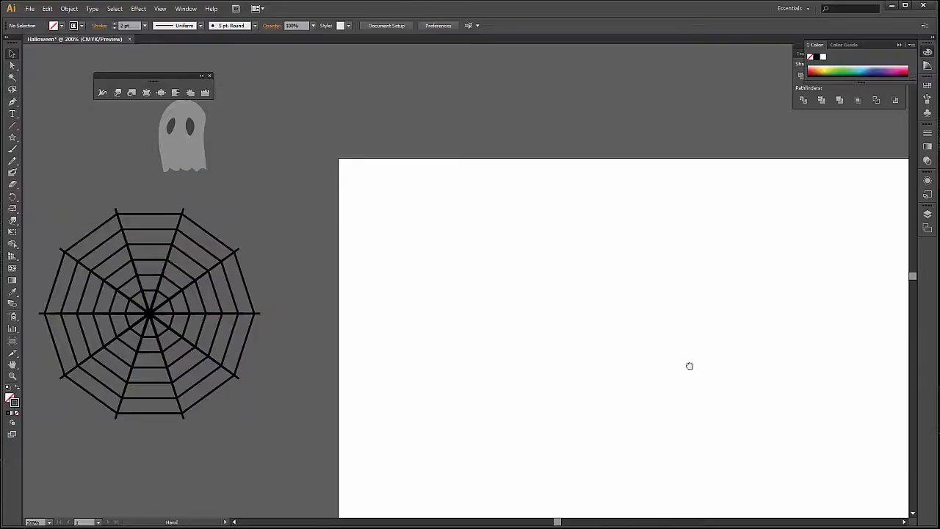
left_click_drag(689, 366, 534, 316)
scroll(522, 291, "up", 1)
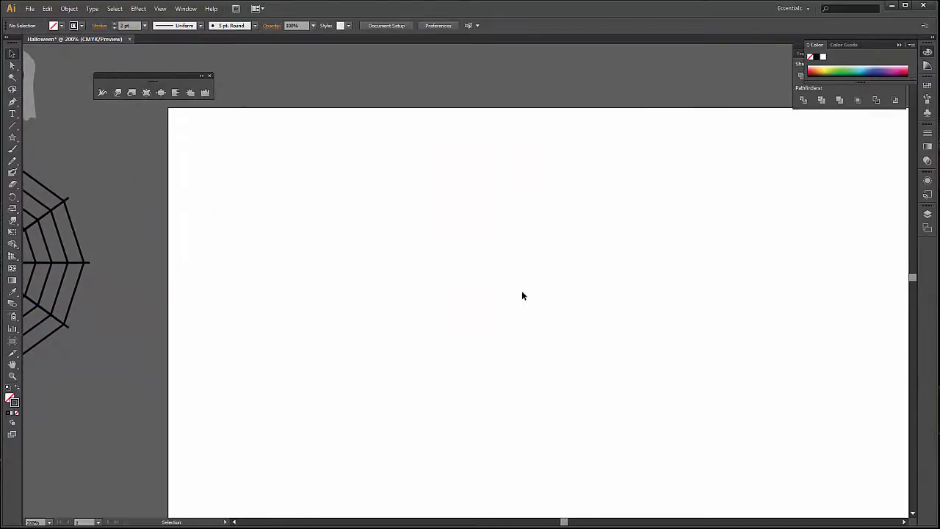
Draw a circle about 229 pt in diameter on the empty artboard.
key("alt")
left_click_drag(13, 139, 83, 157)
left_click_drag(326, 181, 550, 375)
key("v")
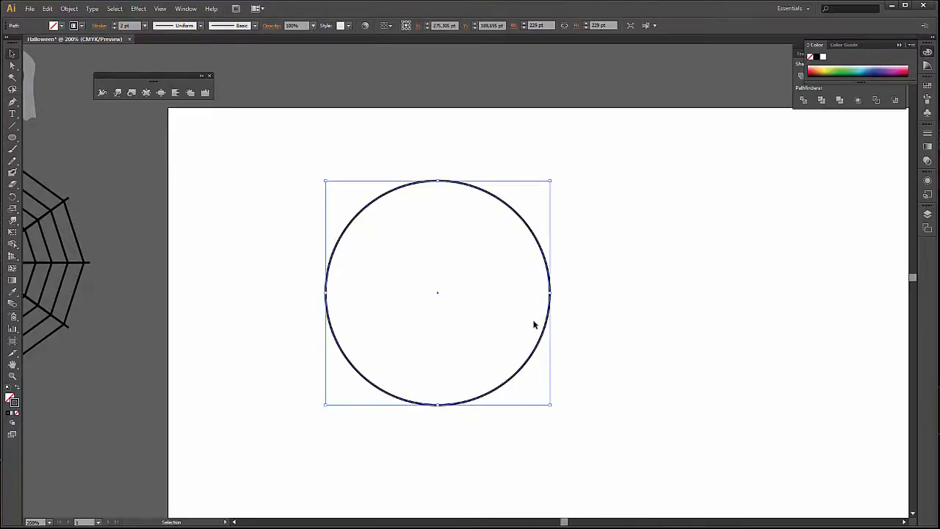
Fill the circle with dark blue and remove its stroke.
left_click(61, 26)
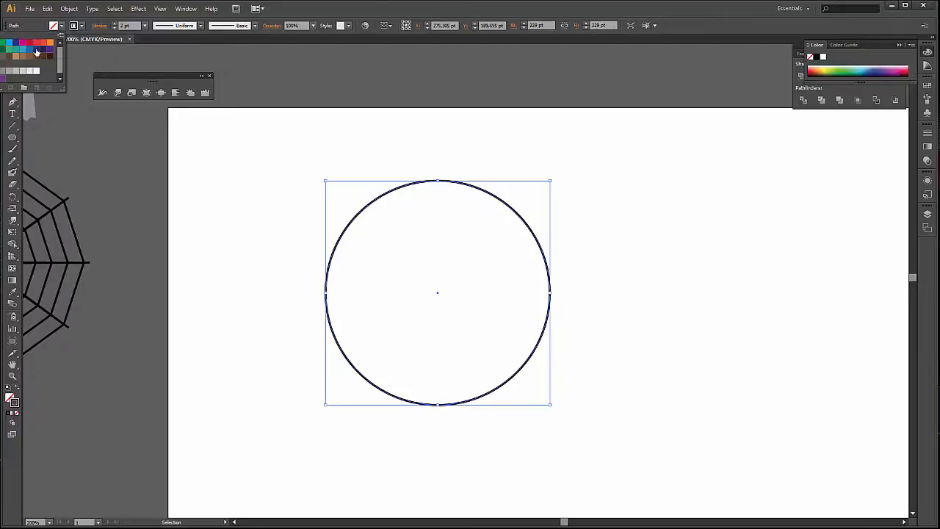
left_click(41, 51)
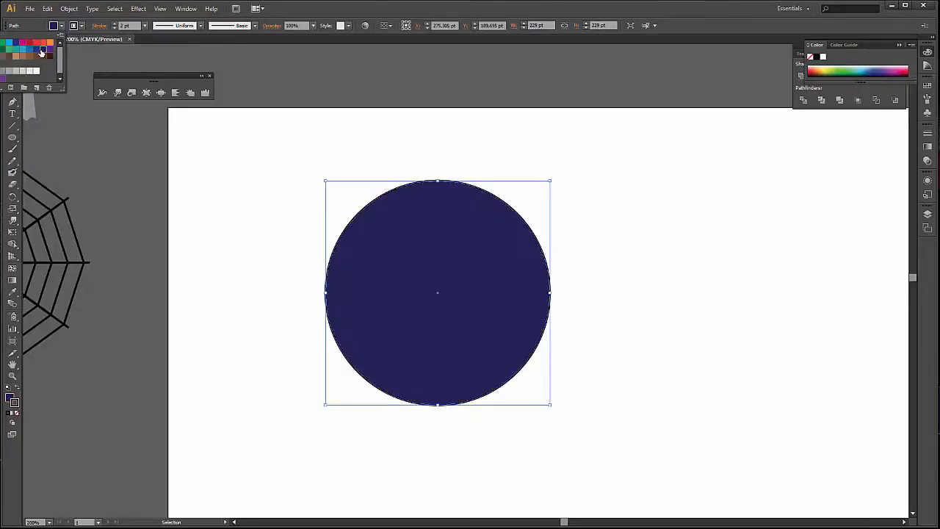
left_click(81, 26)
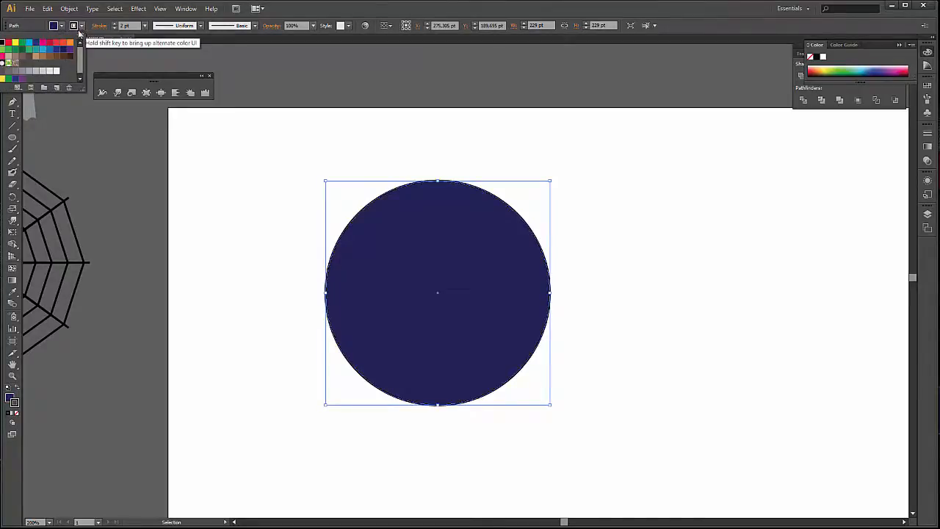
left_click(14, 402)
left_click(17, 414)
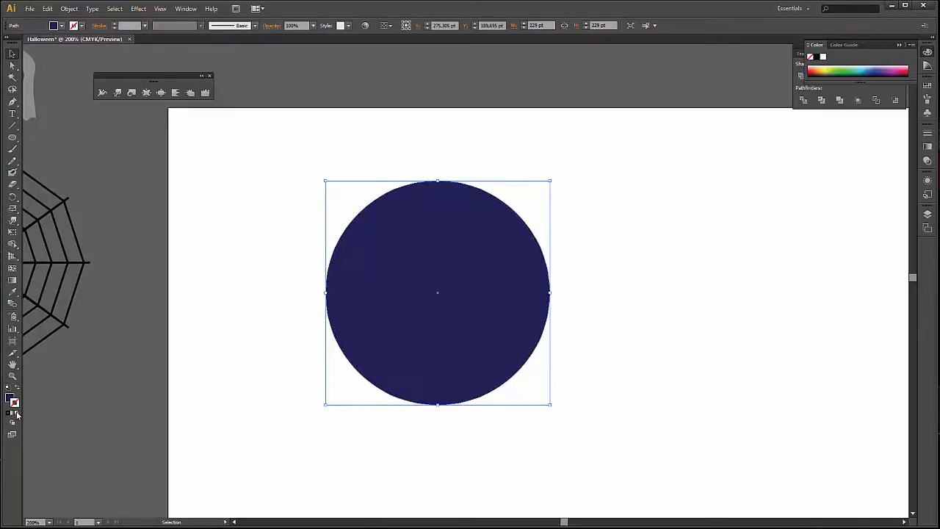
Show the gradient settings for the circle.
left_click(253, 271)
left_click(371, 264)
left_click(184, 9)
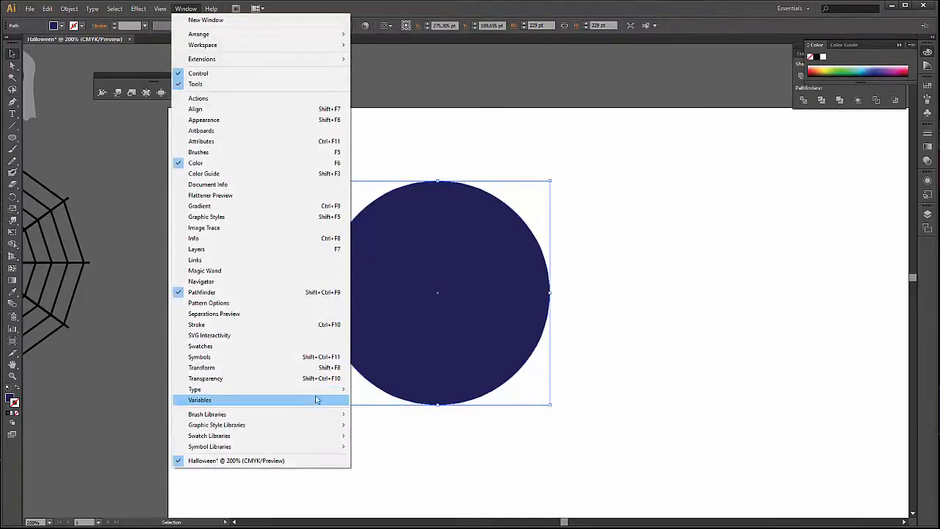
left_click(301, 210)
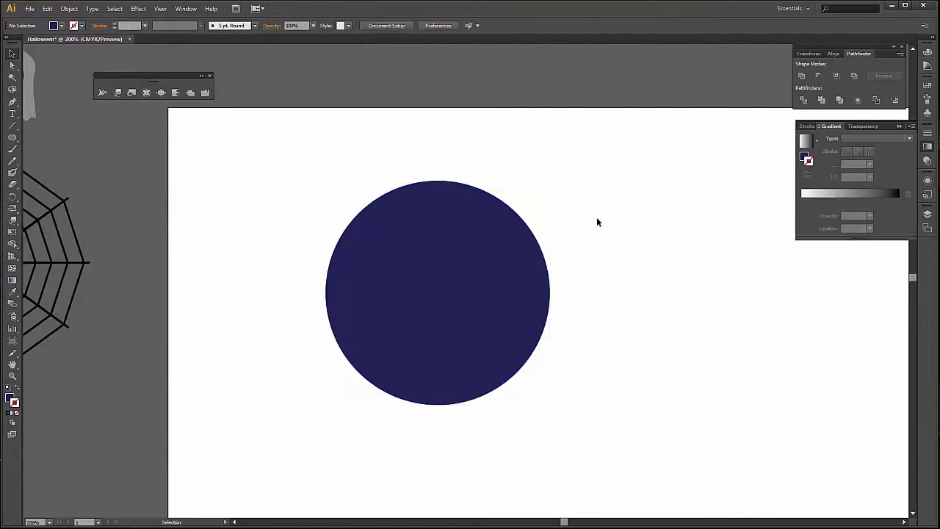
Replace the circle's solid fill with the default white-to-black linear gradient.
left_click(456, 372)
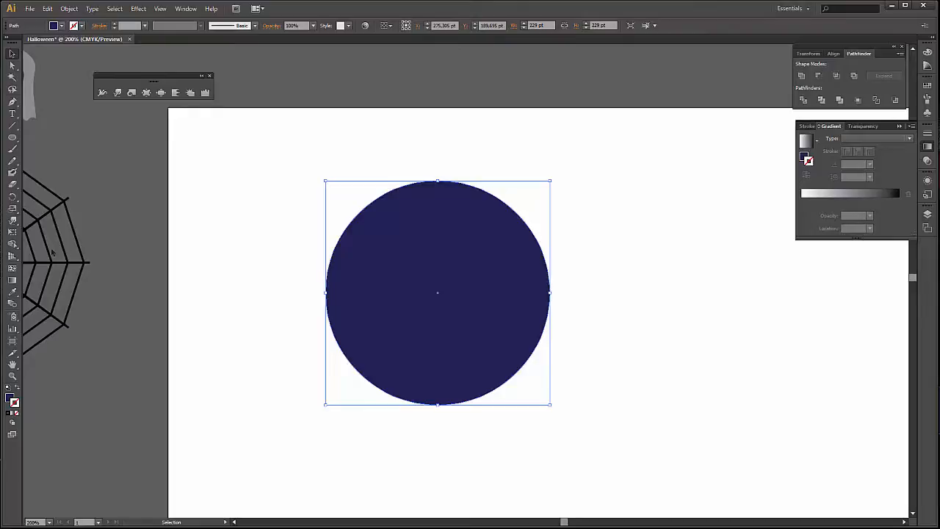
left_click(11, 281)
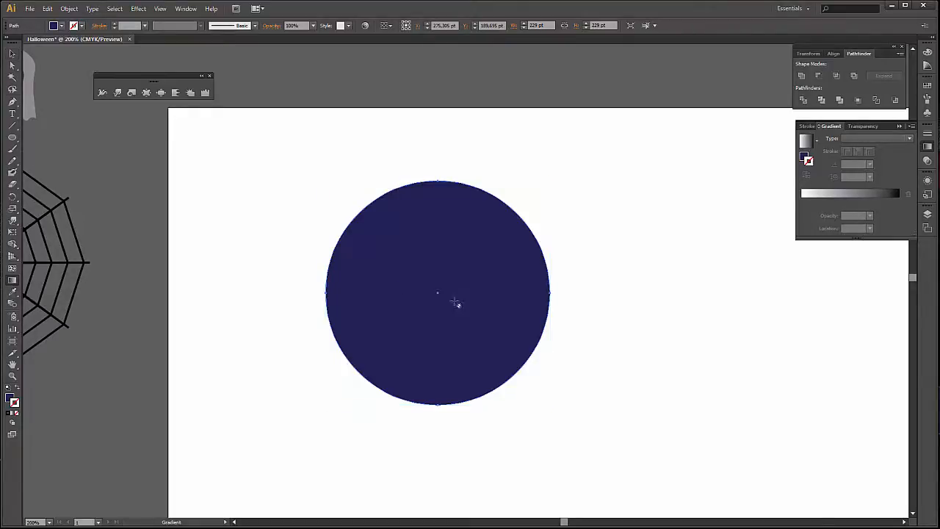
key("v")
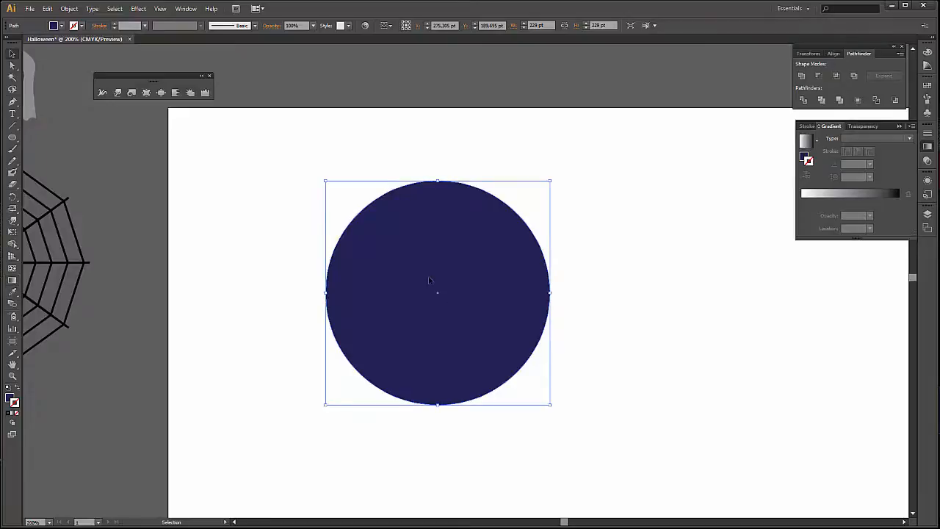
double_click(430, 285)
key("g")
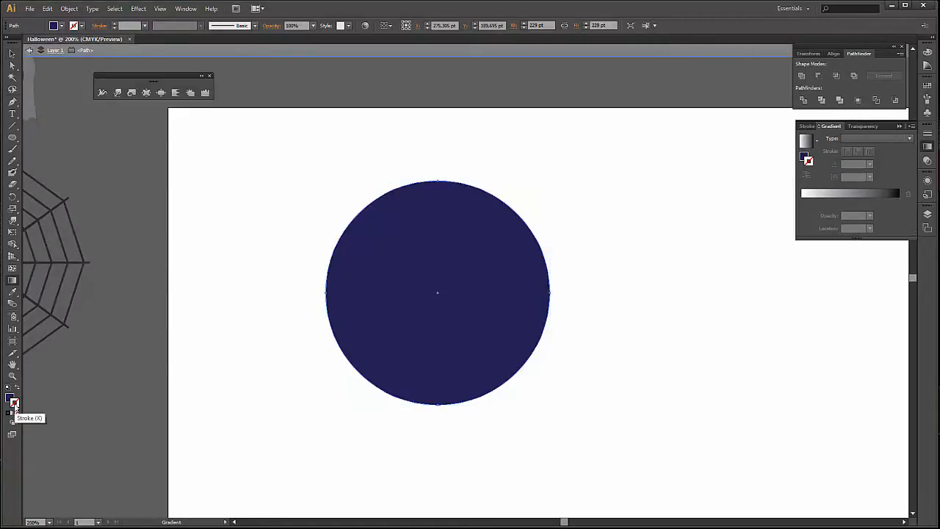
left_click(11, 398)
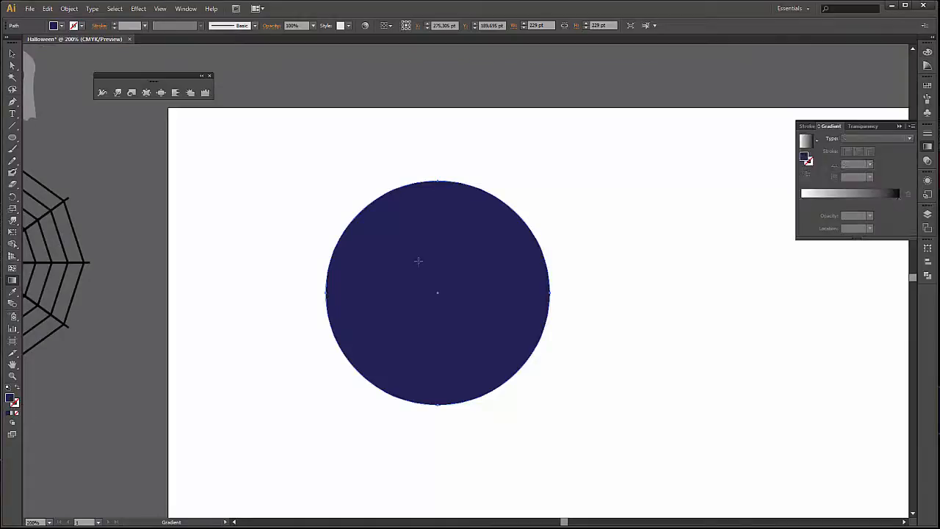
left_click(419, 262)
left_click(11, 397)
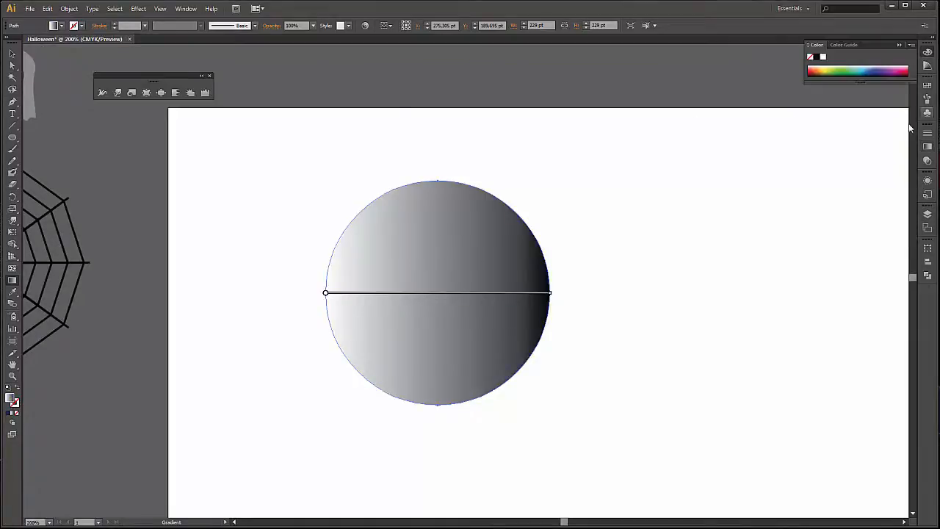
Redirect the linear gradient at about 35.6° across the circle, from its lower-left edge to its upper-right edge.
left_click(927, 146)
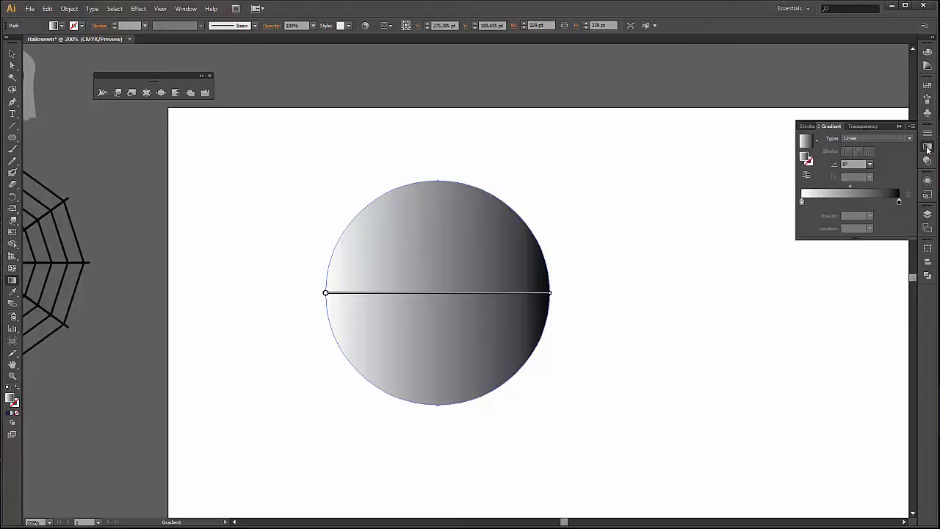
left_click(816, 141)
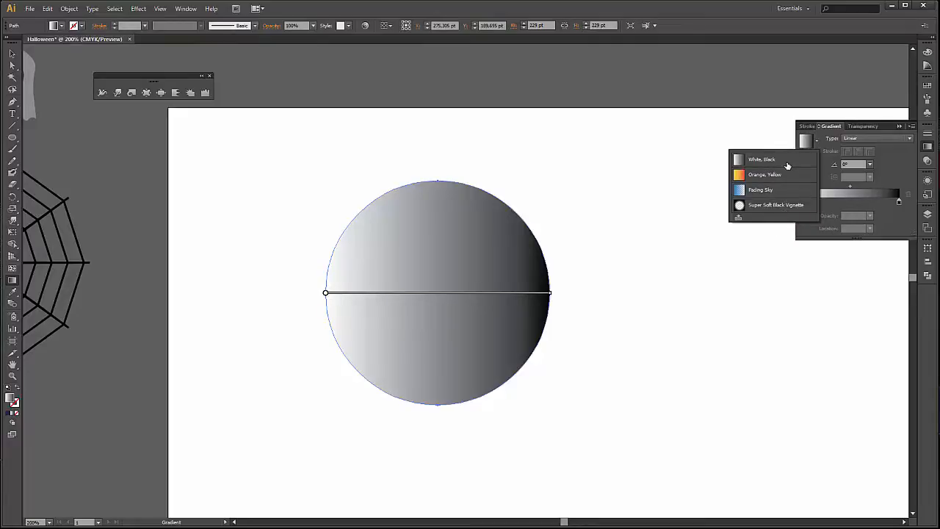
left_click_drag(346, 336, 538, 246)
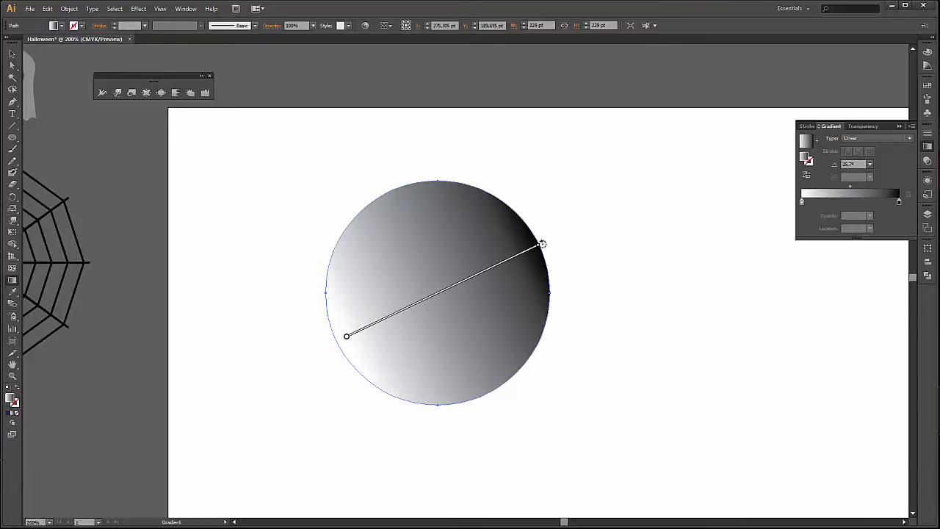
left_click_drag(542, 243, 536, 204)
left_click_drag(420, 308, 419, 315)
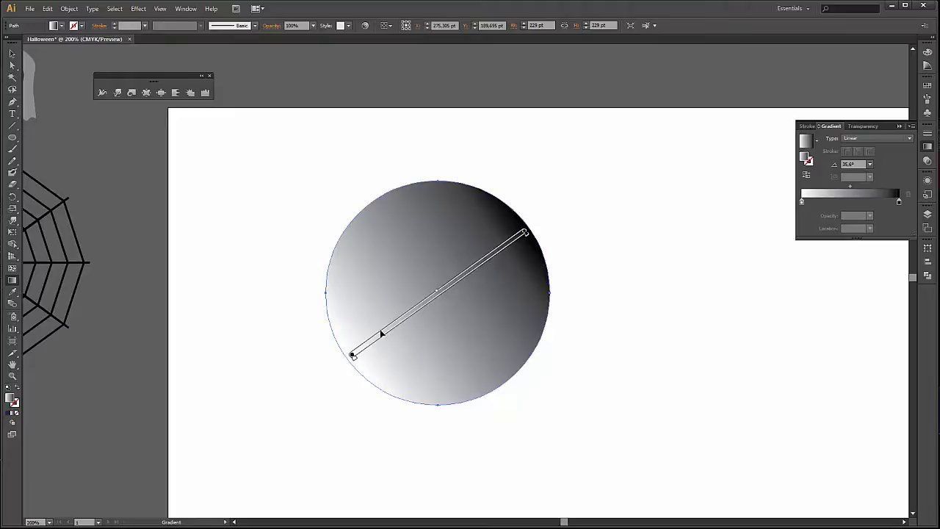
left_click_drag(413, 313, 407, 325)
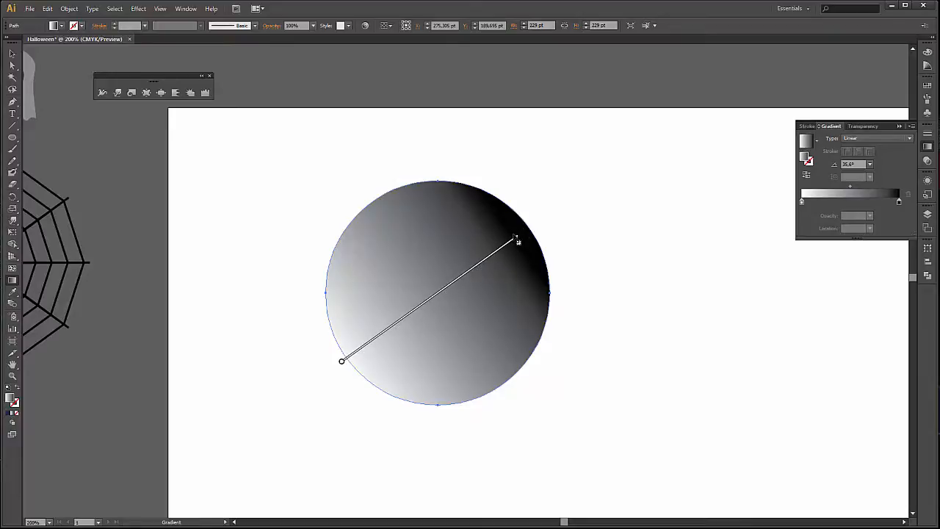
left_click_drag(520, 243, 534, 225)
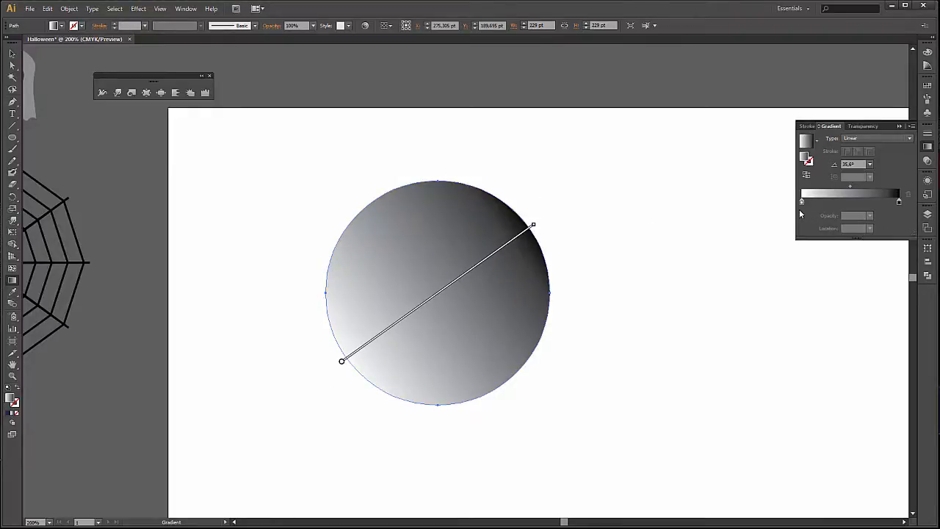
Change the gradient's white starting stop to a yellow swatch.
left_click(802, 203)
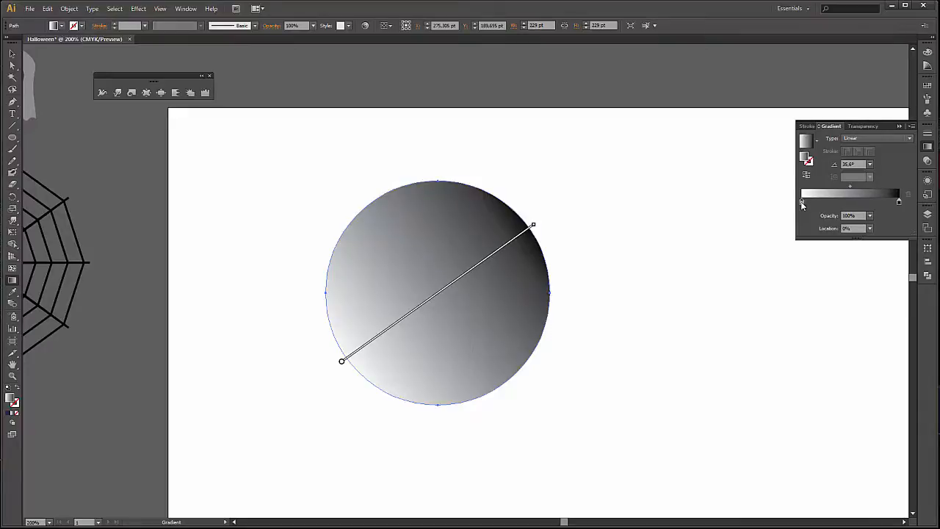
double_click(802, 203)
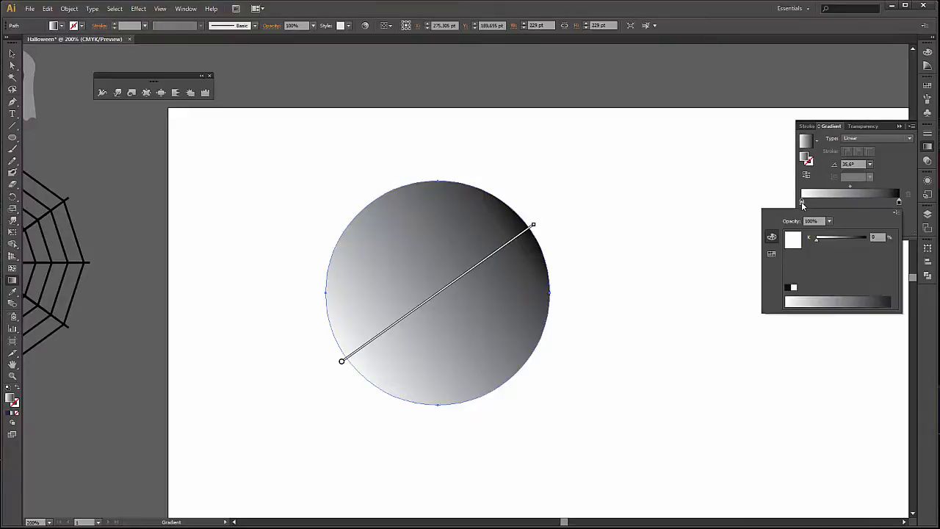
left_click(773, 253)
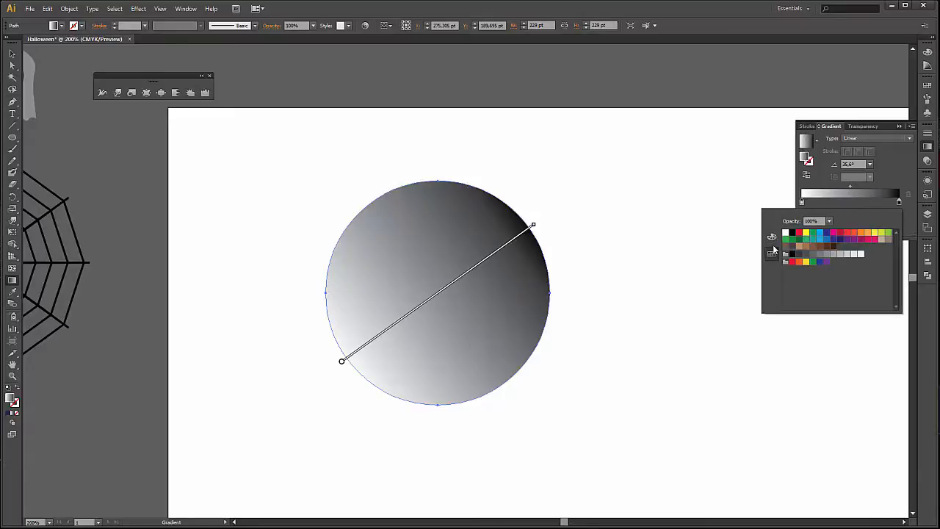
left_click(876, 233)
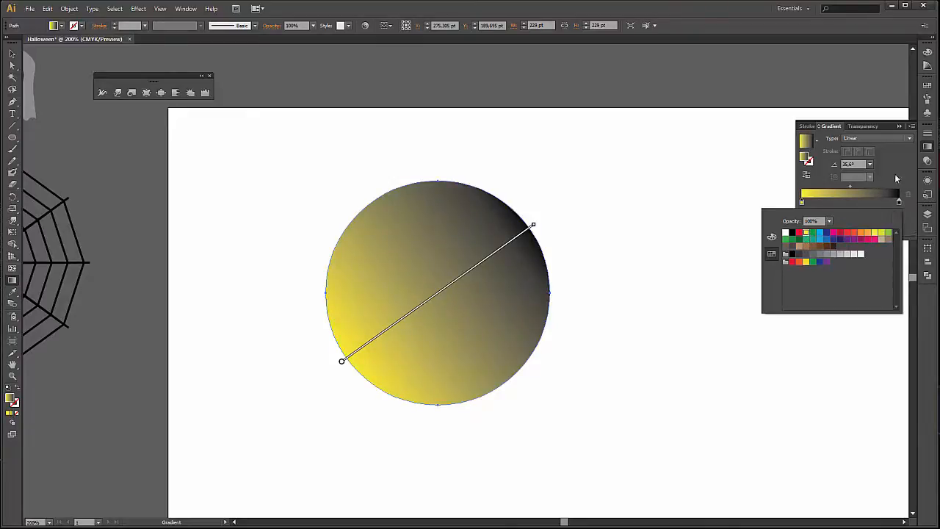
Change the gradient's black end stop to the second-lightest grey swatch and deselect the circle.
left_click(901, 203)
double_click(899, 203)
left_click(860, 255)
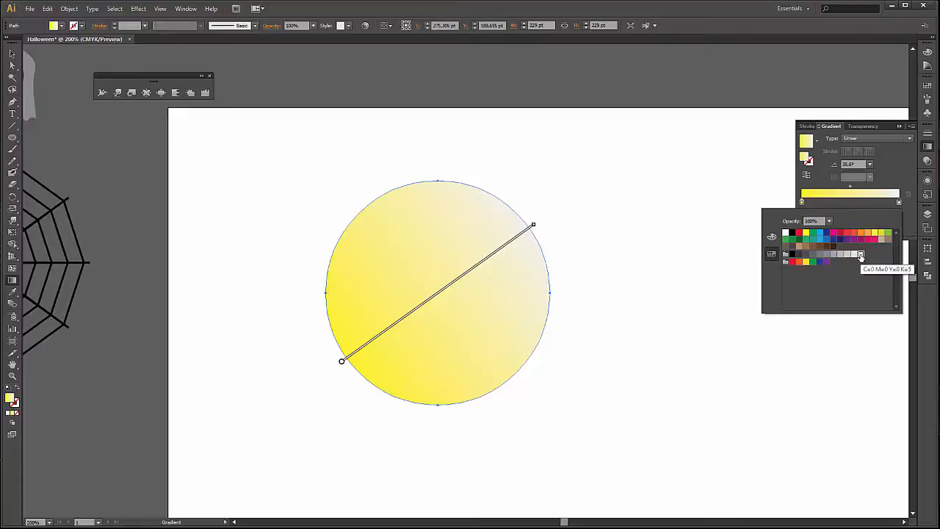
left_click(855, 254)
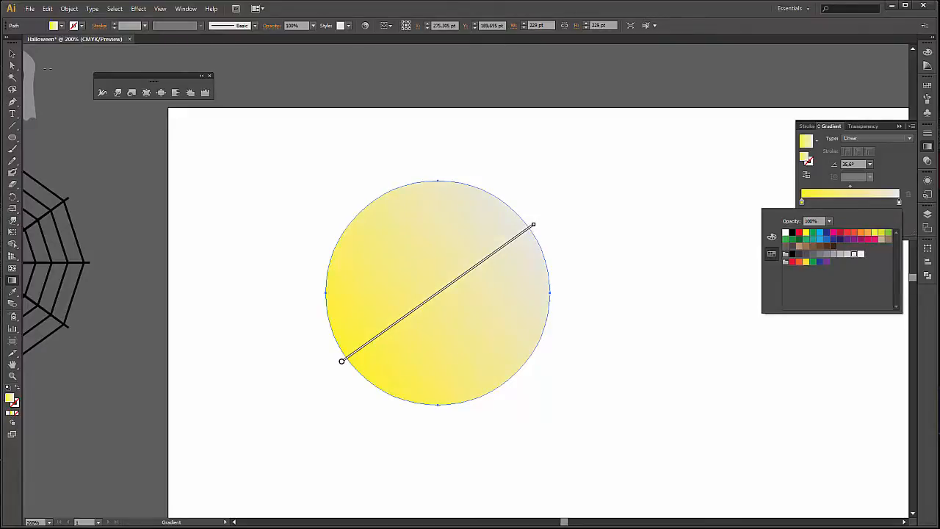
left_click(11, 53)
left_click(411, 69)
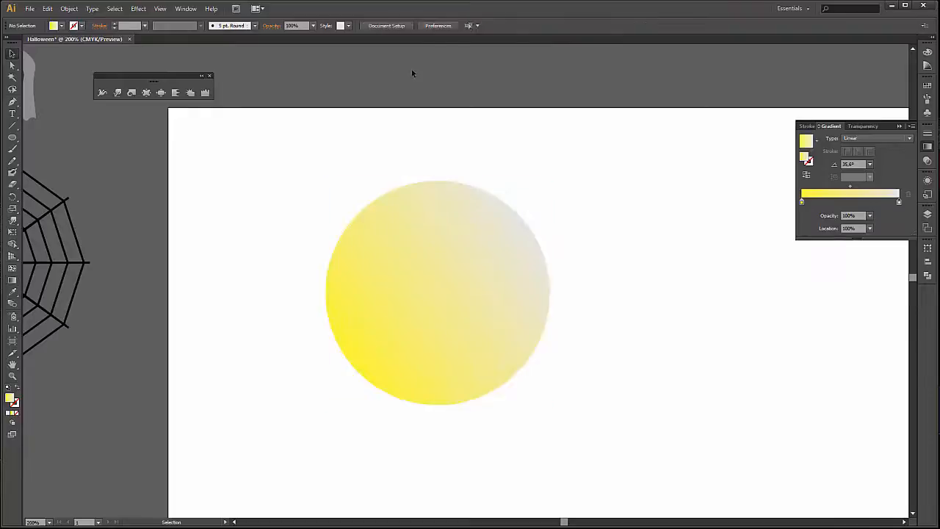
Move the yellow gradient circle slightly up and to the left on the artboard.
scroll(587, 272, "down", 2)
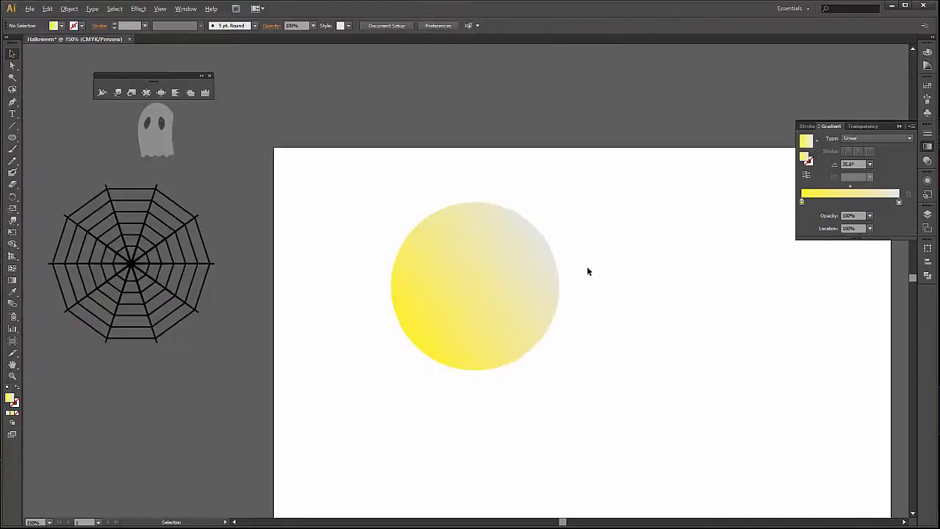
scroll(529, 289, "up", 1)
left_click(527, 285)
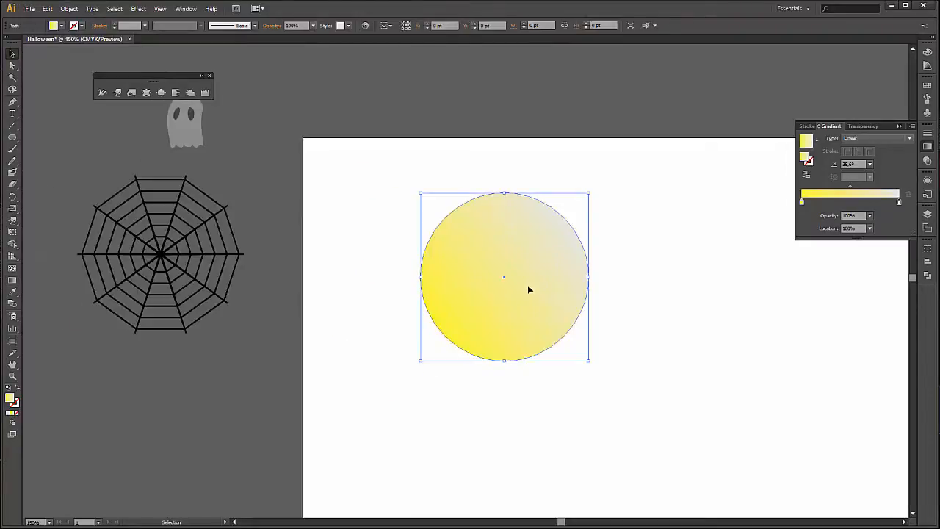
left_click_drag(527, 285, 503, 279)
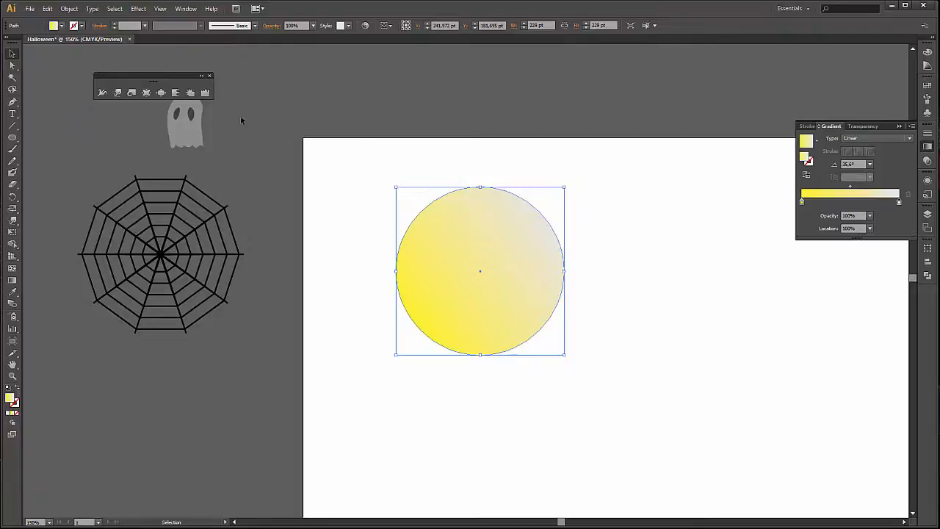
Start an Outer Glow effect on the yellow gradient circle in Screen mode and set the glow colour to pale yellow FFF876.
left_click(137, 9)
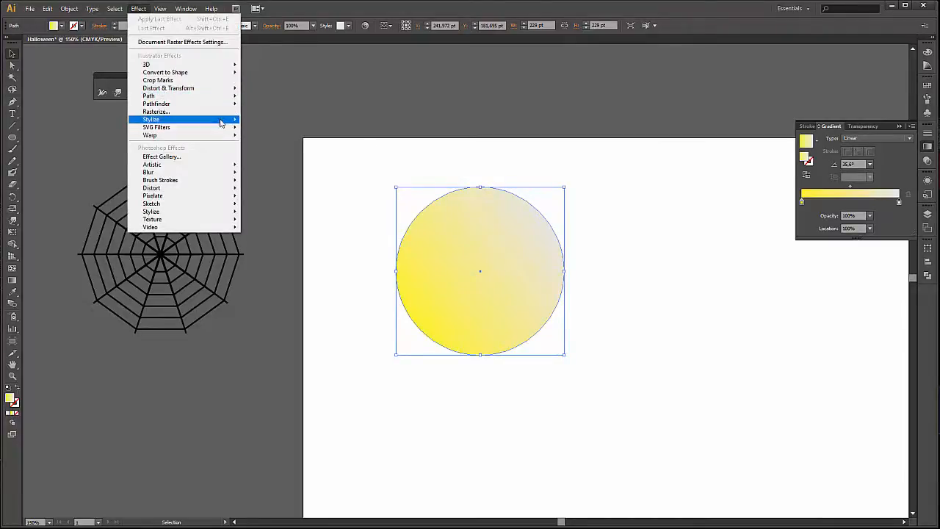
mouse_move(222, 122)
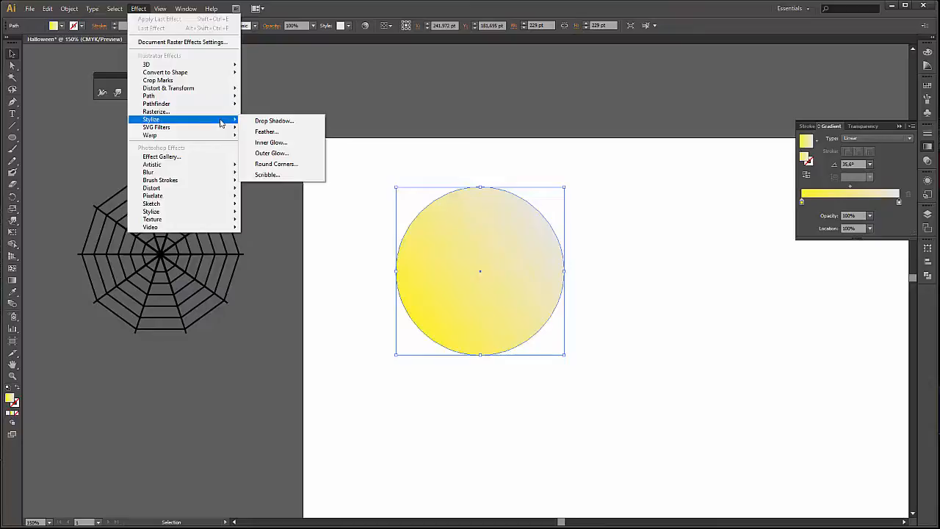
left_click(314, 153)
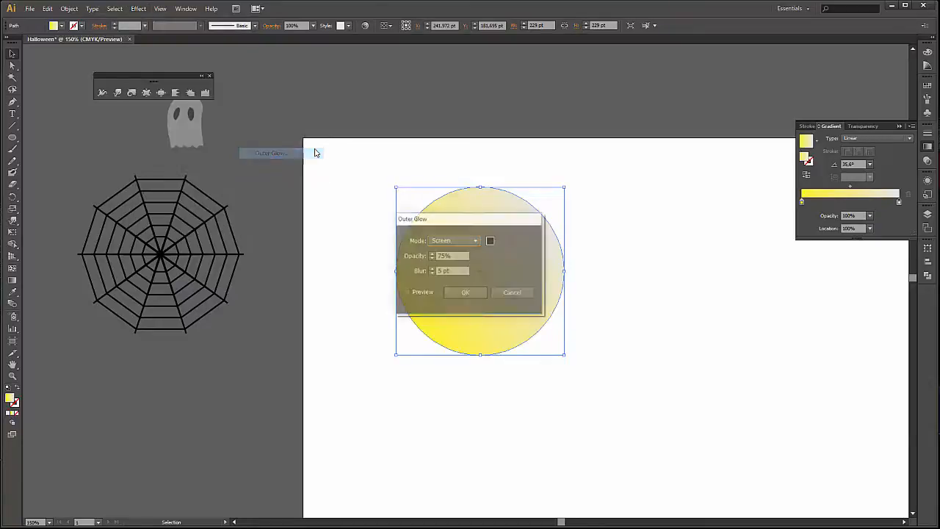
left_click(406, 292)
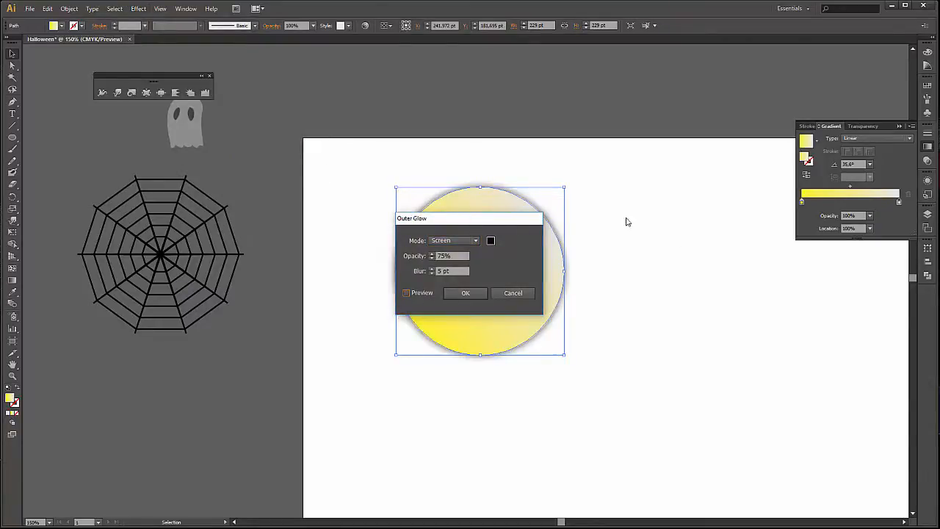
left_click_drag(498, 217, 749, 238)
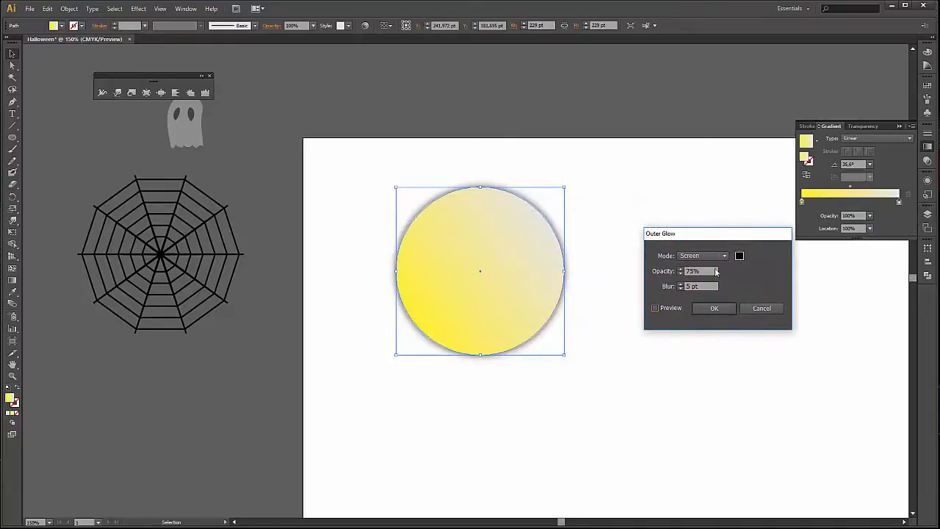
left_click(739, 256)
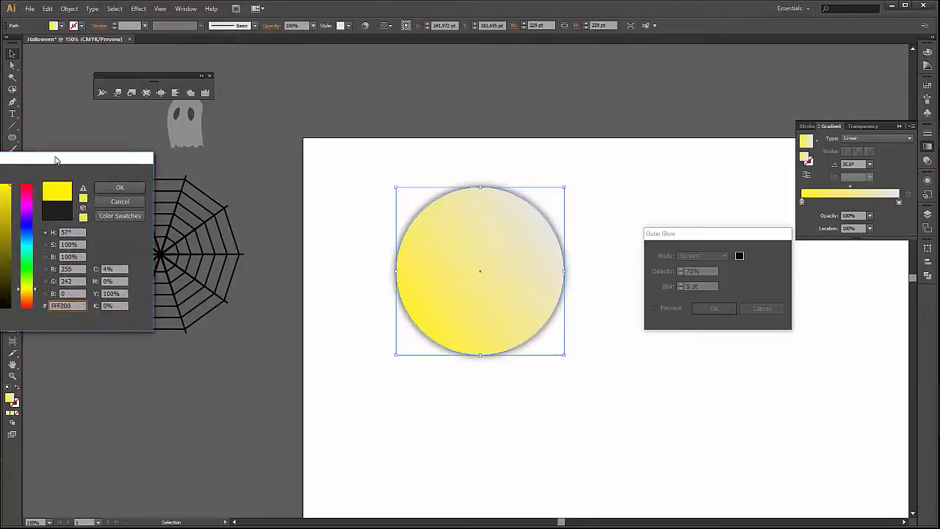
left_click_drag(114, 156, 285, 184)
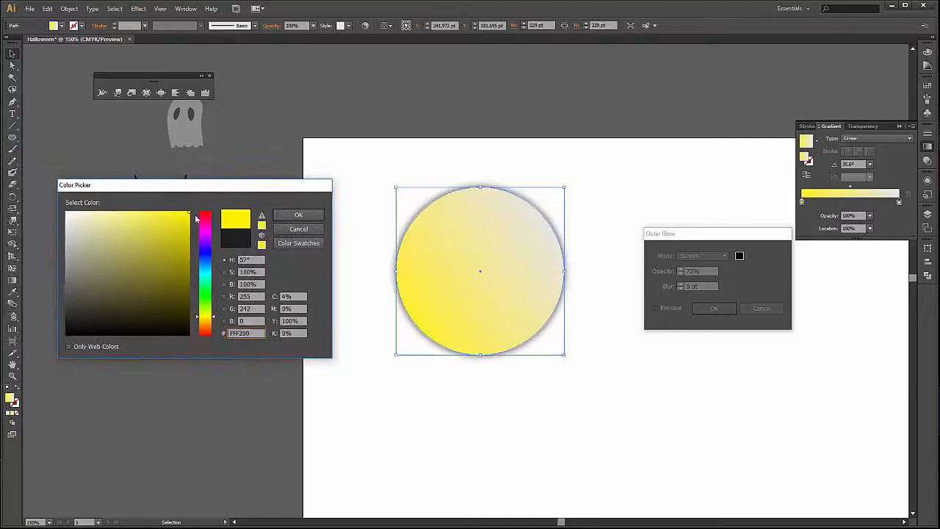
mouse_move(130, 227)
left_mouse_down()
mouse_move(115, 212)
mouse_move(132, 211)
left_mouse_up()
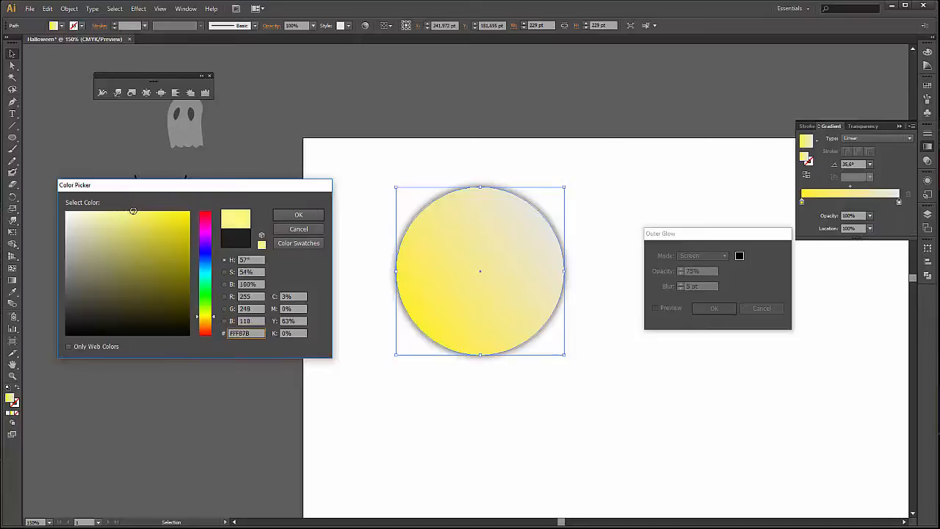
left_click(299, 214)
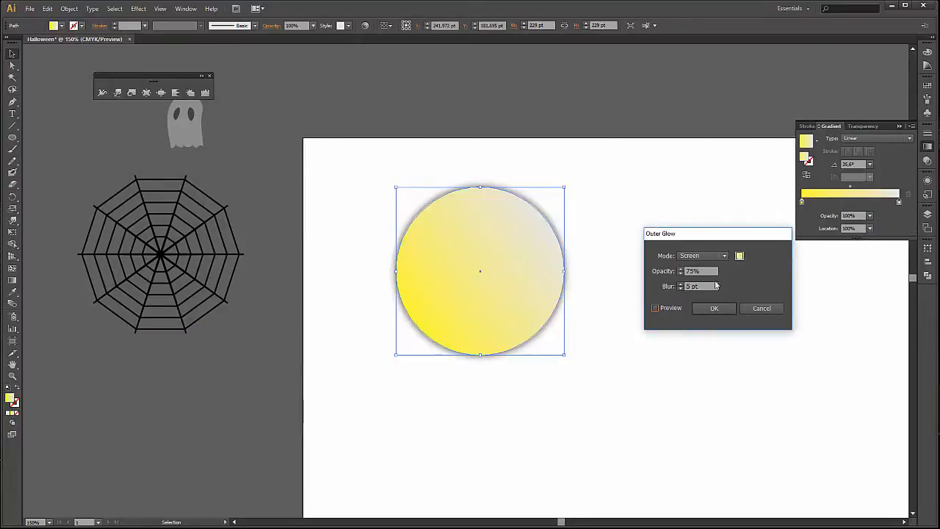
Set the outer glow's blur to 30 pt, preview it and apply the effect to the circle.
left_click(682, 284)
left_click(681, 284)
left_click(681, 284)
left_click(681, 283)
left_click(682, 284)
left_click(682, 284)
left_click(682, 285)
left_click(681, 284)
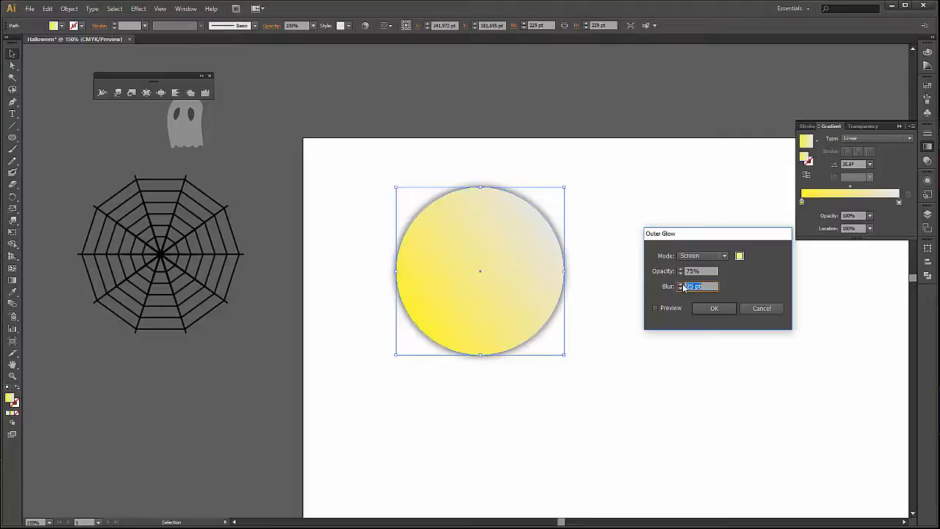
left_click(681, 284)
left_click(682, 285)
left_click(681, 283)
left_click(680, 284)
left_click(681, 283)
left_click(681, 283)
left_click(681, 283)
left_click(681, 289)
left_click(655, 307)
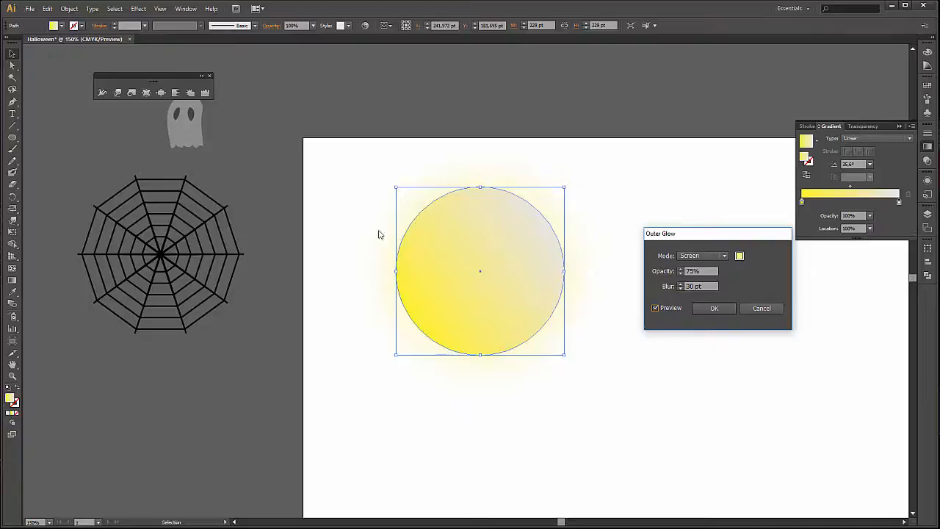
left_click(714, 309)
Move the glowing moon off the artboard to the empty area above the ghost and deselect it.
left_click_drag(511, 220, 563, 398)
key("space")
left_click_drag(422, 282, 293, 197)
left_click(541, 222)
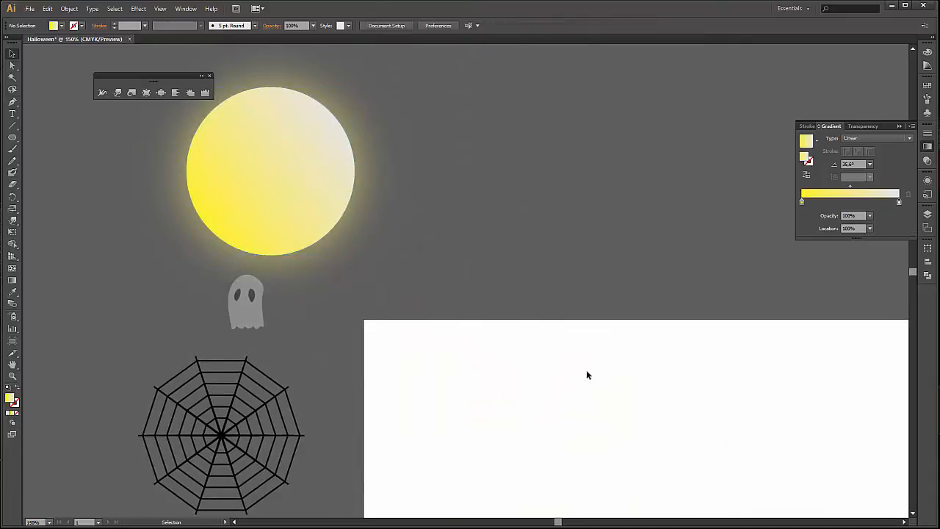
Draw an upright ellipse about 103 × 155 pt in the left half of the artboard.
key("ctrl+minus")
key("space")
left_click_drag(607, 387, 444, 263)
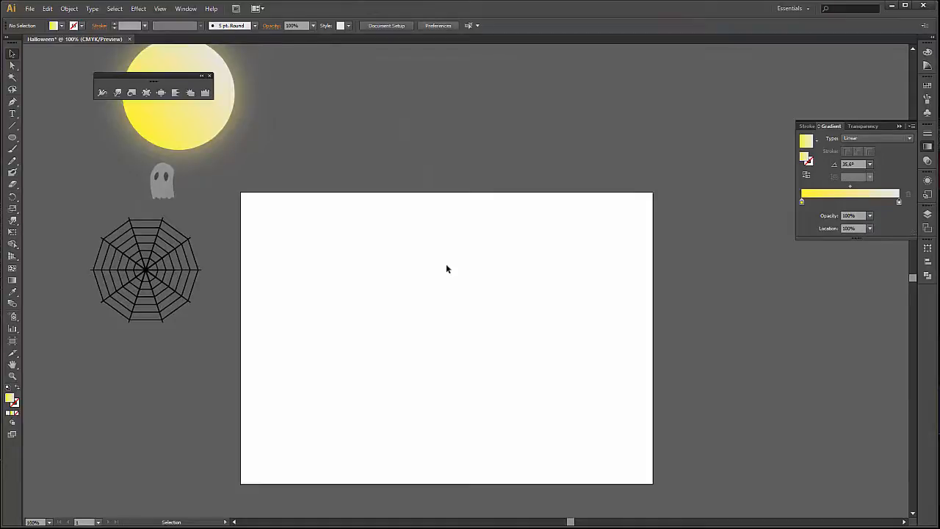
scroll(445, 268, "down", 2)
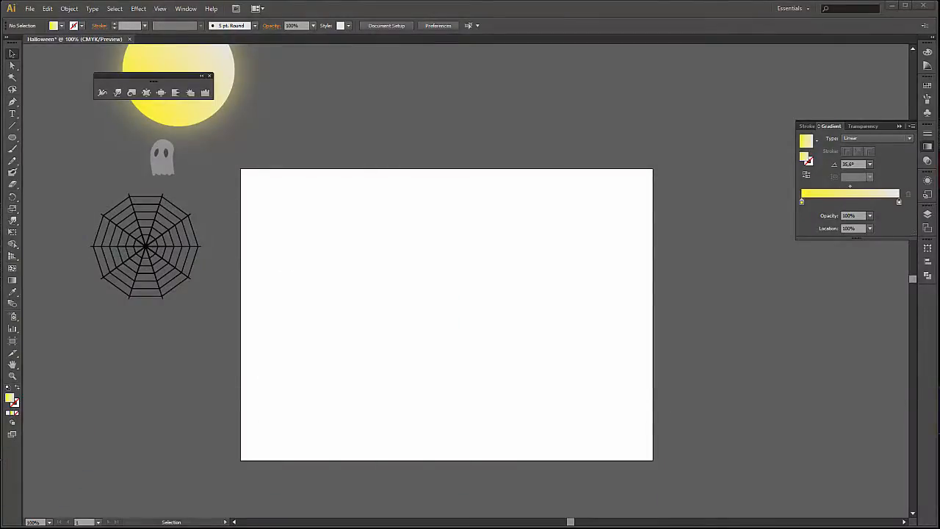
scroll(406, 294, "up", 1)
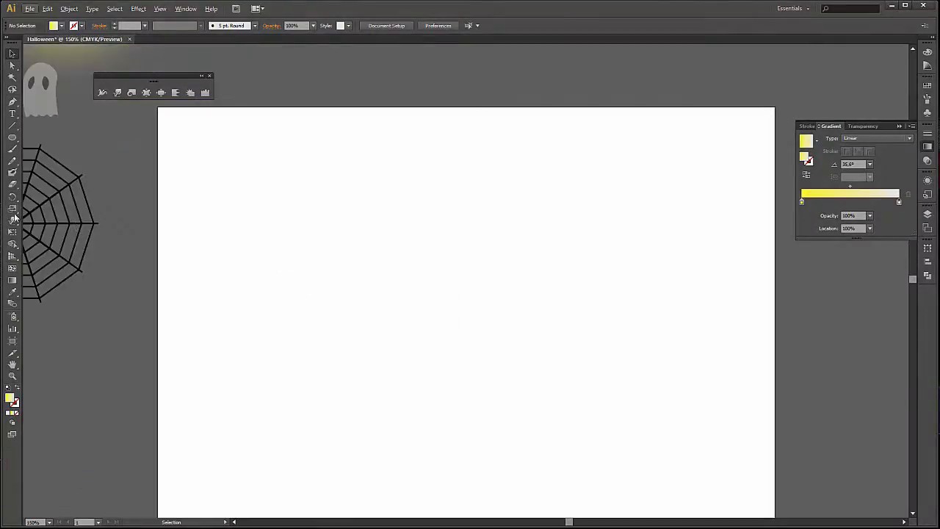
left_click(12, 145)
left_click_drag(13, 145, 83, 168)
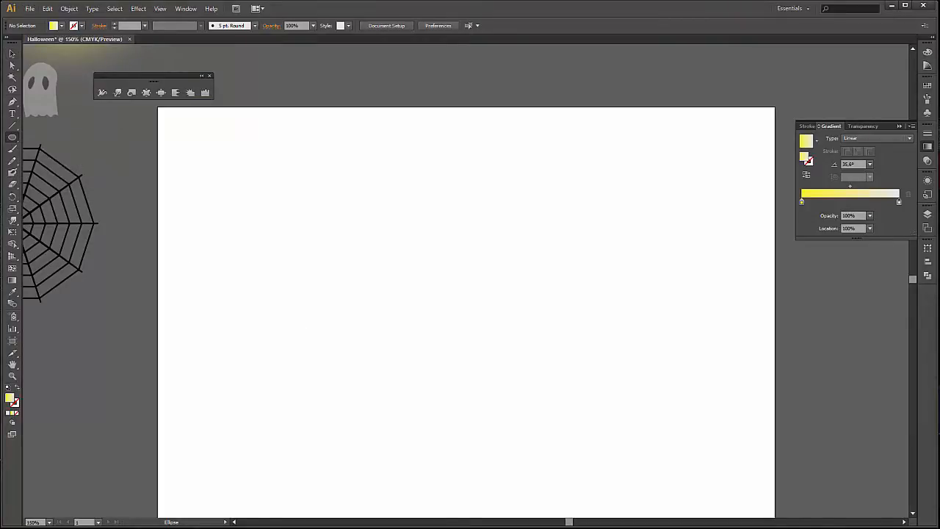
scroll(409, 263, "down", 3)
left_click_drag(304, 225, 379, 338)
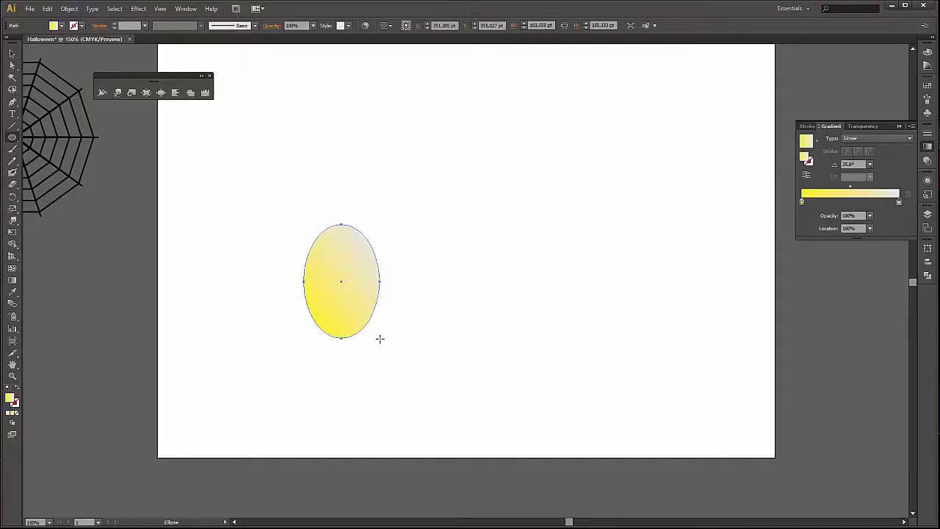
Give the ellipse a white fill and a black 1 pt stroke.
left_click(63, 27)
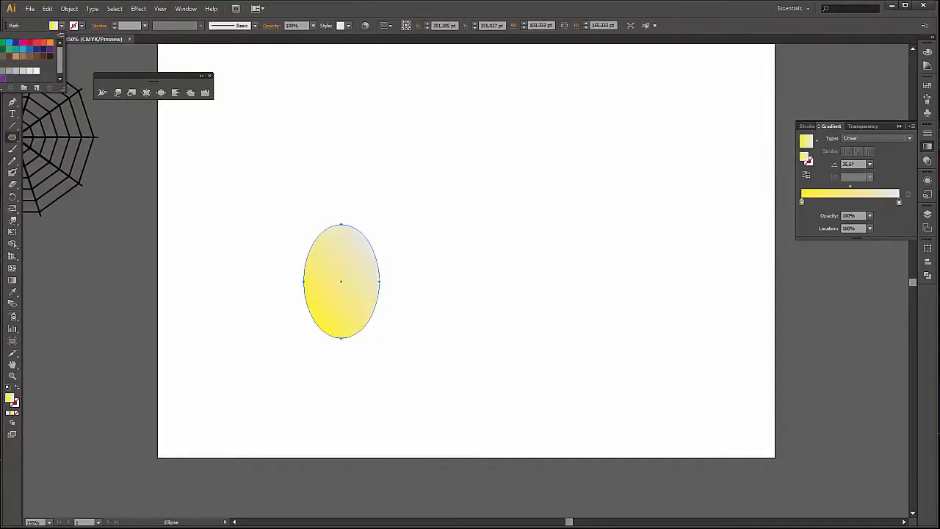
left_click(0, 43)
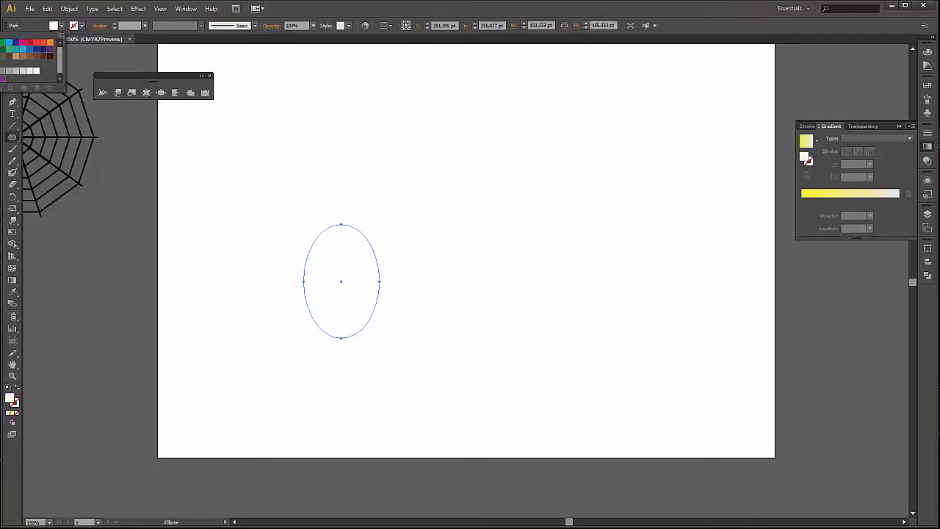
key("Escape")
left_click(83, 27)
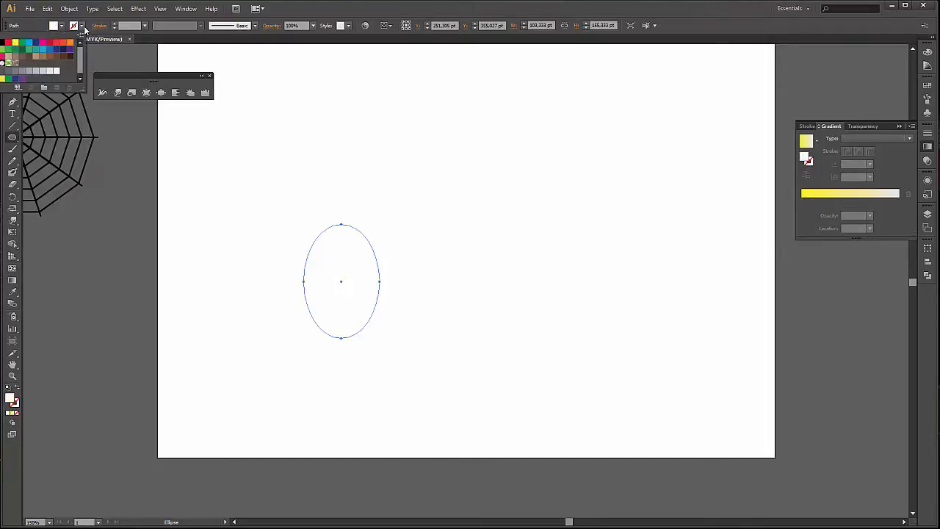
left_click(2, 43)
left_click(376, 12)
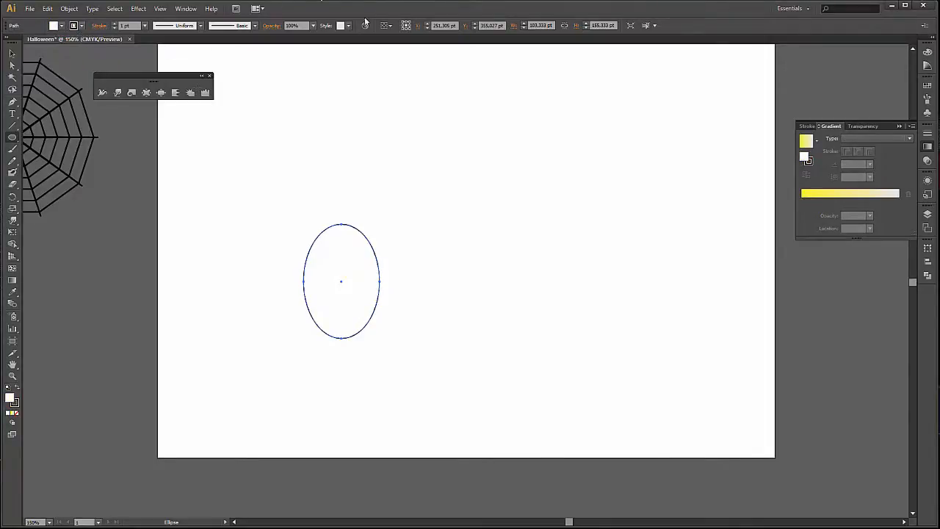
Move the ellipse up and to the right, closer to the middle of the artboard.
left_click(12, 54)
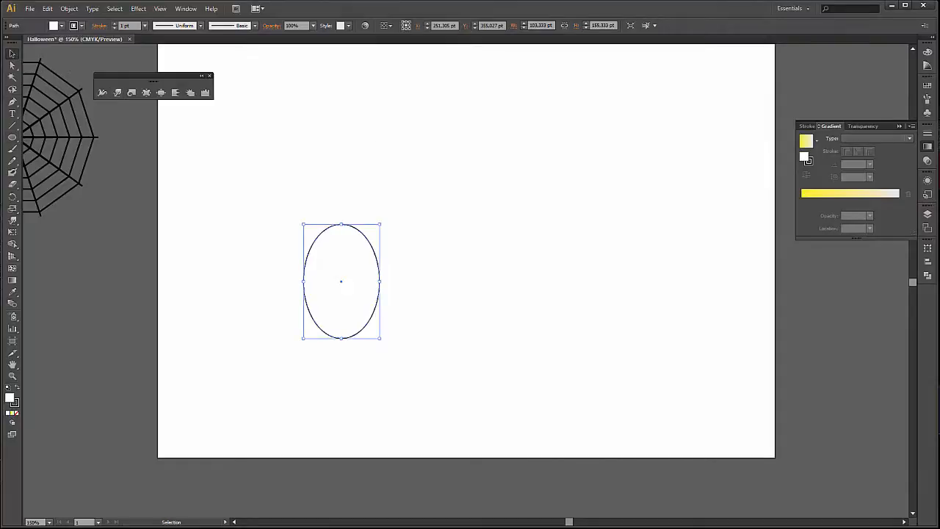
left_click(404, 230)
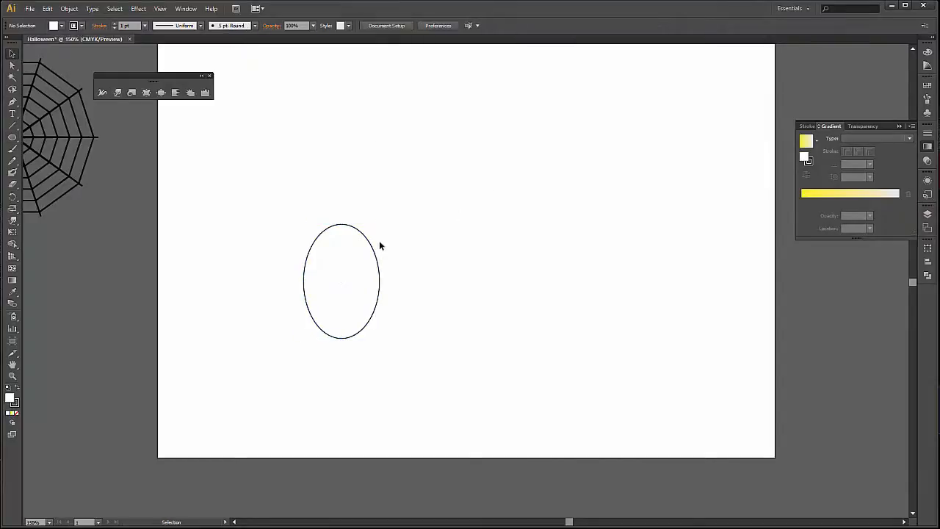
left_click_drag(373, 248, 375, 246)
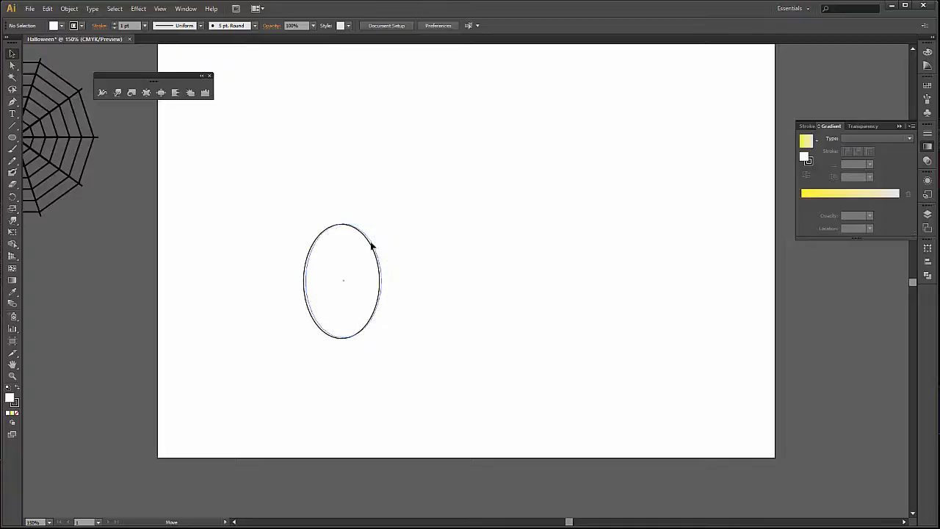
left_click_drag(371, 245, 453, 201)
Duplicate the ellipse a short distance to the right, overlapping the original, and scale the copy down slightly from its upper-right corner.
key("ctrl+equal")
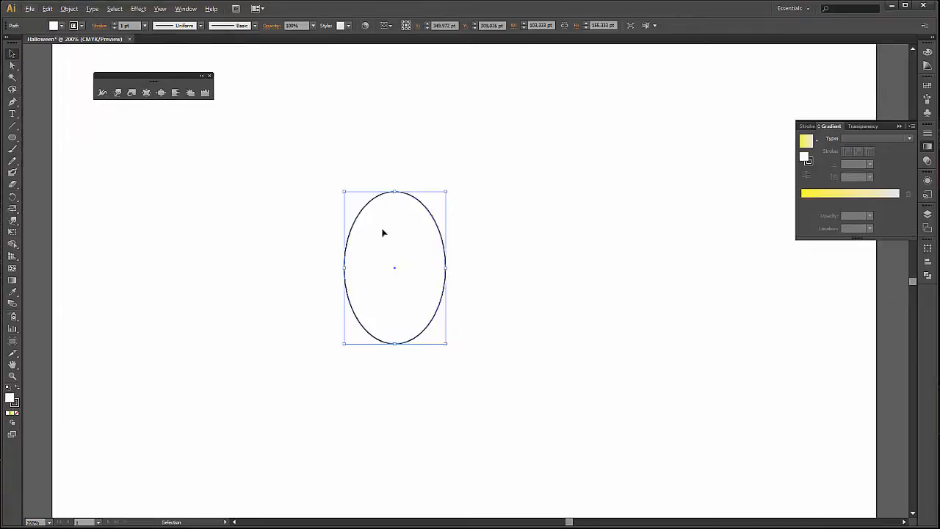
scroll(382, 260, "up", 1)
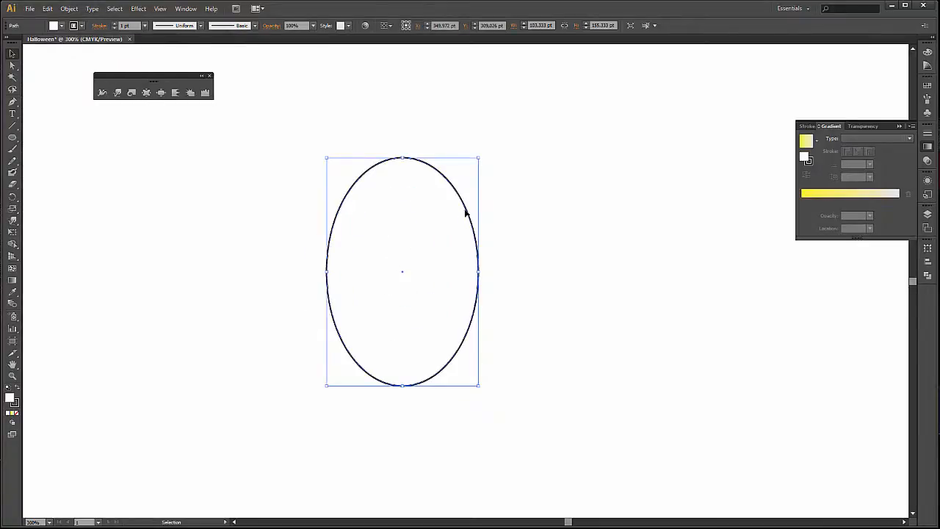
double_click(473, 214)
left_click_drag(466, 211, 508, 217)
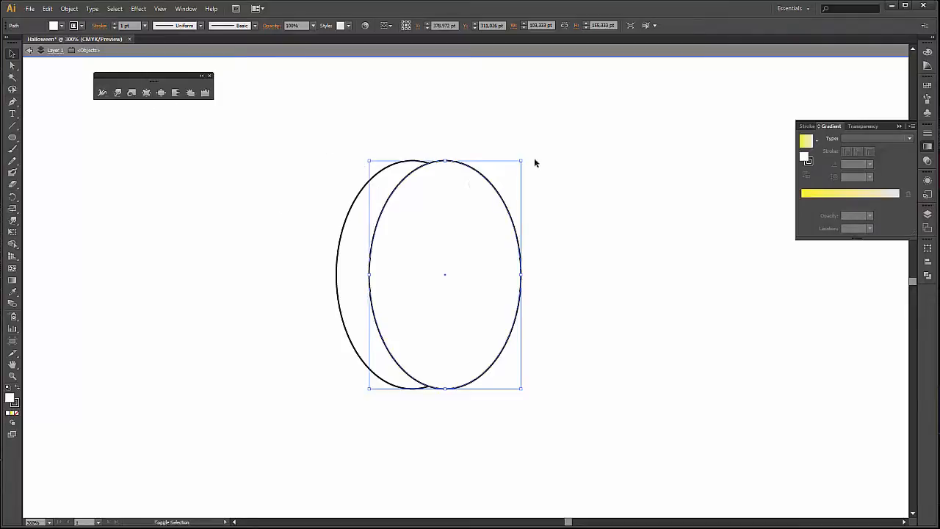
left_click_drag(521, 161, 517, 165)
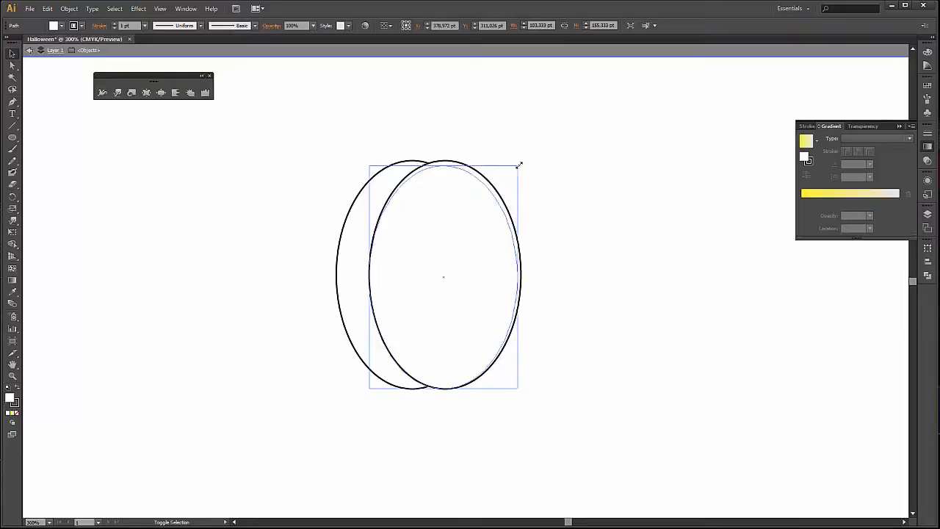
left_click(546, 194)
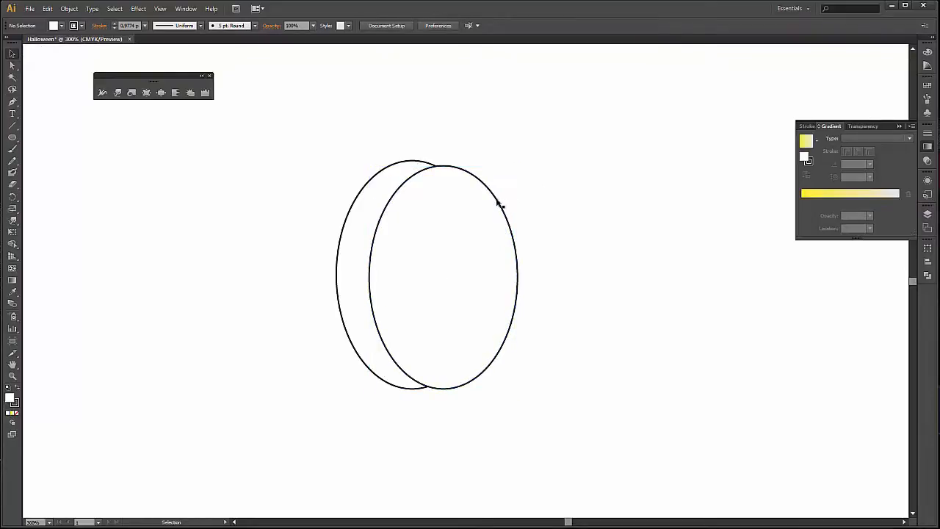
Duplicate the second ellipse further right as a third overlapping ellipse, and shrink it slightly with the bottom edges kept level.
double_click(498, 205)
double_click(588, 188)
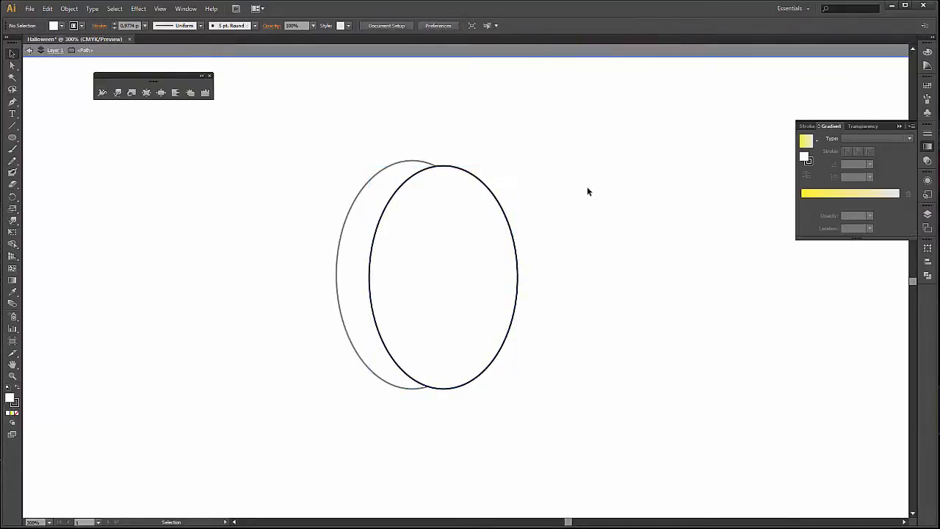
double_click(500, 208)
double_click(538, 206)
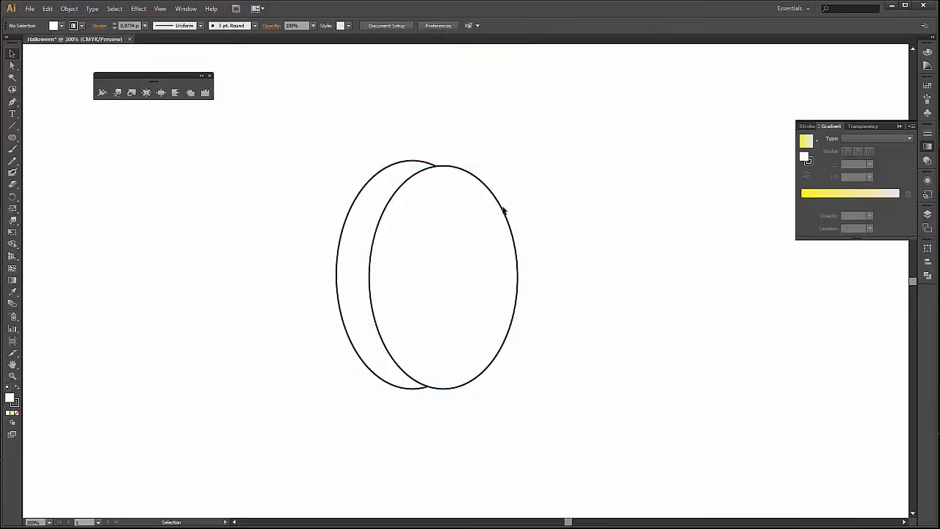
left_click_drag(504, 213, 534, 213)
left_click_drag(547, 166, 541, 175)
left_click(607, 189)
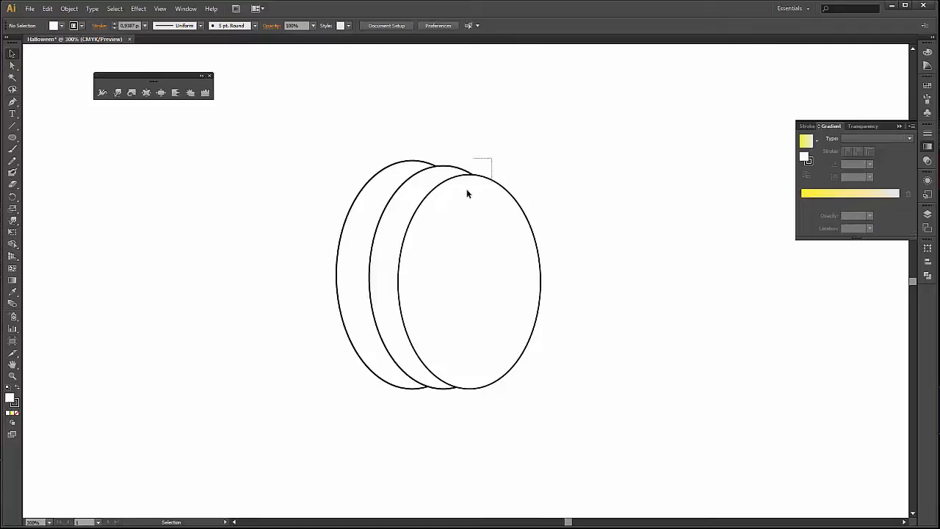
Select the second and third ellipses together and place a duplicate of the pair to the left of the first ellipse.
left_click_drag(467, 194, 471, 184)
left_click(504, 133)
left_click(458, 171)
left_click(512, 197, "shift")
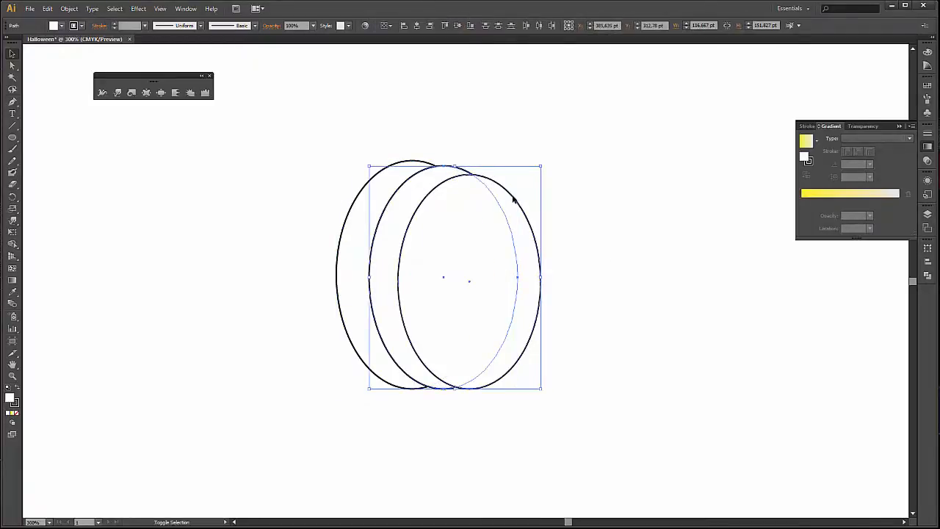
left_click_drag(513, 197, 369, 205)
Reflect the duplicated pair of ellipses across the vertical axis at 90°.
right_click(354, 202)
mouse_move(437, 321)
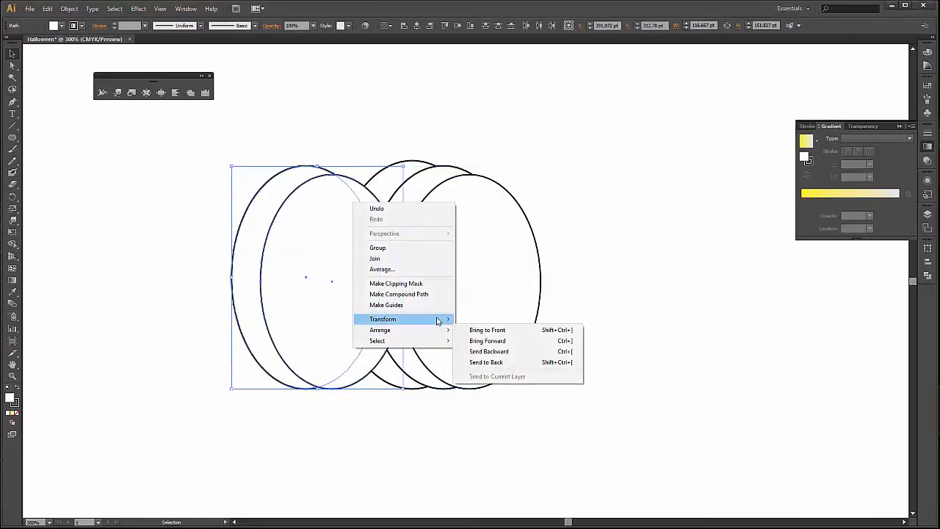
left_click(521, 355)
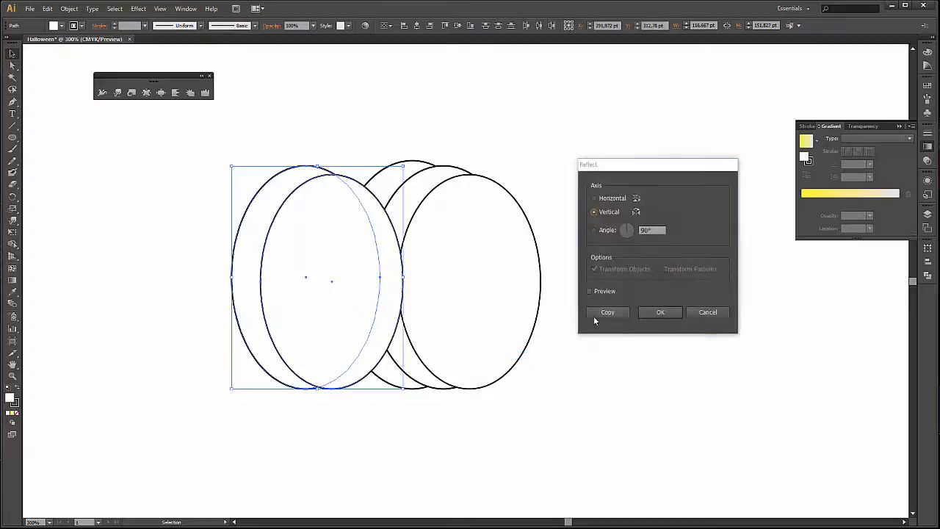
left_click(664, 315)
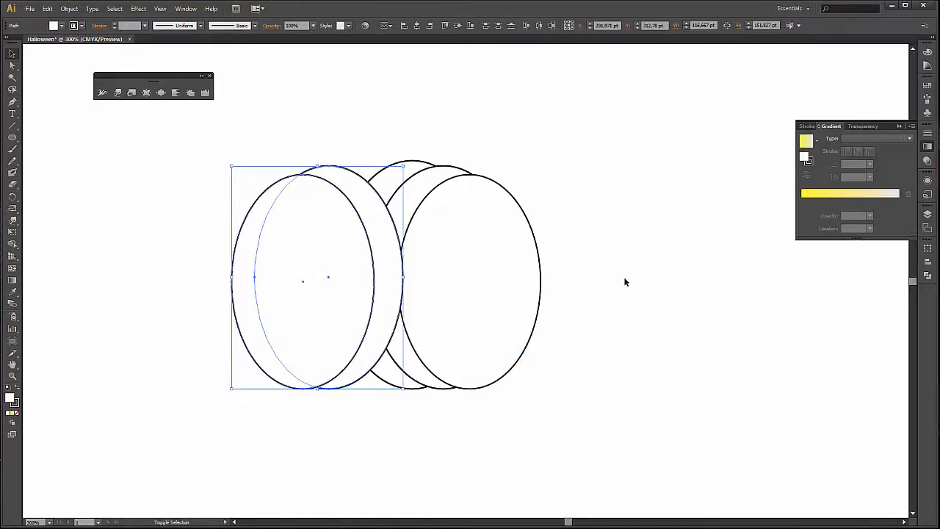
Nudge the mirrored pair of ellipses 30 pt to the right over the first ellipse.
key("Right")
key("Right")
key("Right")
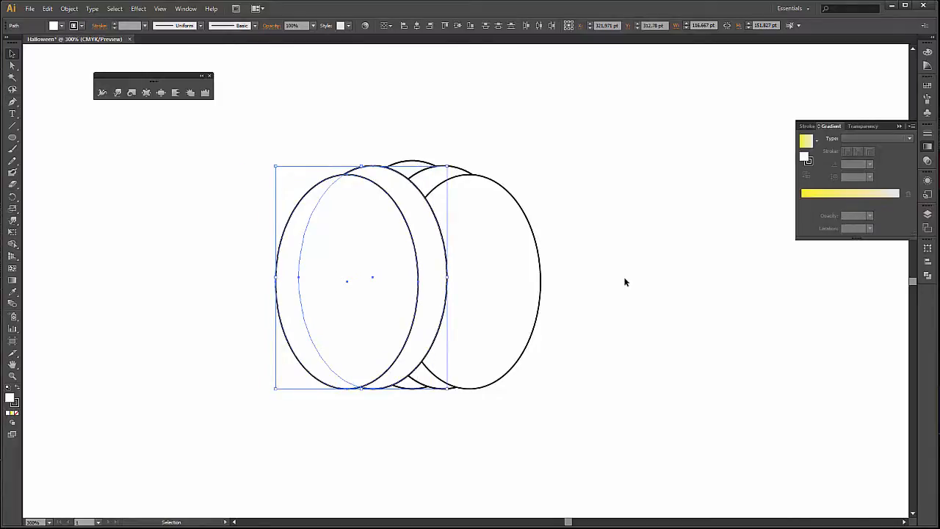
Select all five overlapping ellipses and merge them into a single pumpkin outline with the Pathfinder Unite shape mode.
left_click(635, 310)
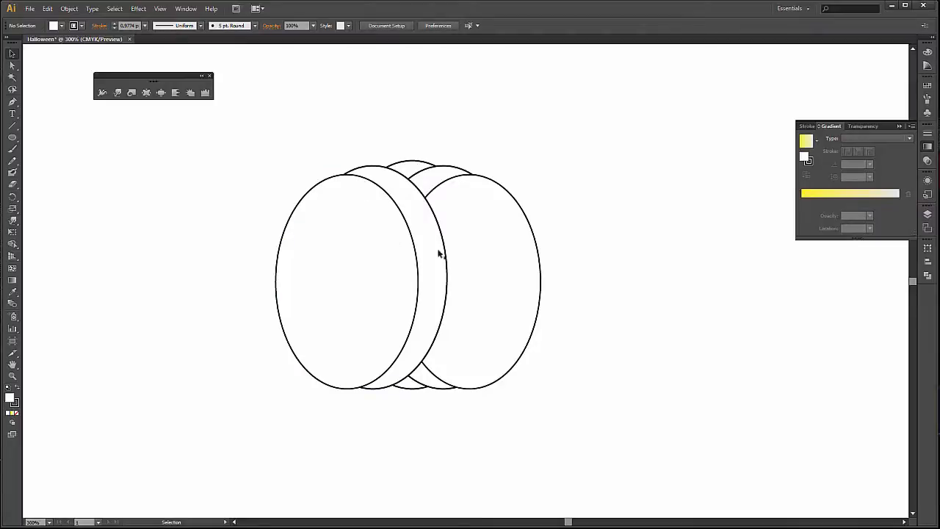
left_click_drag(290, 134, 525, 239)
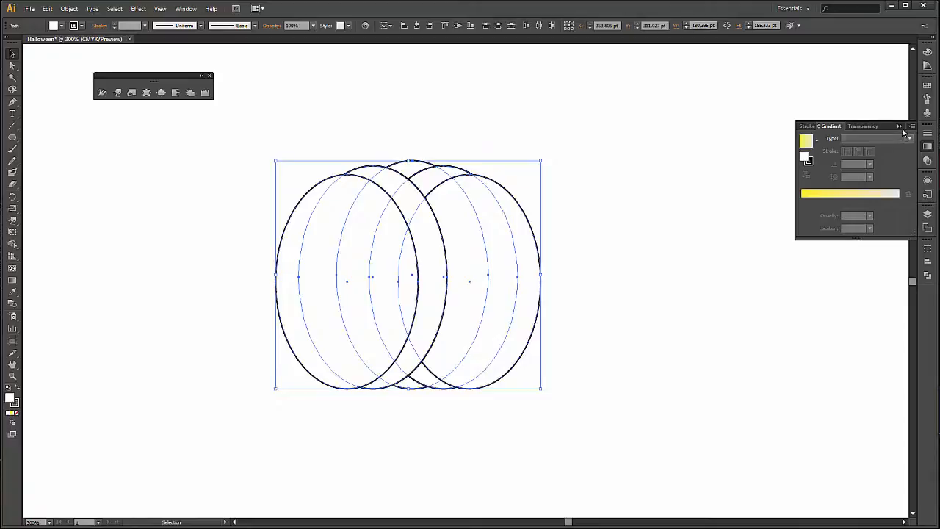
left_click(908, 181)
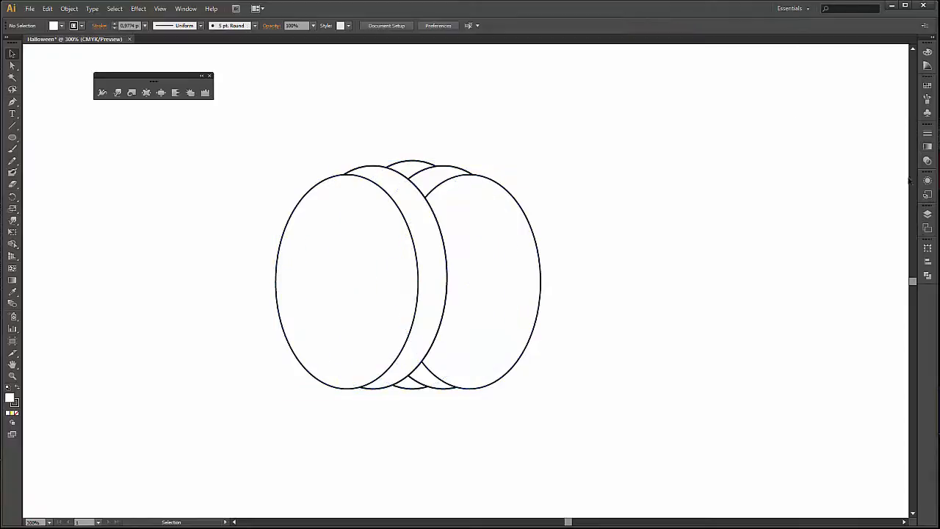
left_click(927, 277)
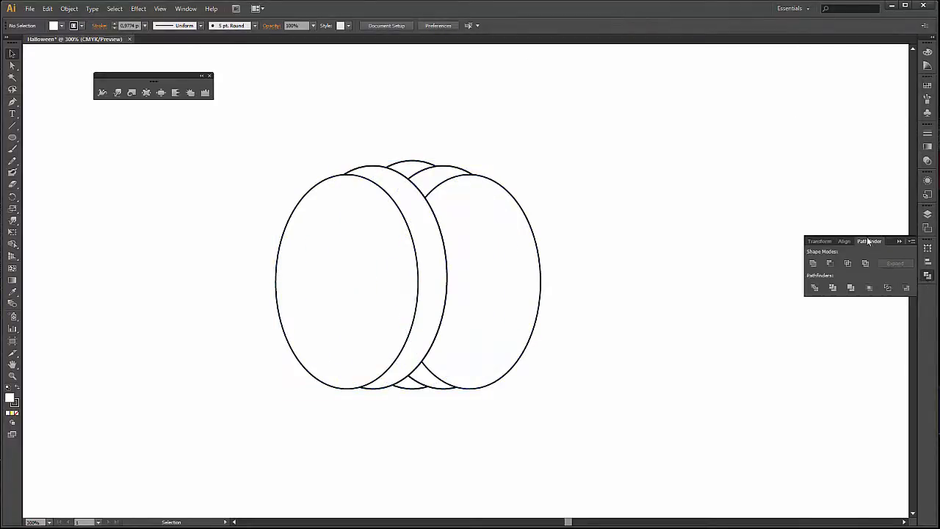
left_click(810, 263)
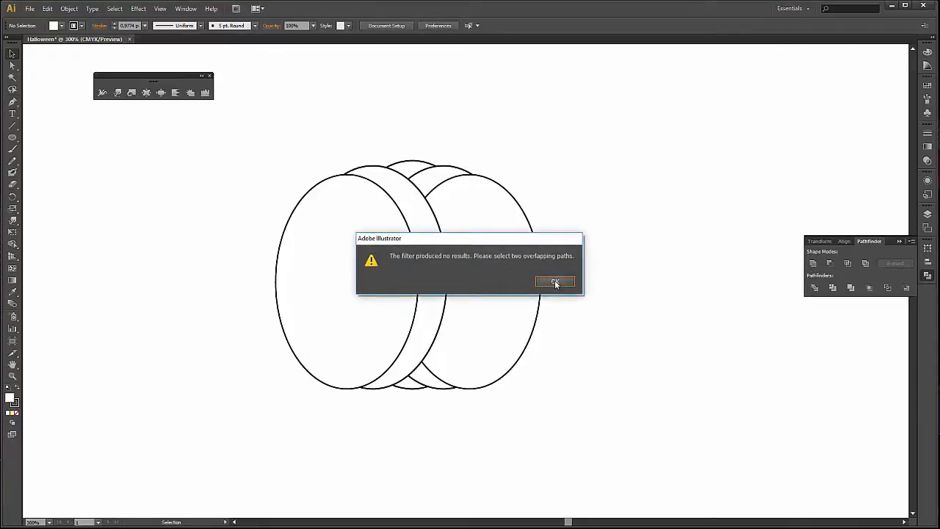
left_click(555, 284)
left_click_drag(290, 139, 514, 252)
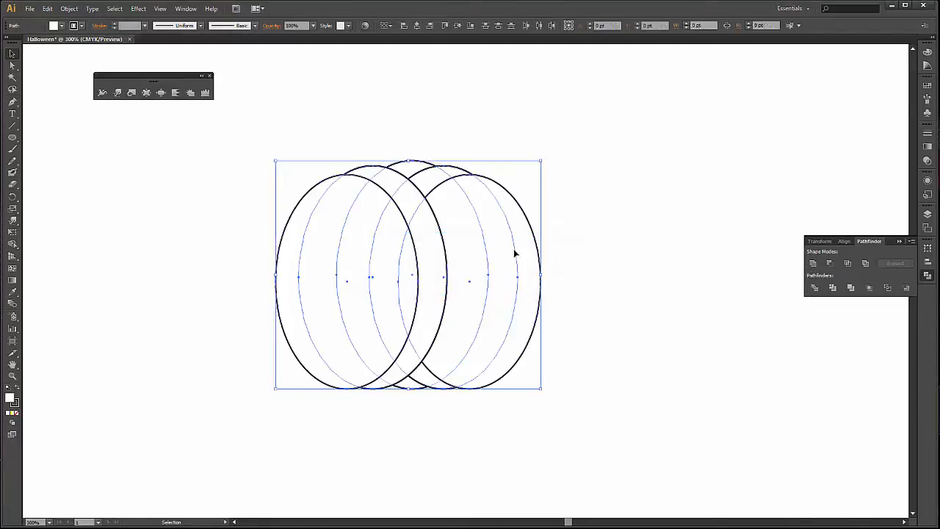
left_click(812, 263)
left_click(318, 171)
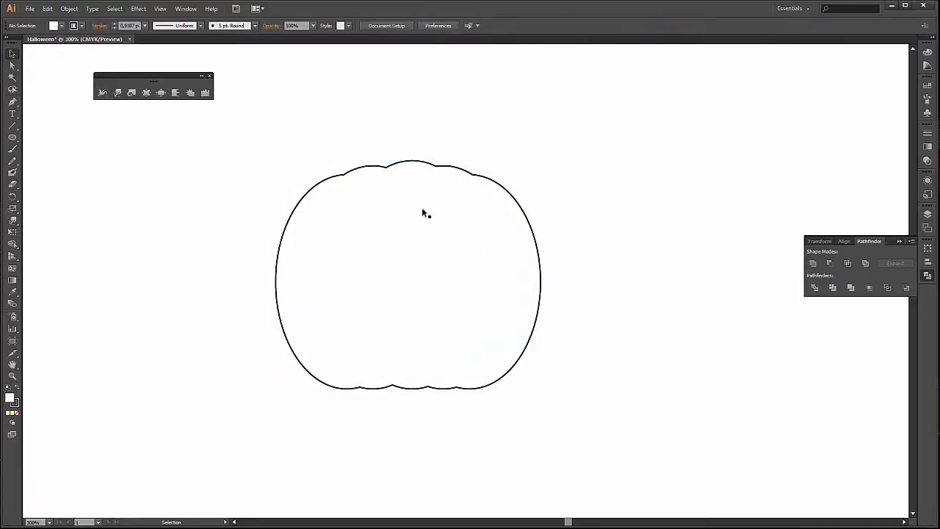
Flatten the pumpkin outline to about four fifths of its height with the base kept in place, and narrow it slightly from both sides.
left_click_drag(302, 142, 557, 209)
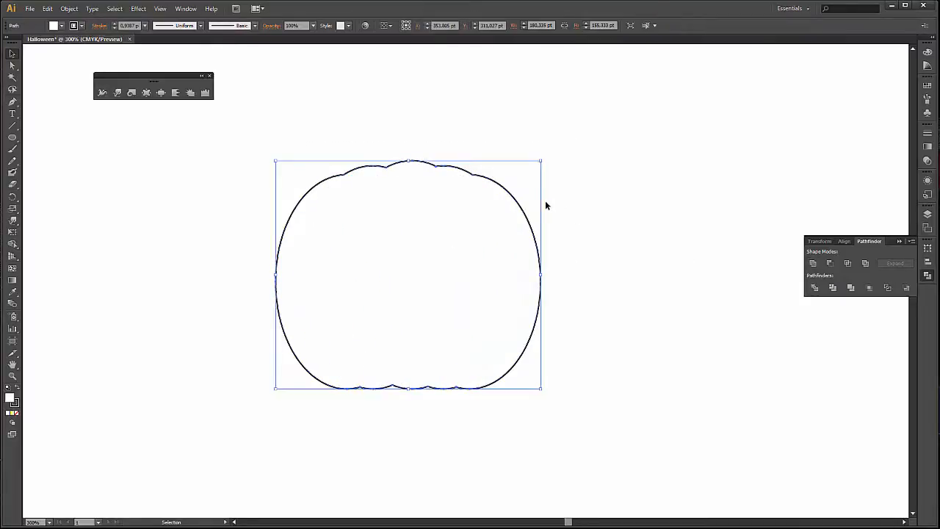
left_click_drag(409, 161, 405, 207)
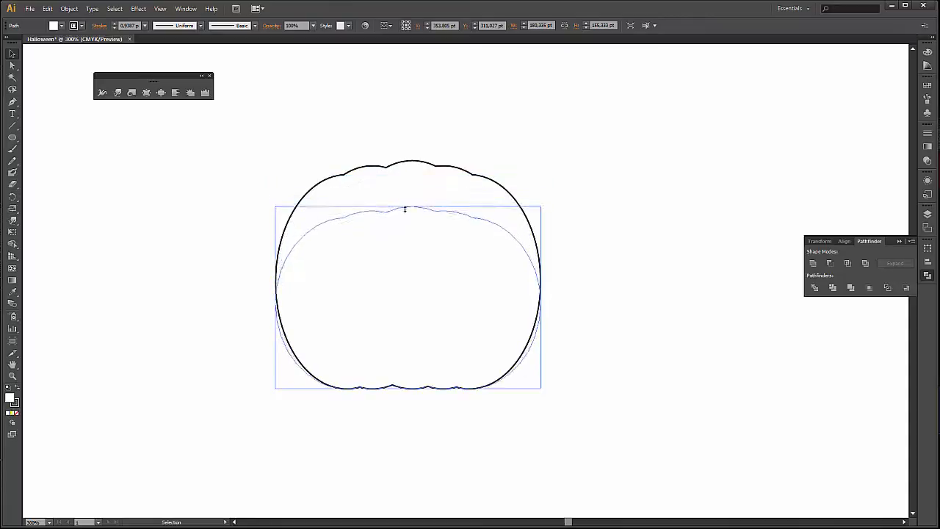
left_click(541, 135)
left_click(421, 206)
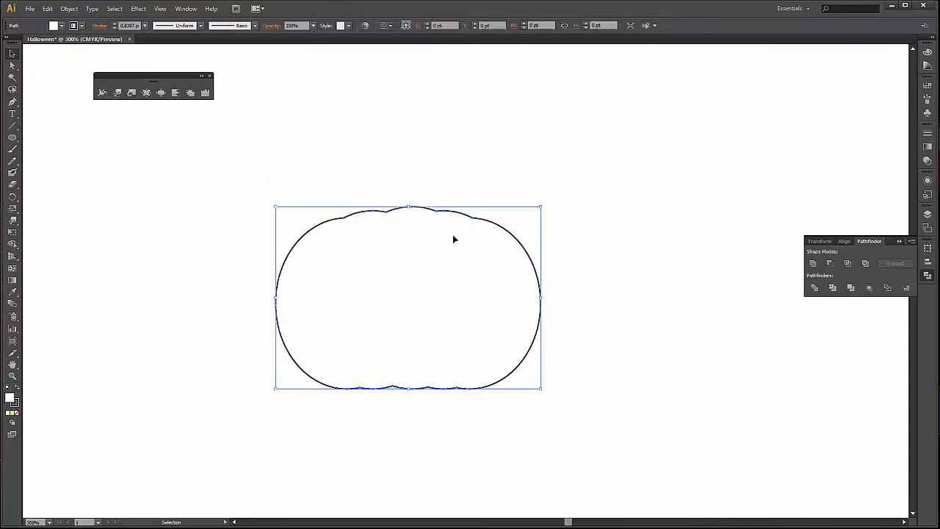
left_click_drag(541, 301, 535, 298)
left_click(616, 274)
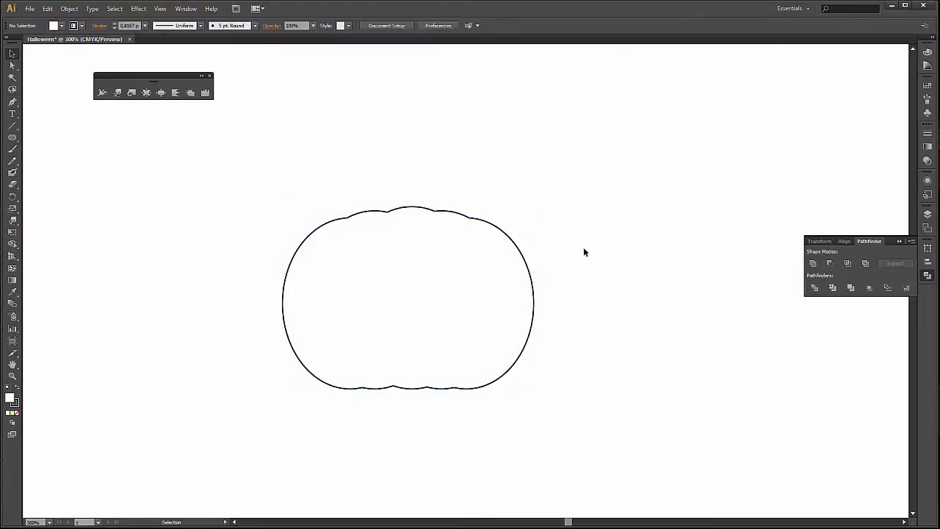
scroll(556, 225, "down", 2)
left_click_drag(508, 201, 429, 254)
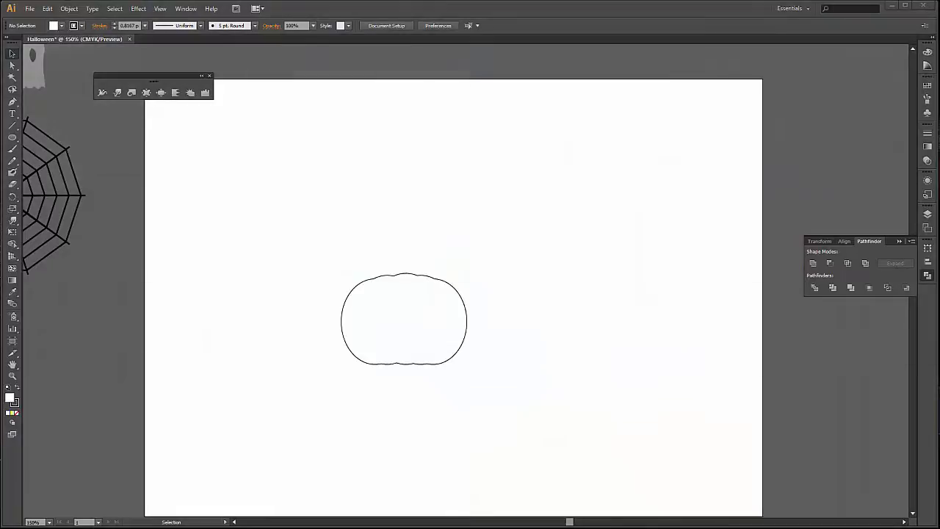
Set the pumpkin outline's stroke weight to 2 pt.
left_click(511, 336)
scroll(403, 362, "up", 3)
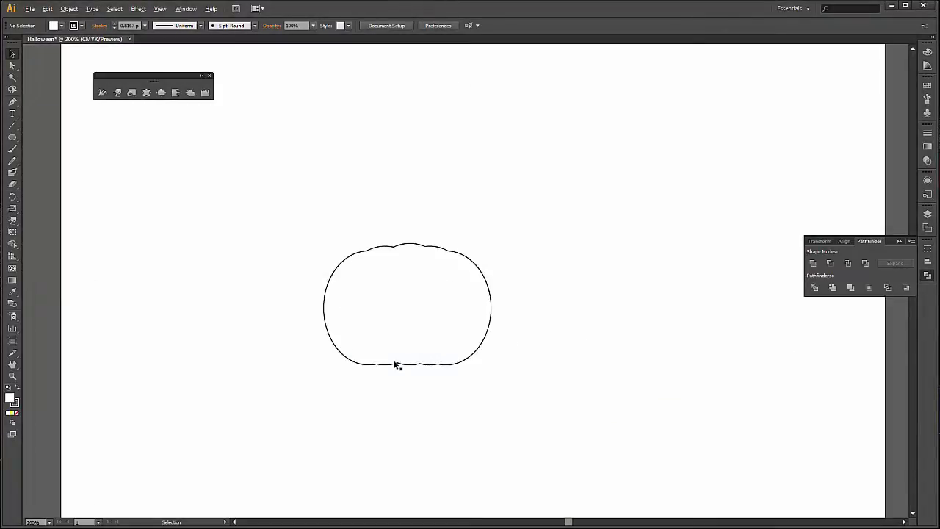
left_click_drag(277, 175, 574, 342)
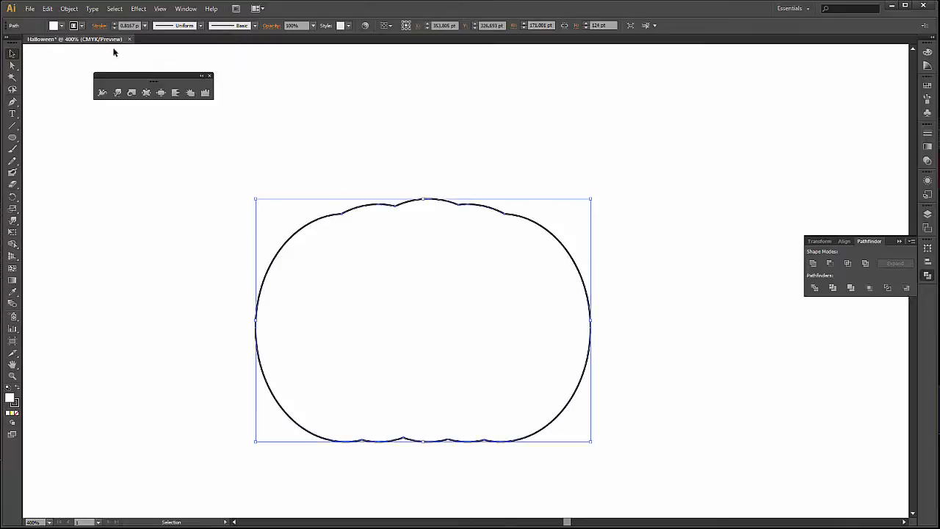
left_click(145, 26)
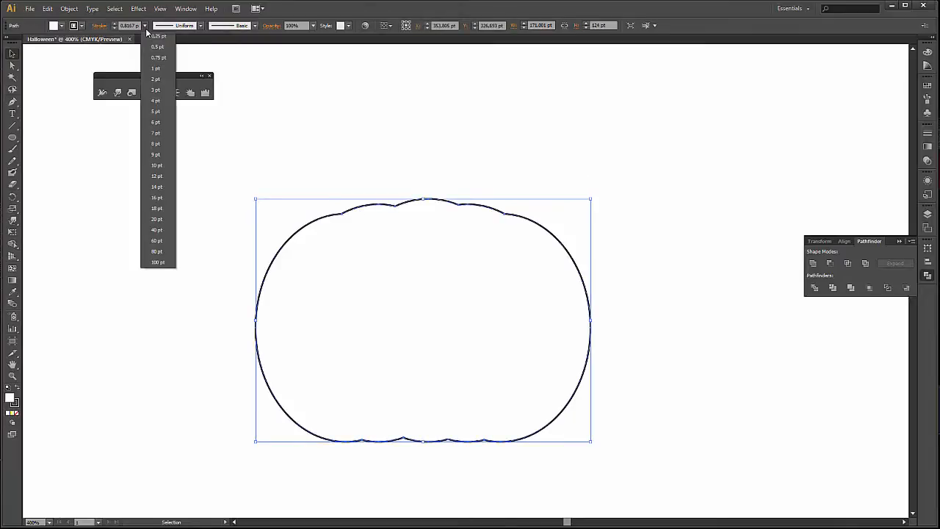
left_click(161, 82)
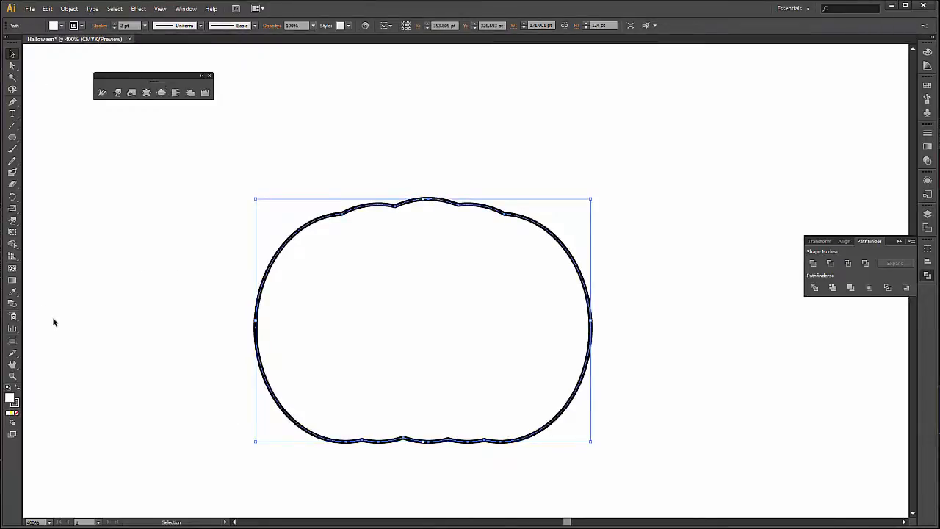
left_click(141, 303)
Draw a curved crease about 26 pt tall with the Pen tool, from the pumpkin's upper-left notch down into the body.
scroll(365, 232, "up", 1)
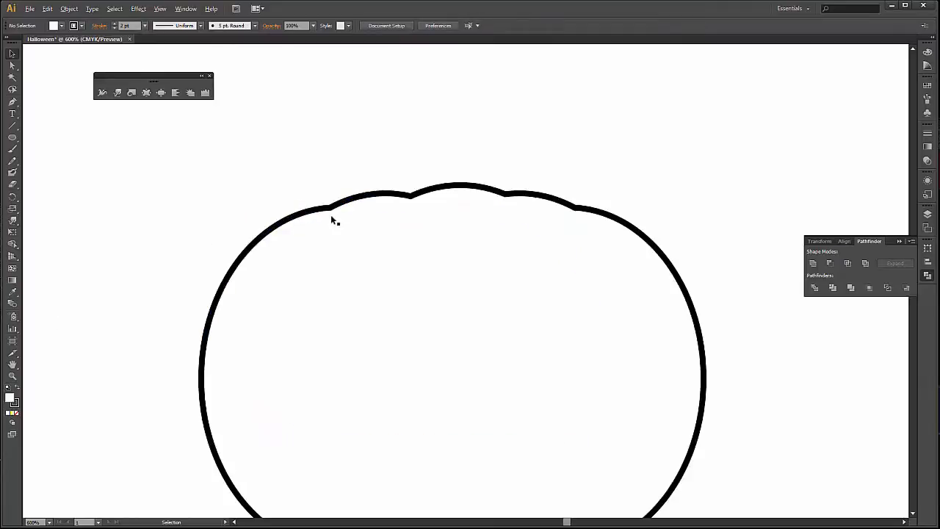
key("p")
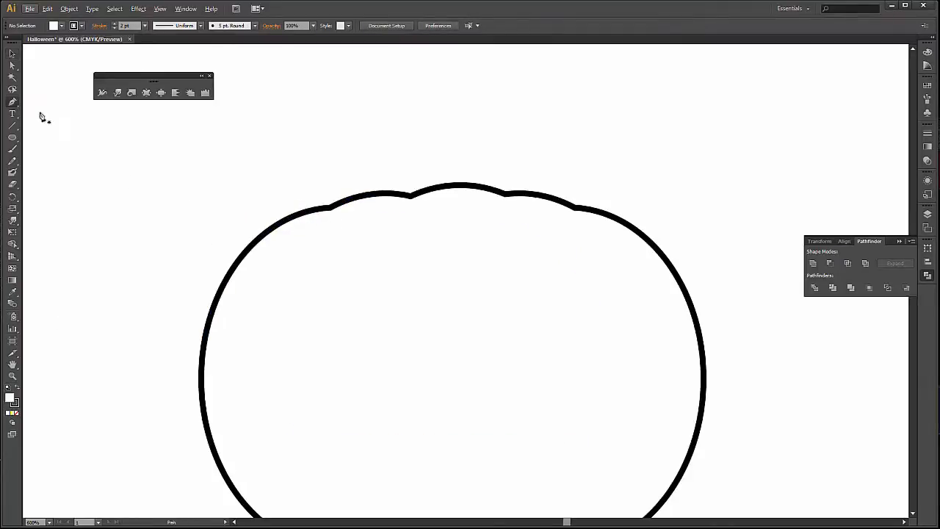
scroll(281, 193, "up", 2)
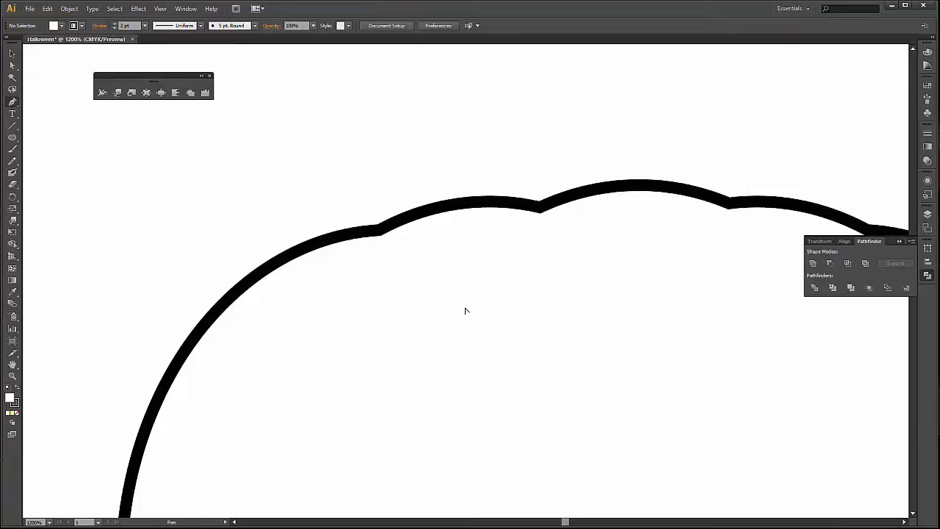
scroll(463, 311, "down", 1)
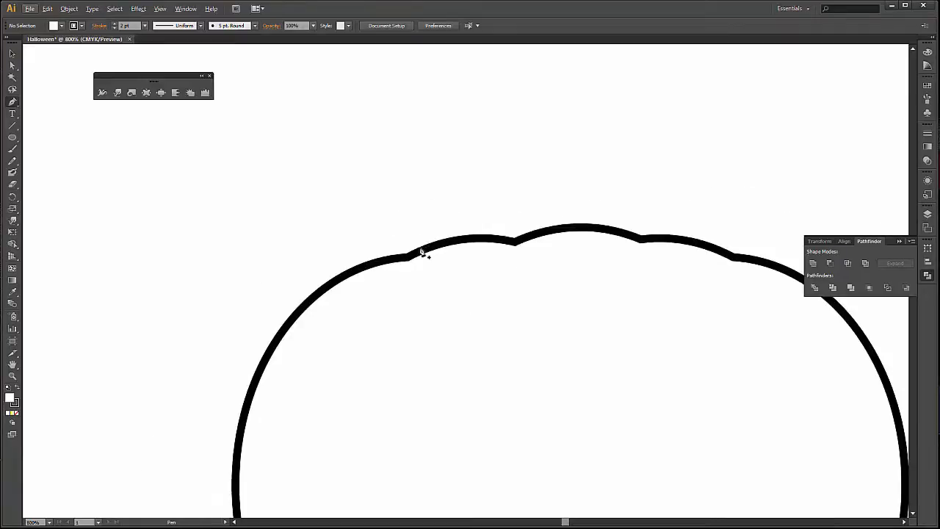
left_click(414, 252)
scroll(443, 317, "down", 1)
scroll(441, 317, "down", 1)
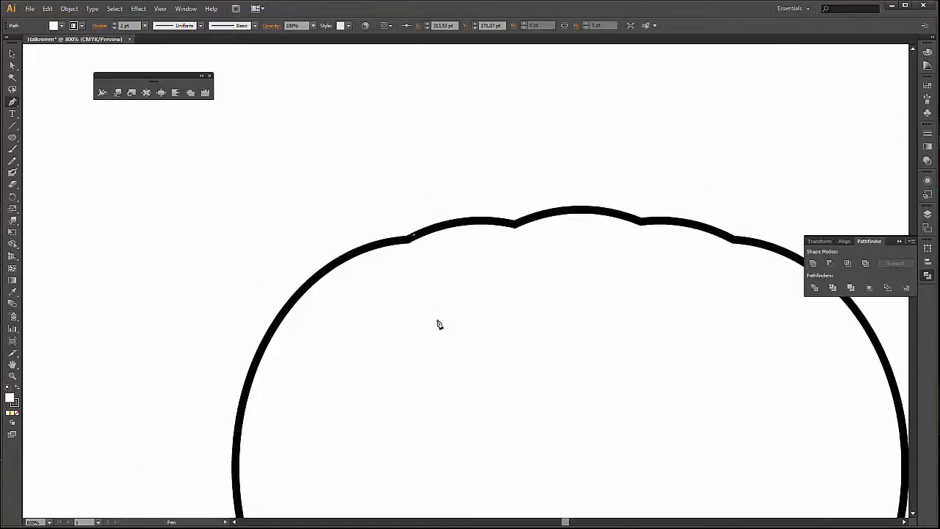
left_click_drag(445, 380, 404, 240)
left_click(327, 202)
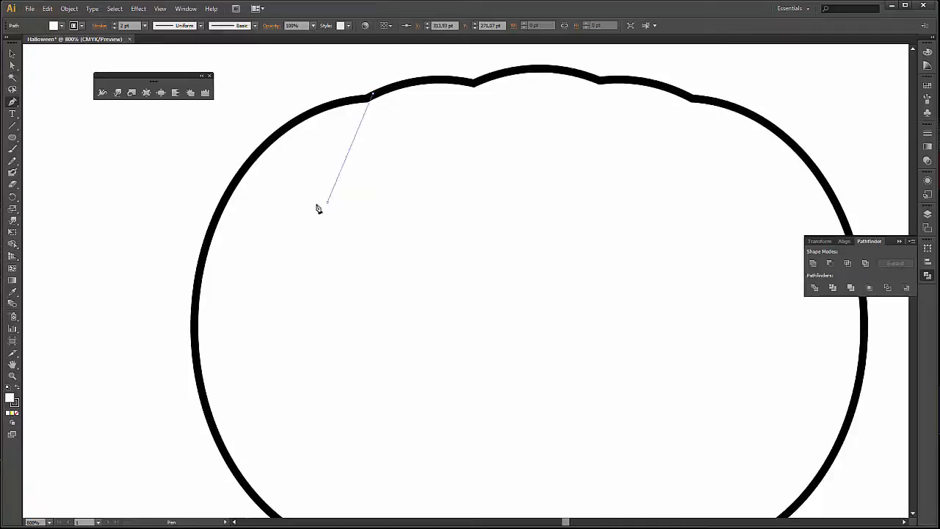
left_click(327, 202)
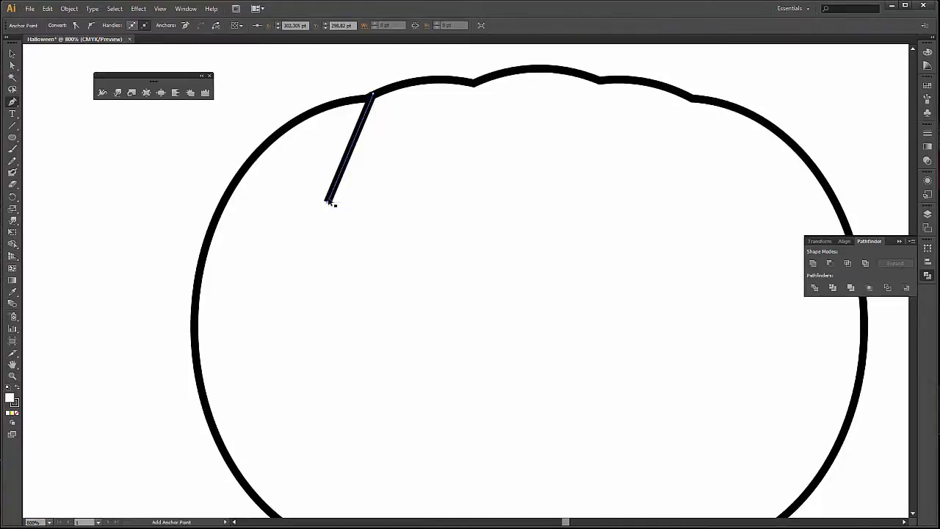
key("ctrl+z")
left_click_drag(321, 195, 320, 249)
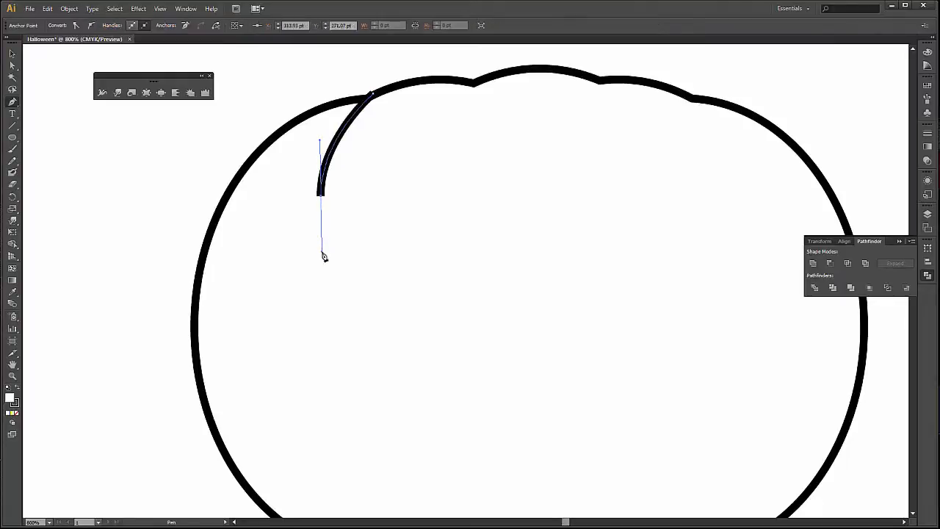
key("v")
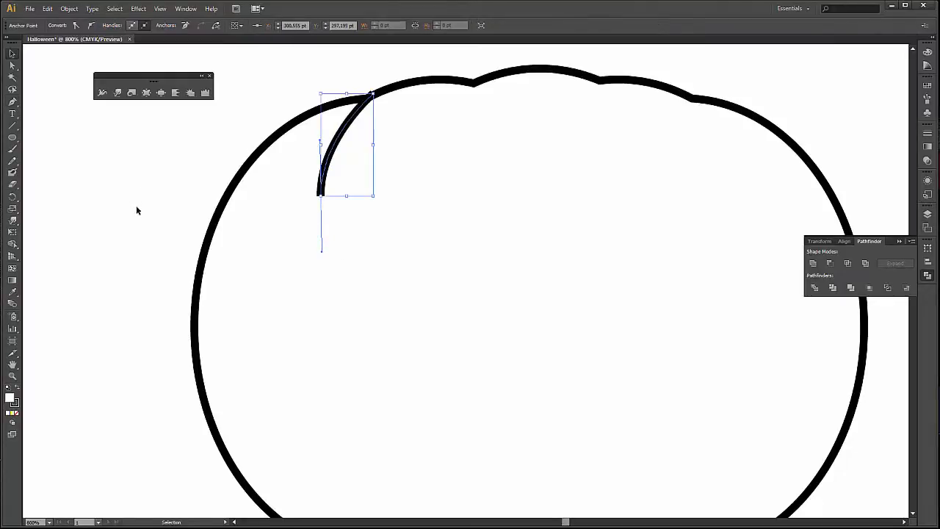
left_click(137, 208)
Draw a curved crease with the Pen tool from the pumpkin's lower-left notch up into the body.
key("space")
left_click_drag(420, 357, 338, 274)
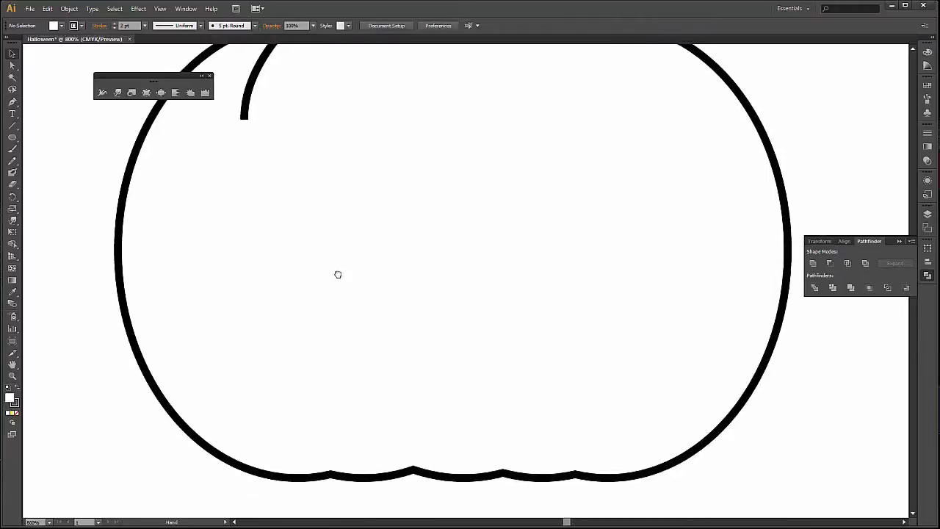
key("minus")
left_click_drag(279, 398, 271, 321)
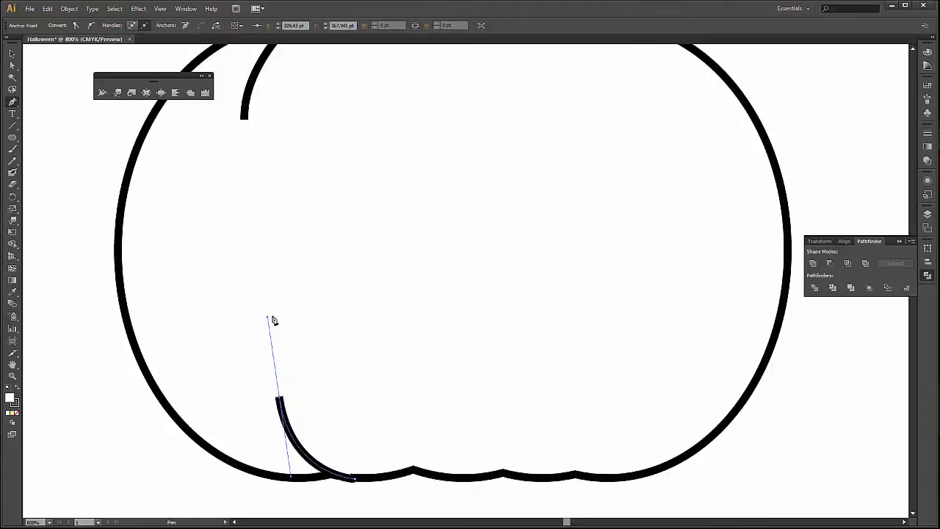
key("v")
left_click(382, 504)
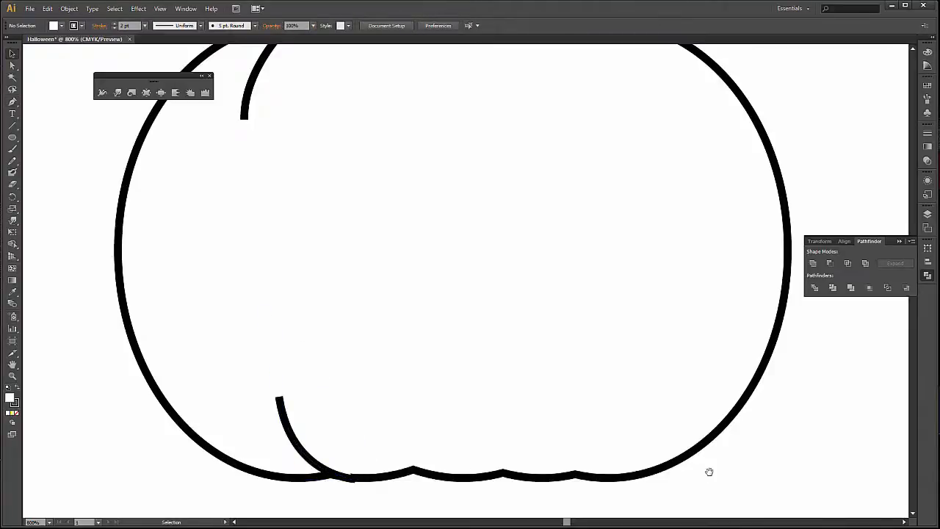
Draw a matching curved crease with the Pen tool from the pumpkin's lower-right notch up into the body.
key("p")
left_click(562, 479)
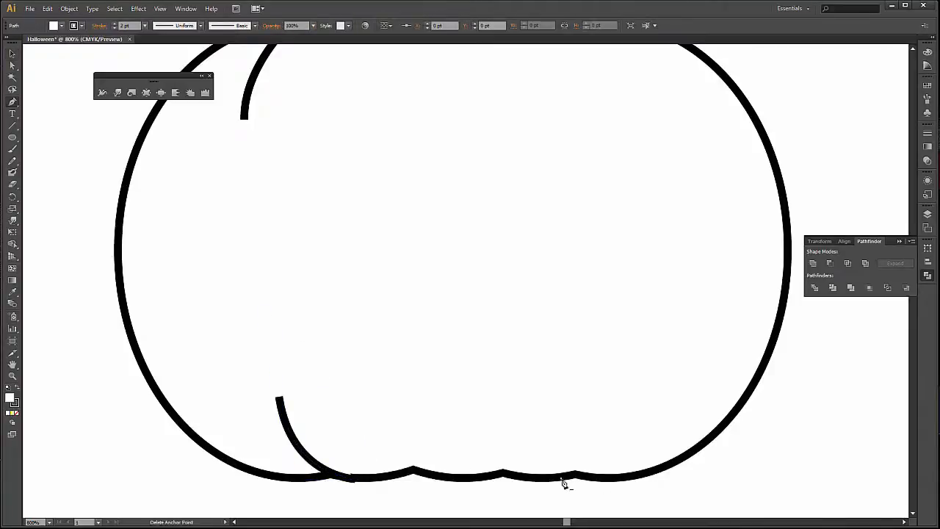
left_click_drag(625, 392, 630, 320)
key("v")
left_click(794, 420)
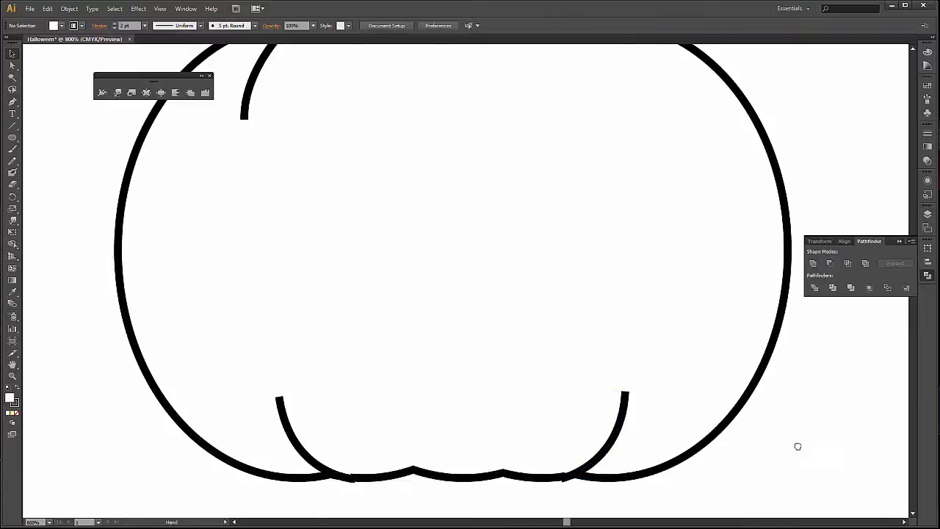
Draw a curved crease about 24 pt tall with the Pen tool, from the pumpkin's upper-right lobe down into the body.
scroll(798, 446, "up", 3)
key("o")
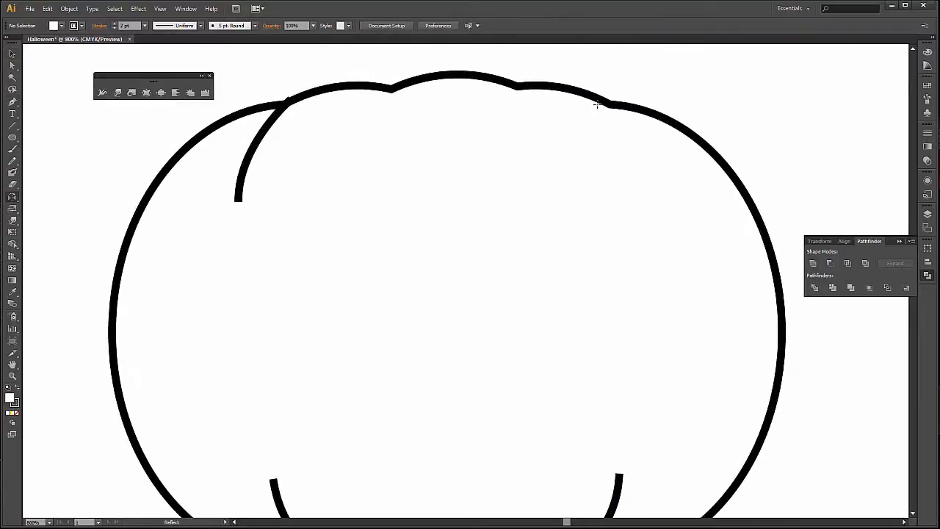
key("p")
left_click(572, 90)
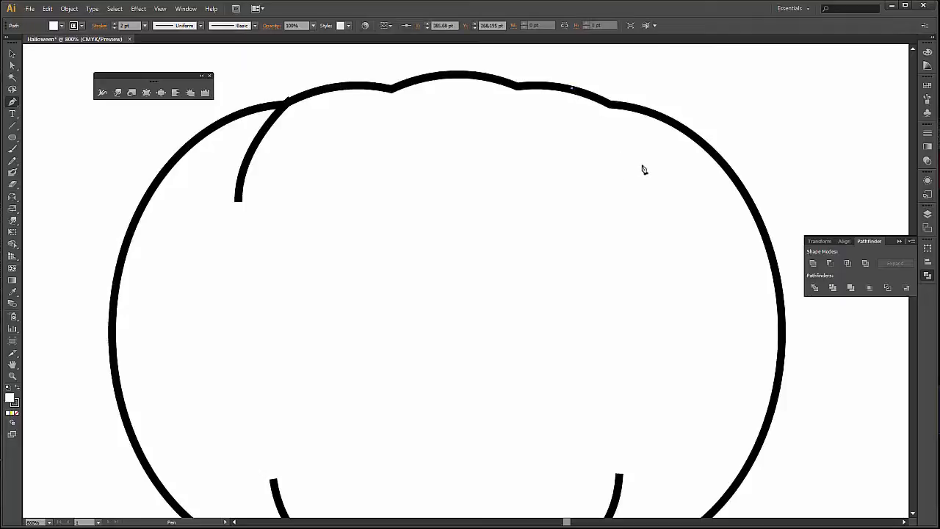
left_click_drag(647, 179, 655, 270)
key("v")
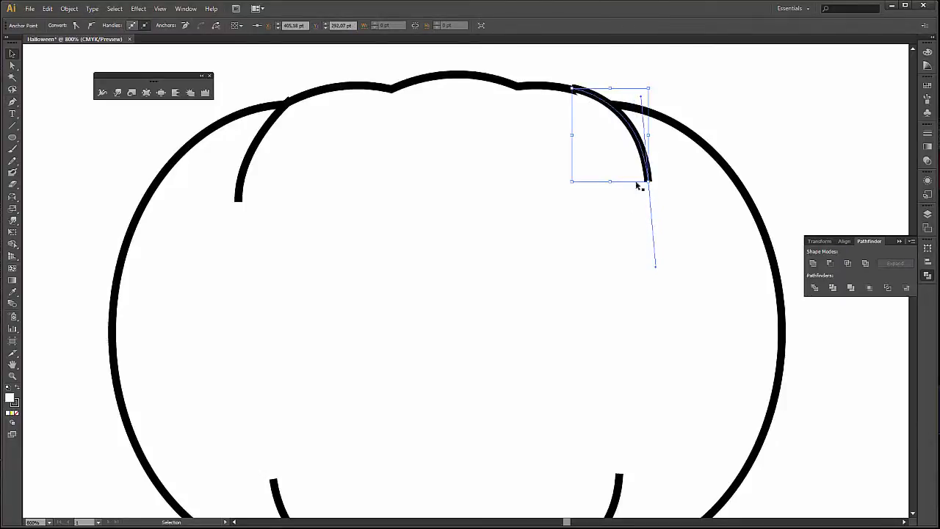
key("Up")
Move the upper-right crease's starting anchor point slightly down so that it sits on the pumpkin outline, and deselect it.
left_click(14, 67)
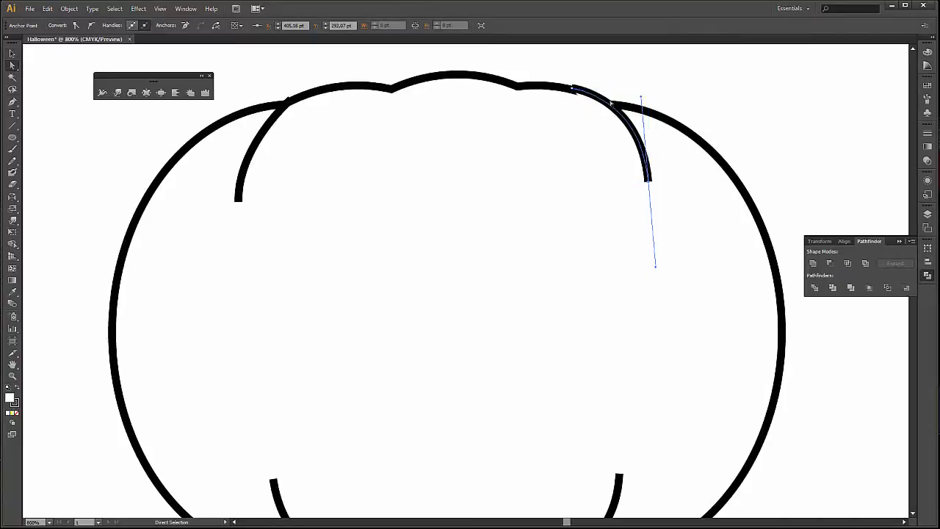
left_click(572, 93)
left_click_drag(571, 94, 570, 93)
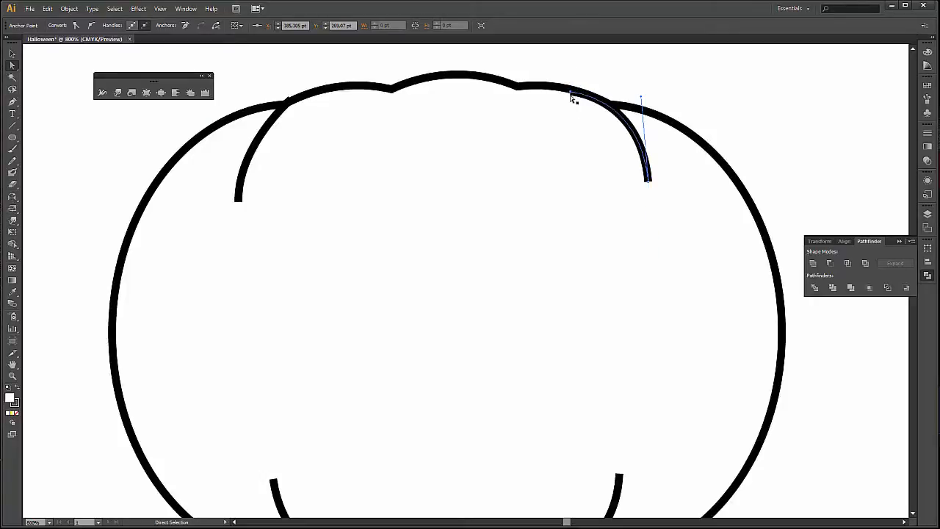
left_click(11, 53)
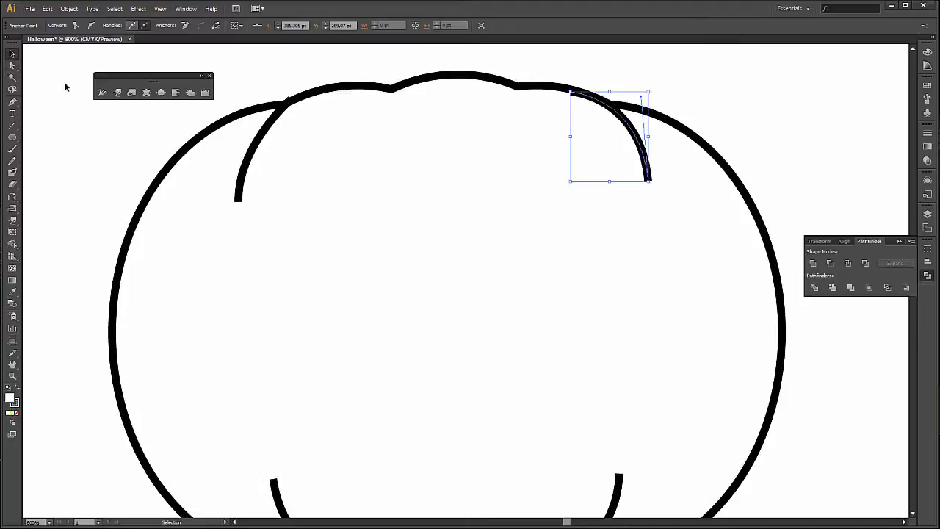
left_click(76, 96)
Draw an arched Pen path over the pumpkin's top centre lobe, with both ends curving down into the body.
key("p")
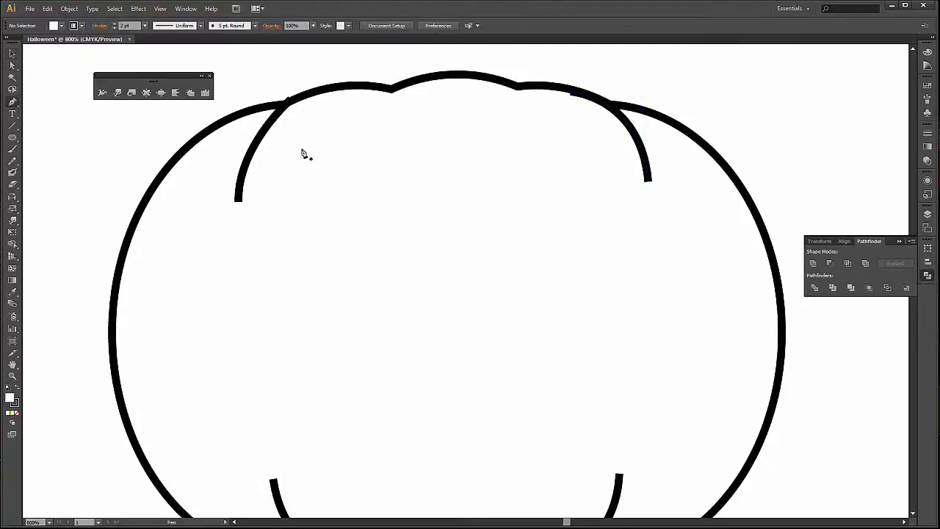
left_click(360, 133)
left_click_drag(459, 75, 543, 86)
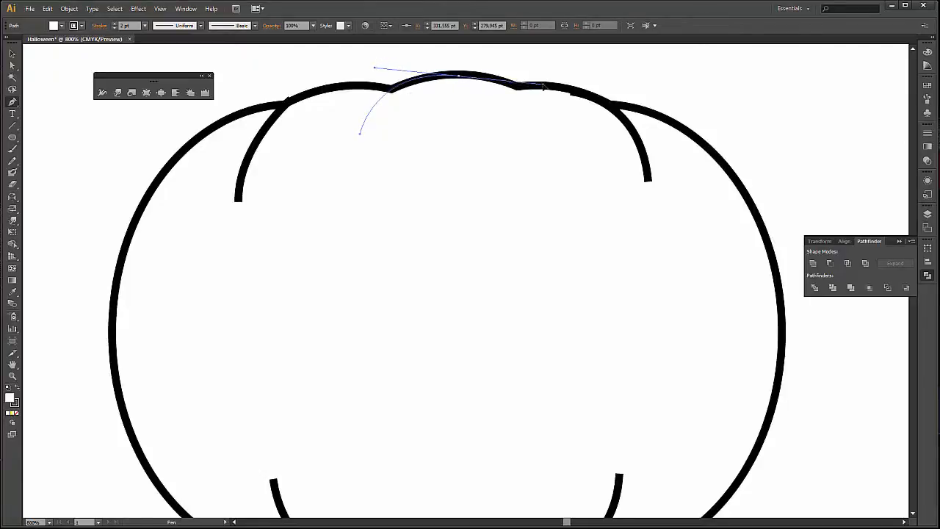
key("ctrl+z")
left_click_drag(464, 75, 562, 68)
left_click(465, 75)
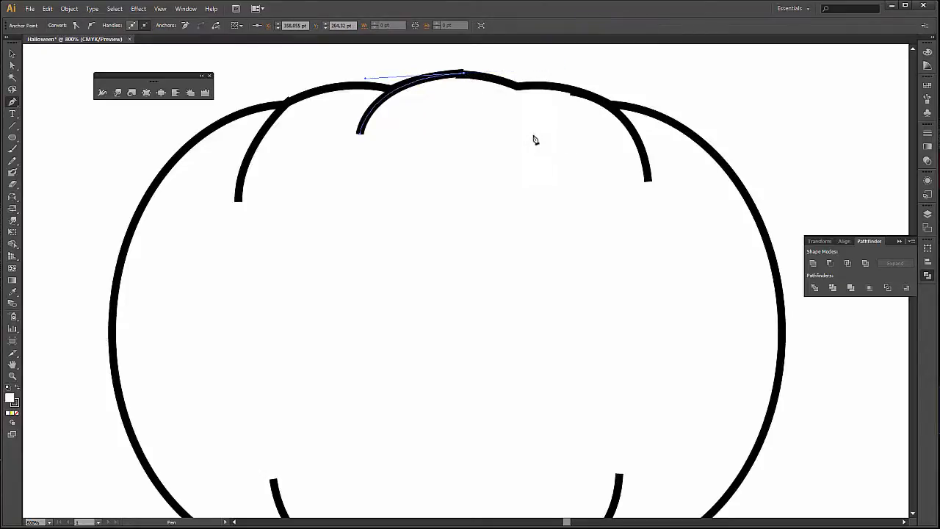
left_click_drag(545, 139, 550, 208)
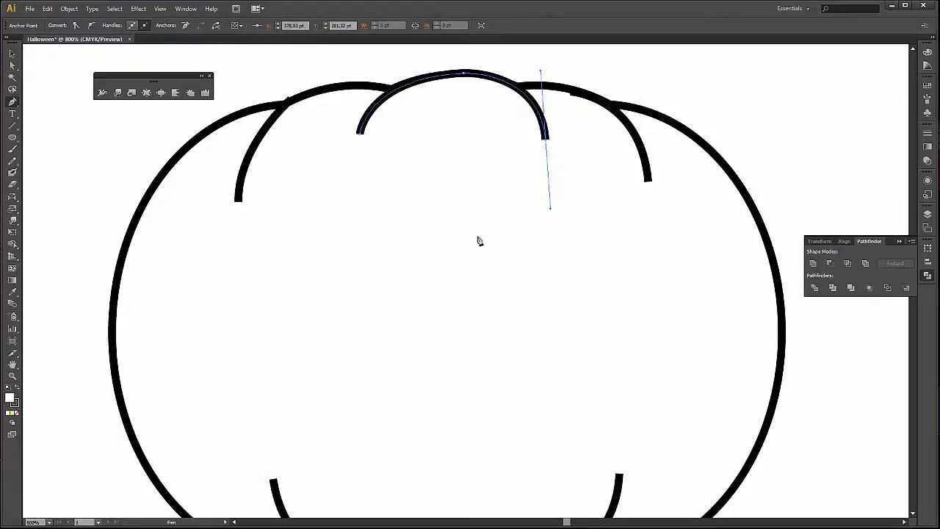
Draw a U-shaped Pen path about 37 pt wide along the pumpkin's bottom centre lobe, with both ends curving up into the body.
scroll(470, 345, "down", 3)
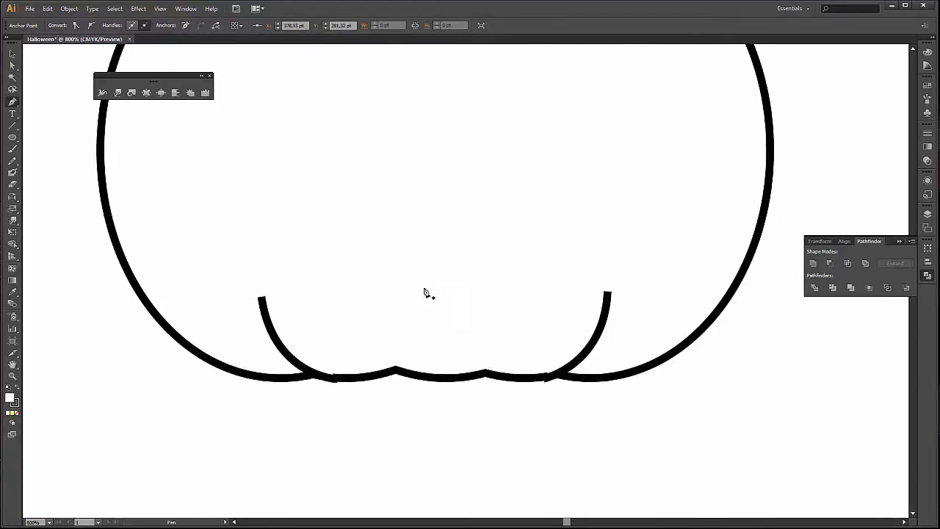
left_click(365, 329)
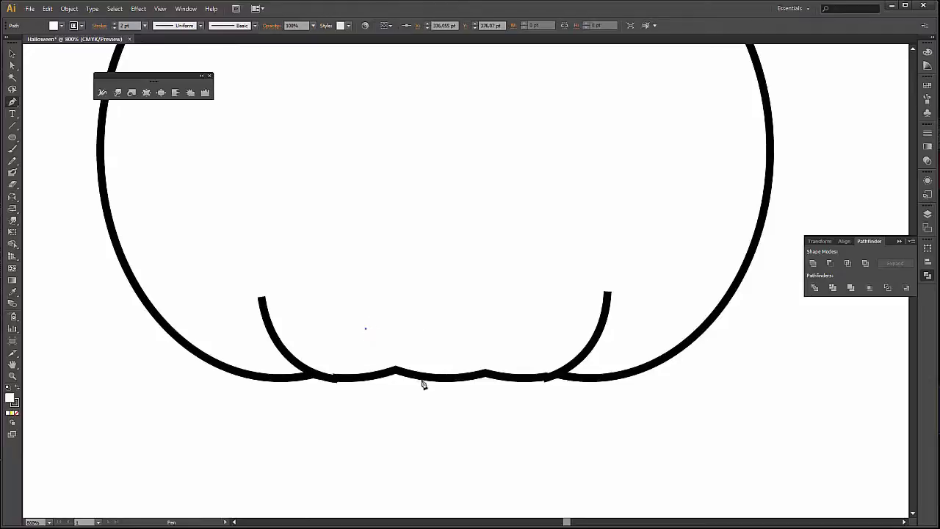
left_click_drag(445, 382, 508, 382)
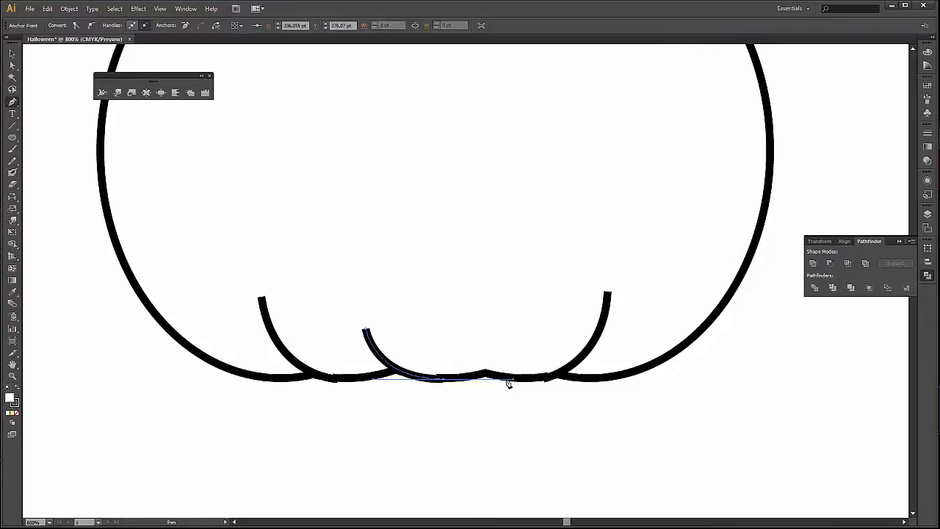
left_click(441, 380)
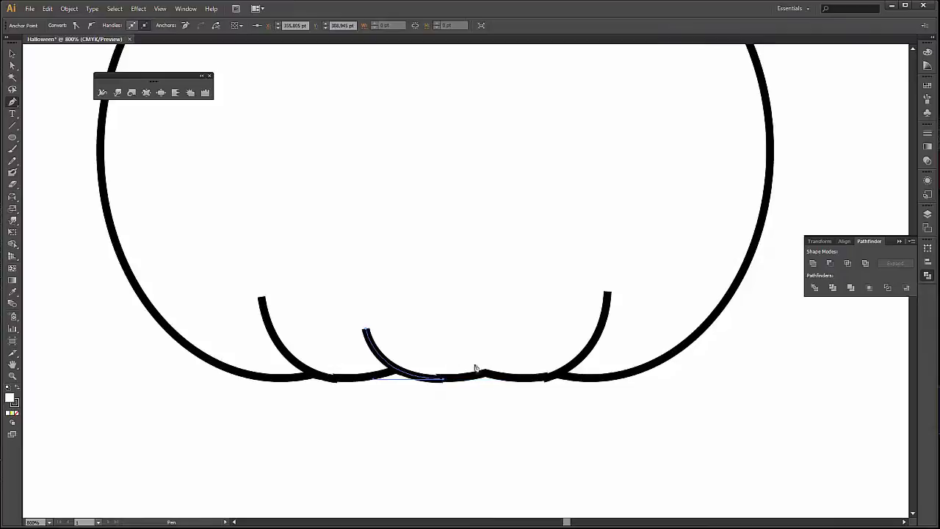
left_click(509, 327)
key("ctrl")
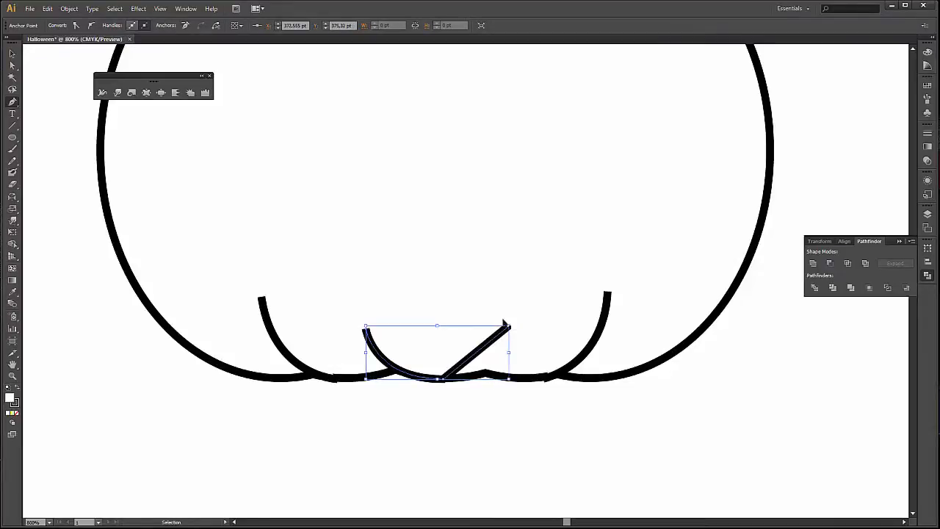
key("ctrl+z")
left_click_drag(510, 327, 520, 269)
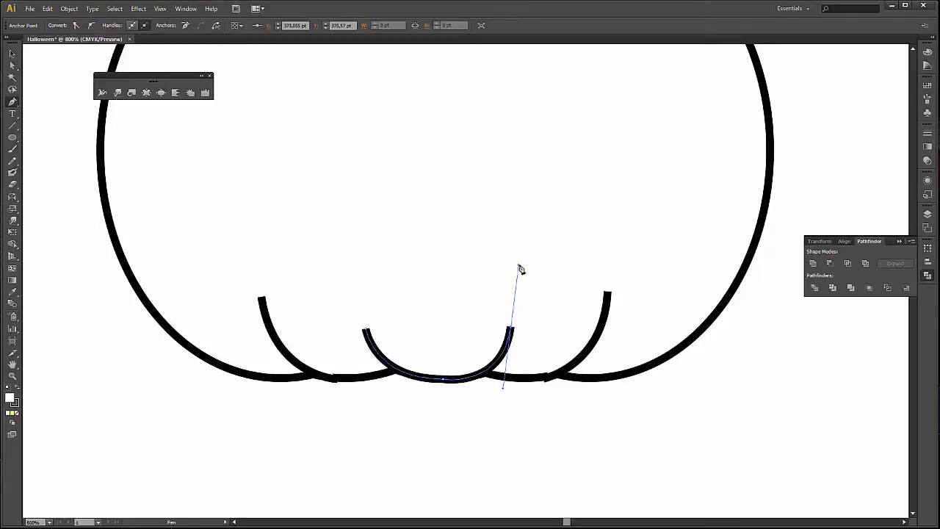
left_click(518, 175)
scroll(554, 198, "down", 3)
scroll(555, 198, "up", 2)
left_click(757, 157)
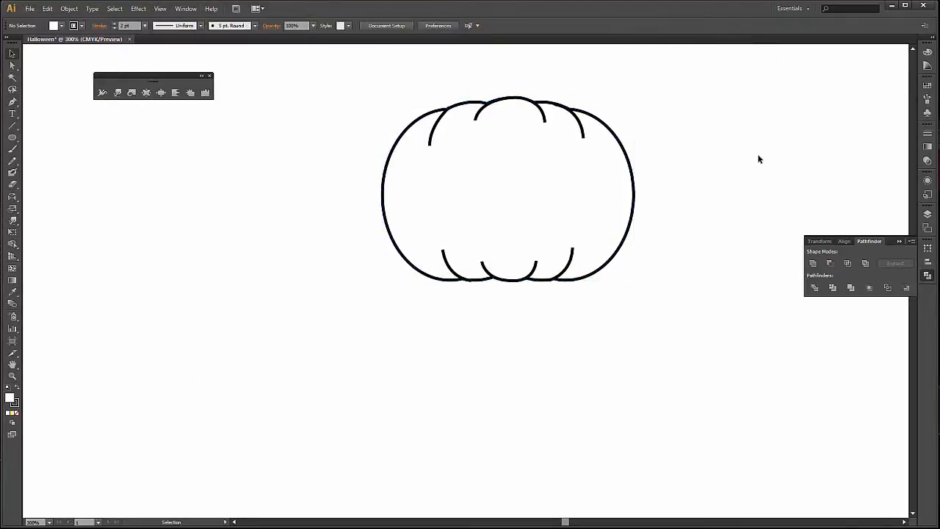
scroll(735, 175, "up", 3)
key("space")
left_click_drag(736, 179, 709, 194)
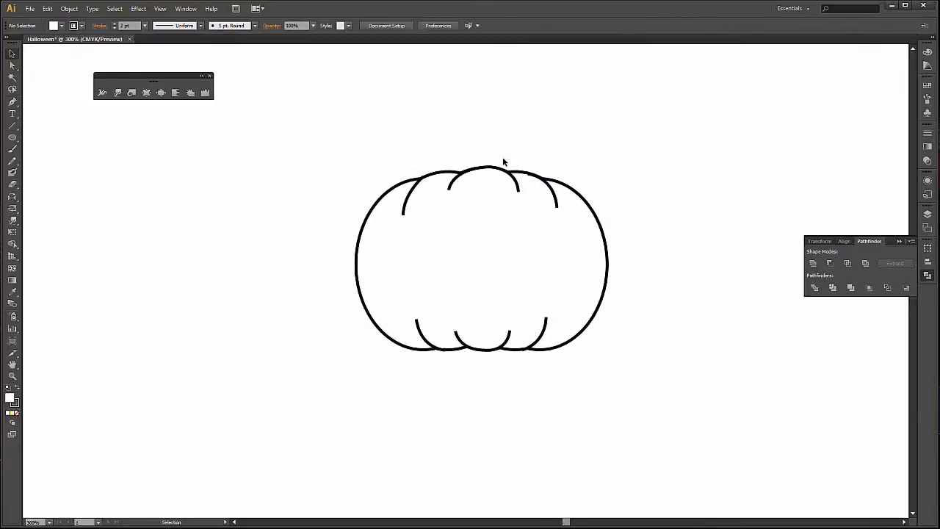
Select the pumpkin's four outer crease lines, show all the stroke options and apply Width Profile 1 to them.
scroll(451, 136, "up", 1)
left_click(382, 222)
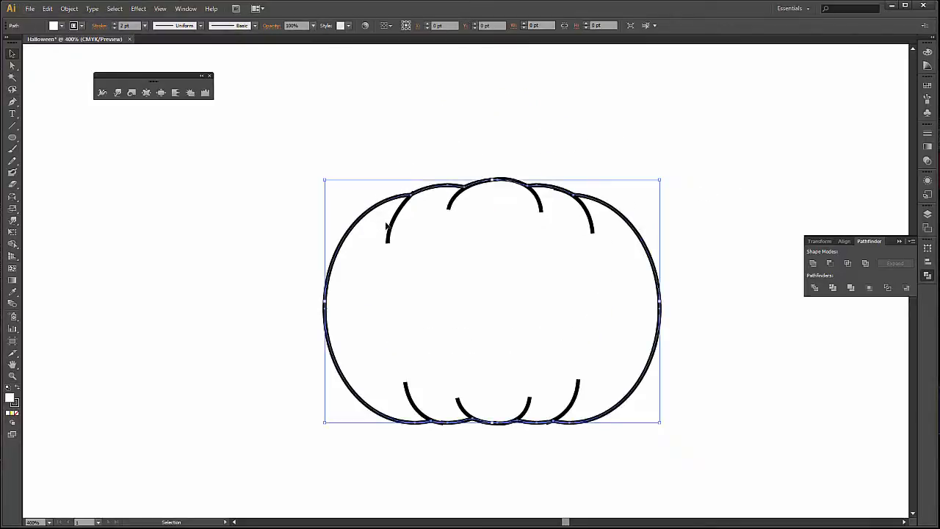
left_click(396, 223)
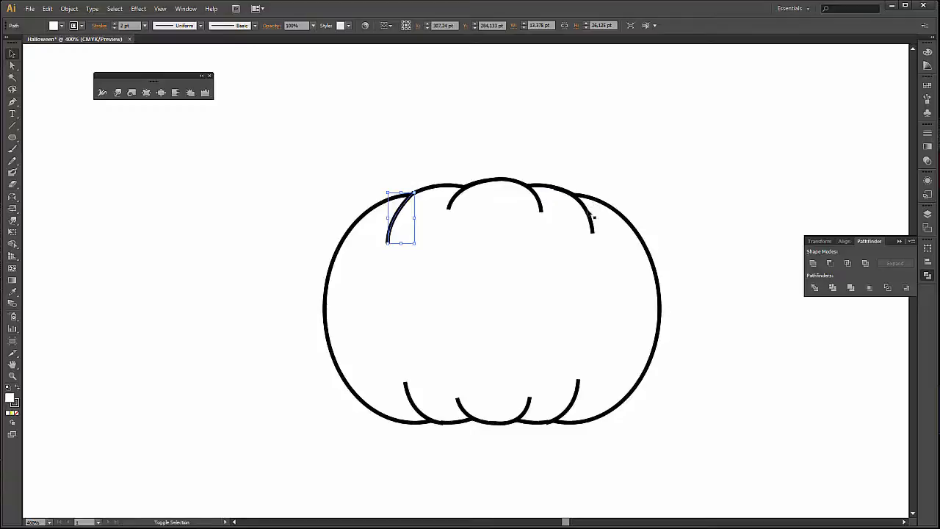
left_click(591, 215, "shift")
left_click(579, 390, "shift")
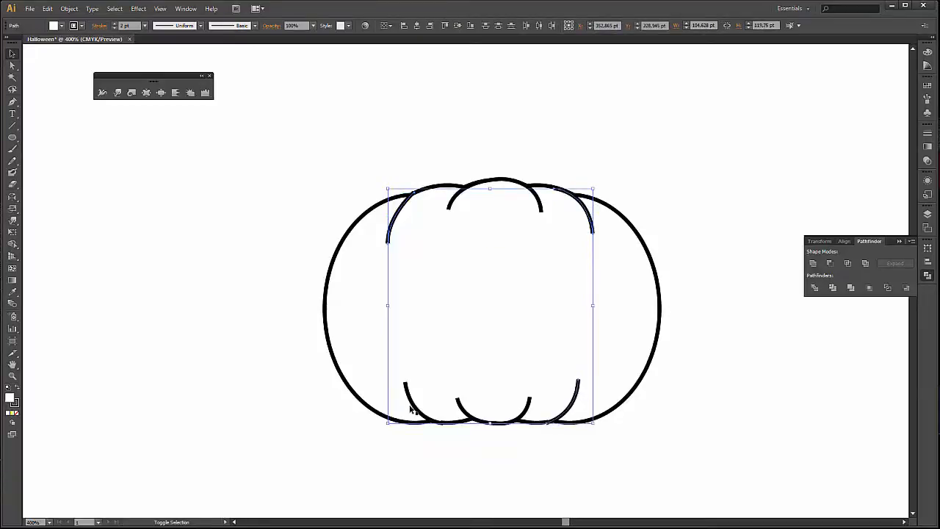
left_click(414, 408, "shift")
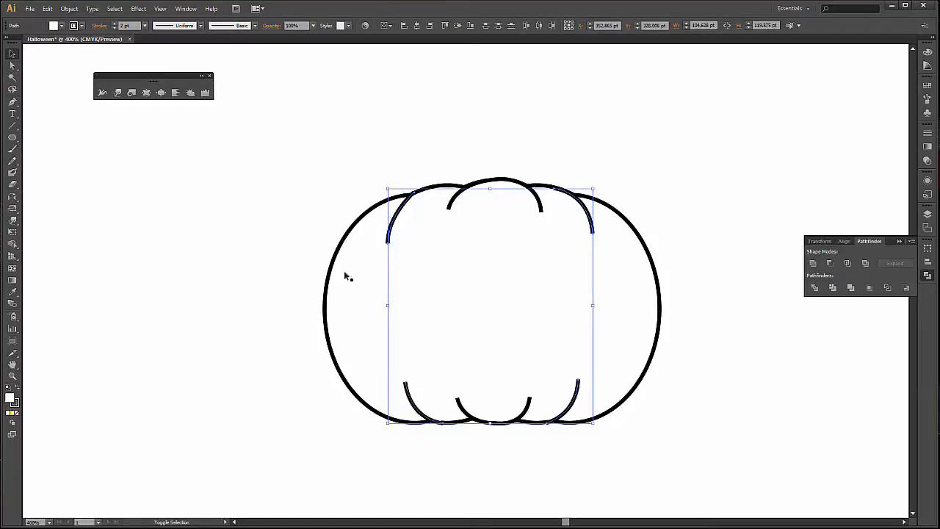
left_click(185, 8)
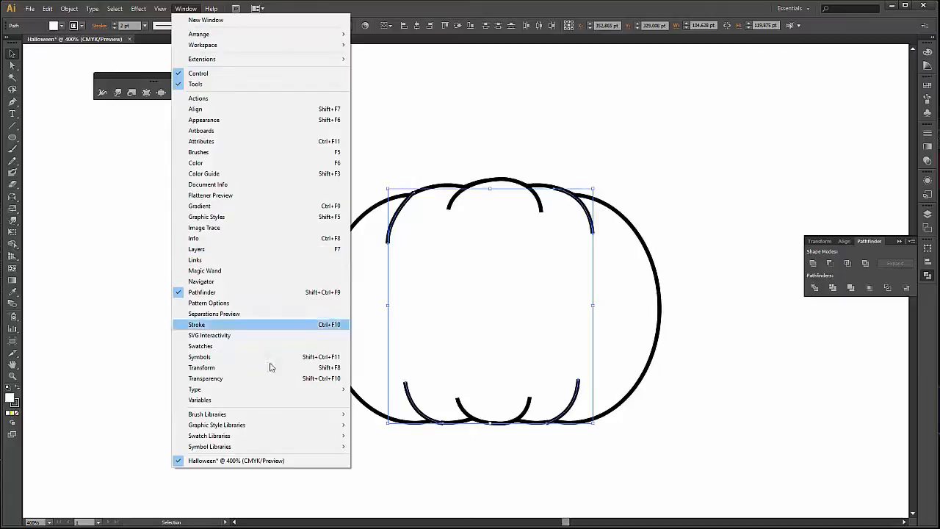
left_click(250, 325)
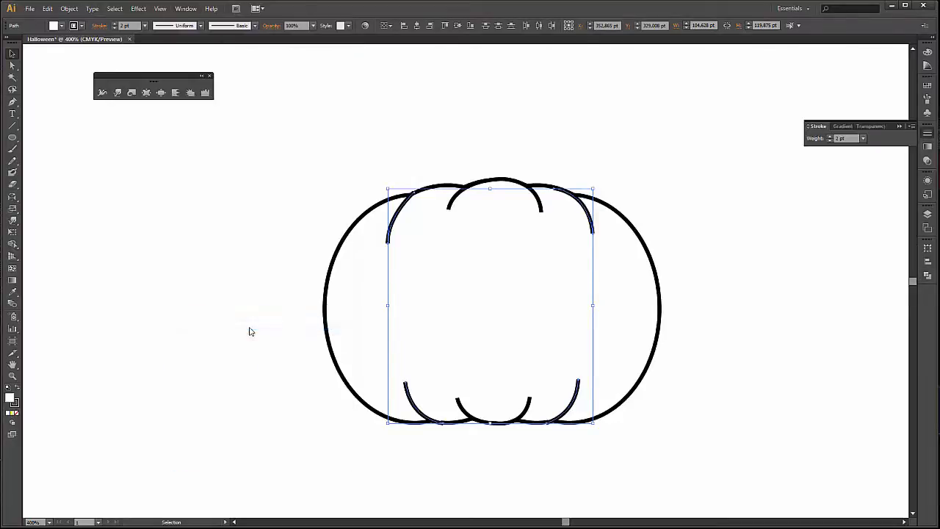
left_click(808, 126)
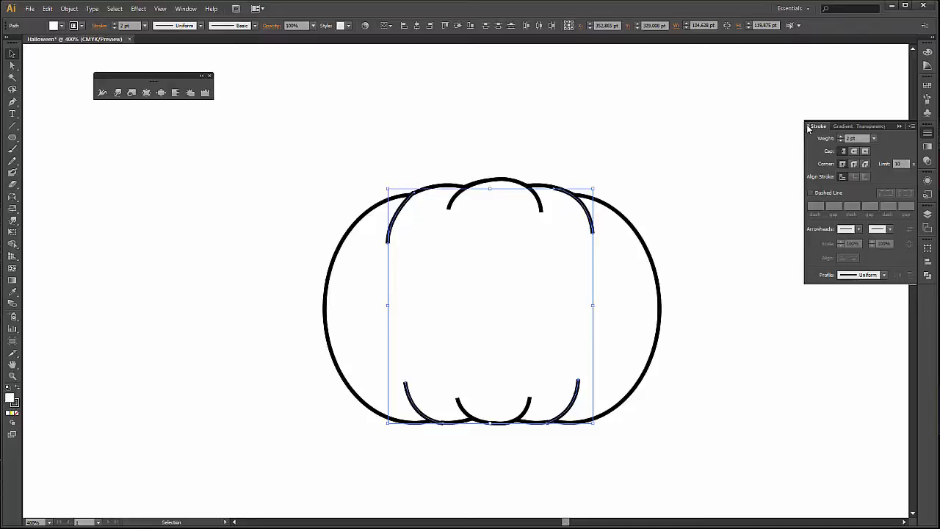
left_click(809, 127)
left_click(809, 128)
left_click(808, 127)
left_click(884, 275)
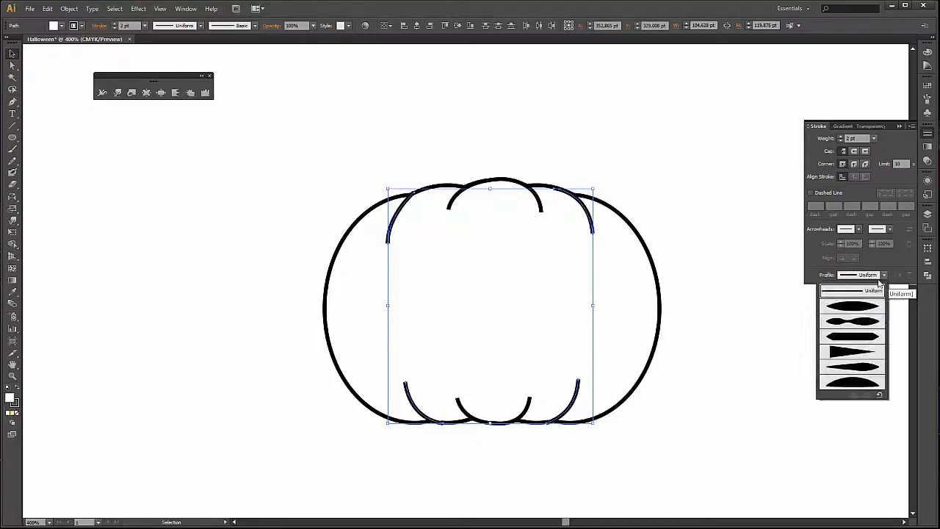
left_click(845, 307)
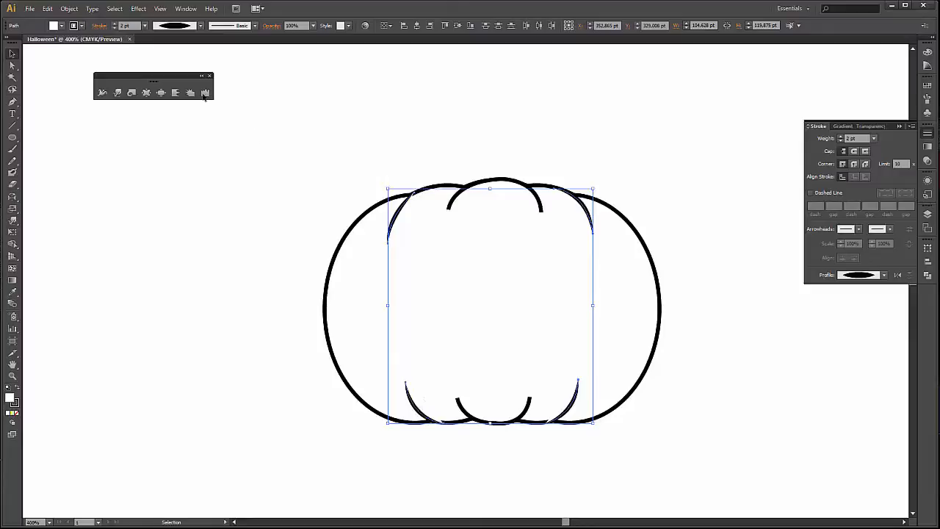
Remove the fill from the four outer crease lines and deselect them.
left_click(61, 27)
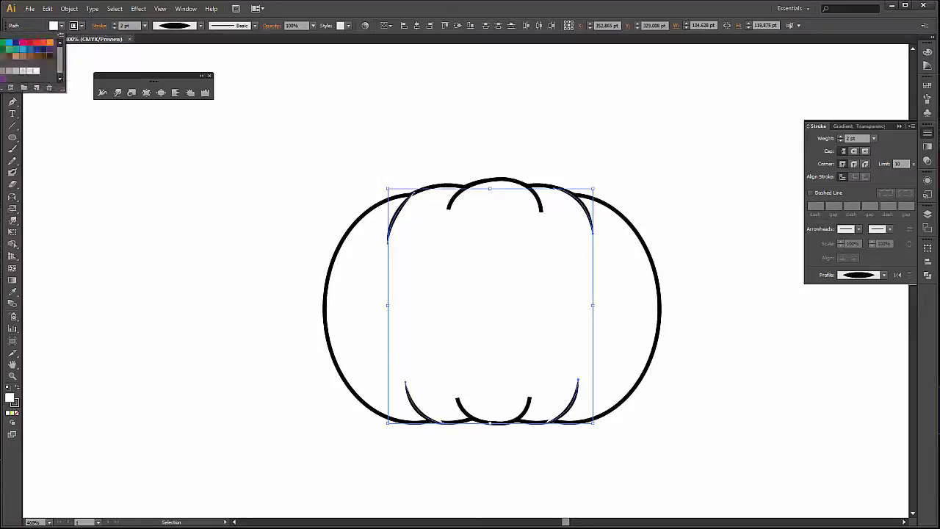
key("/")
left_click(374, 10)
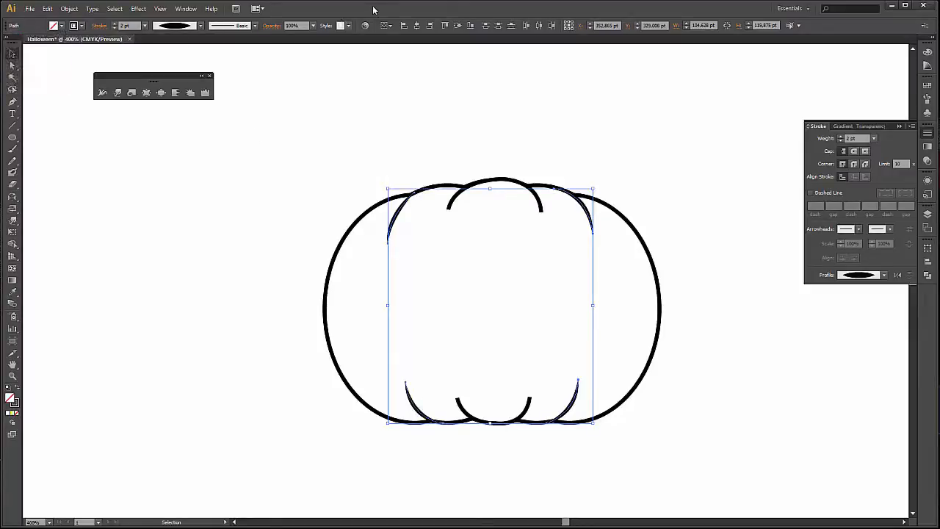
left_click(322, 129)
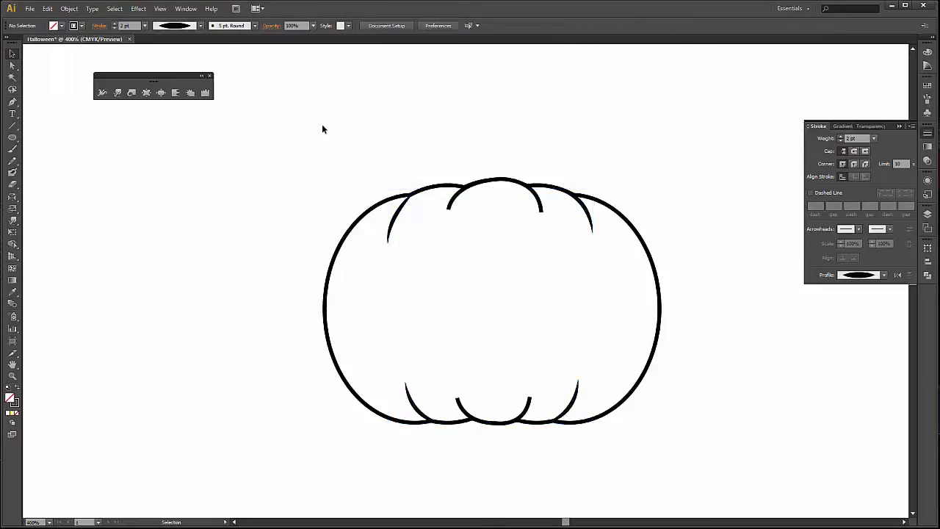
Select the arched path on the top centre lobe together with the U-shaped path on the bottom centre lobe.
left_click(449, 204)
left_click(440, 154)
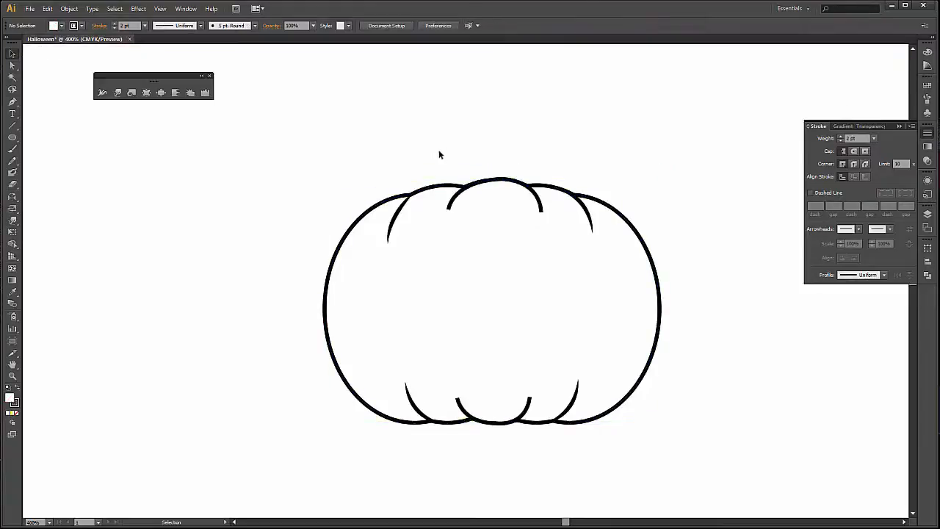
left_click(455, 199)
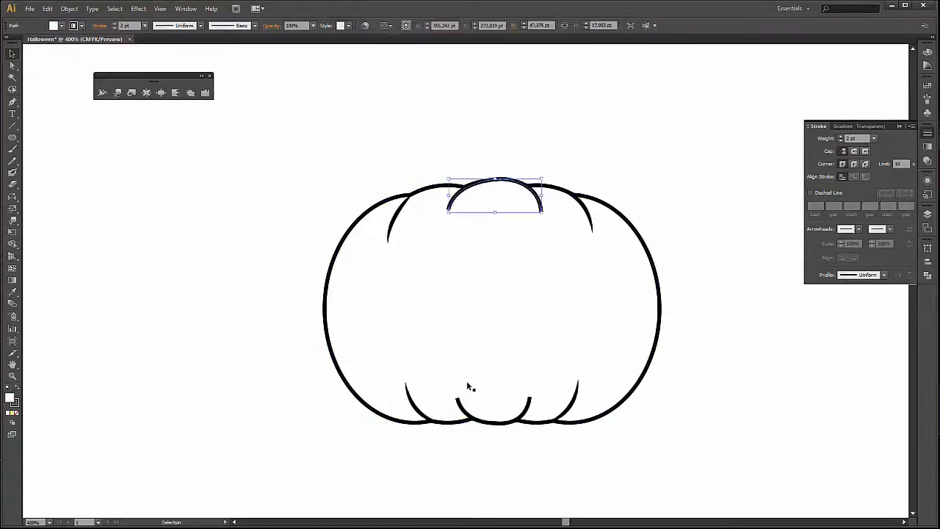
left_click(459, 409, "shift")
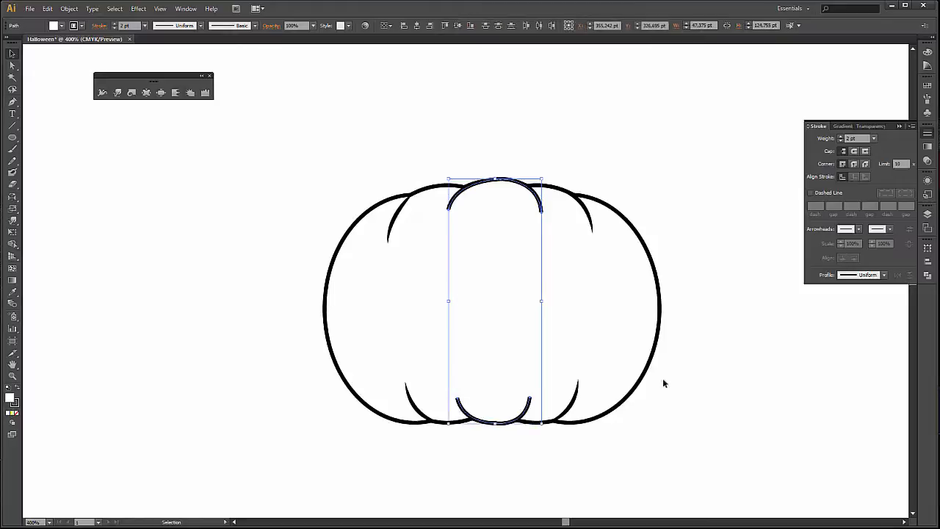
left_click(885, 277)
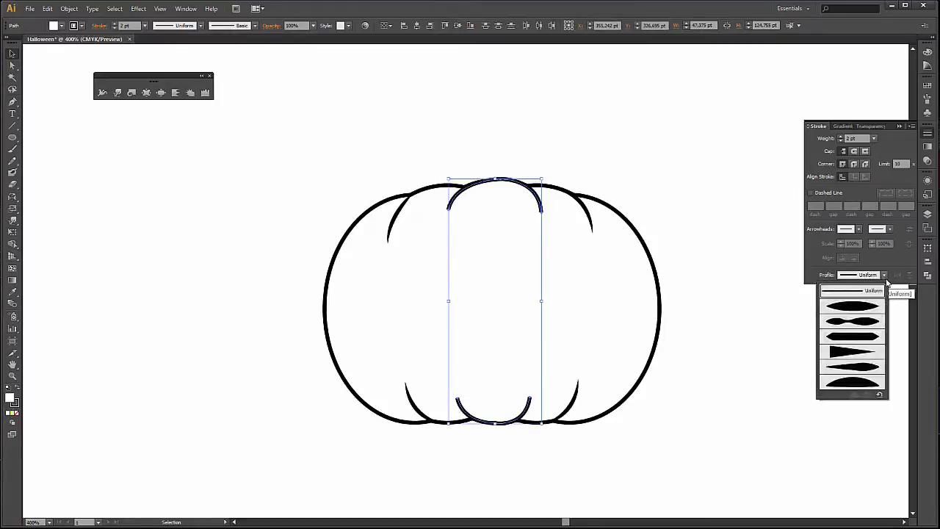
double_click(847, 353)
key("ctrl+z")
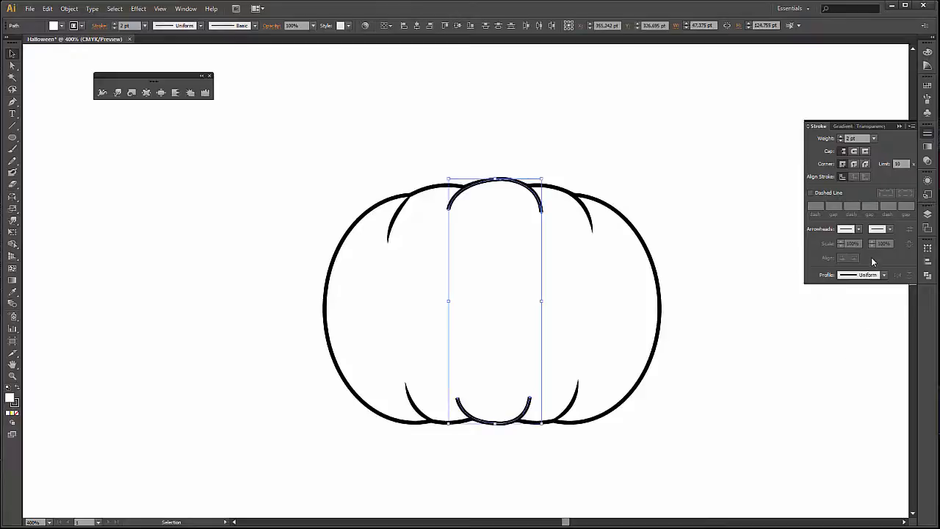
Apply the stroke's Width Profile 1 to the top and bottom centre lobe paths and deselect them.
left_click(885, 275)
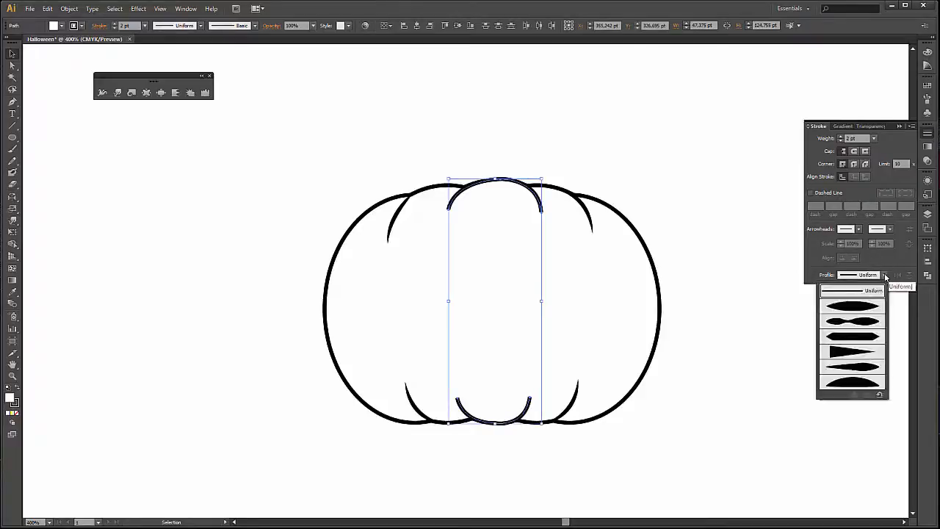
left_click(854, 311)
left_click(799, 362)
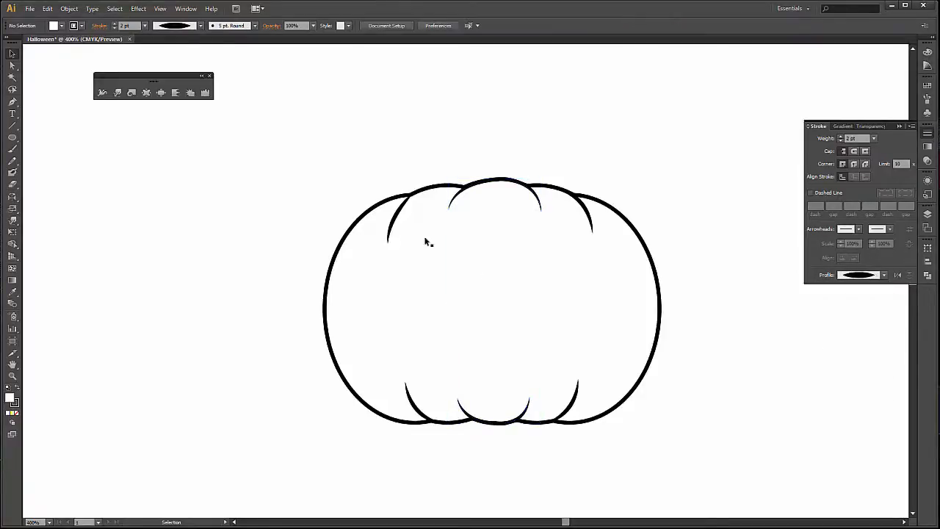
Change the stroke profile of the four outer crease lines to Width Profile 4 and deselect them.
left_click(399, 220)
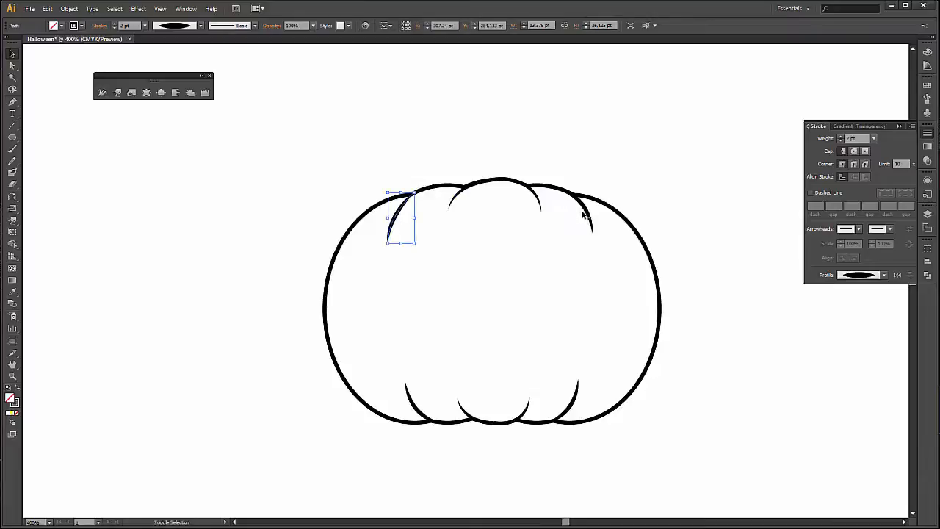
left_click(588, 214, "shift")
left_click(575, 399, "shift")
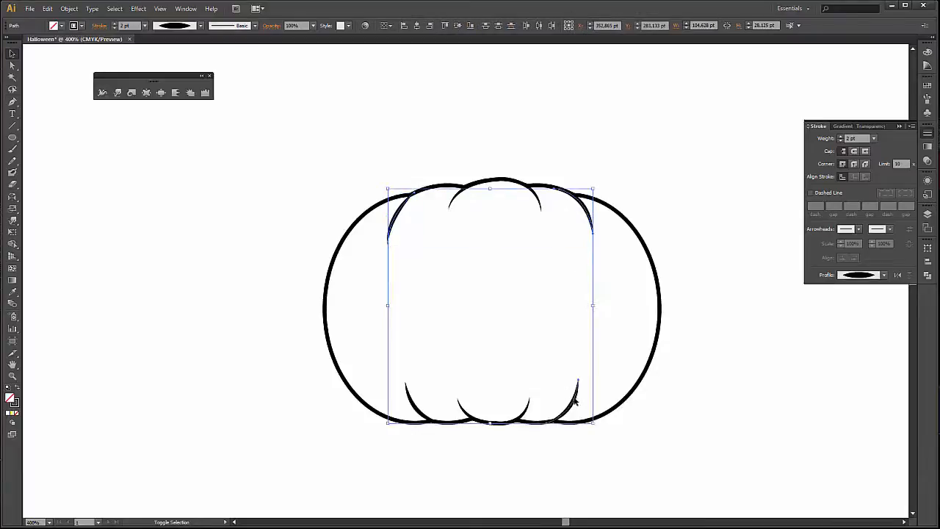
left_click(413, 402, "shift")
left_click(884, 275)
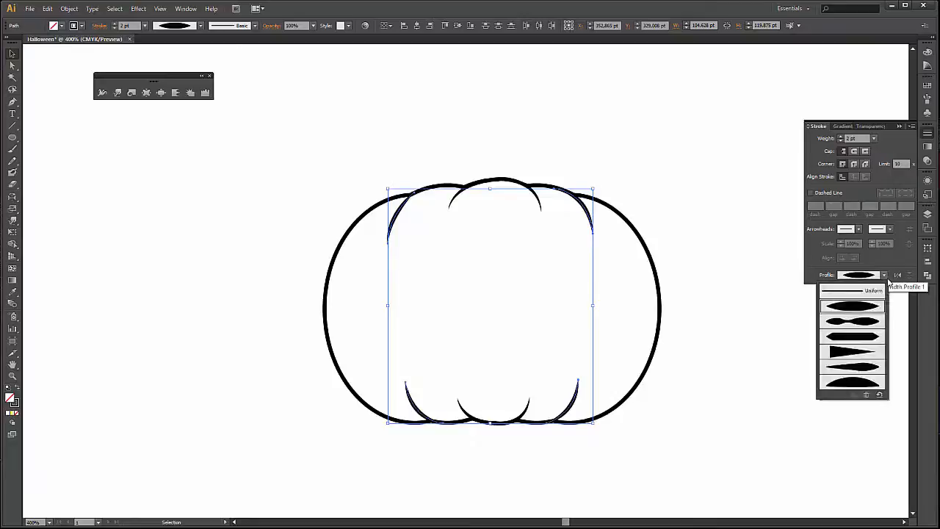
left_click(854, 354)
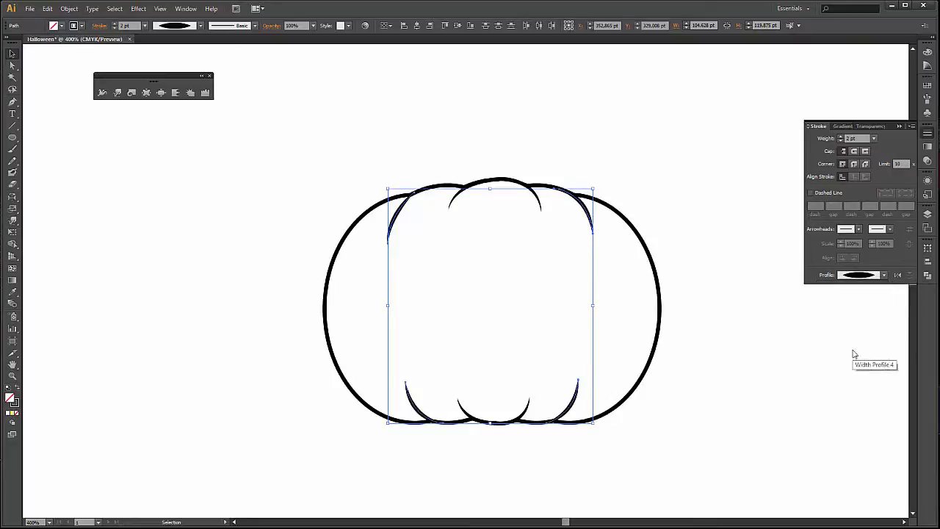
left_click(786, 382)
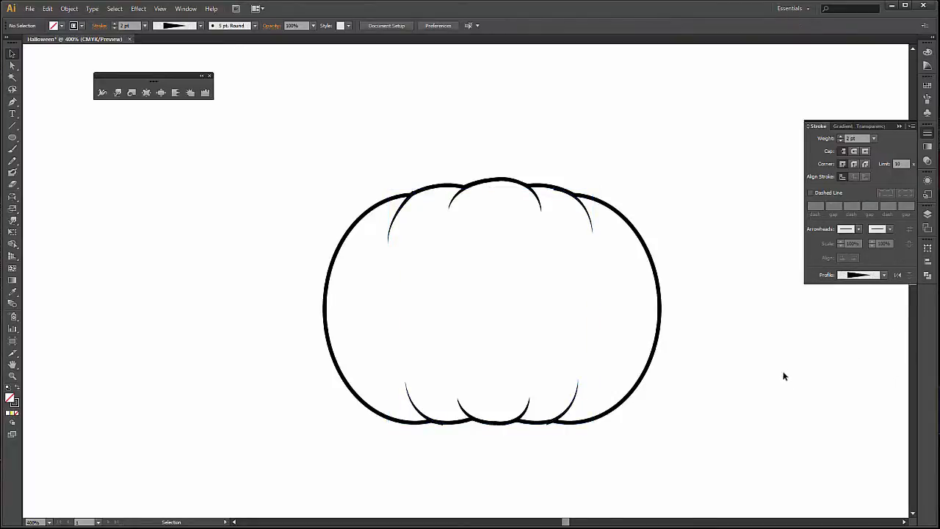
Move the upper-right crease's starting anchor slightly up so that its blunt end hides inside the pumpkin outline, and deselect it.
scroll(518, 141, "up", 1)
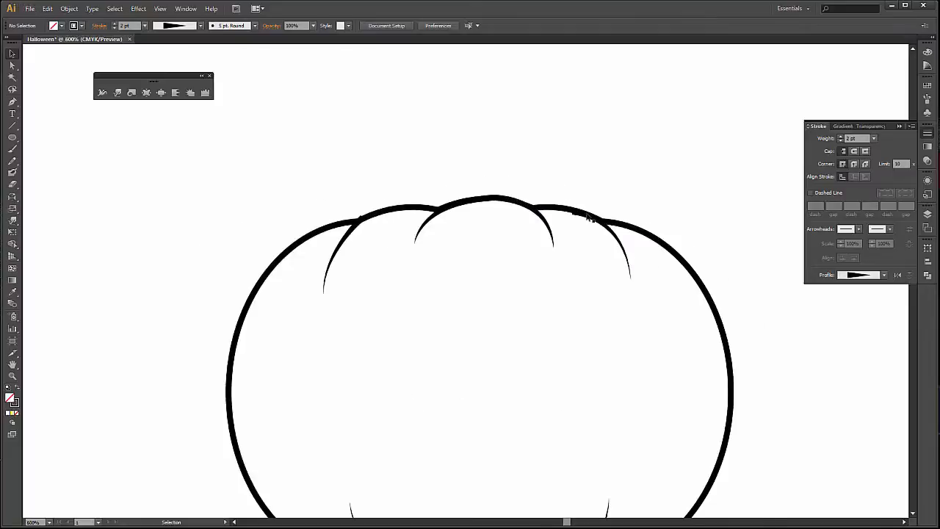
scroll(567, 208, "up", 2)
scroll(567, 209, "up", 2)
double_click(524, 203)
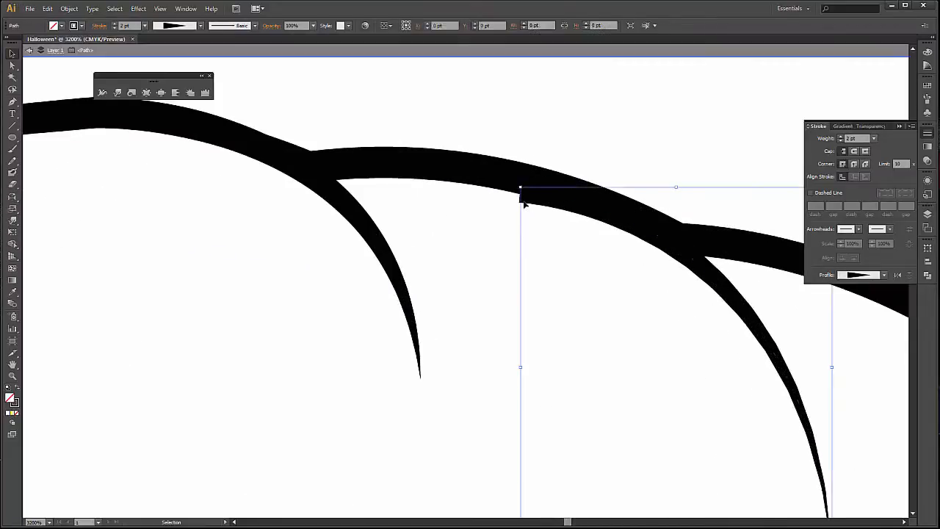
double_click(570, 123)
left_click(523, 195)
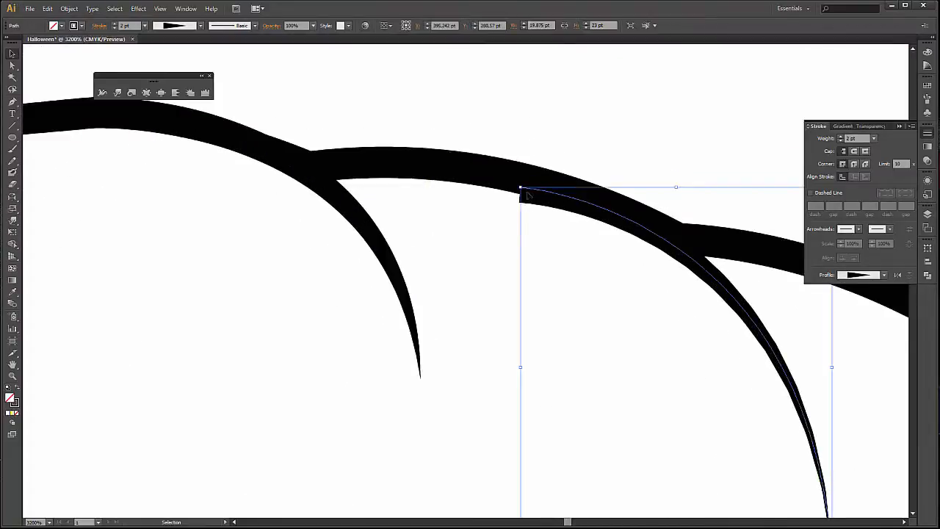
key("a")
left_click_drag(520, 188, 525, 184)
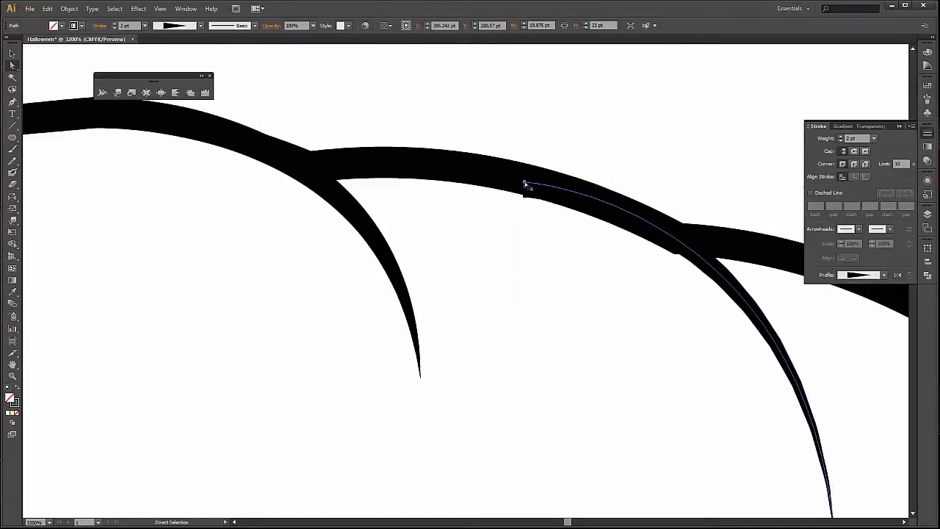
left_click(524, 183)
scroll(569, 121, "down", 2)
left_click(707, 107)
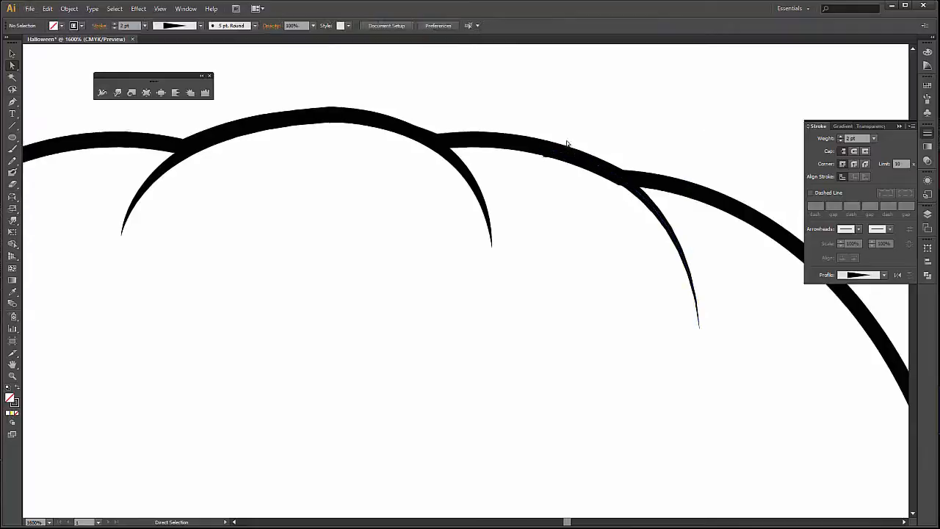
left_click(545, 155)
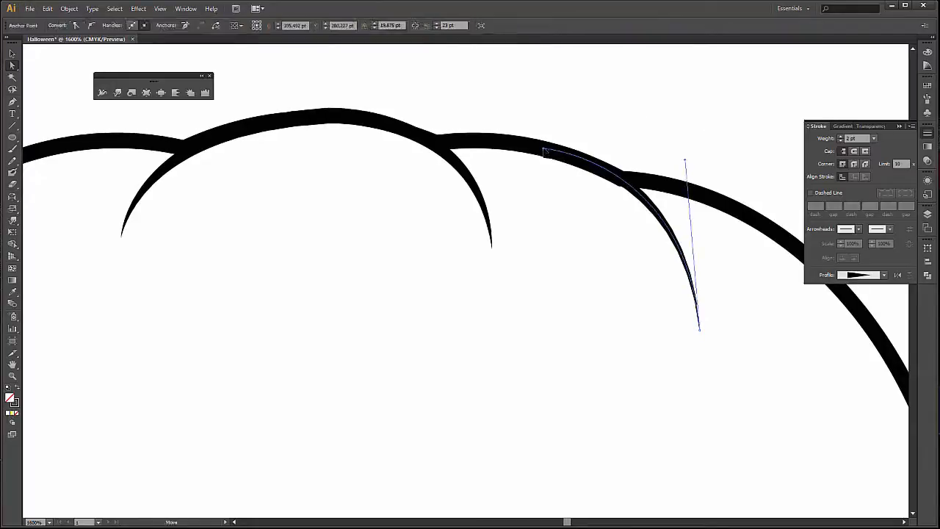
left_click(521, 128)
Adjust the direction handle at the upper-right crease's lower end so that the curve bends slightly further inward.
left_click_drag(359, 255, 382, 266)
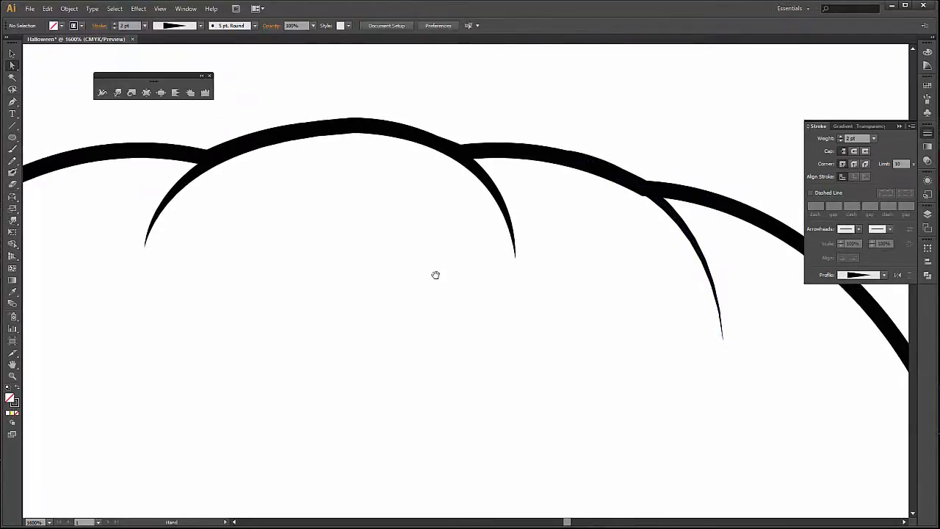
left_click(665, 206)
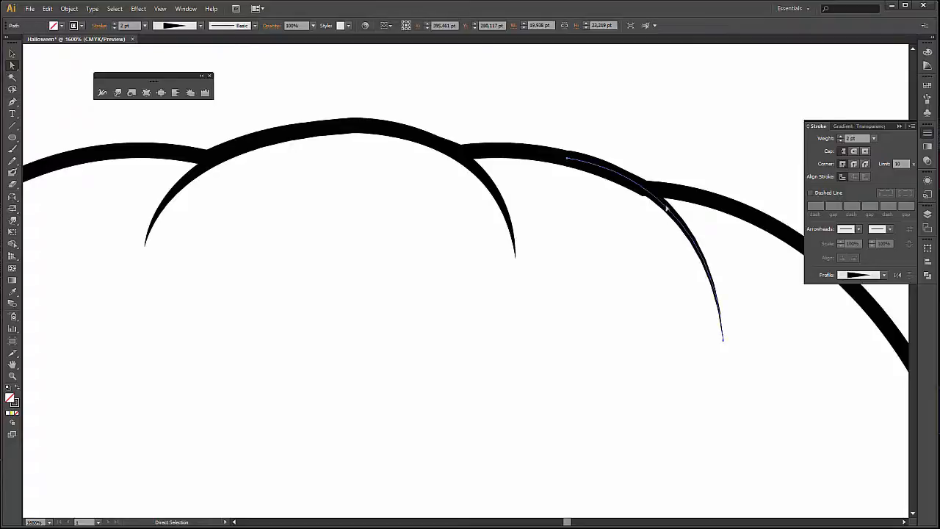
left_click(722, 339)
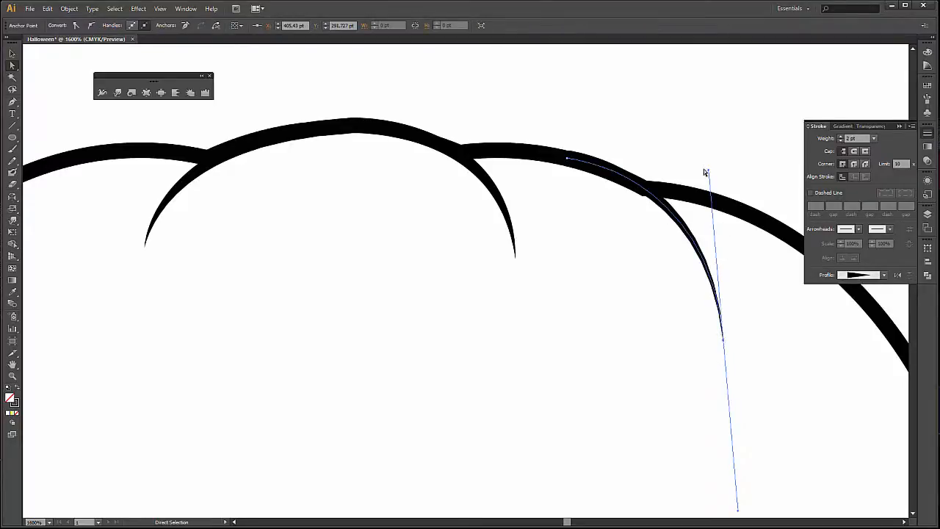
left_click_drag(704, 170, 701, 176)
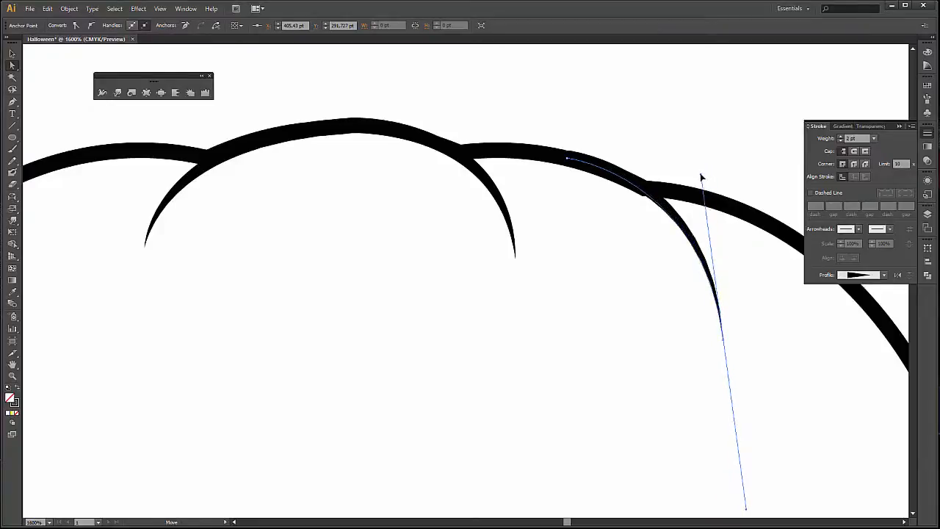
Move the whole upper-left crease slightly down and right so that its blunt end hides inside the pumpkin outline, and deselect it.
left_click_drag(432, 143, 725, 140)
left_click(286, 185)
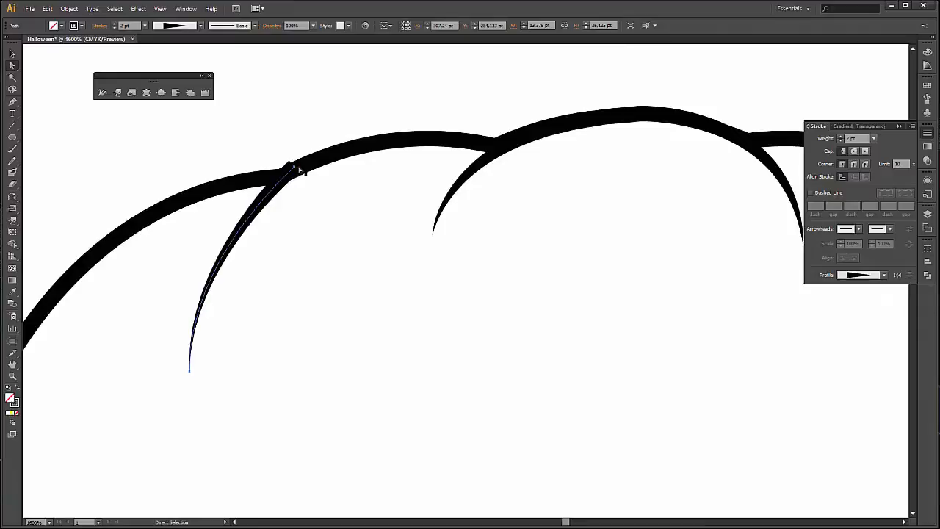
left_click_drag(294, 167, 296, 169)
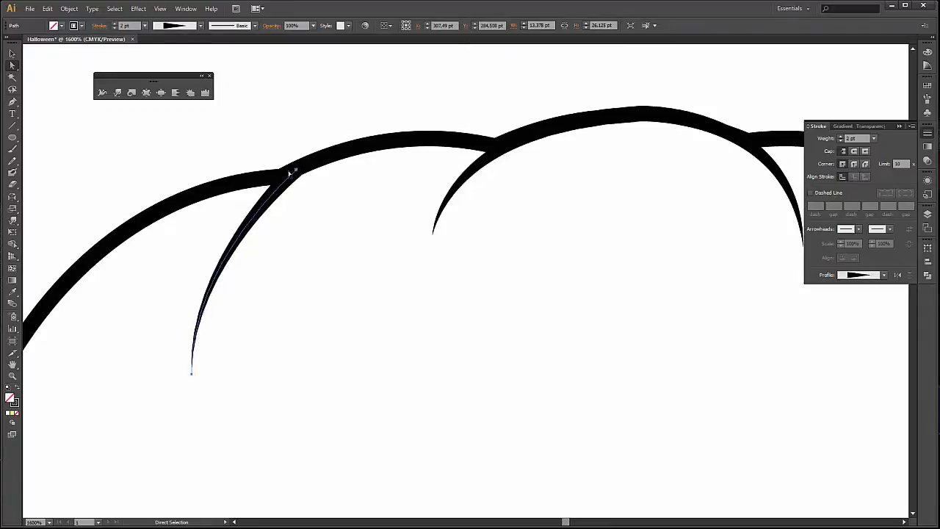
left_click(266, 154)
left_click(249, 219)
left_click_drag(296, 171, 394, 267)
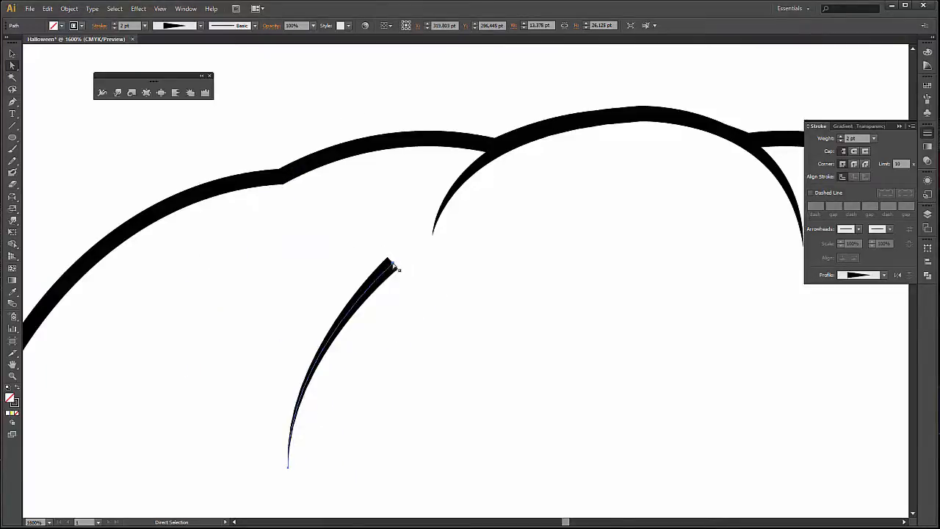
key("ctrl+z")
left_click(263, 104)
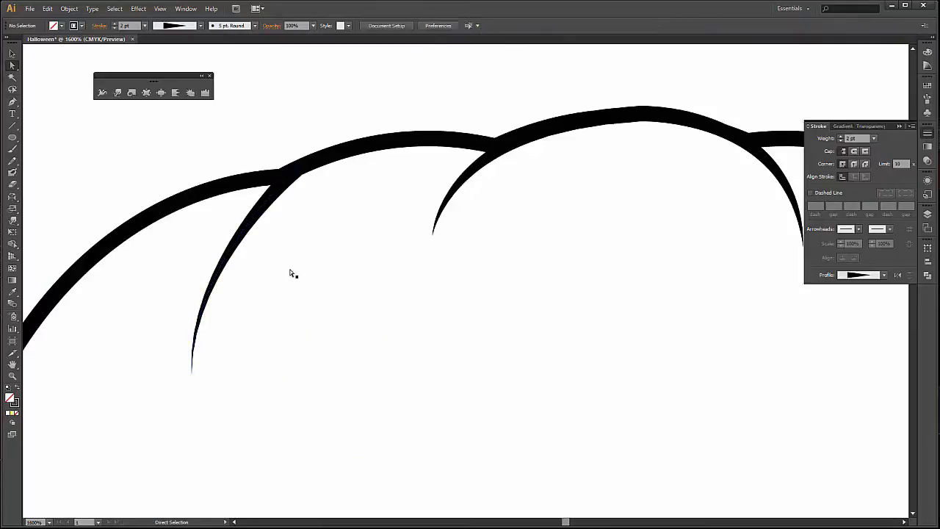
left_click_drag(296, 171, 365, 282)
key("ctrl+z")
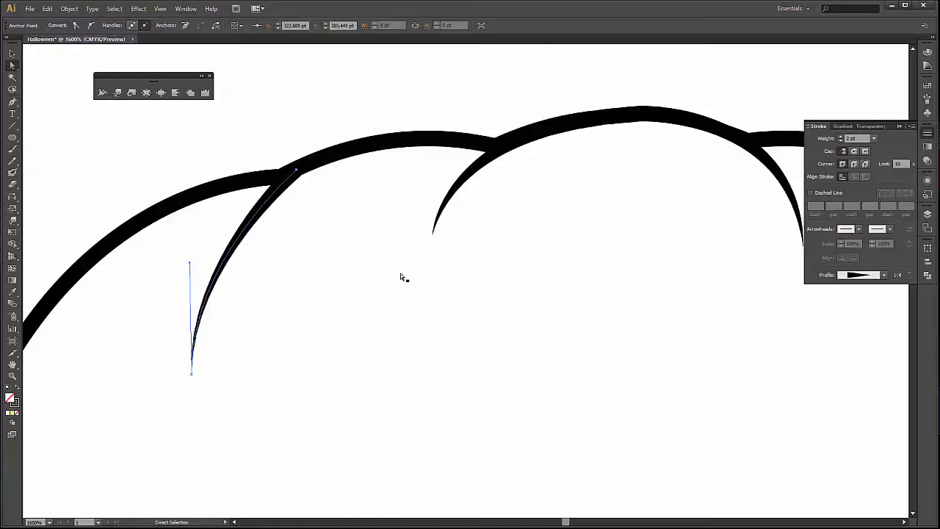
Move the whole lower-left crease slightly up and left so that its blunt end hides inside the pumpkin outline.
mouse_move(418, 459)
left_mouse_down()
mouse_move(420, 201)
mouse_move(434, 133)
left_mouse_up()
left_click_drag(448, 441, 407, 163)
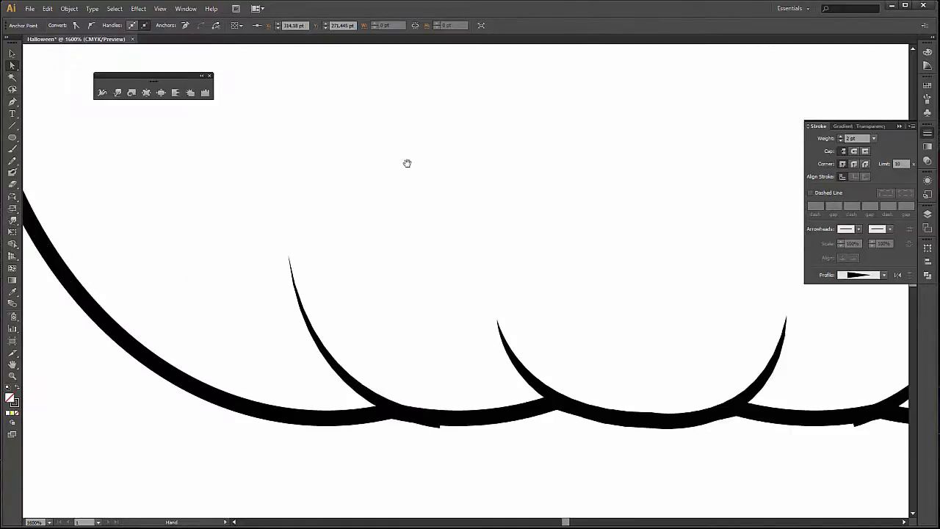
mouse_move(429, 327)
left_mouse_down()
mouse_move(376, 282)
mouse_move(352, 282)
left_mouse_up()
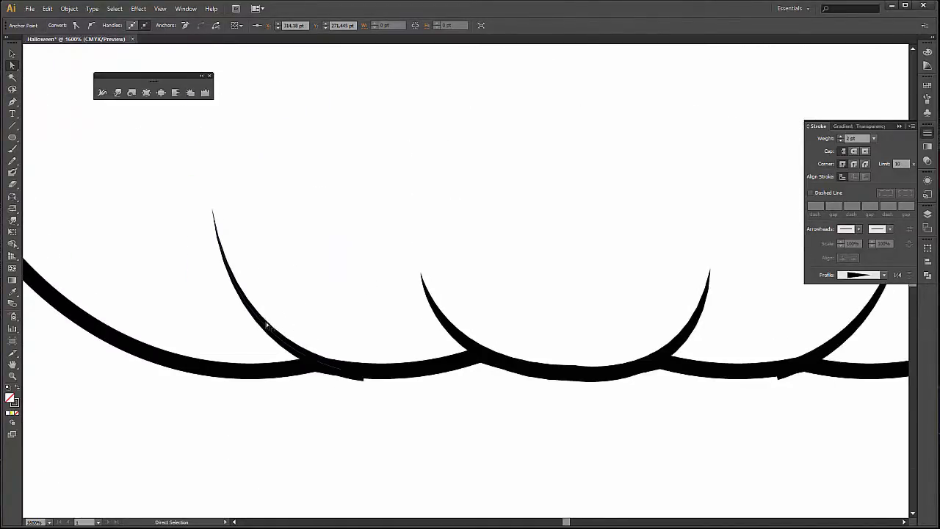
left_click(269, 328)
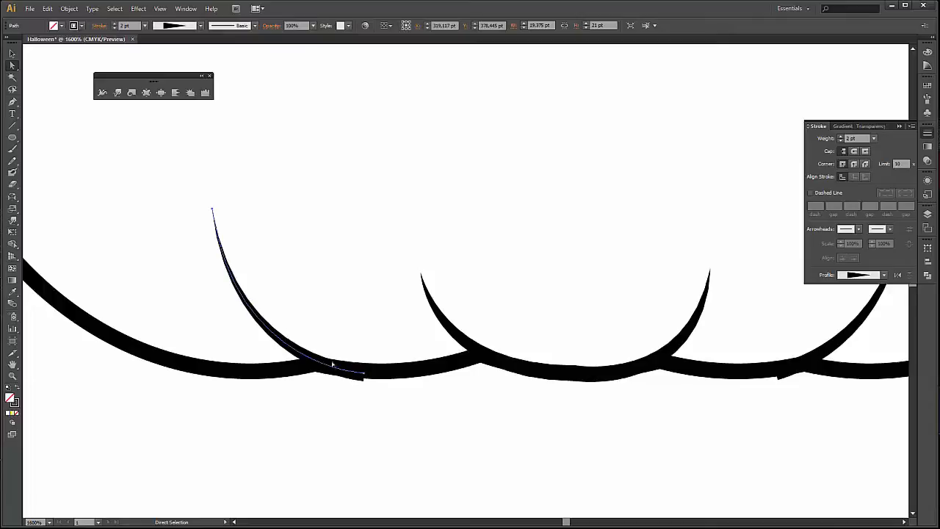
left_click_drag(316, 362, 319, 364)
Move the whole lower-right crease slightly up so that its blunt end hides inside the pumpkin outline, and deselect everything.
scroll(556, 403, "right", 5)
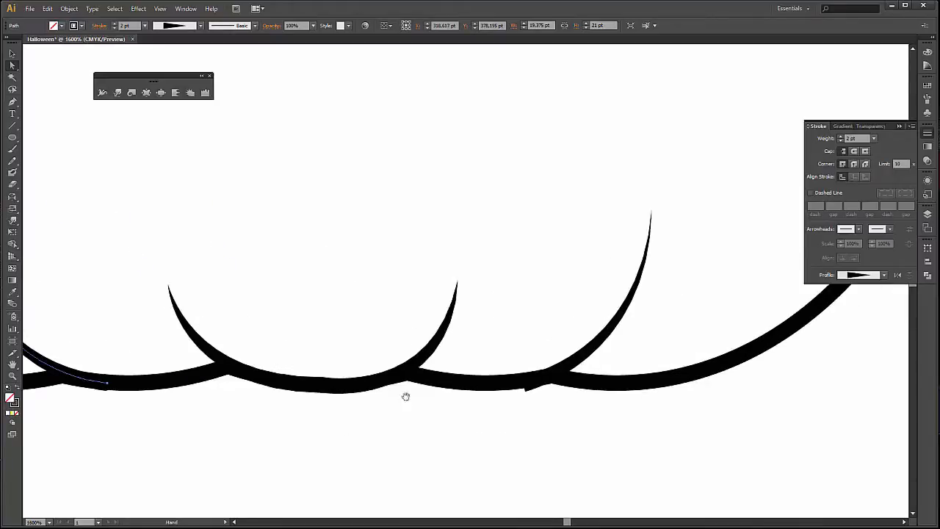
left_click(607, 327)
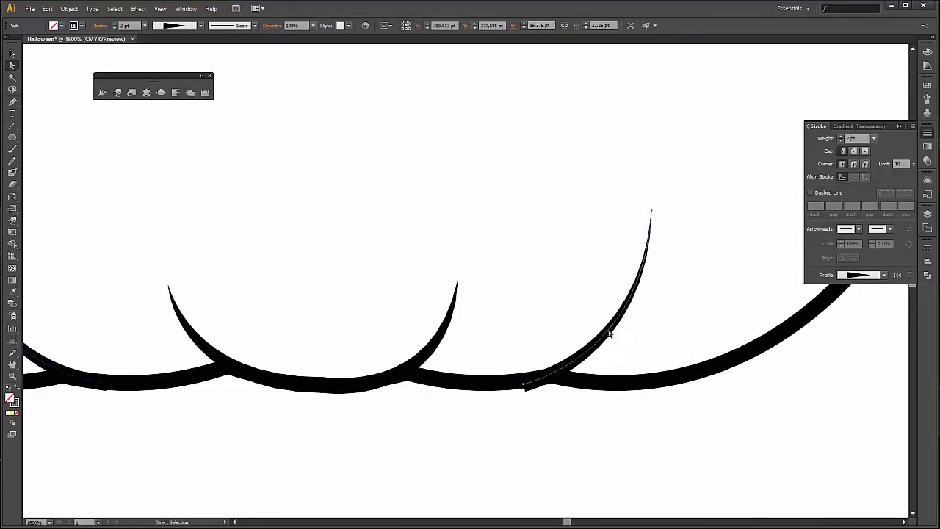
left_click_drag(607, 334, 607, 329)
left_click(553, 279)
scroll(553, 280, "down", 2)
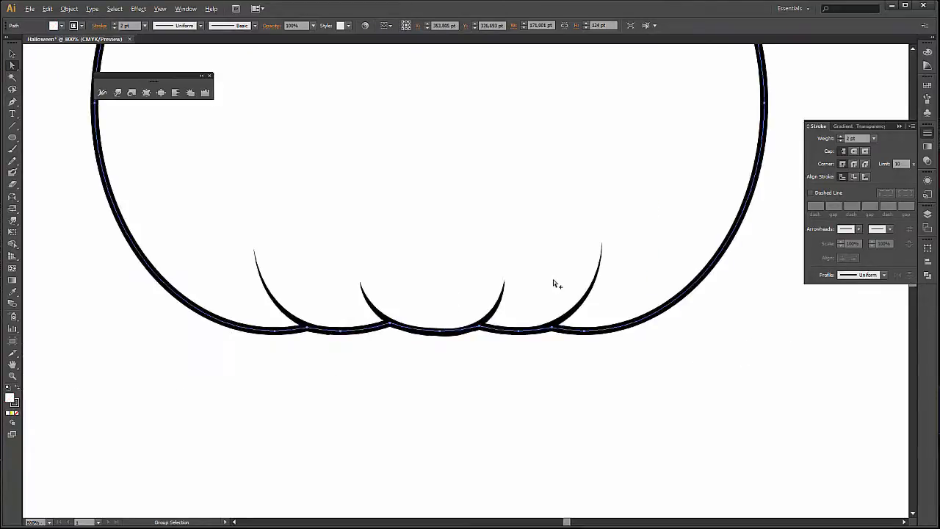
scroll(553, 279, "down", 1)
key("alt+v")
left_click(802, 359)
key("space")
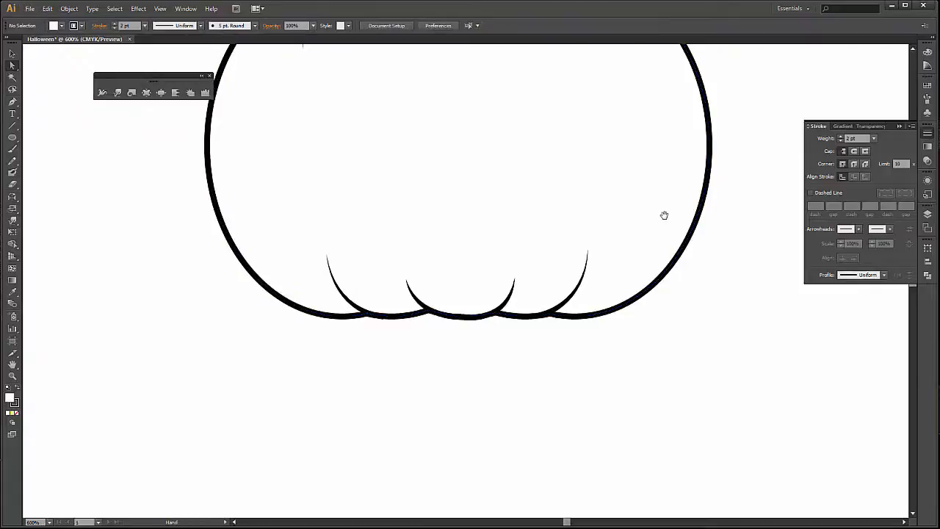
left_click_drag(664, 215, 613, 352)
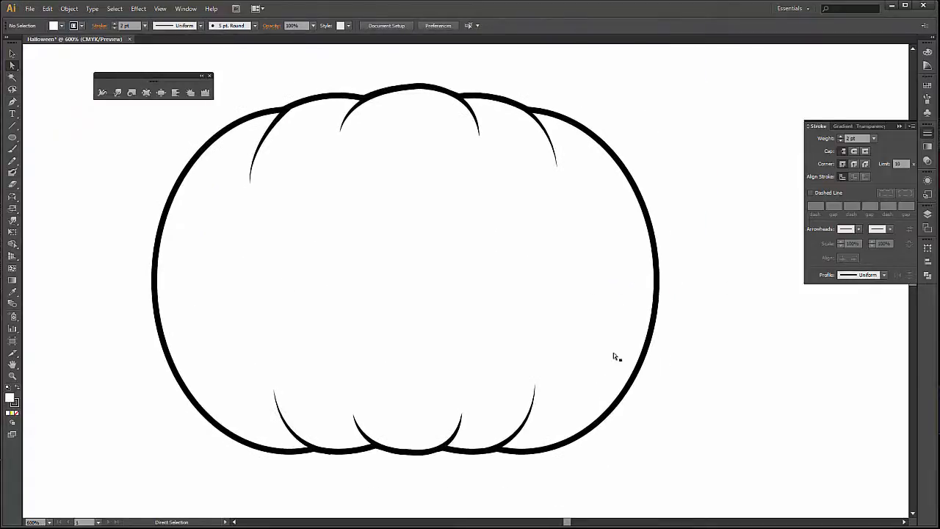
Select the pumpkin's main body outline with the Selection tool and bring up the gradient settings.
left_click(12, 53)
scroll(154, 201, "down", 1)
key("space")
left_click_drag(154, 206, 244, 229)
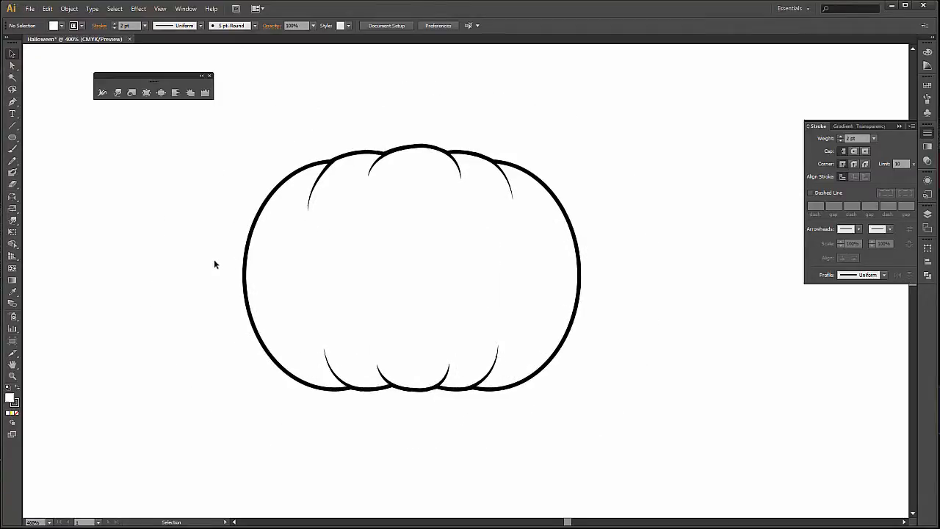
left_click(273, 197)
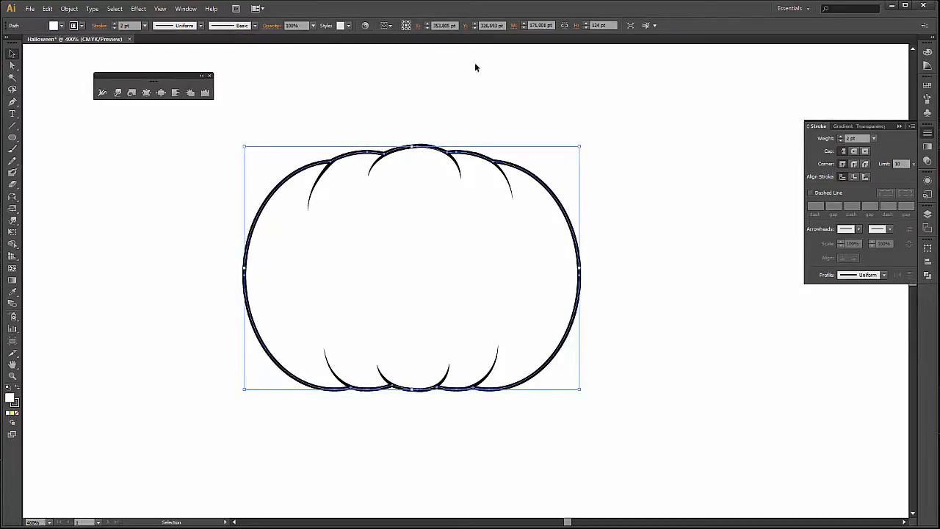
left_click(841, 127)
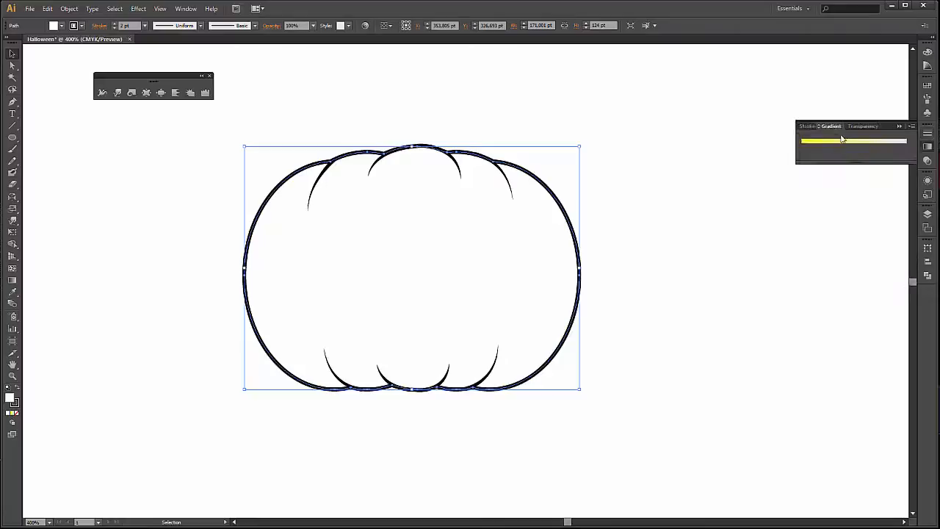
left_click(187, 9)
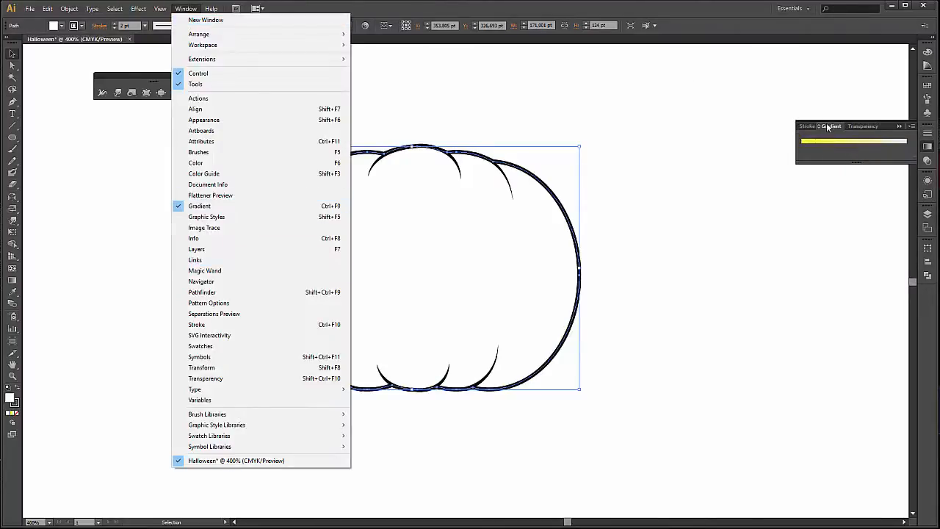
left_click(272, 206)
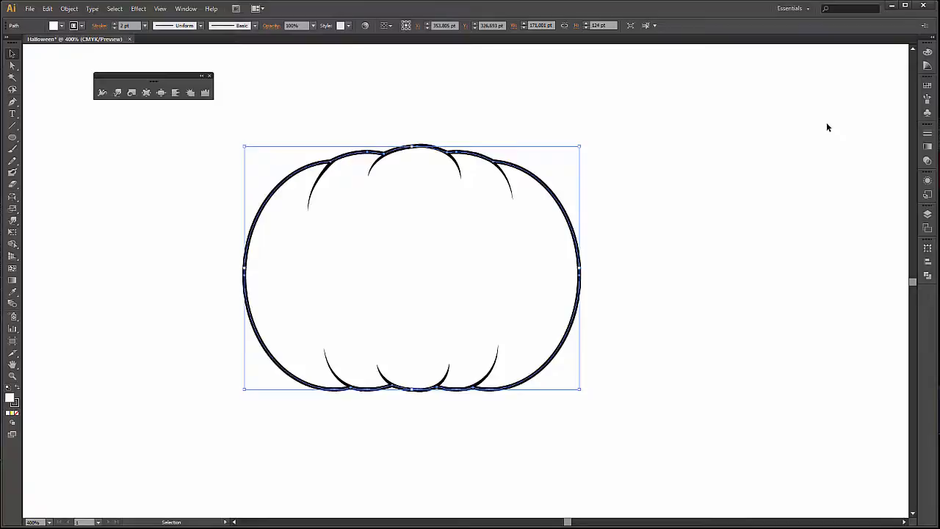
left_click(185, 9)
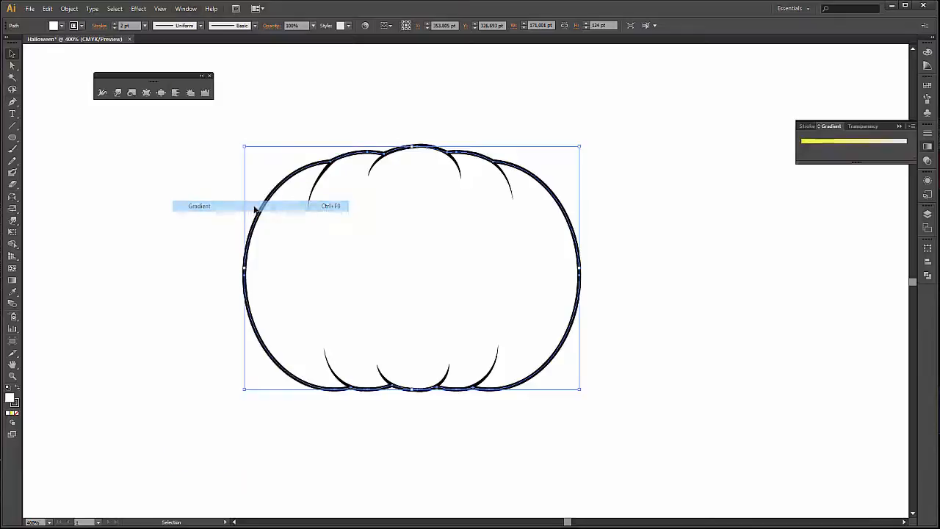
left_click(254, 206)
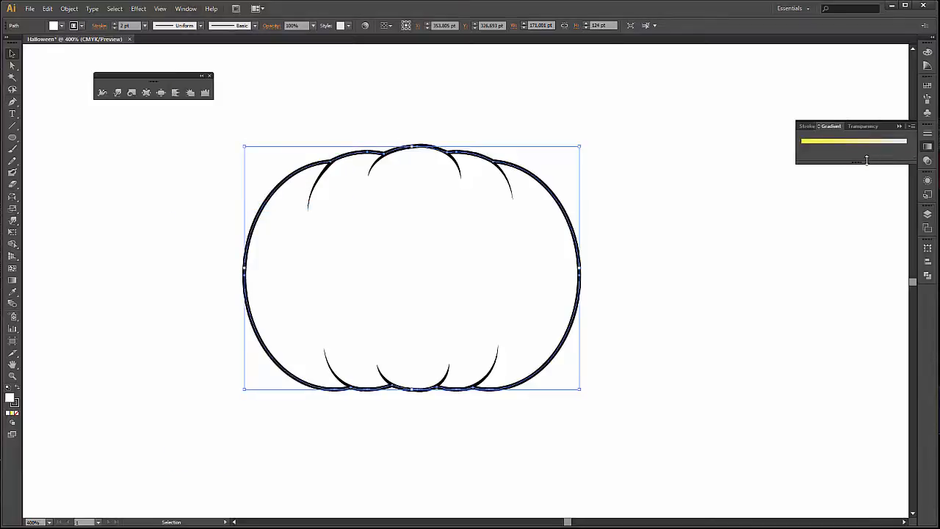
Show the full gradient options and fill the pumpkin body with the yellow to light grey linear gradient.
left_click_drag(868, 163, 873, 212)
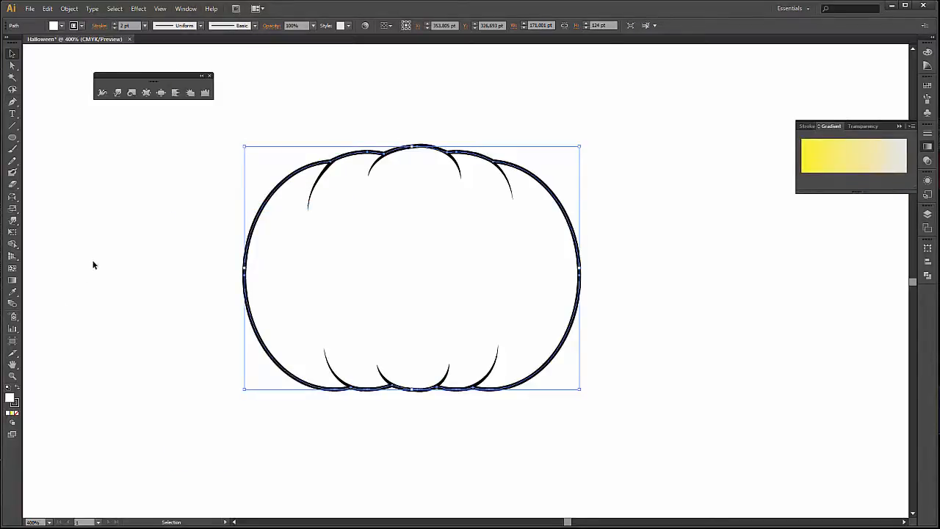
left_click(14, 280)
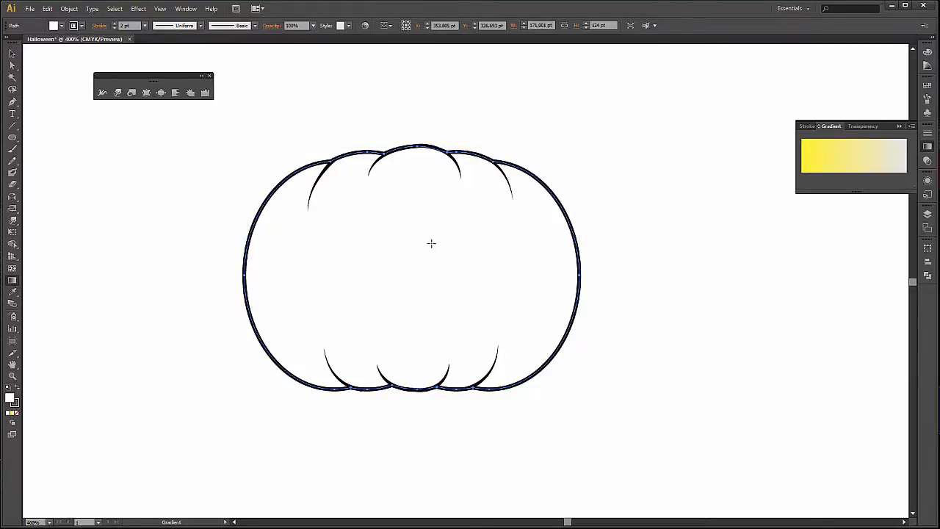
left_click(818, 128)
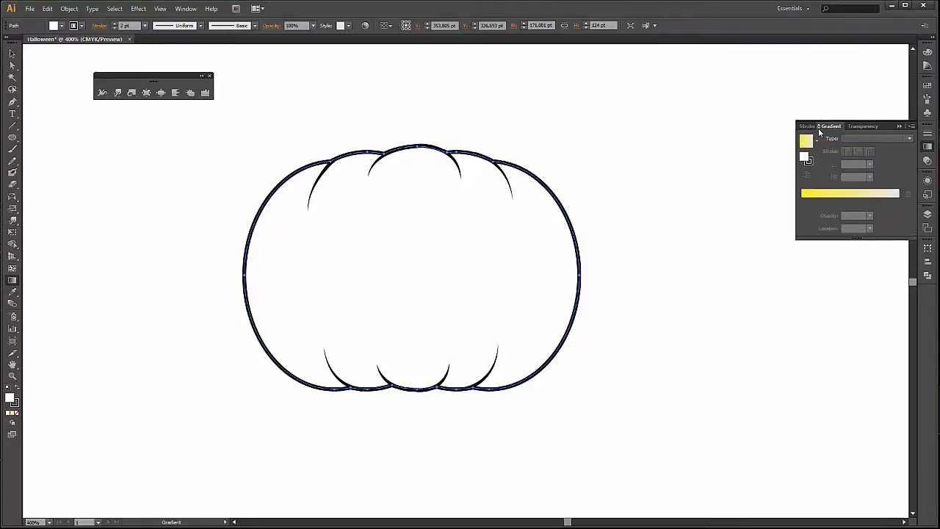
left_click(818, 127)
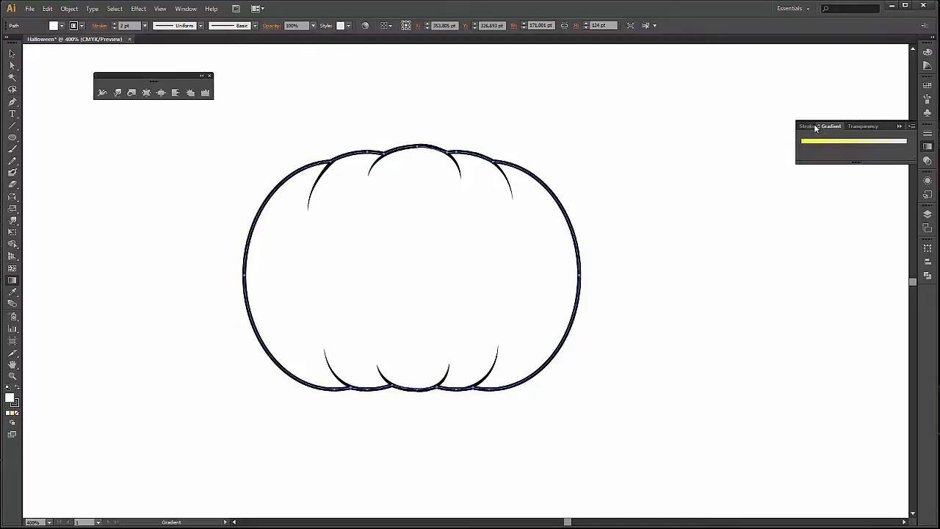
left_click(816, 128)
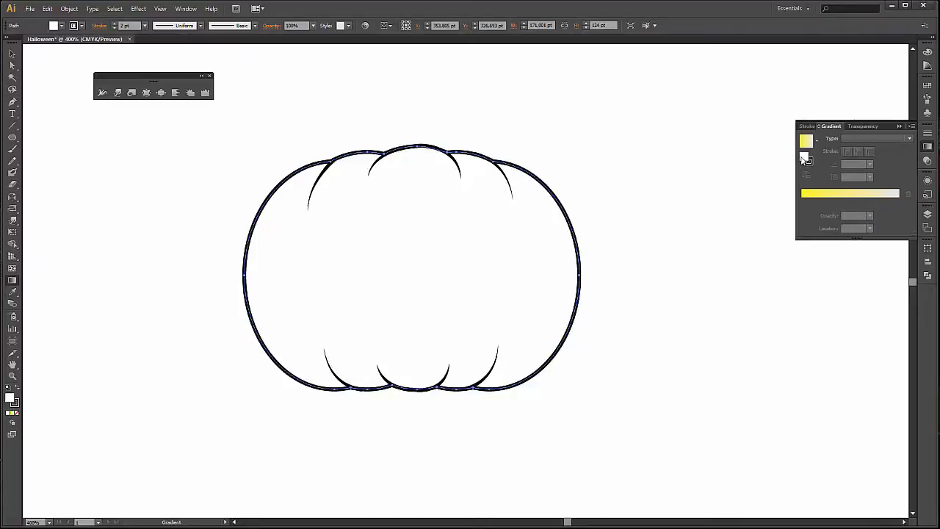
left_click(407, 283)
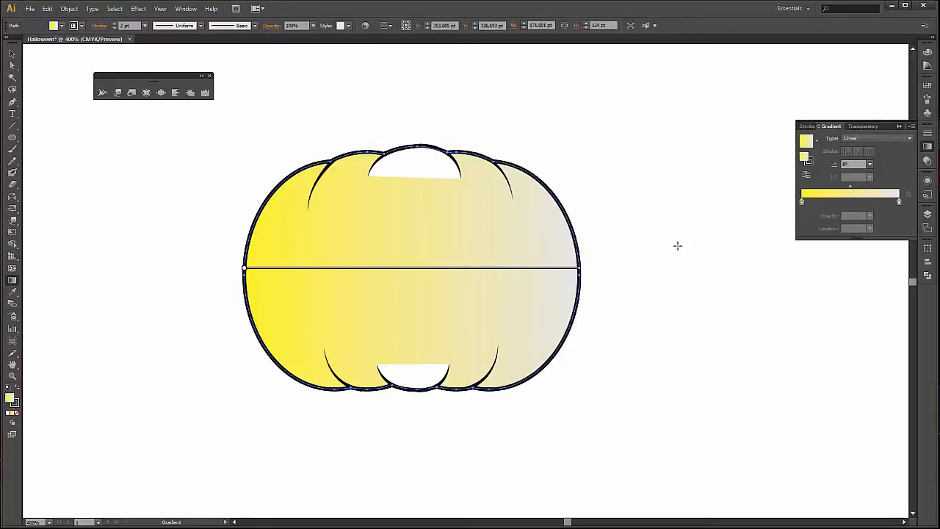
Set the fill of the top and bottom centre lobe paths to None and deselect them.
key("v")
left_click(466, 112)
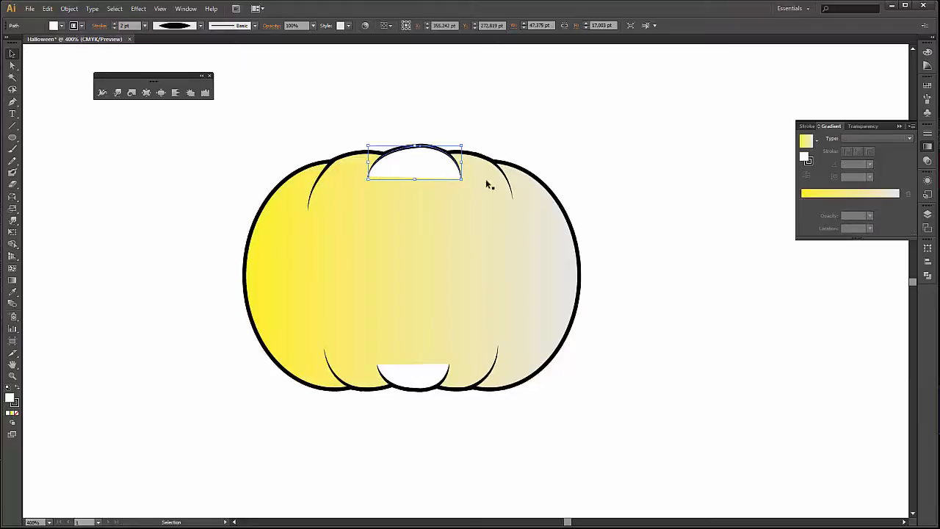
left_click(387, 382, "shift")
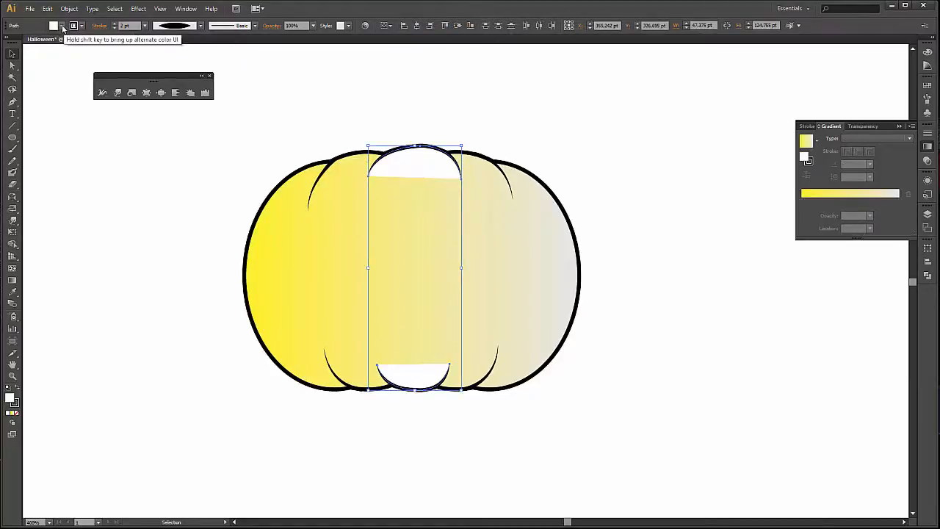
left_click(18, 414)
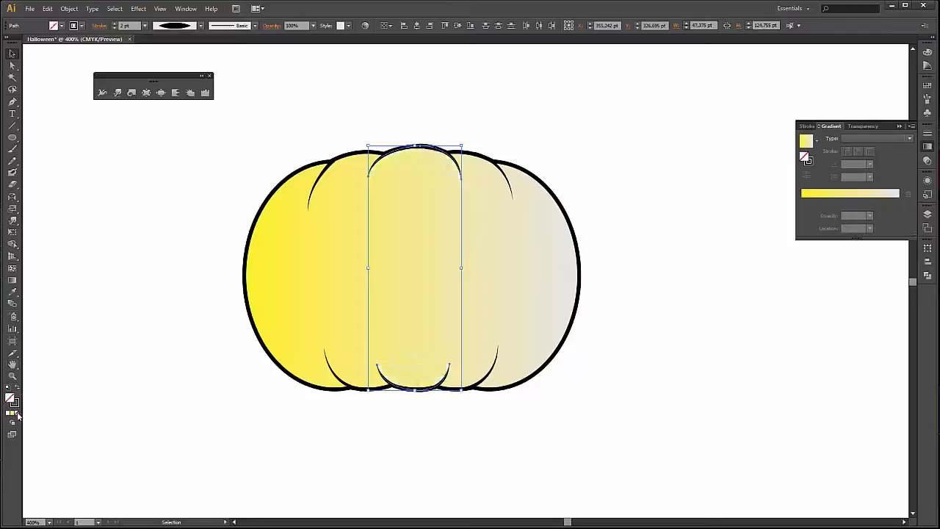
left_click(170, 302)
Change the pumpkin body's gradient type to Radial and extend its radius to just beyond the body's right edge.
left_click(326, 250)
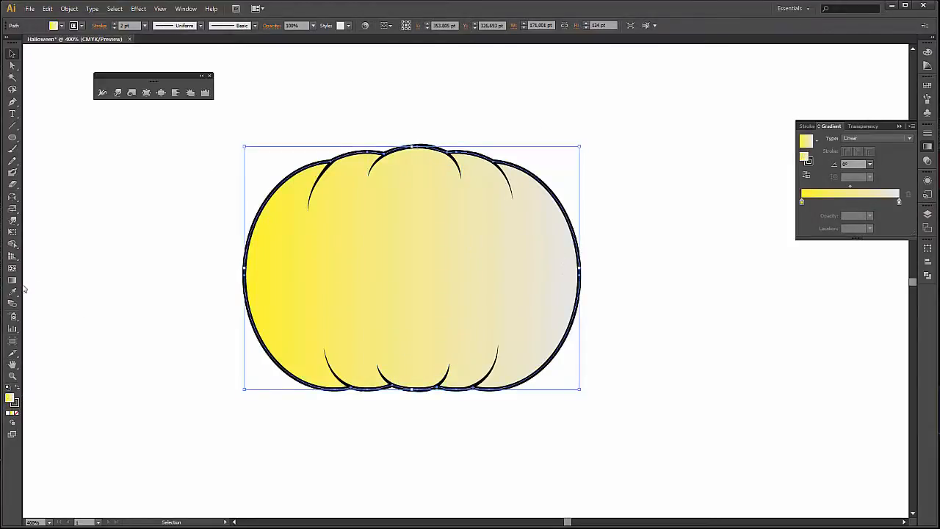
left_click(12, 279)
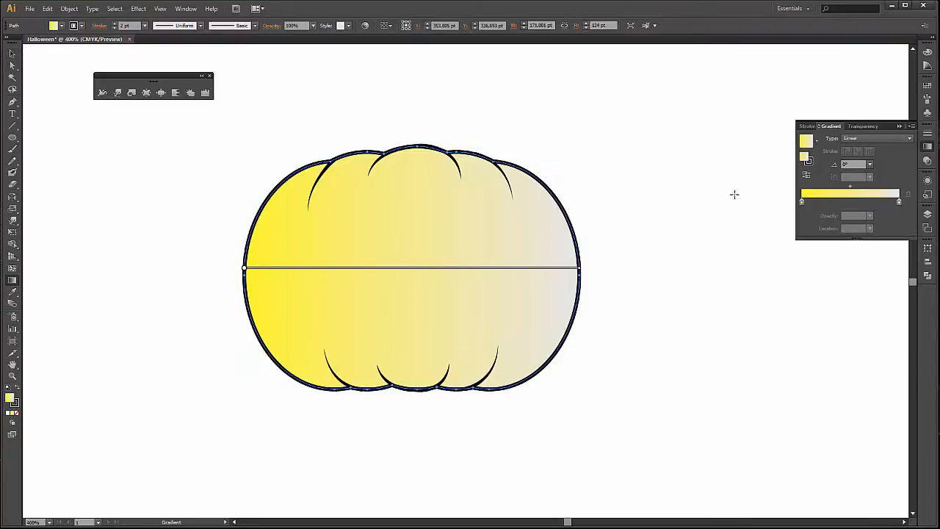
left_click(901, 139)
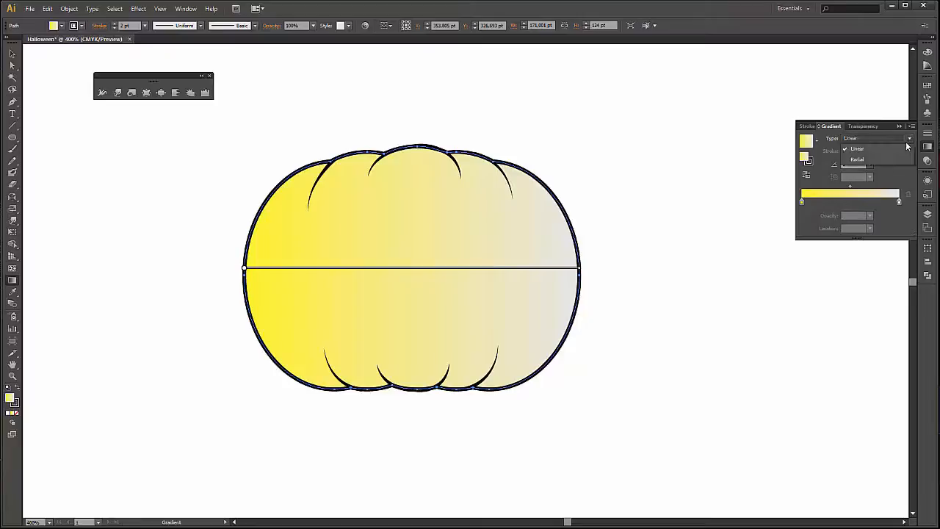
left_click(857, 158)
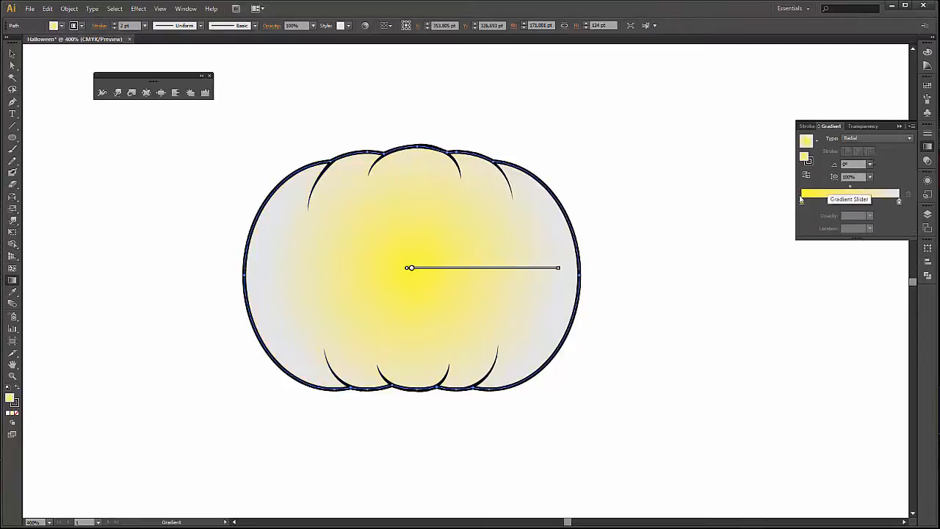
mouse_move(559, 270)
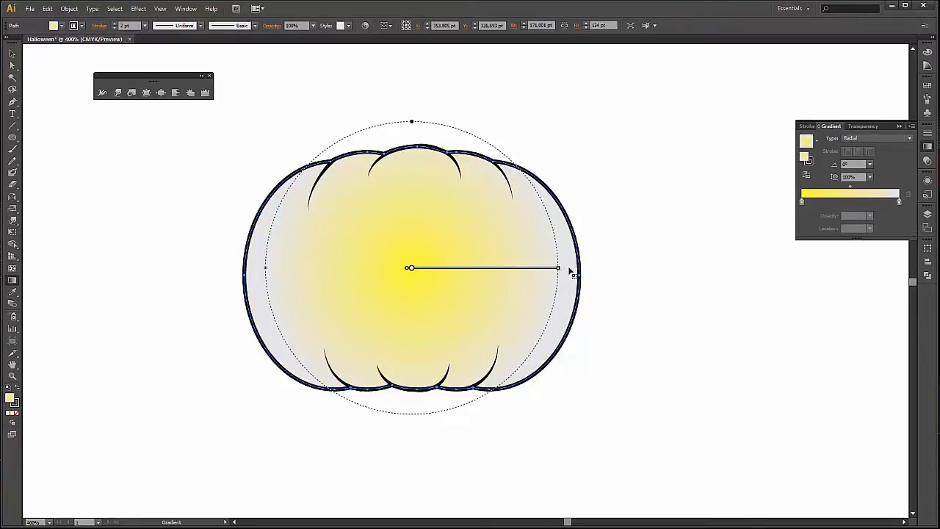
left_click_drag(559, 269, 603, 270)
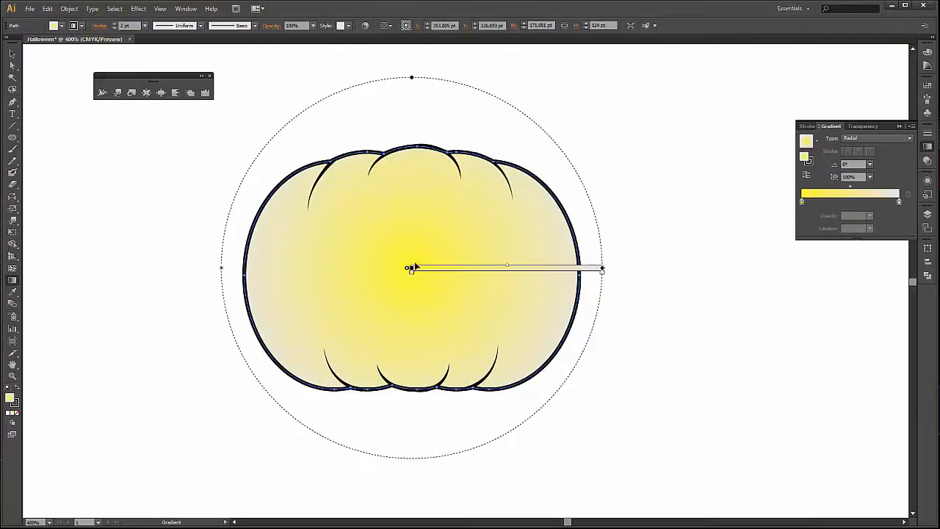
Recolour the pumpkin body's radial gradient with a yellow centre stop and a light orange outer stop (C=0 M=35 Y=85 K=0), and deselect it.
left_click(801, 202)
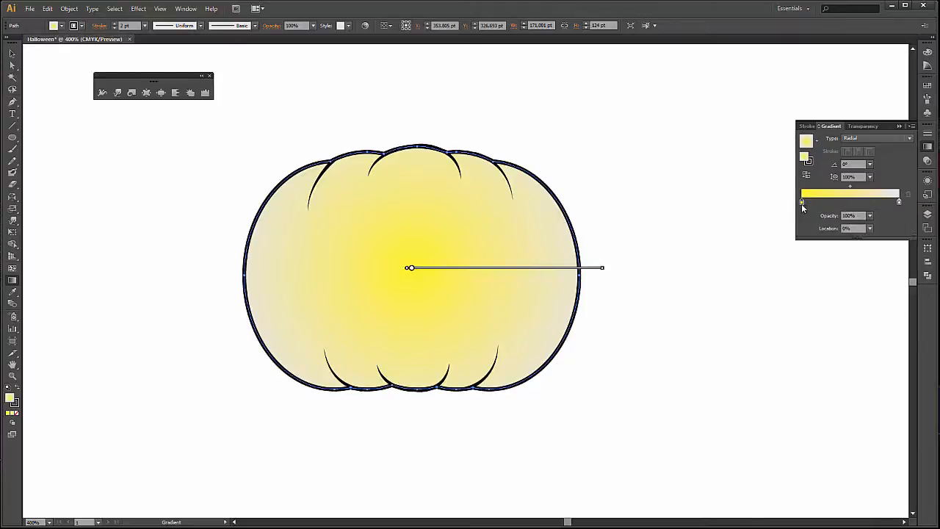
double_click(802, 203)
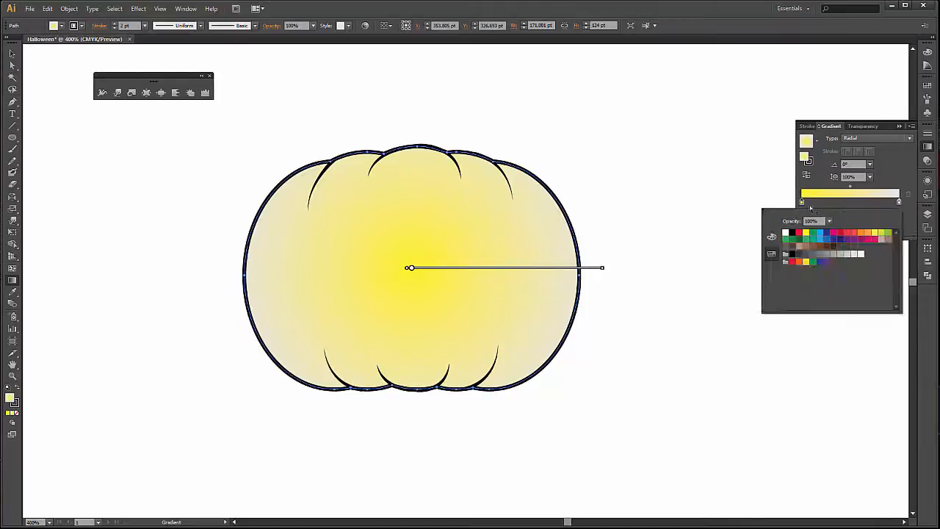
left_click(868, 235)
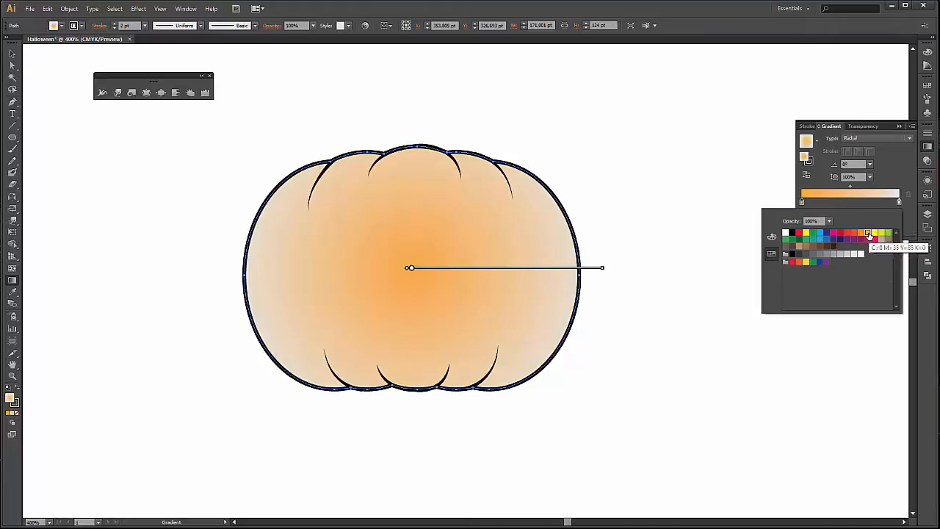
left_click(874, 234)
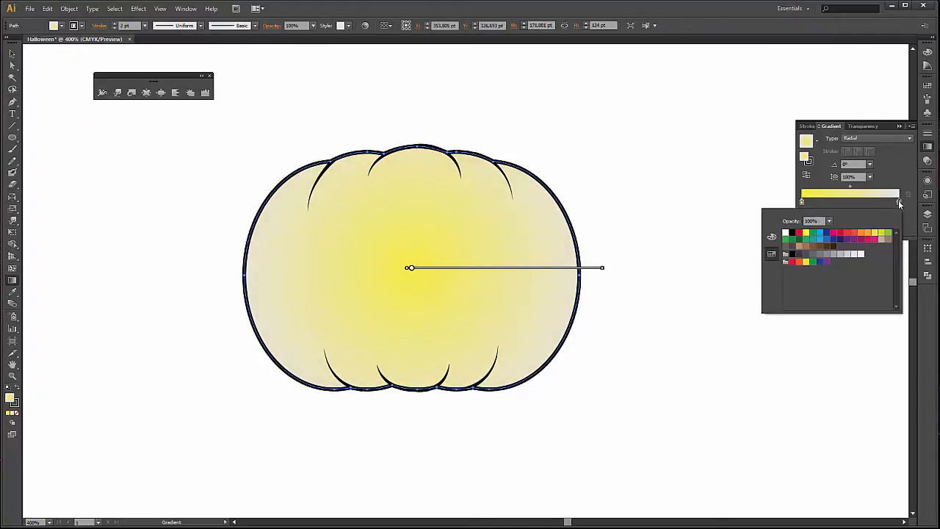
left_click(862, 233)
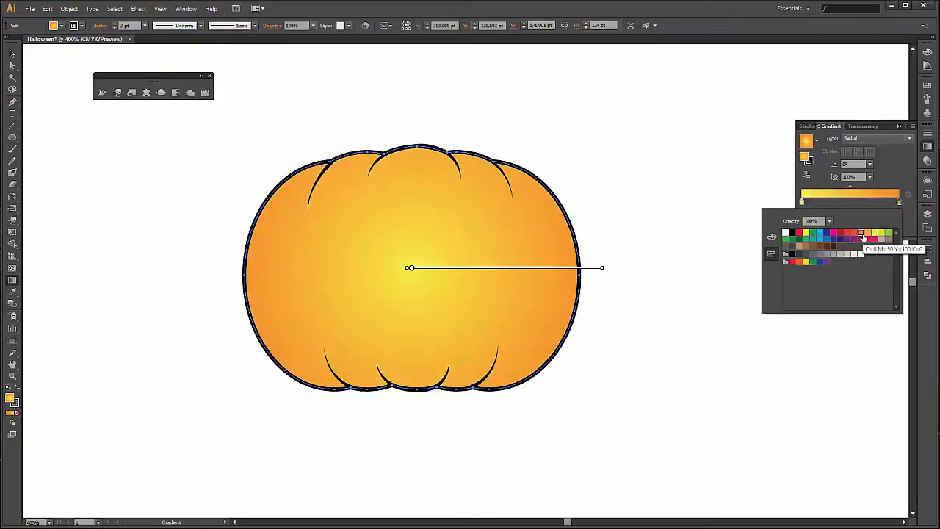
left_click(867, 235)
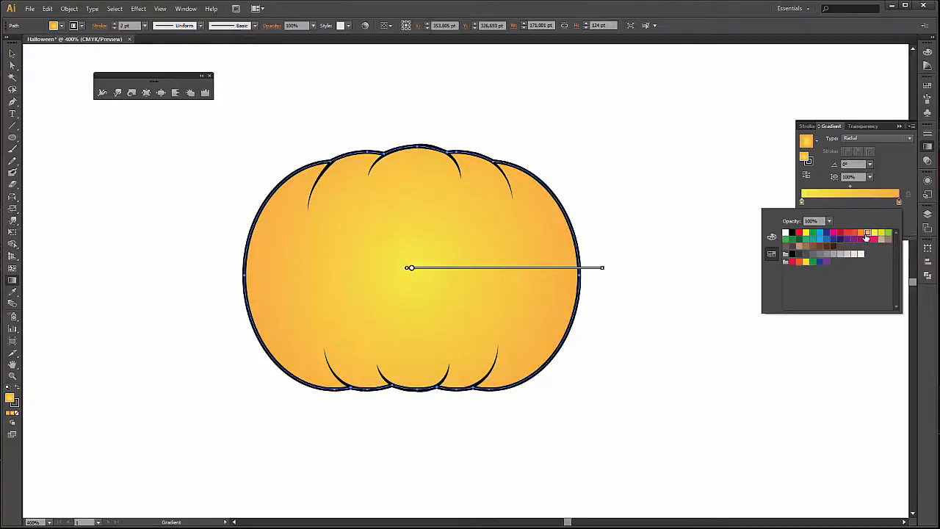
left_click(11, 57)
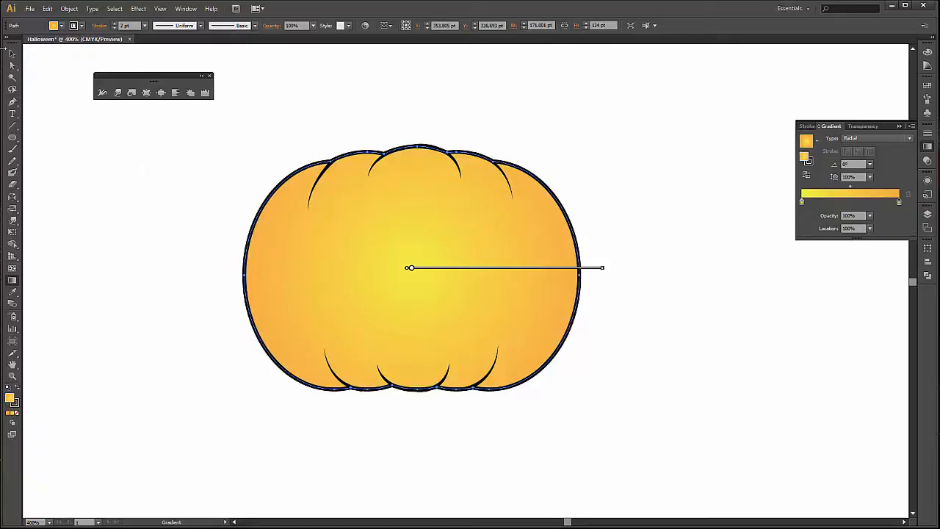
left_click(11, 56)
left_click(144, 155)
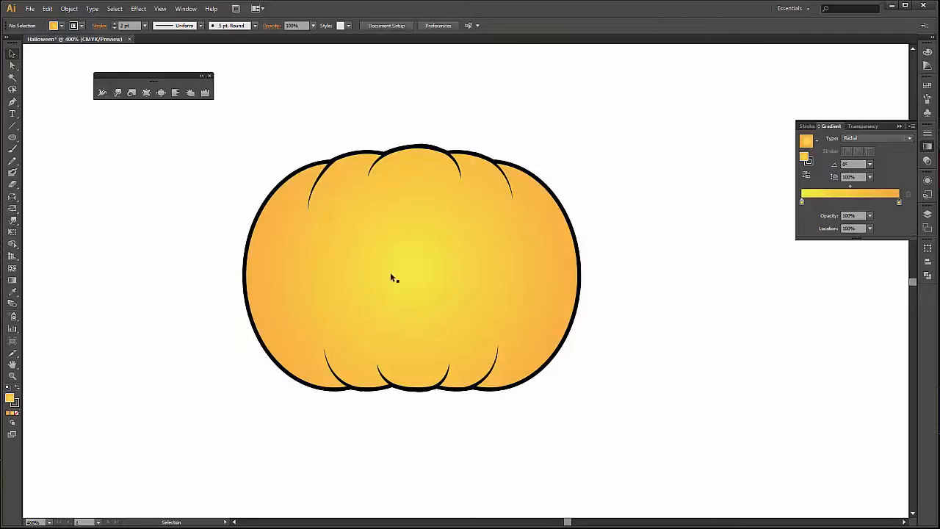
Set up the Pen tool with no stroke and a dark brown fill for drawing the pumpkin's face.
left_click_drag(90, 276, 143, 276)
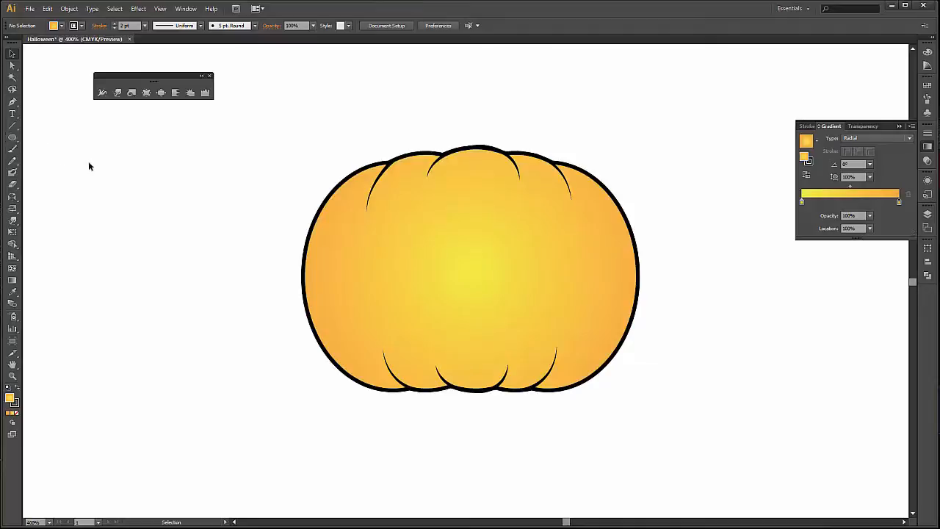
left_click(13, 102)
left_click(83, 28)
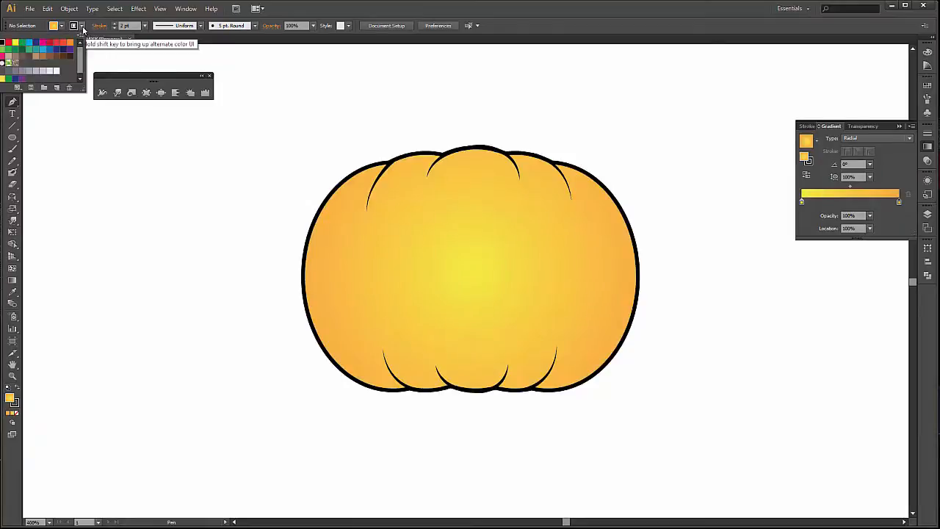
left_click(3, 42)
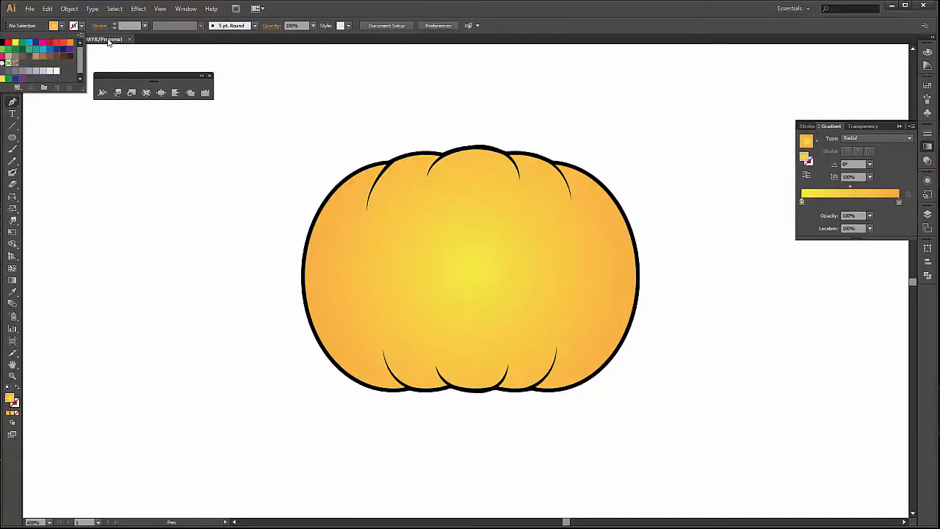
left_click(61, 27)
left_click(61, 28)
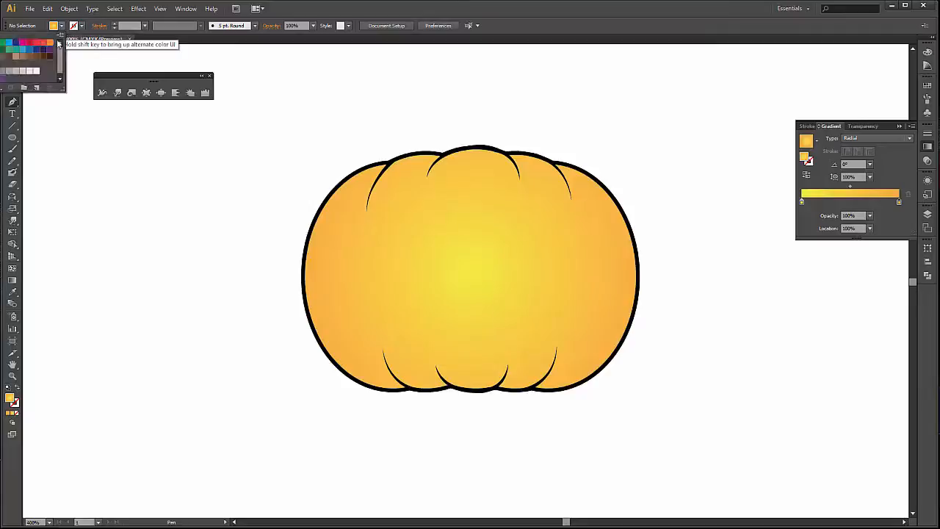
left_click(50, 56)
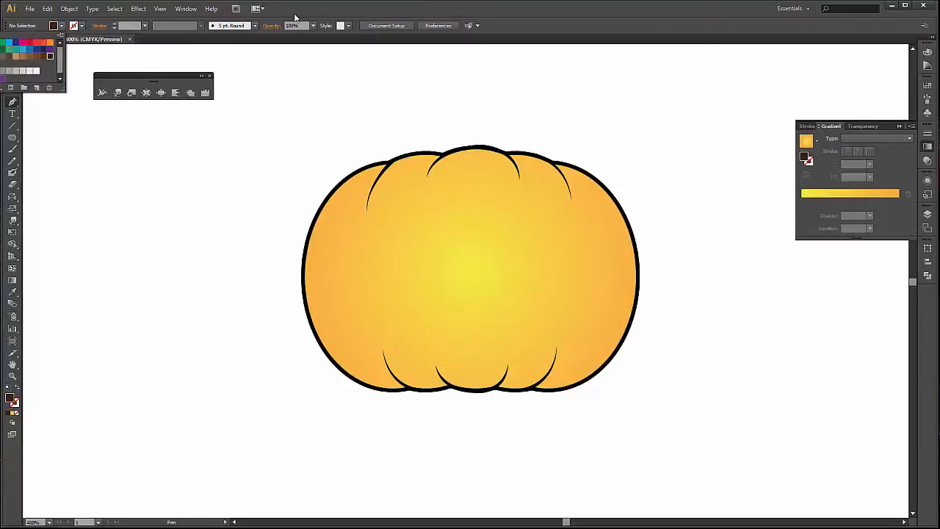
left_click(468, 12)
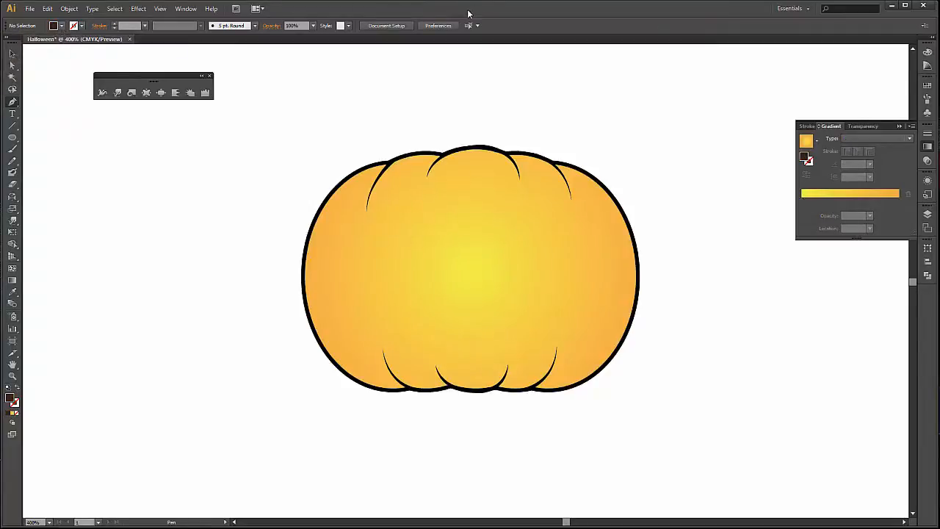
Draw the arched upper edge of a small closed eye with the Pen tool on the blank area beside the pumpkin.
left_click(107, 206)
scroll(106, 211, "up", 3, "alt")
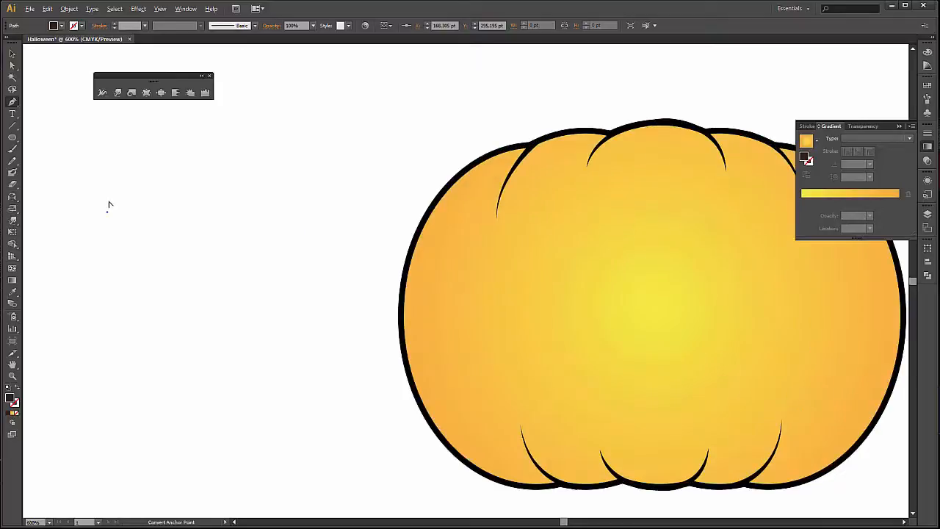
scroll(86, 226, "up", 1, "alt")
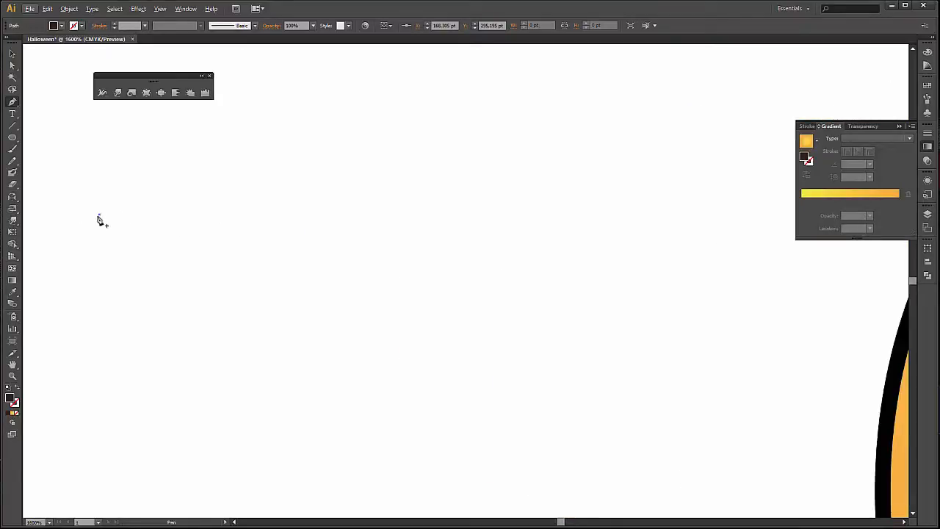
key("ctrl+z")
left_click(247, 256)
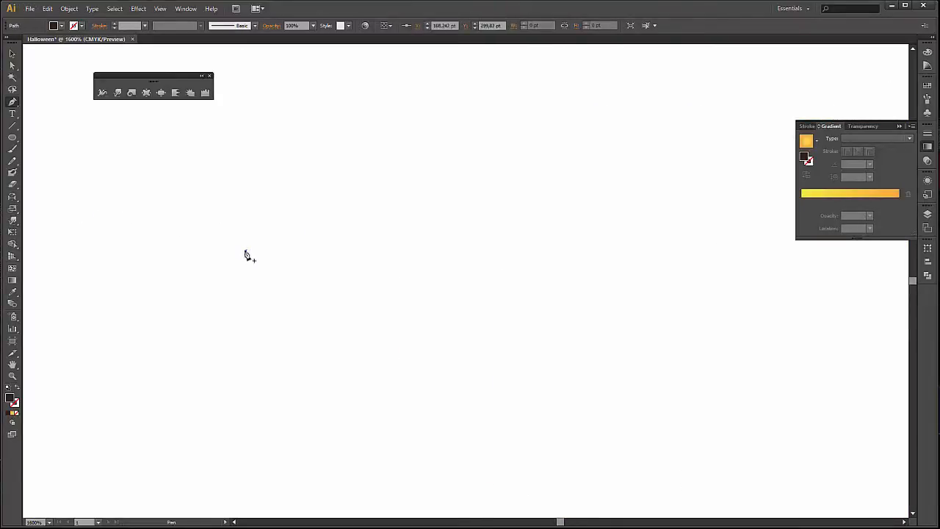
left_click(379, 253)
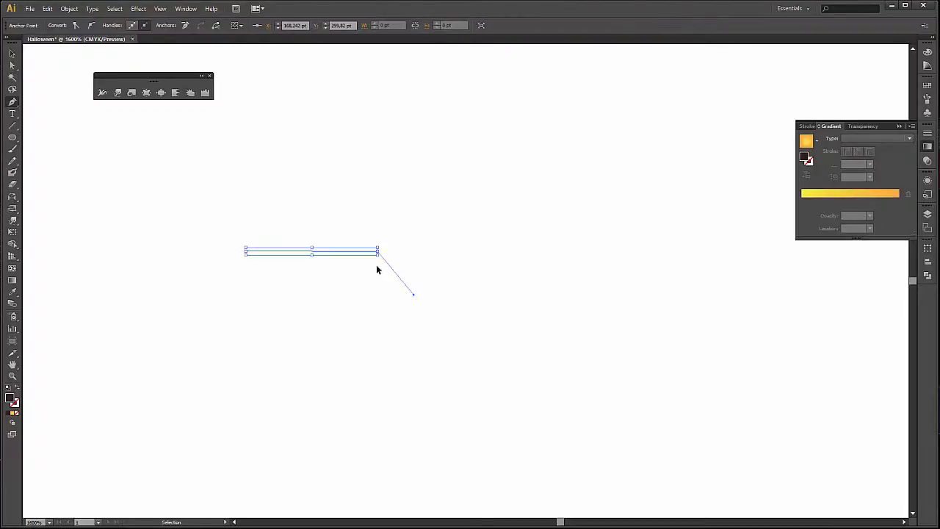
key("ctrl+z")
left_click(376, 254)
left_click_drag(377, 254, 443, 331)
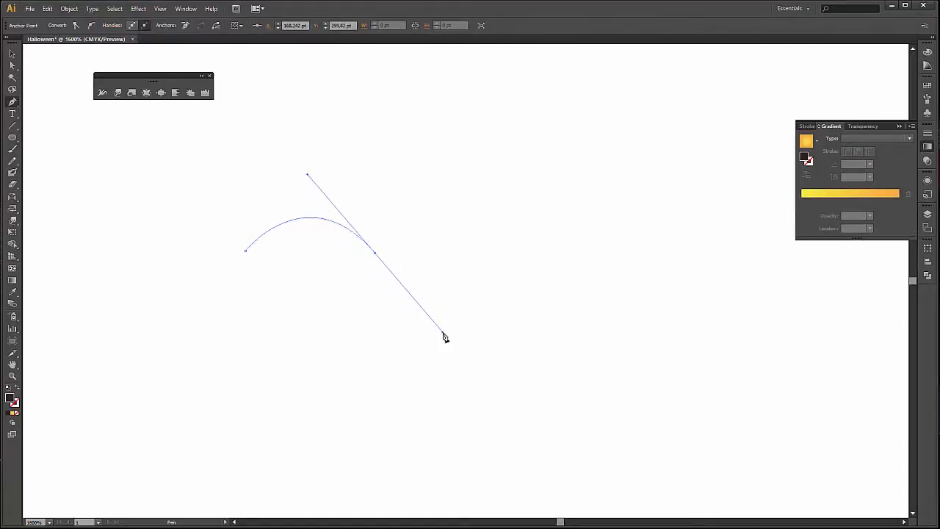
Close the eye path with a shallower lower curve, forming a tapered crescent about 16.4 × 4.5 pt.
left_click(376, 255)
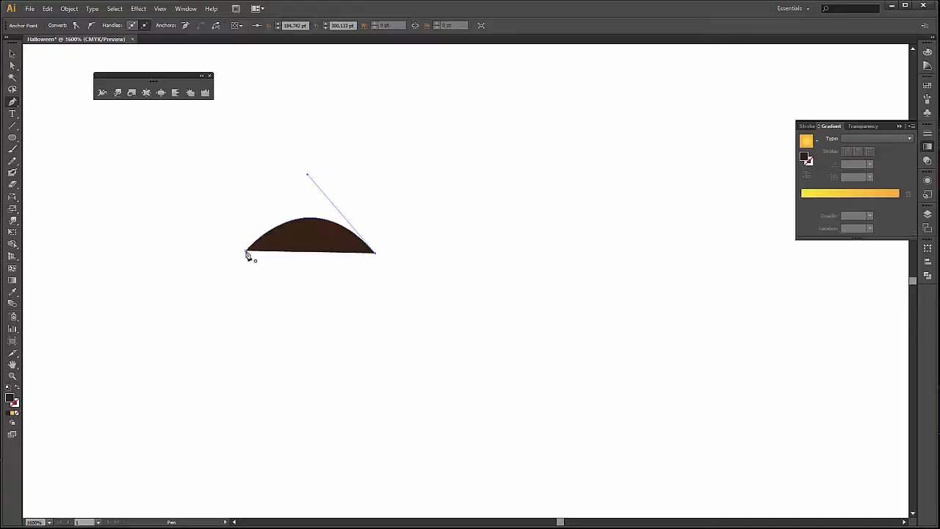
left_click_drag(245, 253, 199, 304)
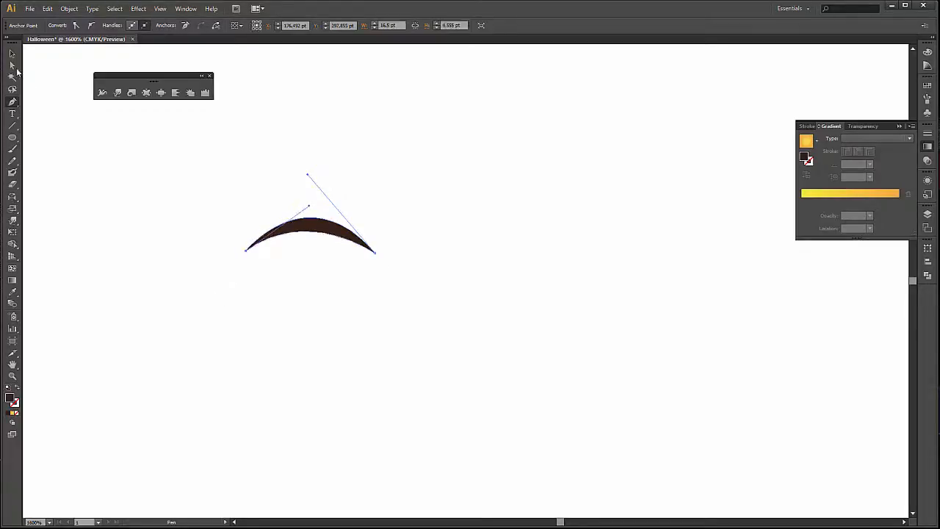
left_click(12, 55)
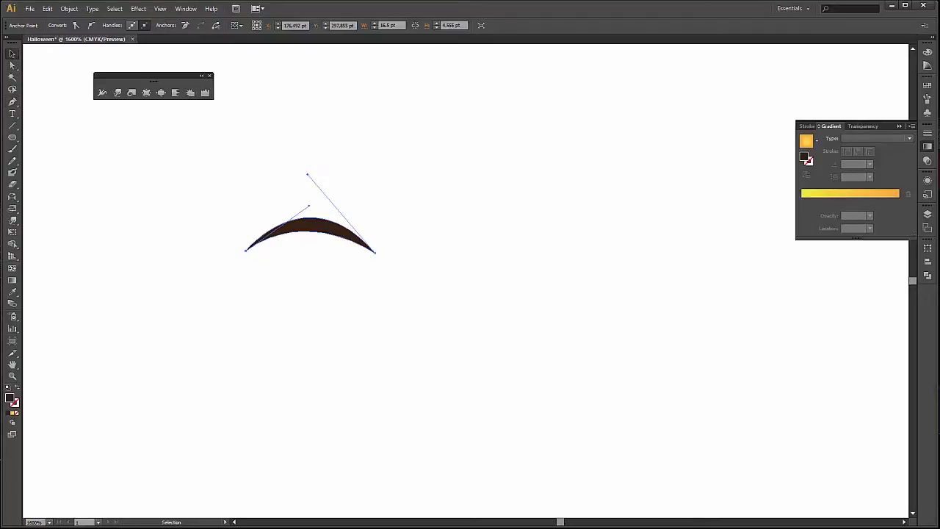
key("ctrl+z")
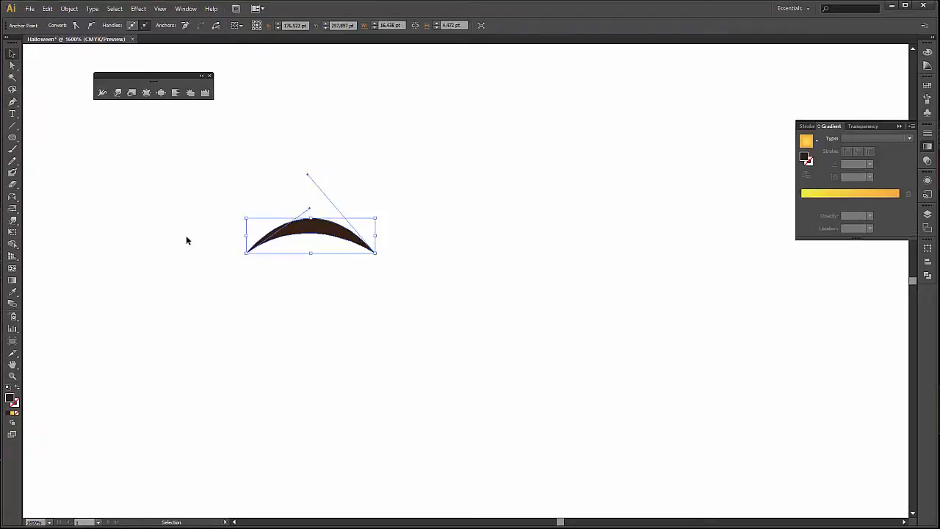
Duplicate the crescent eye about 29 pt horizontally to its right and deselect the copy.
left_click(259, 236)
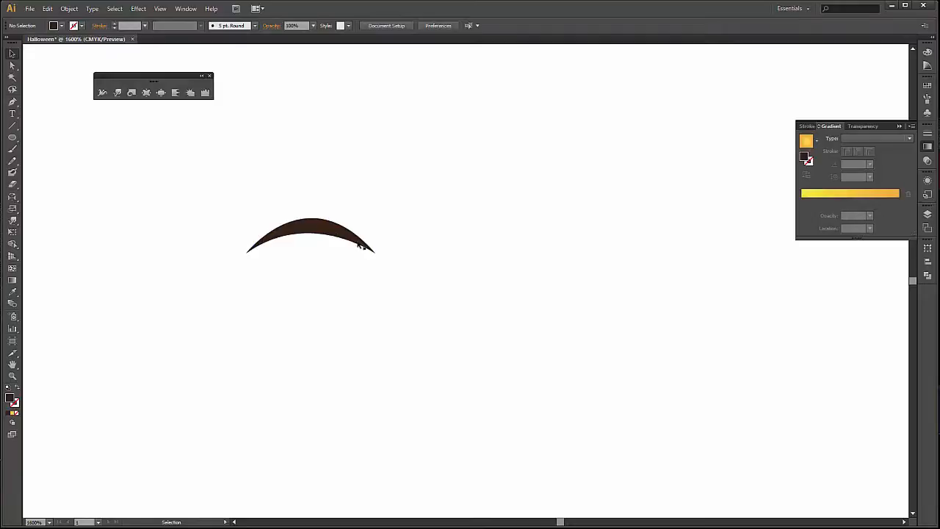
left_click_drag(309, 236, 530, 232)
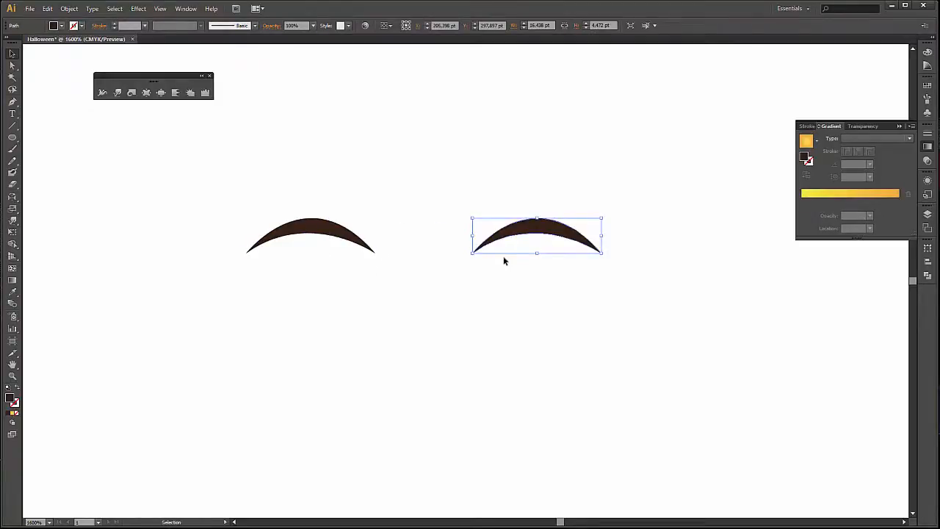
left_click(529, 330)
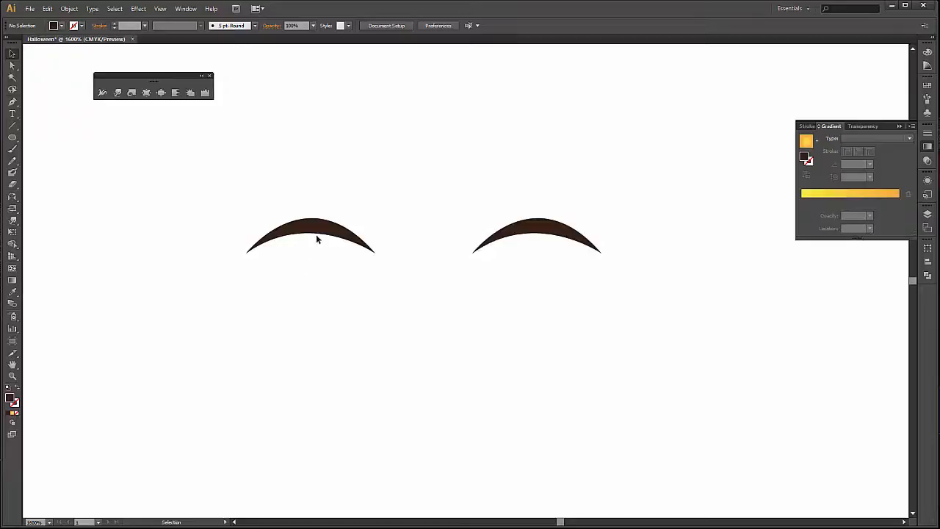
Copy an eye below the pair, flip it upside down and enlarge it into a smiling mouth about 46 × 12 pt.
left_click_drag(316, 238, 357, 372, "alt")
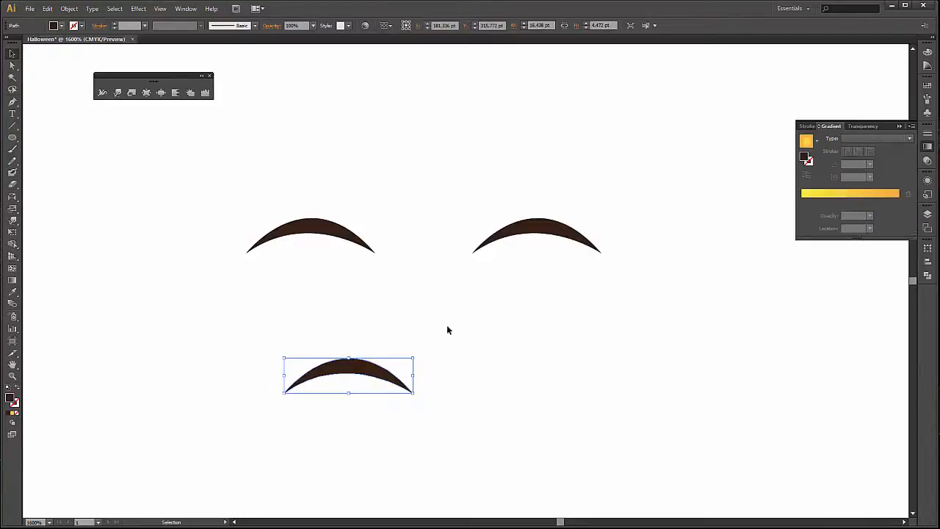
left_click_drag(417, 355, 273, 390)
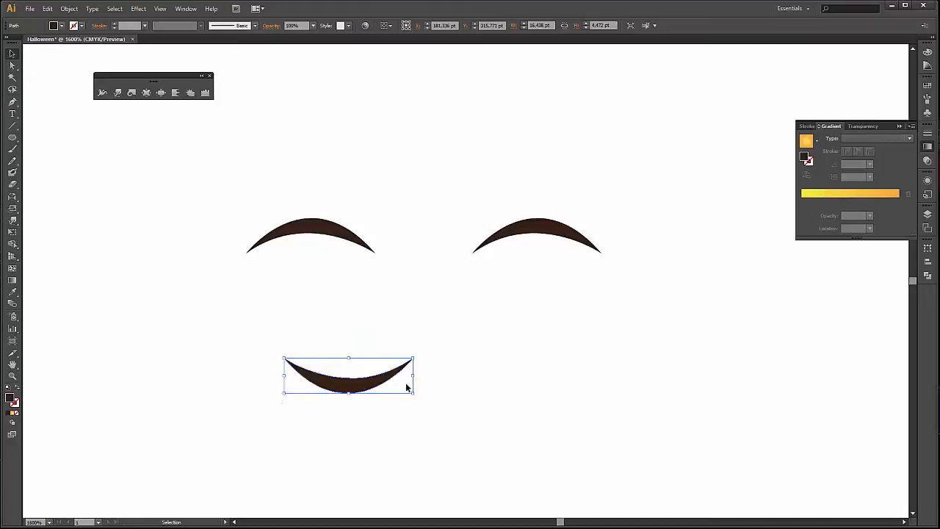
left_click_drag(414, 359, 601, 334)
left_click_drag(471, 379, 442, 381)
left_click_drag(573, 336, 617, 321)
left_click_drag(437, 396, 436, 415)
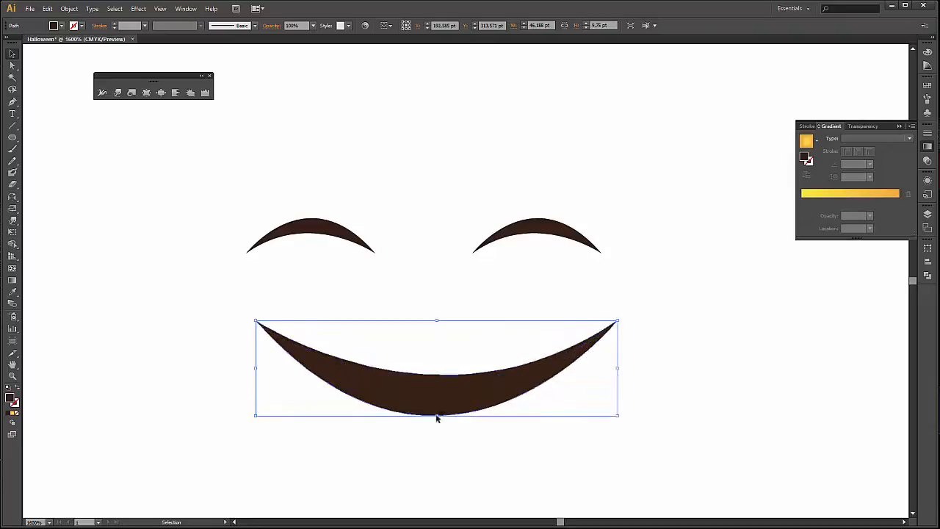
left_click(707, 363)
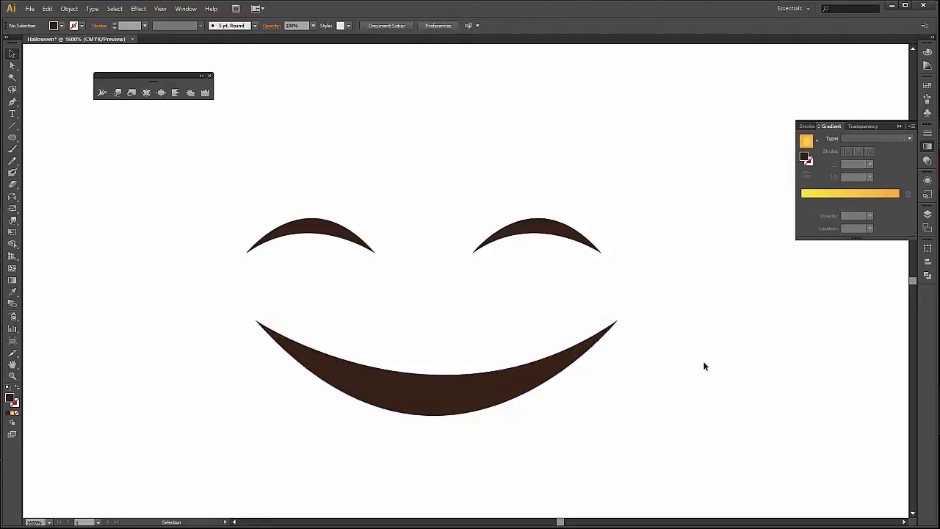
Cut a tooth notch into the mouth's upper edge, right of centre, by subtracting a rectangle about 2.6 × 3.3 pt with Minus Front.
left_click_drag(12, 137, 41, 138)
left_click_drag(490, 359, 510, 383)
key("v")
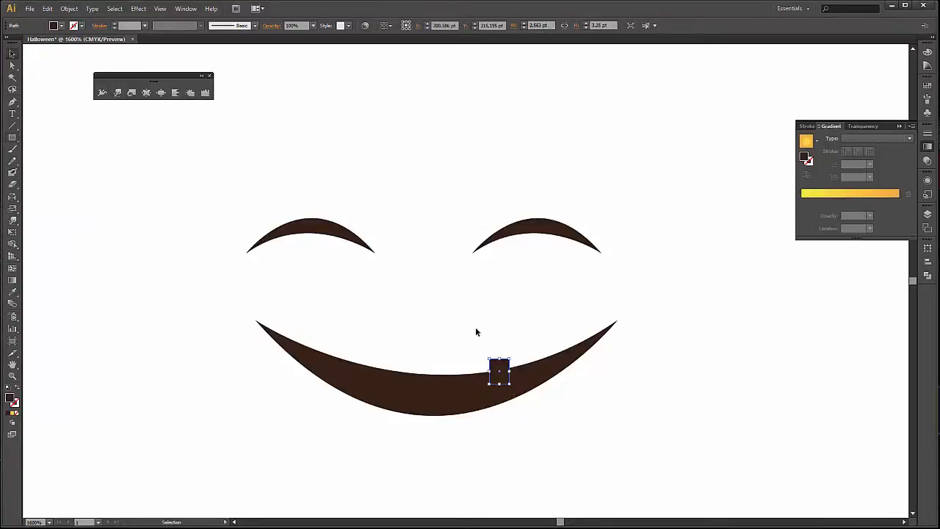
left_click_drag(445, 356, 548, 423)
left_click(926, 282)
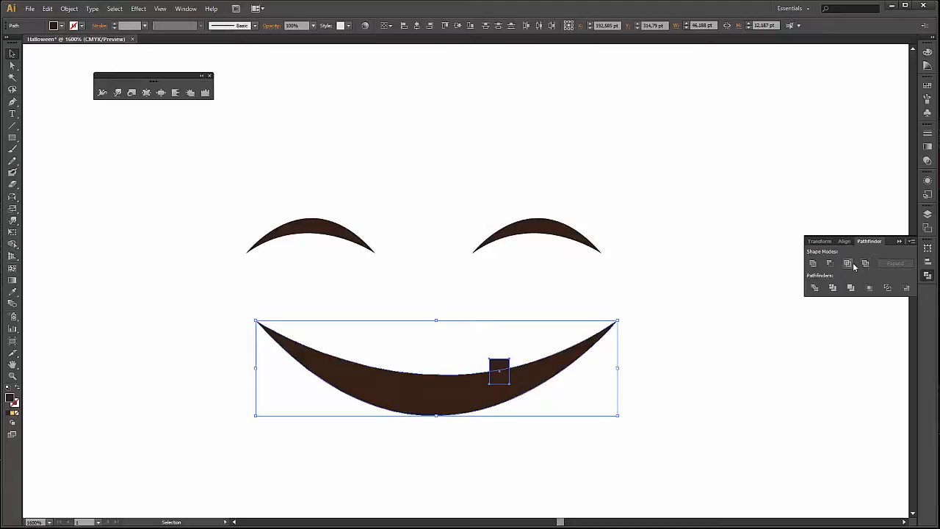
left_click(830, 264)
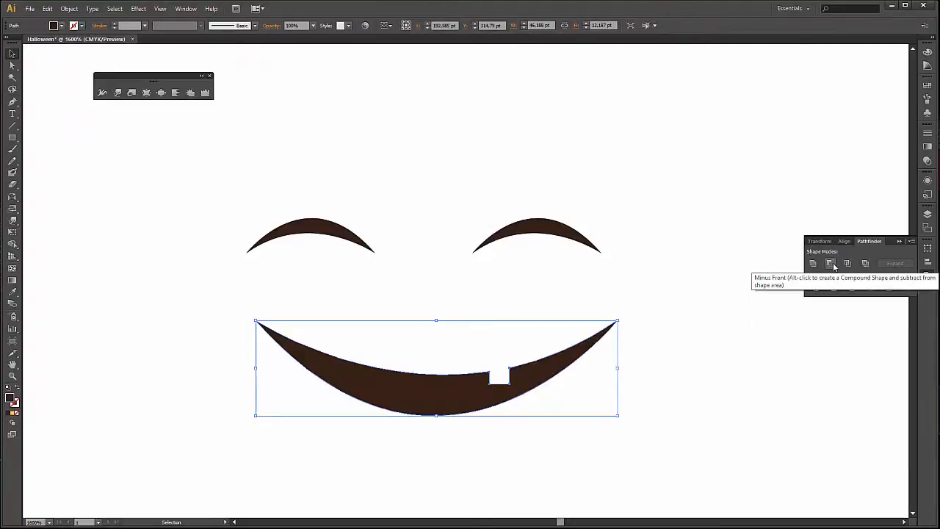
left_click(658, 253)
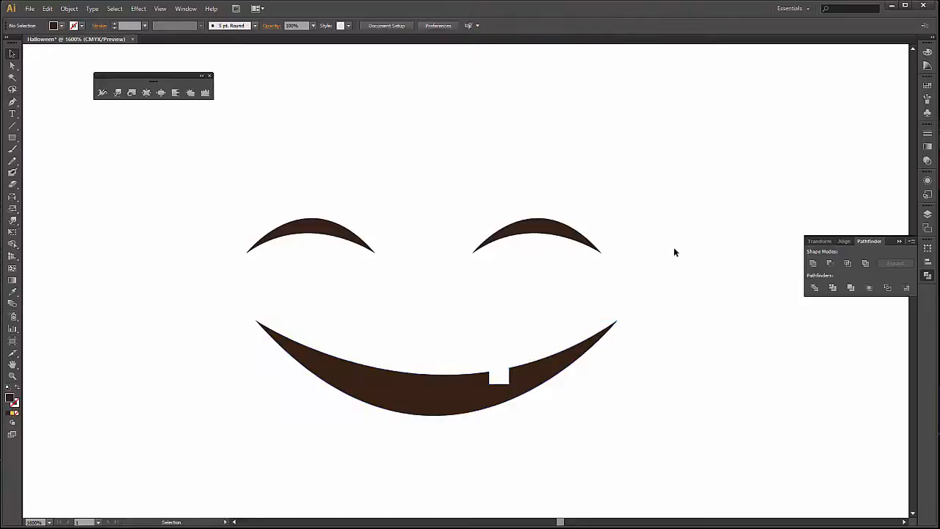
scroll(676, 249, "down", 2)
left_click_drag(636, 246, 273, 248)
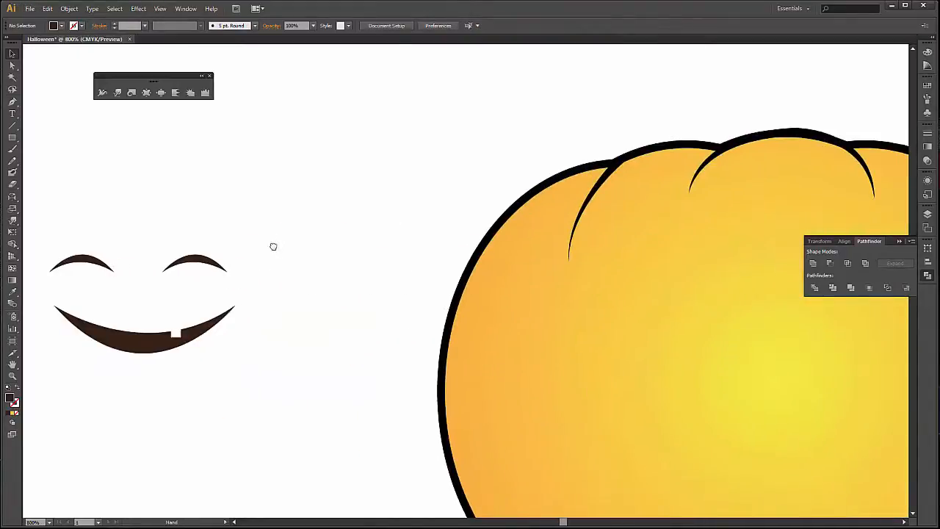
Move the eyes and mouth together onto the pumpkin's front and enlarge the face to about 108 × 58 pt.
scroll(357, 266, "down", 1)
left_click_drag(181, 238, 295, 320)
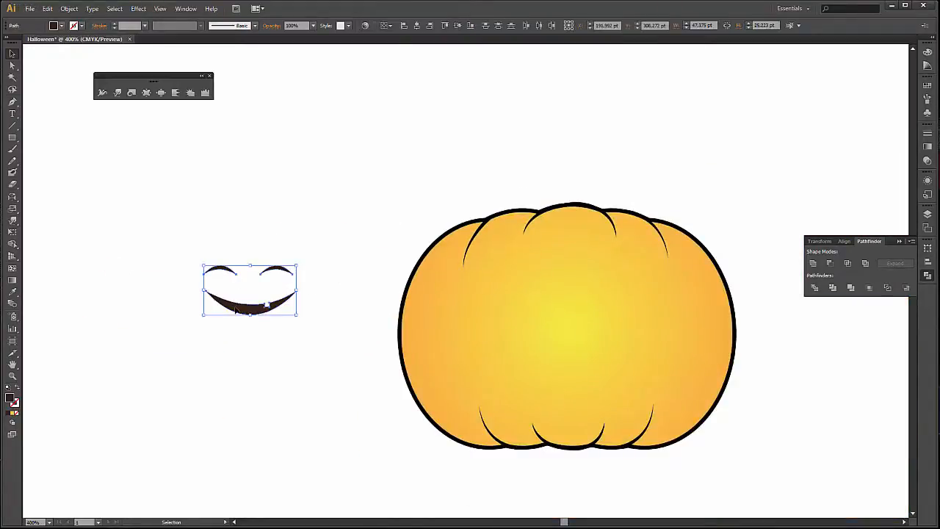
left_click_drag(243, 307, 671, 398)
left_click(761, 413)
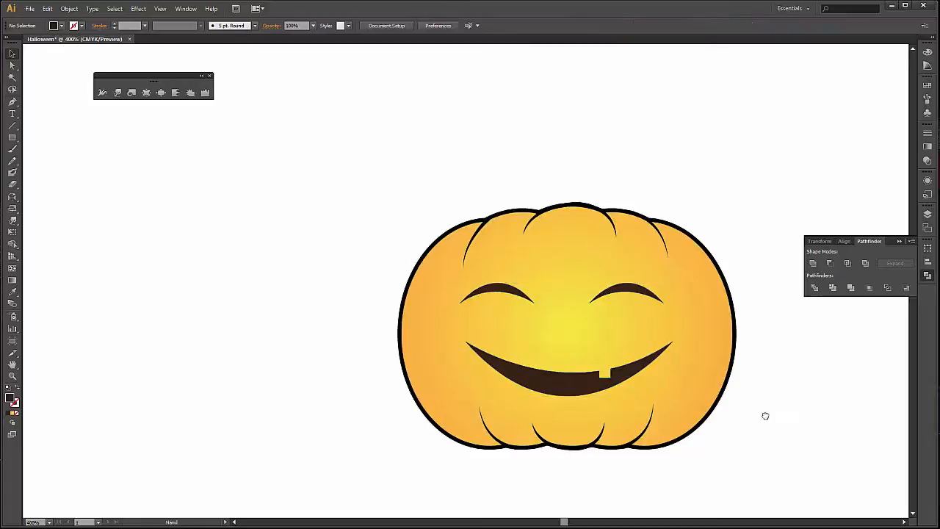
left_click_drag(764, 414, 571, 379)
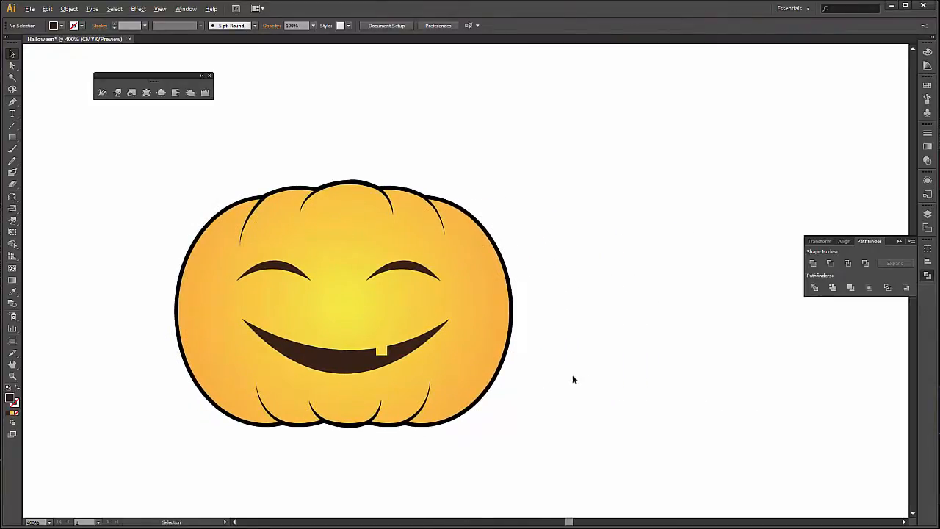
Recolour both eyes and the mouth dark maroon by setting their fill's magenta to 100%, and deselect them.
scroll(573, 376, "down", 3)
scroll(609, 340, "up", 2)
key("alt")
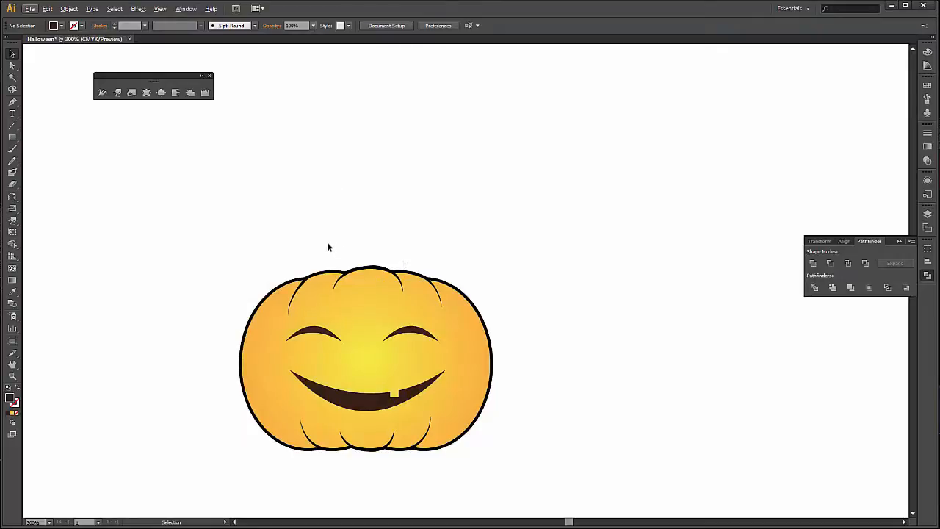
scroll(295, 242, "up", 2)
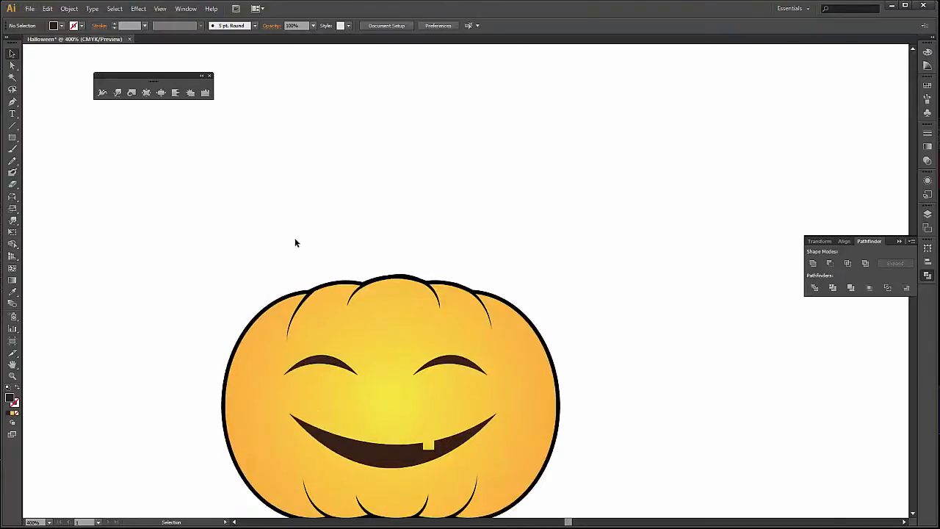
scroll(294, 242, "down", 1)
scroll(295, 239, "down", 1)
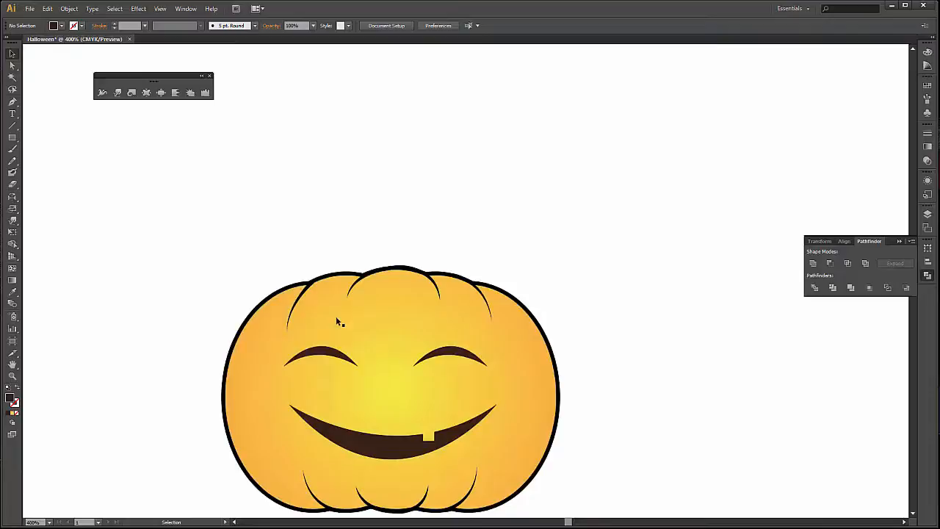
double_click(315, 354)
double_click(602, 245)
left_click(328, 353)
left_click(448, 357, "shift")
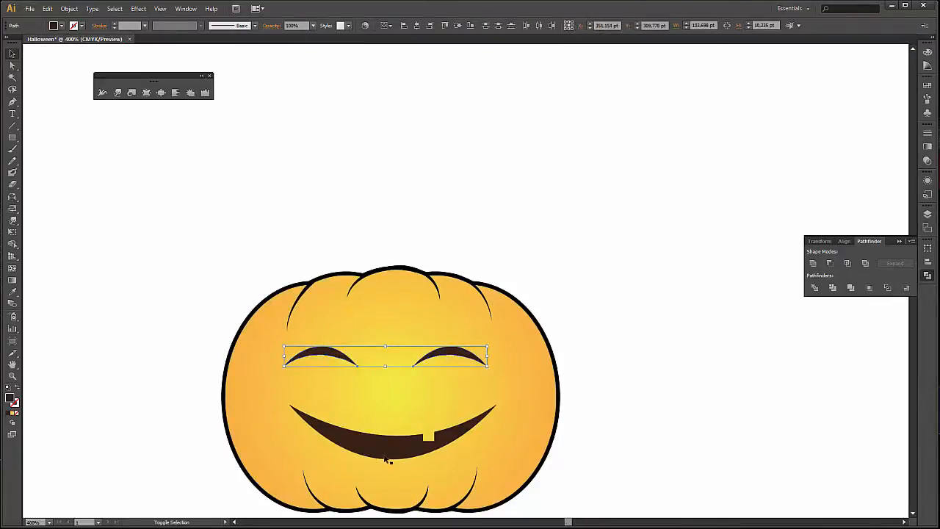
left_click(385, 456, "shift")
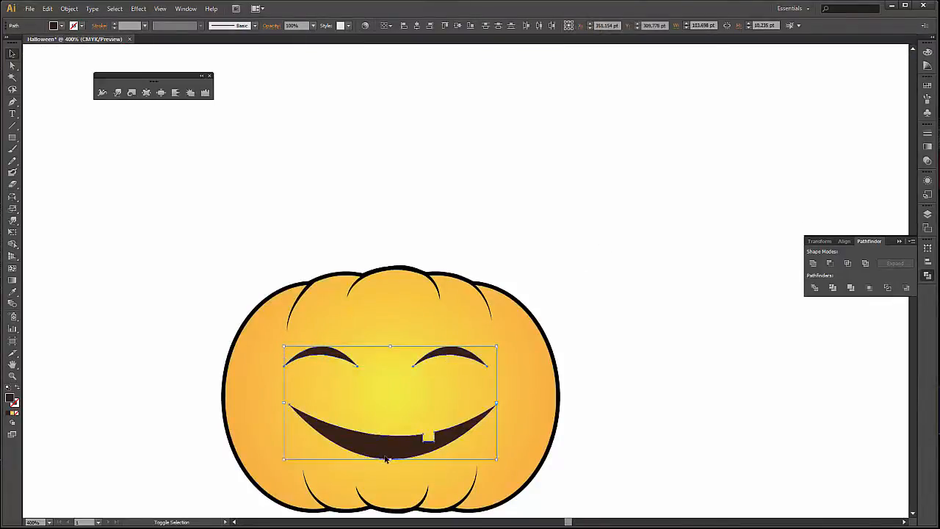
left_click(54, 29, "shift")
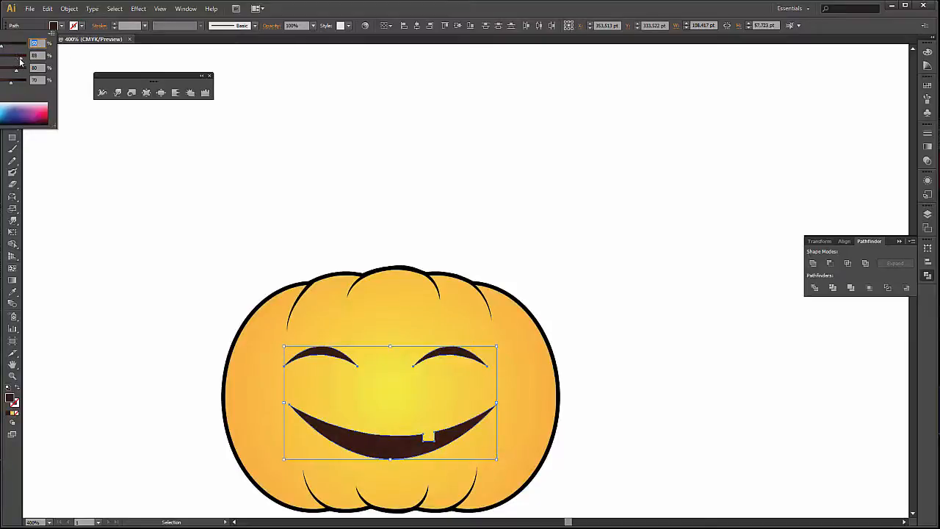
left_click_drag(23, 61, 26, 60)
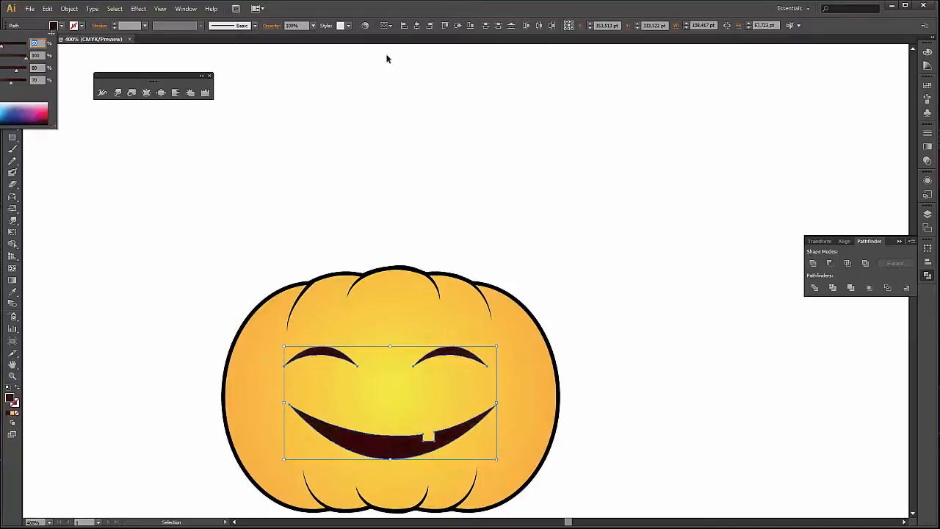
left_click(414, 7)
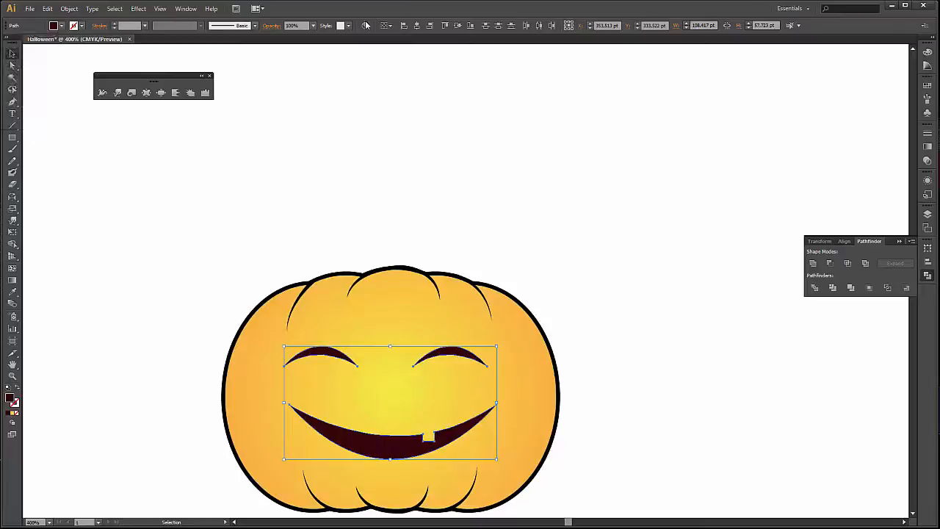
left_click(262, 198)
Draw a green ellipse without stroke, about 79 × 31 pt, over the pumpkin's upper edge.
scroll(417, 191, "down", 1)
key("space")
left_click_drag(518, 241, 486, 238)
left_click_drag(13, 138, 92, 159)
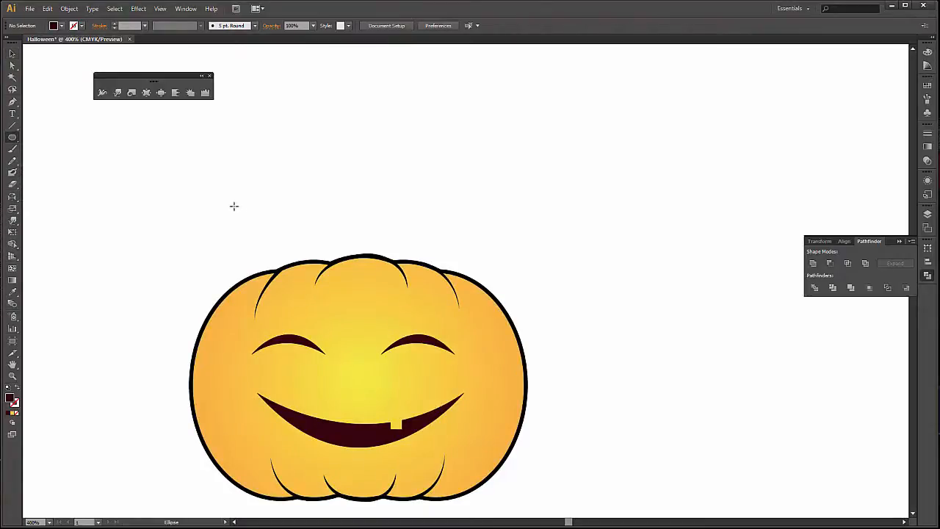
left_click(54, 28)
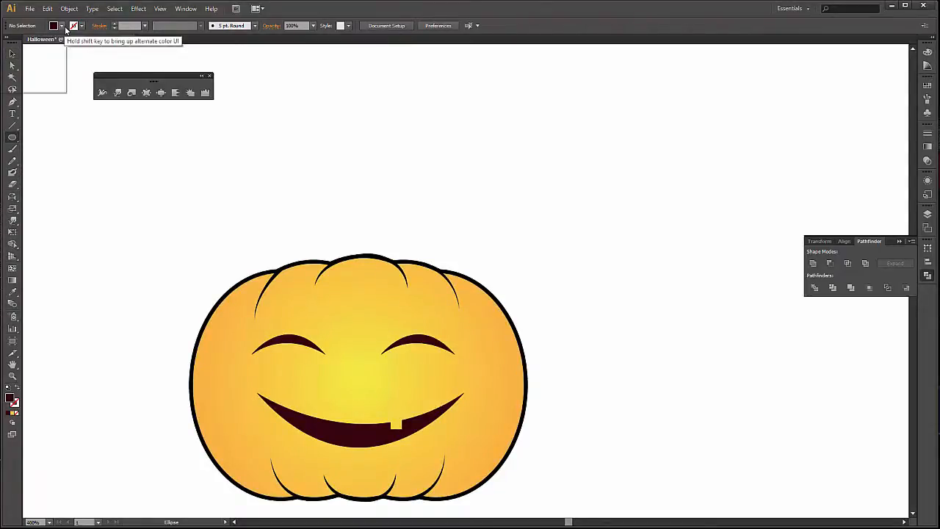
left_click(8, 47)
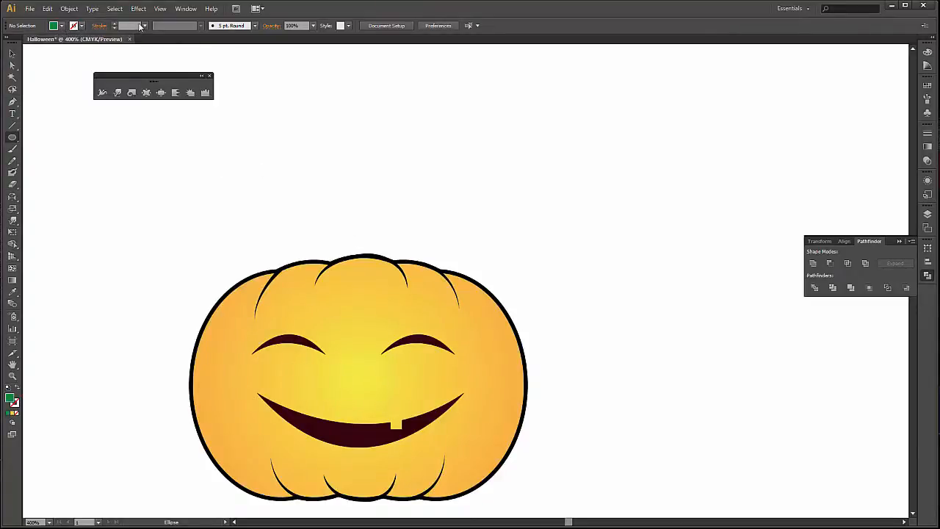
left_click_drag(287, 221, 441, 281)
key("v")
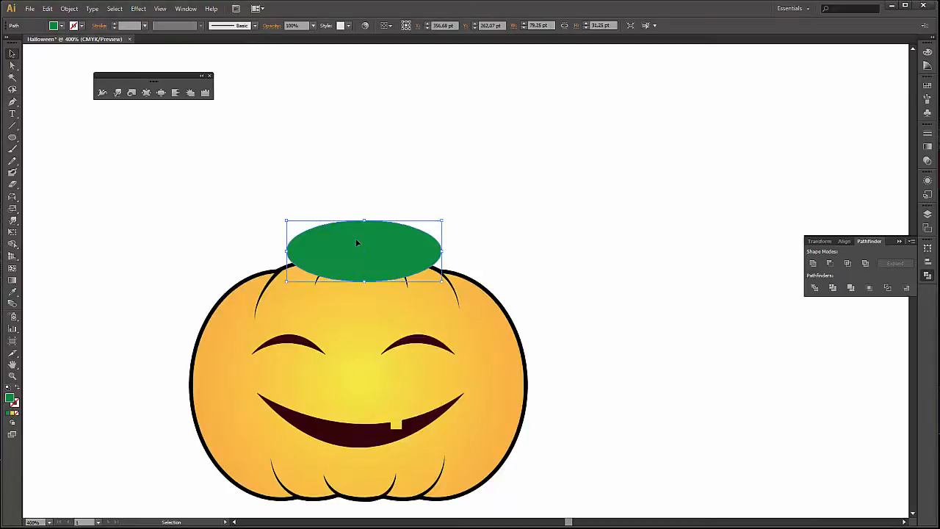
Pull spikes out all around the green ellipse with a smaller Crystallize brush and squash the shape to about 40 pt high.
left_click(191, 94)
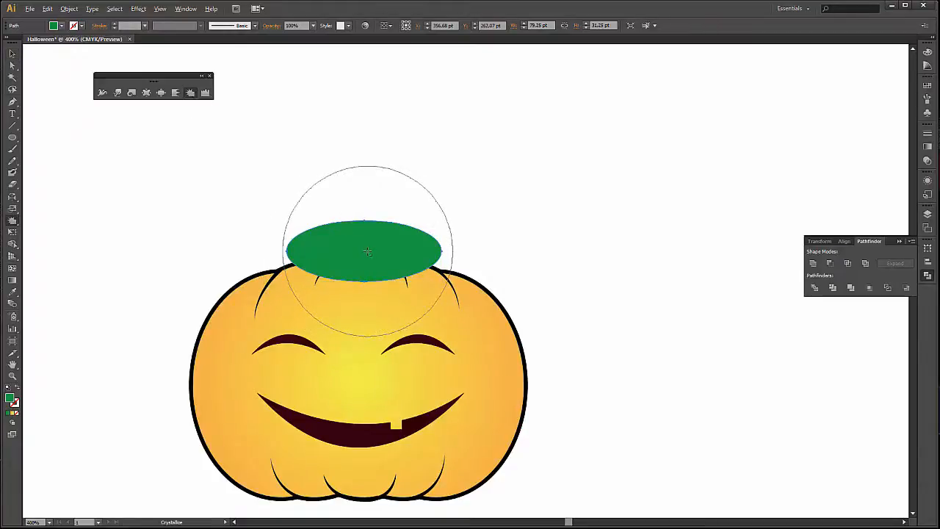
left_click_drag(368, 252, 285, 285)
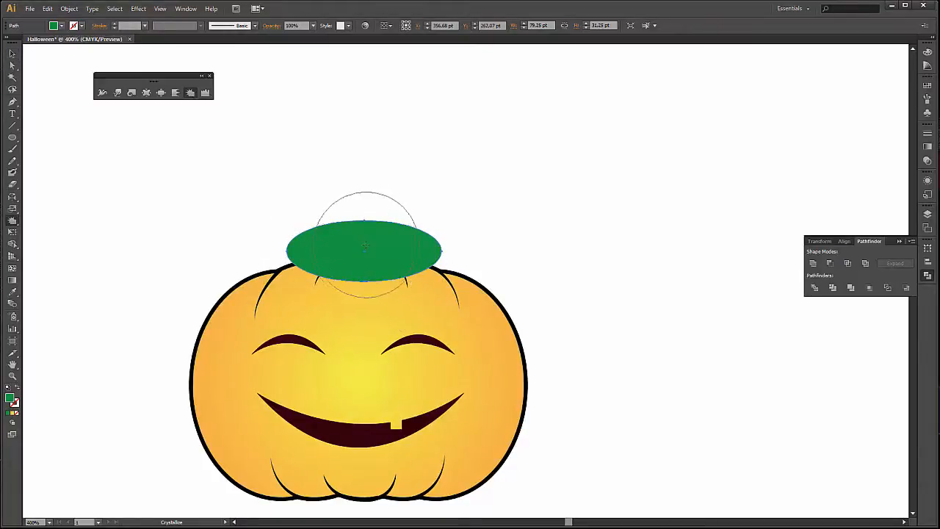
mouse_move(365, 245)
left_mouse_down()
mouse_move(374, 210)
mouse_move(430, 230)
mouse_move(312, 249)
left_mouse_up()
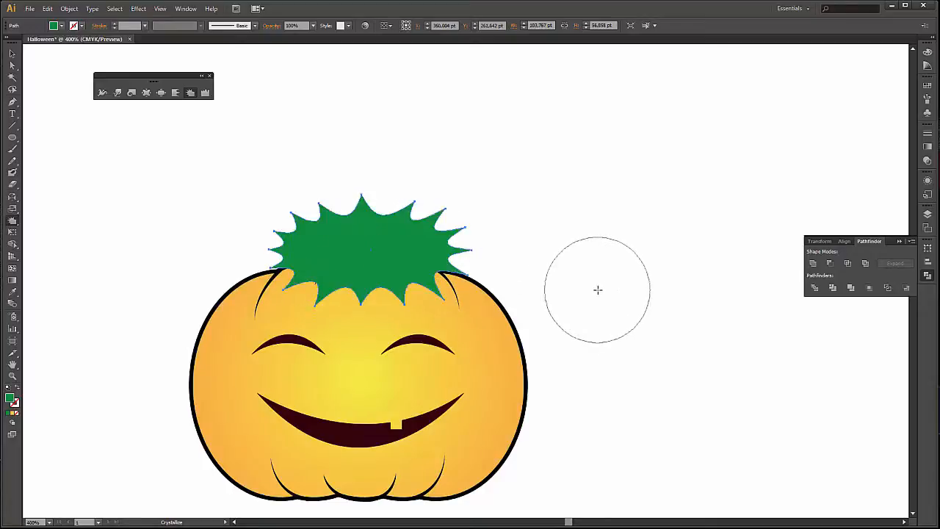
key("v")
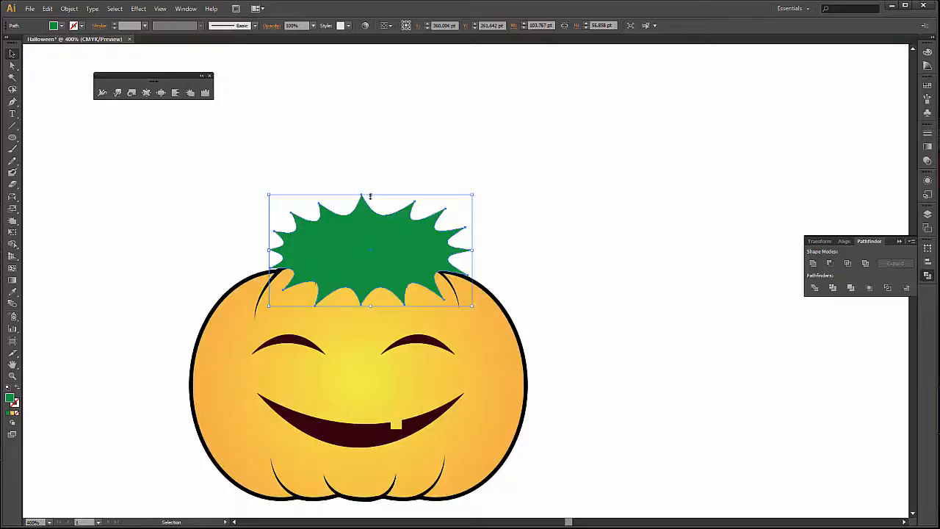
left_click_drag(371, 196, 363, 229)
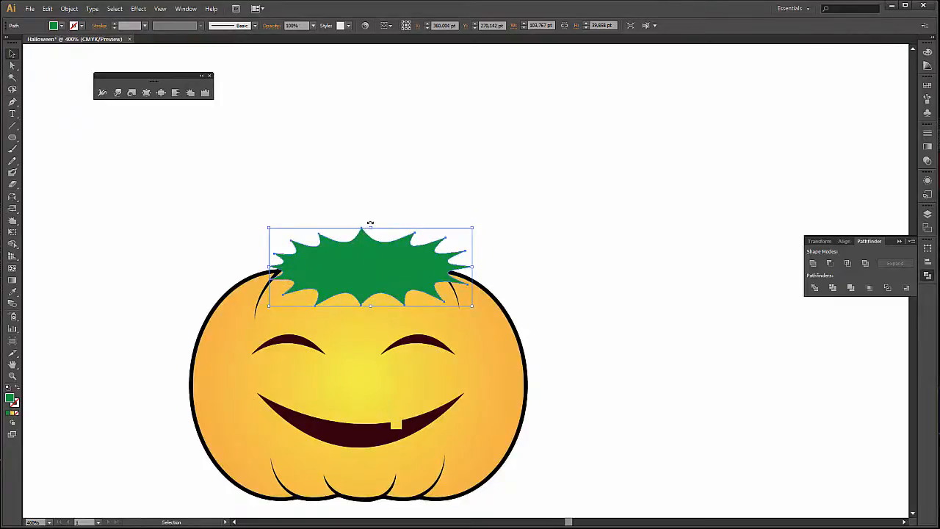
Send the spiky green leaf to the back, behind the pumpkin, and nudge it slightly to the left.
right_click(380, 271)
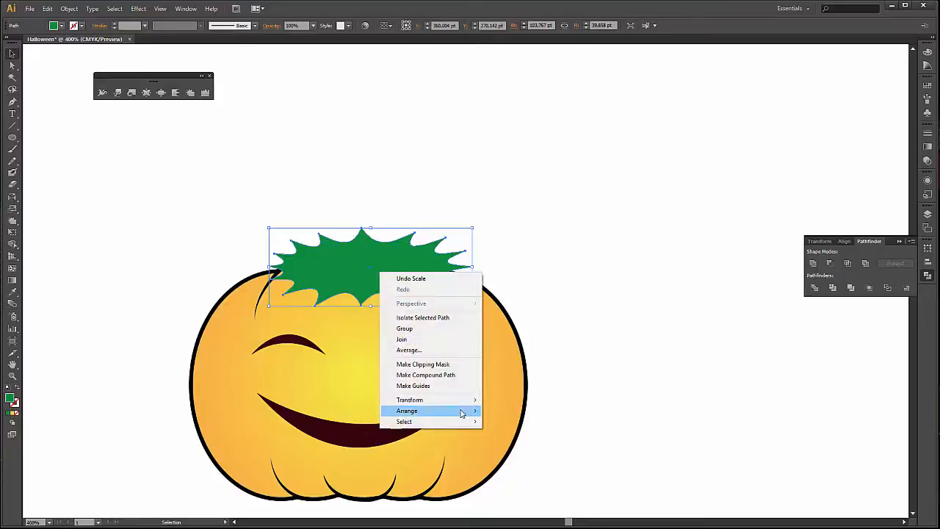
mouse_move(476, 416)
left_click(536, 443)
left_click(564, 371)
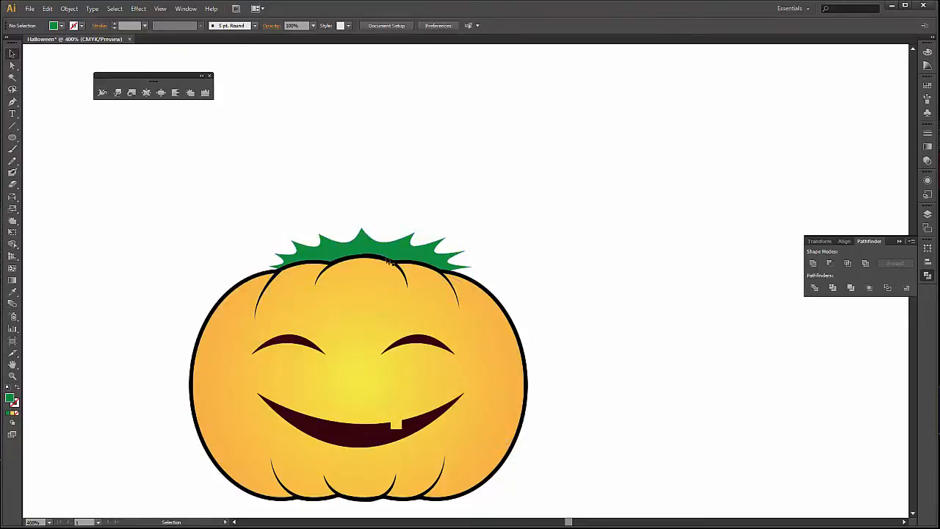
mouse_move(388, 260)
left_mouse_down()
mouse_move(387, 294)
mouse_move(382, 247)
left_mouse_up()
left_click(527, 212)
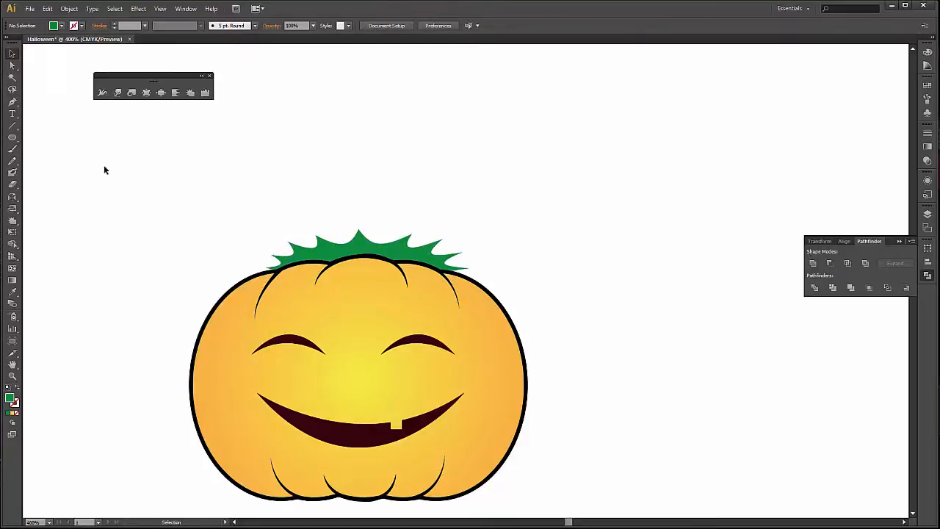
Draw a narrow green rectangle about 7.8 × 54 pt above the pumpkin for the stem.
left_click(15, 138)
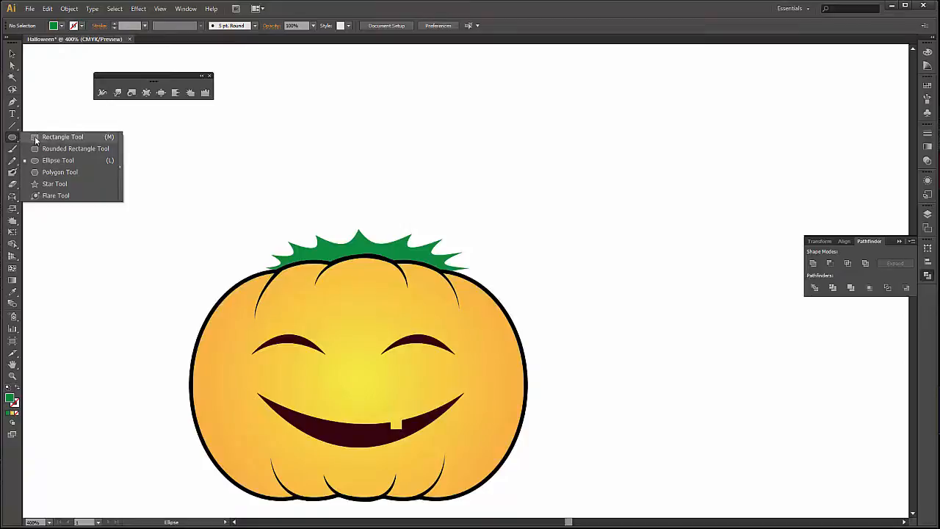
left_click(62, 137)
scroll(269, 166, "up", 2)
left_click_drag(282, 115, 298, 222)
scroll(225, 213, "up", 2)
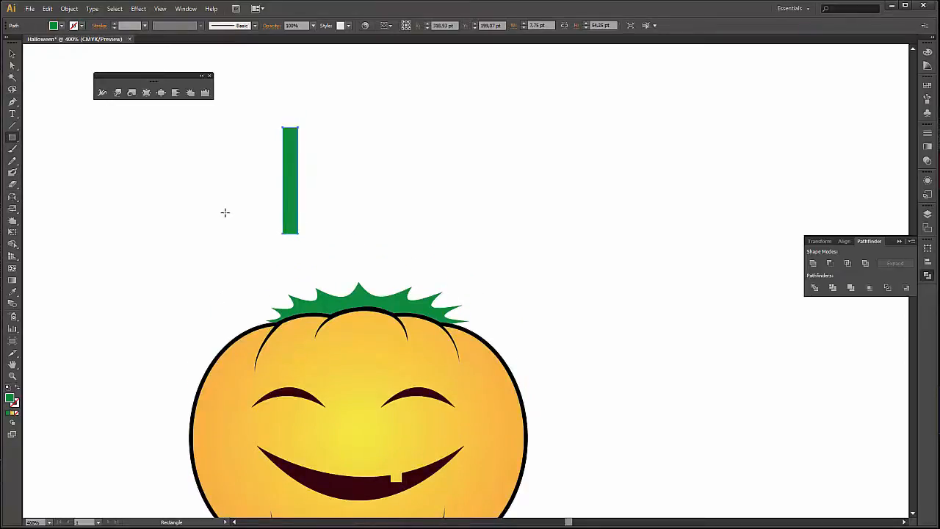
Bend the green rectangle into a gentle S-curved stem about 13 pt wide with the Warp tool.
left_click(118, 94)
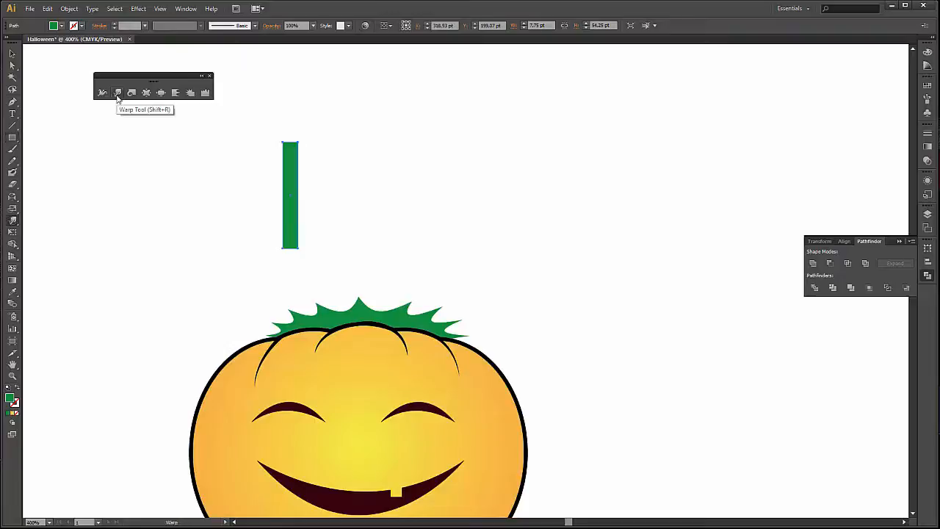
mouse_move(312, 171)
left_mouse_down()
mouse_move(292, 179)
mouse_move(300, 182)
mouse_move(264, 235)
mouse_move(275, 237)
mouse_move(321, 182)
left_mouse_up()
key("ctrl+z")
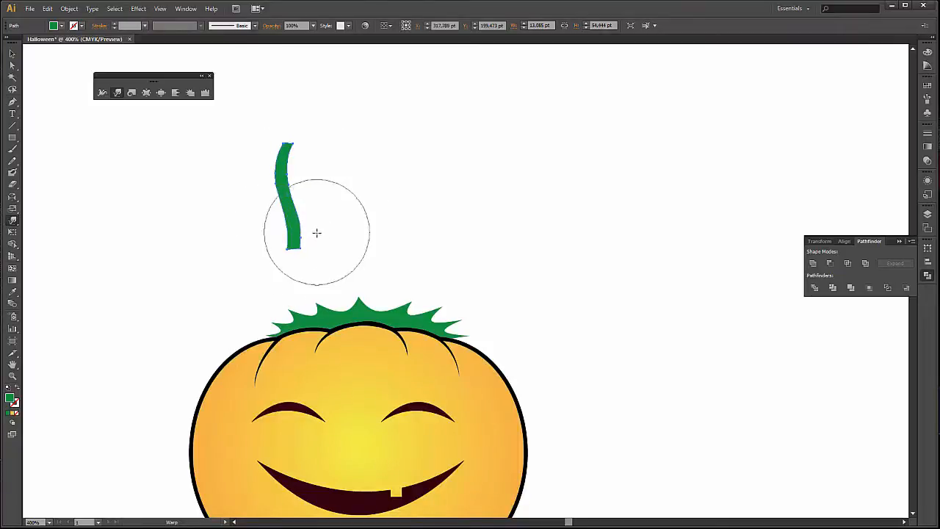
key("v")
left_click(373, 208)
Place the curved stem at the middle of the leaf, send it to the back and lower it behind the pumpkin.
left_click_drag(299, 220, 367, 285)
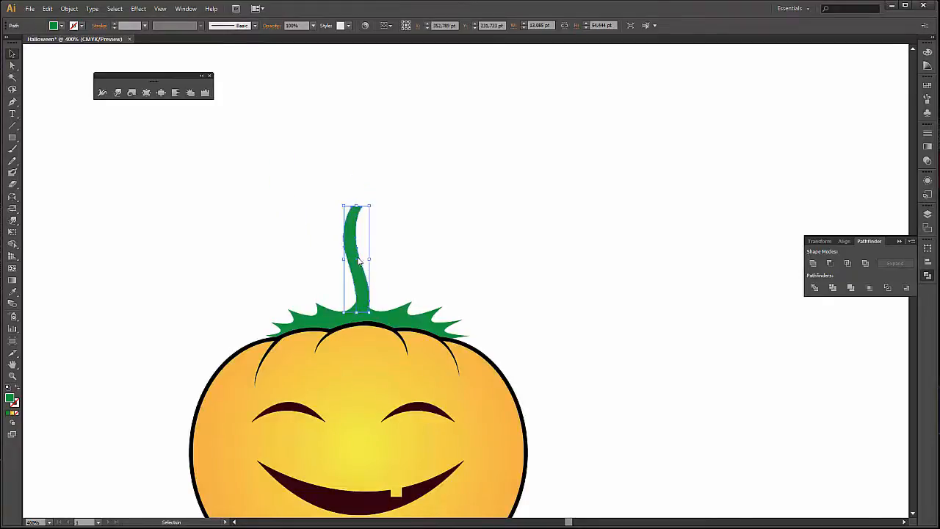
right_click(359, 258)
mouse_move(426, 396)
left_click(520, 430)
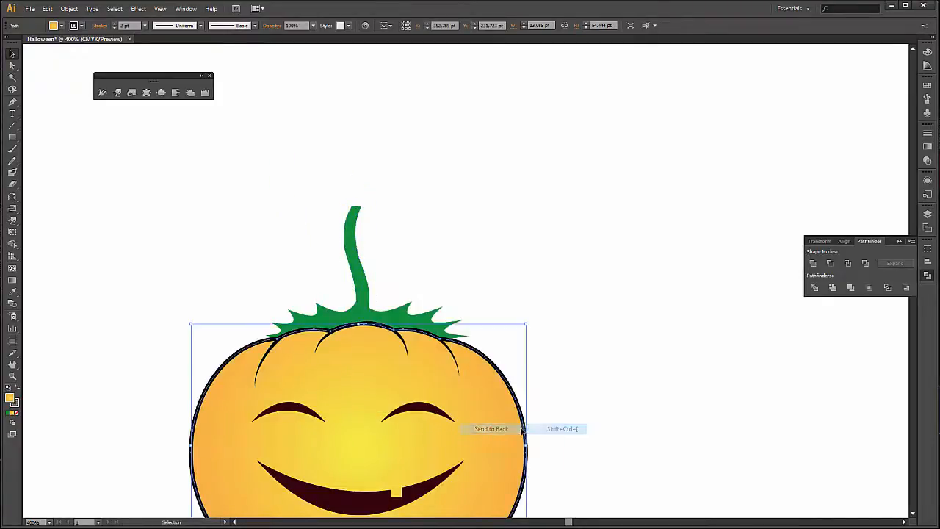
left_click(412, 242)
left_click_drag(358, 253, 355, 274)
left_click(432, 248)
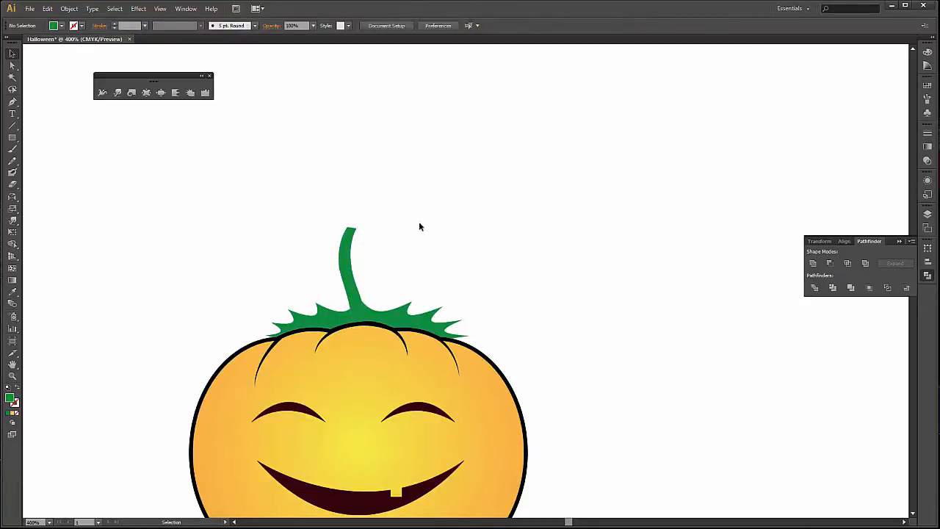
Give the stem and the spiky leaf a black 1 pt stroke and deselect them.
left_click_drag(376, 304, 393, 313)
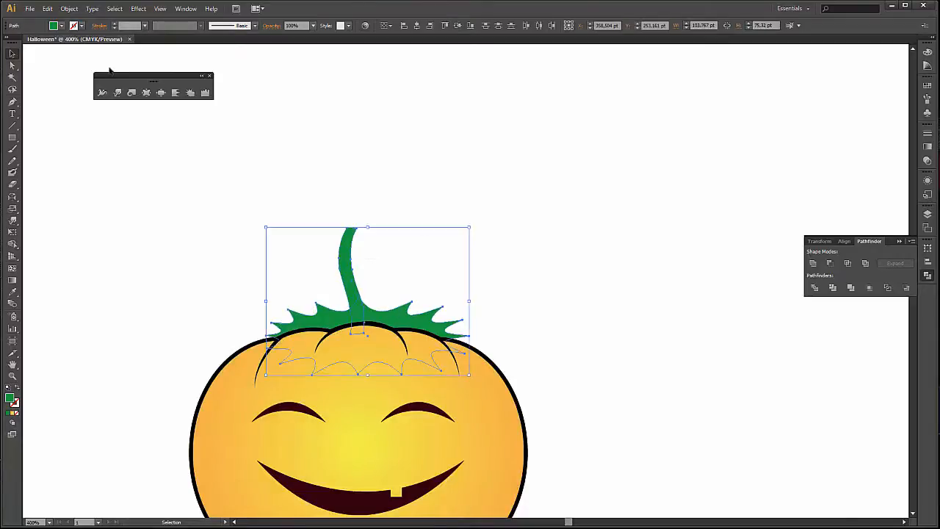
left_click(81, 27)
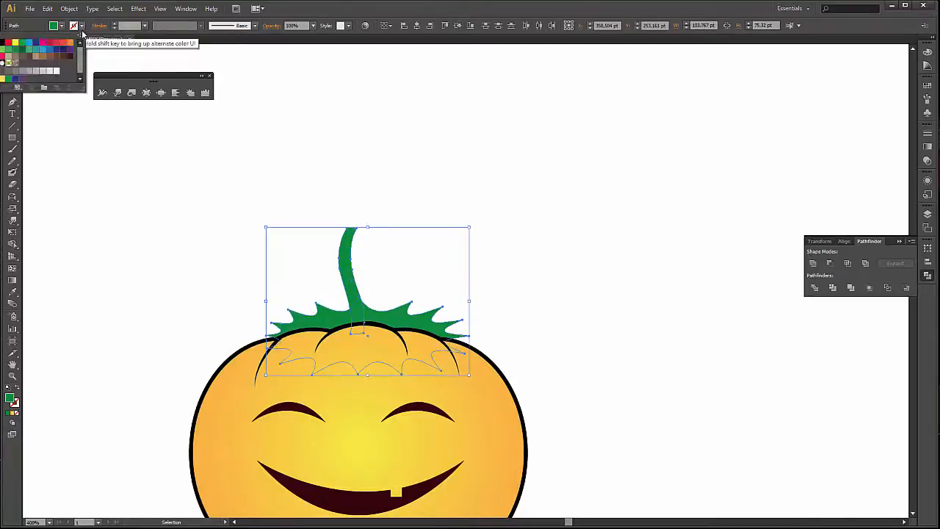
left_click(2, 48)
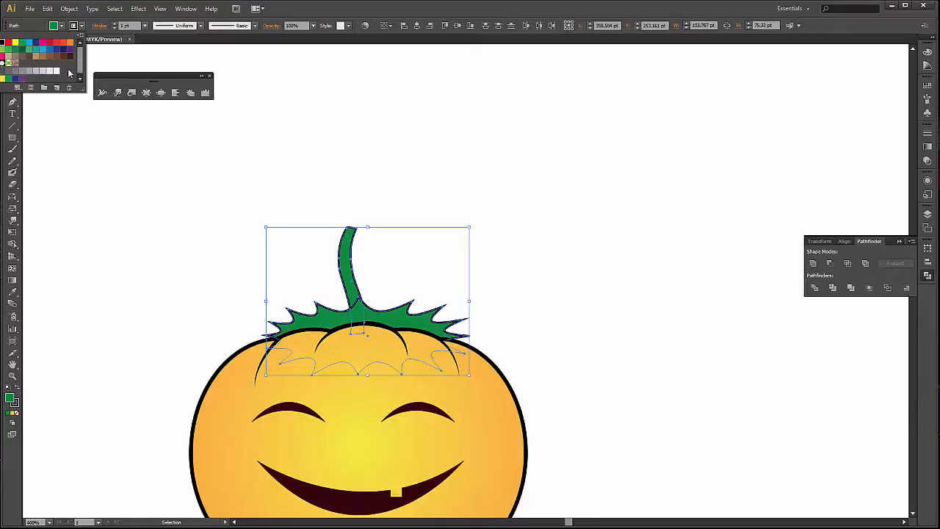
left_click(454, 149)
left_click(454, 149)
Draw a vertical line about 78 pt long in the empty area to the right of the stem.
scroll(532, 275, "down", 1)
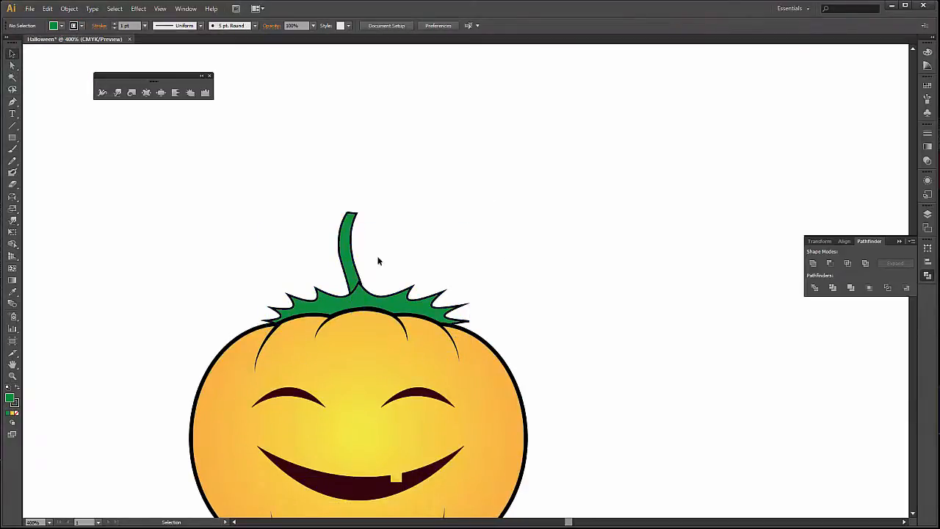
left_click(14, 126)
left_click(36, 130)
scroll(359, 243, "up", 4)
left_click_drag(488, 156, 504, 309)
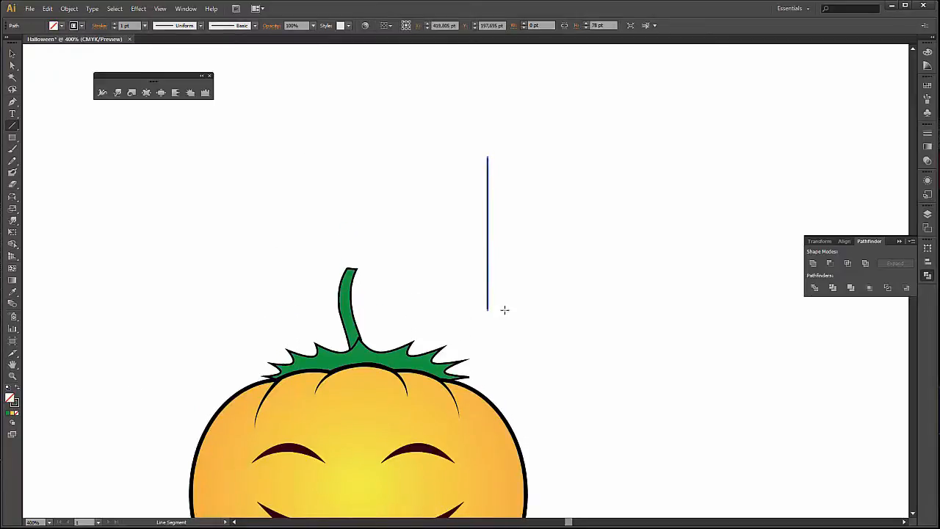
Twirl the vertical line into a spiral tendril about 56 by 82 pt with the Twirl tool and deselect it.
left_click(132, 97)
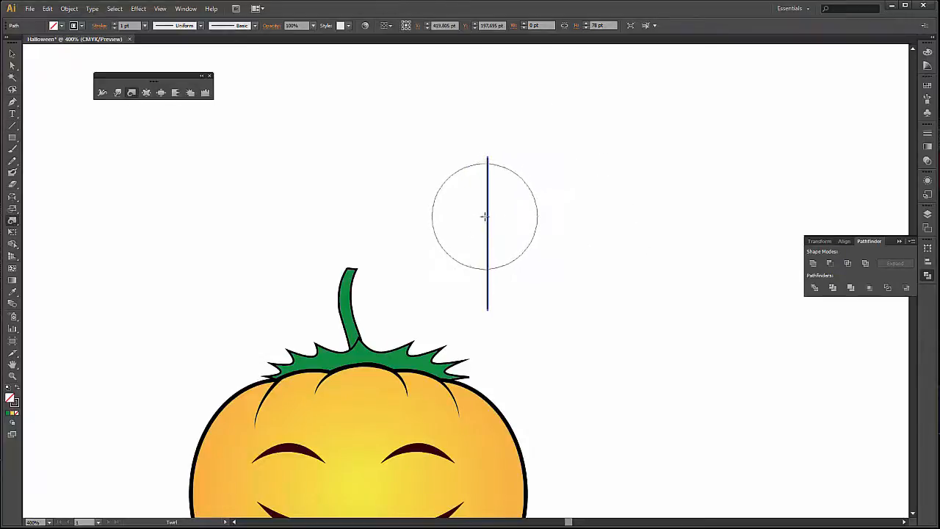
left_click_drag(495, 210, 520, 190, "alt")
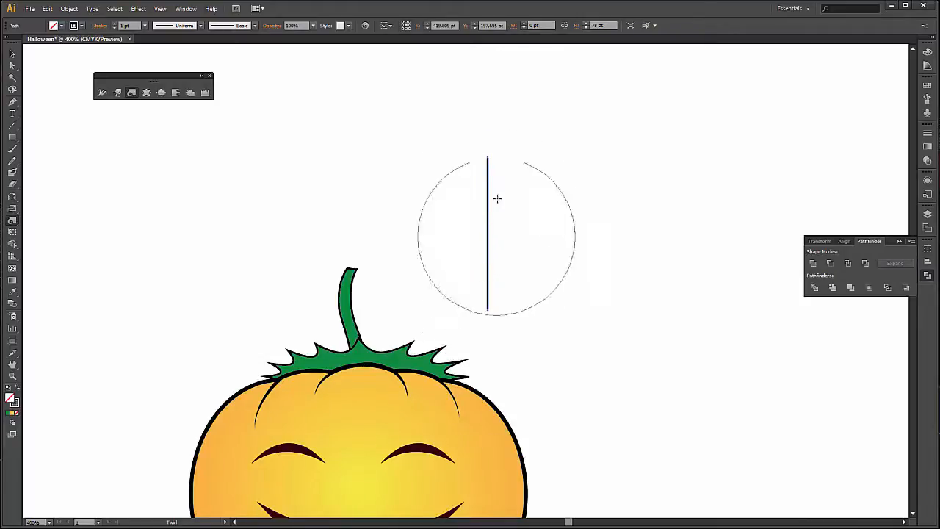
left_click_drag(491, 201, 494, 204)
key("ctrl+z")
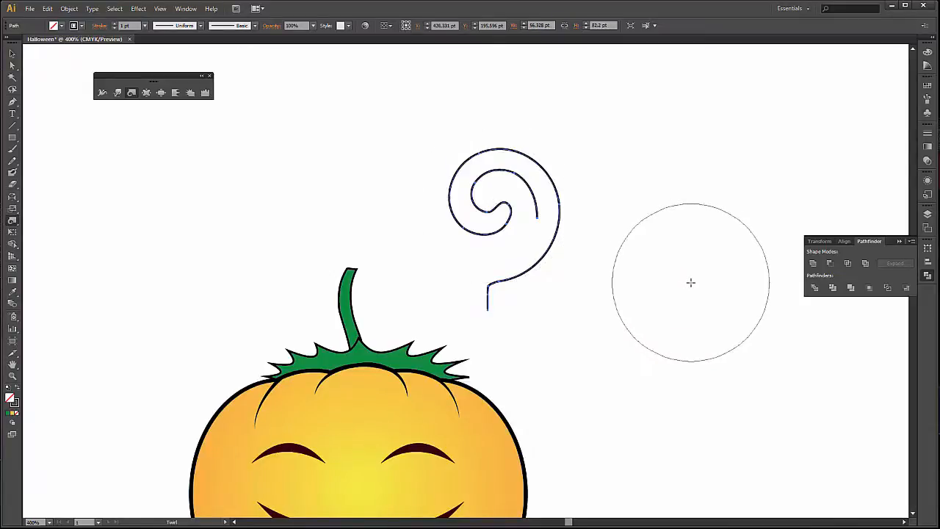
key("c")
key("v")
left_click(607, 183)
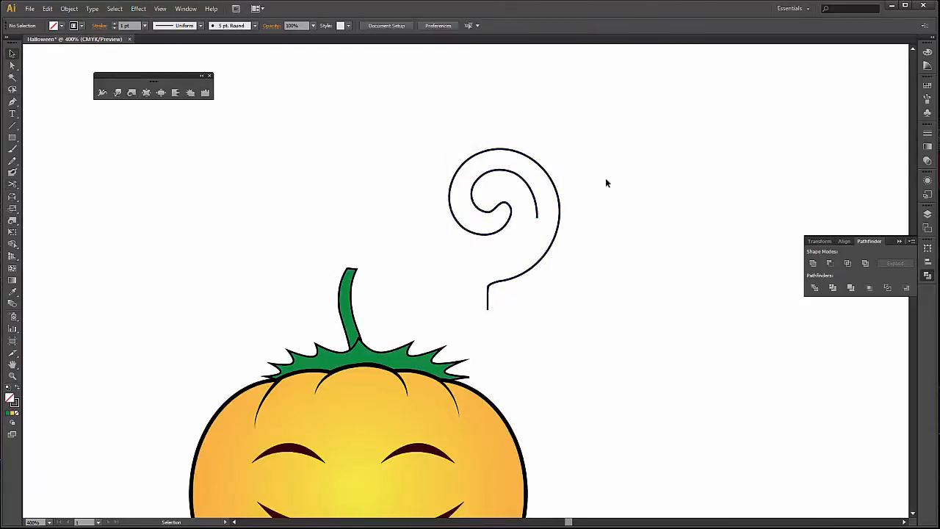
Rotate the spiral clockwise, shrink it to about 28 by 30 pt and place it beside the base of the stem.
left_click(540, 213)
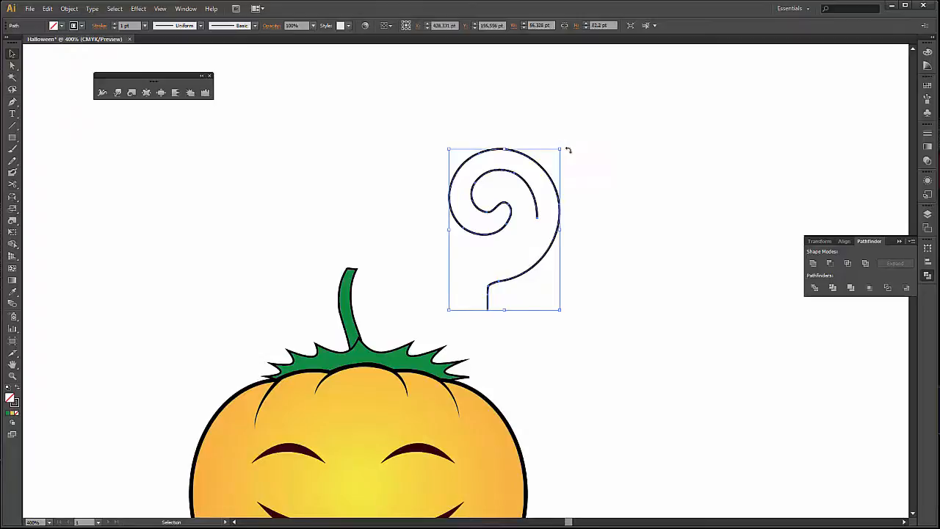
left_click_drag(567, 150, 600, 193)
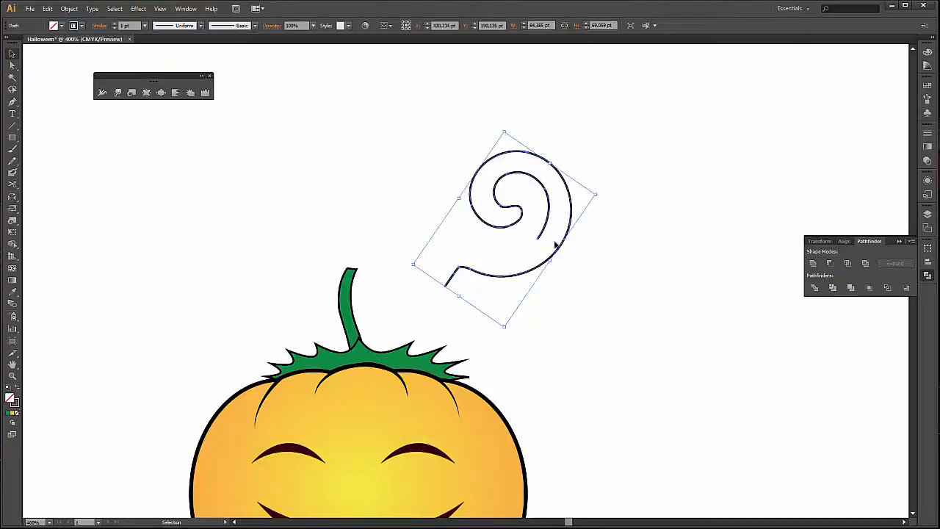
left_click(621, 230)
left_click_drag(572, 216, 425, 325)
scroll(420, 351, "up", 2)
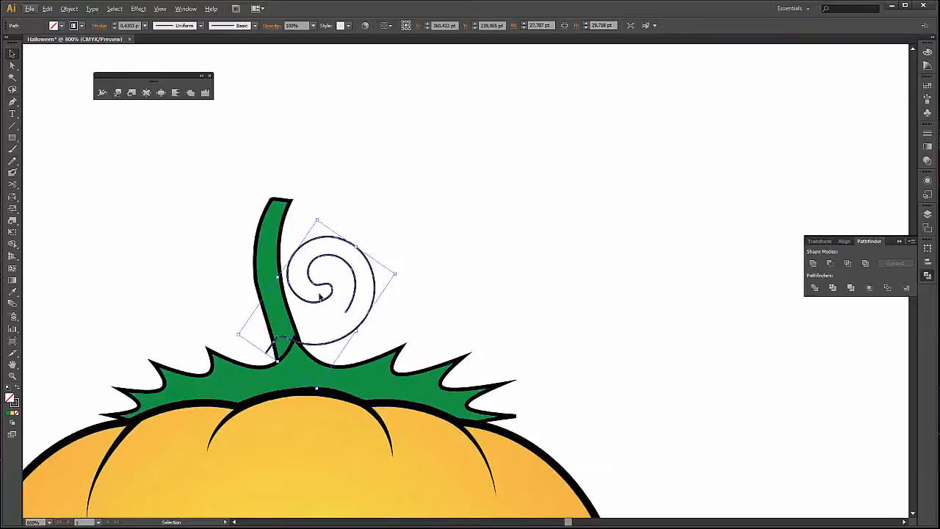
left_click_drag(329, 301, 364, 309)
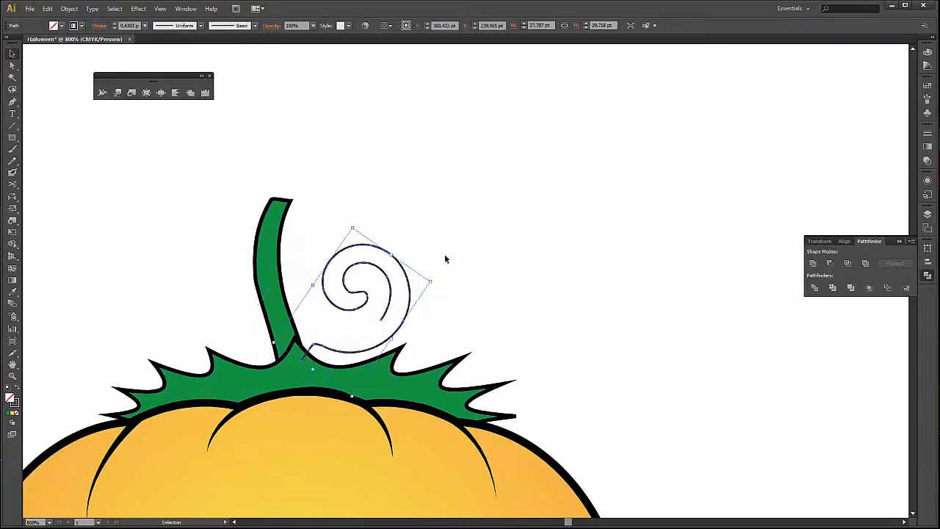
left_click(421, 266)
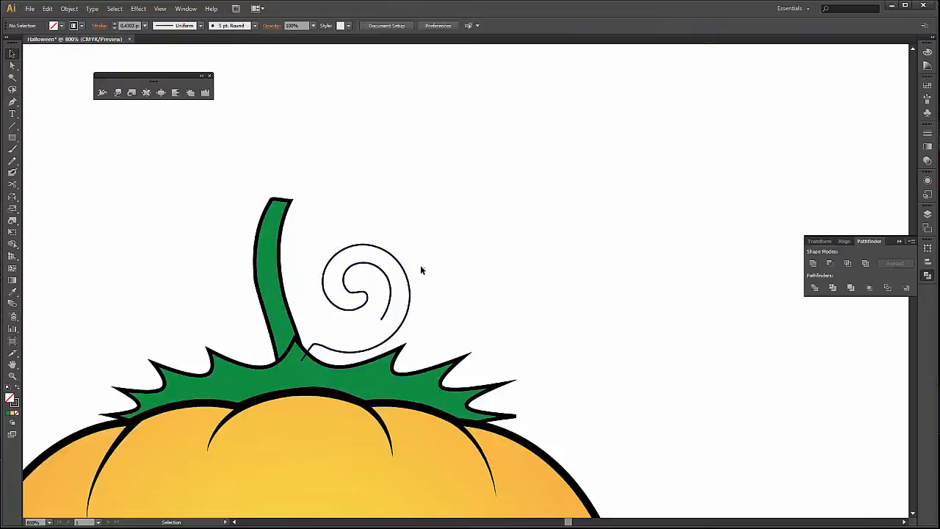
Tilt the spiral slightly counterclockwise, narrow it to about 20 by 31 pt and shift it closer to the stem.
left_click(404, 276)
left_click_drag(435, 281, 431, 262)
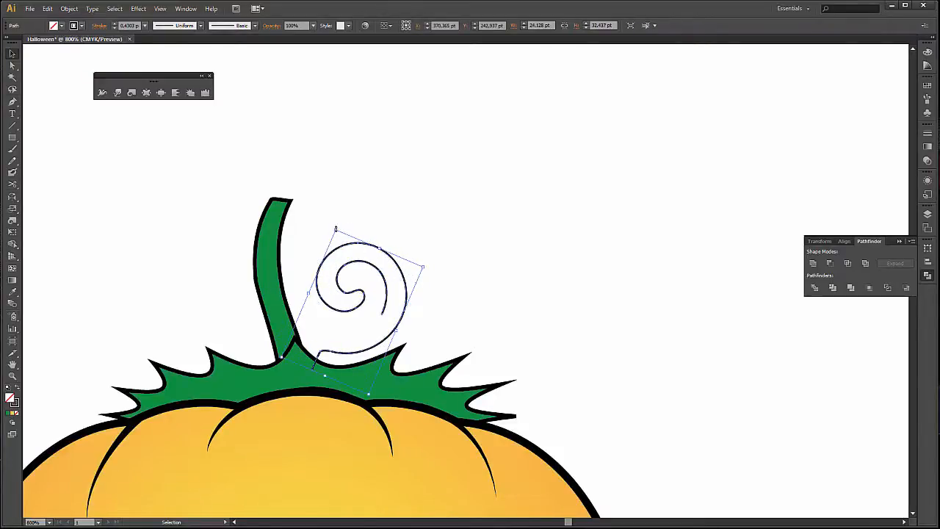
left_click_drag(336, 229, 357, 248)
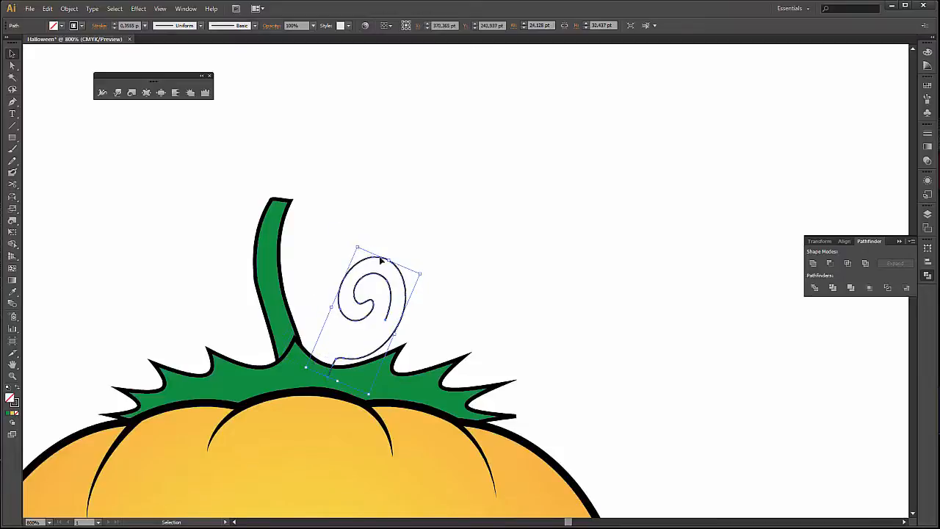
left_click(456, 303)
left_click_drag(404, 304, 376, 303)
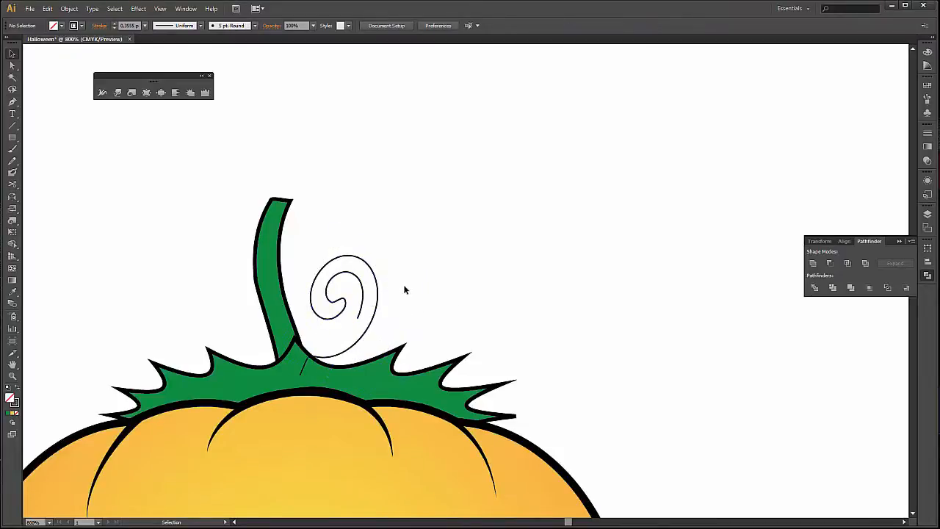
Send the spiral tendril to the back, behind the green leaf, and deselect everything.
right_click(376, 293)
mouse_move(462, 431)
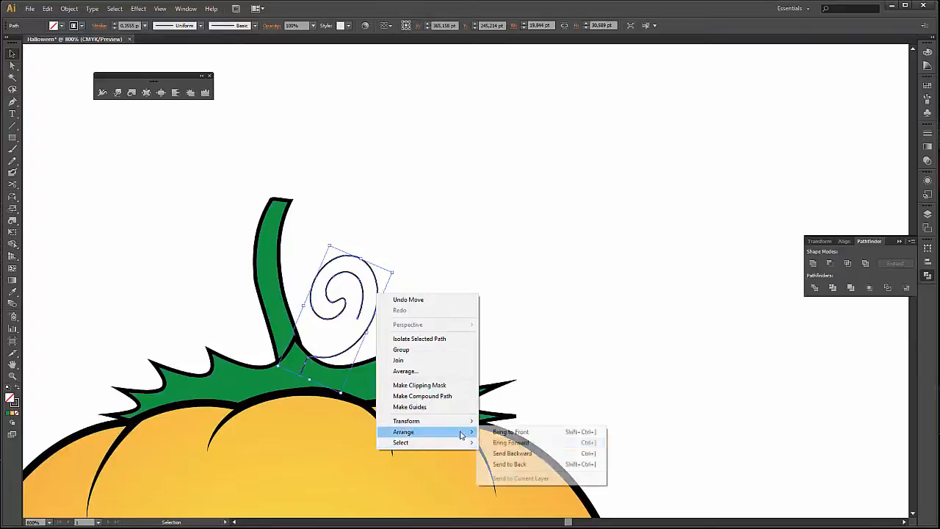
left_click(514, 463)
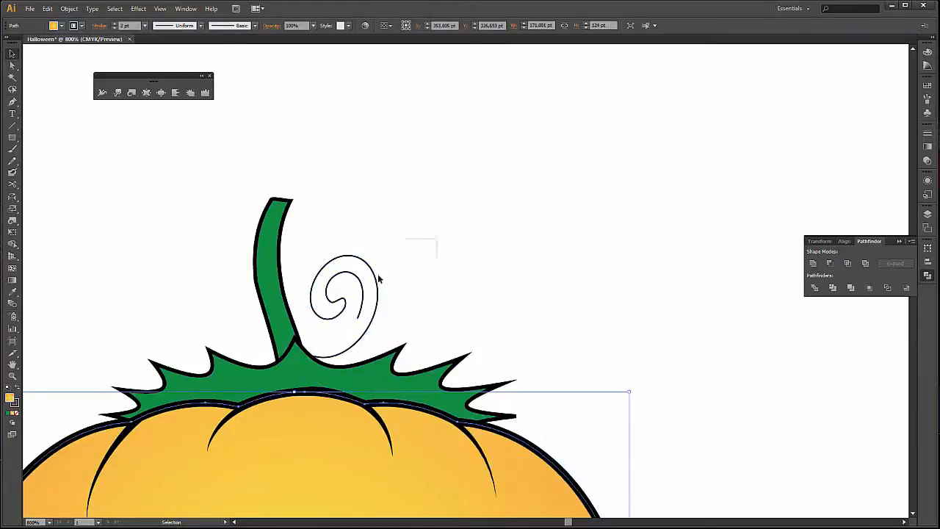
left_click(467, 260)
scroll(483, 277, "down", 2)
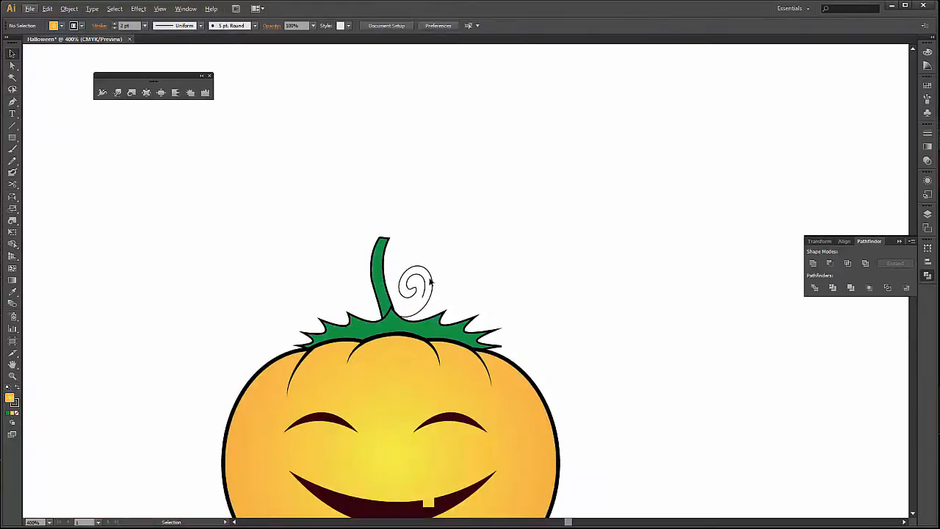
double_click(431, 280)
double_click(515, 210)
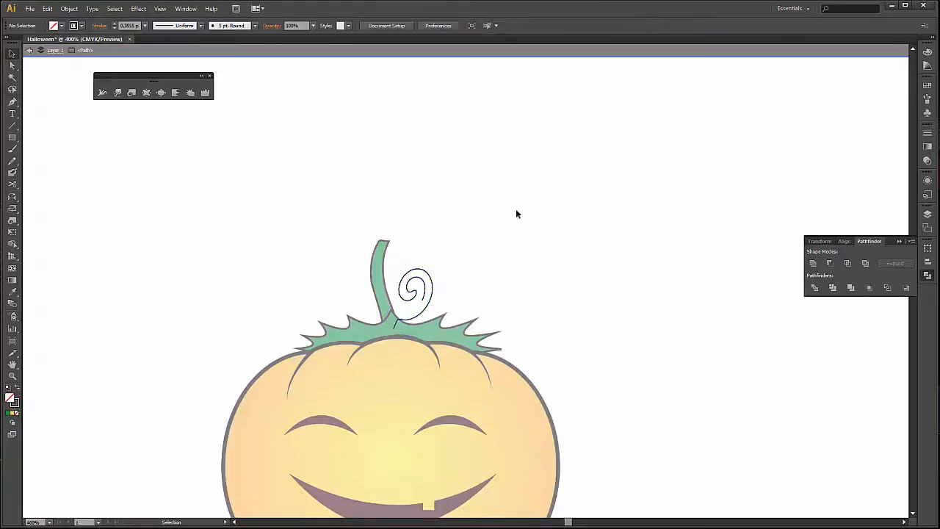
left_click_drag(454, 258, 419, 284)
left_click(593, 191)
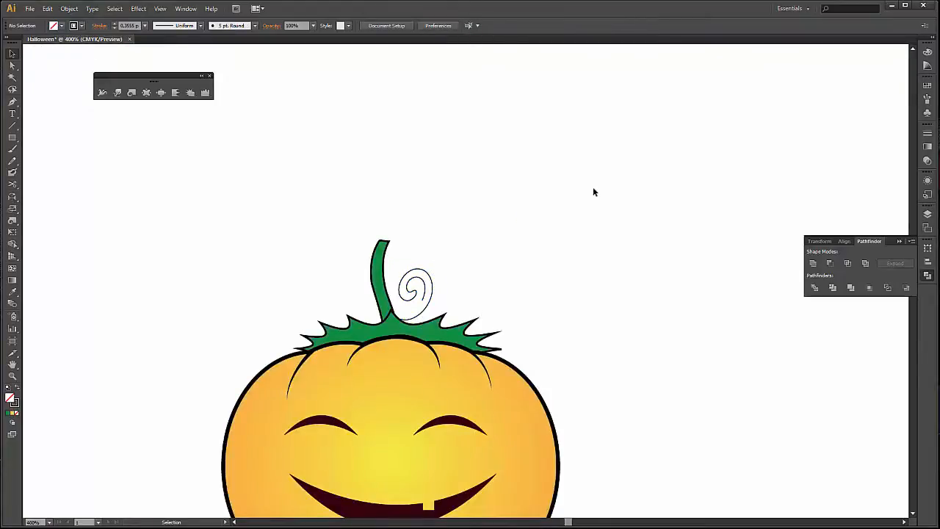
Nudge the spiral tendril slightly left toward the stem and deselect it.
left_click(431, 294)
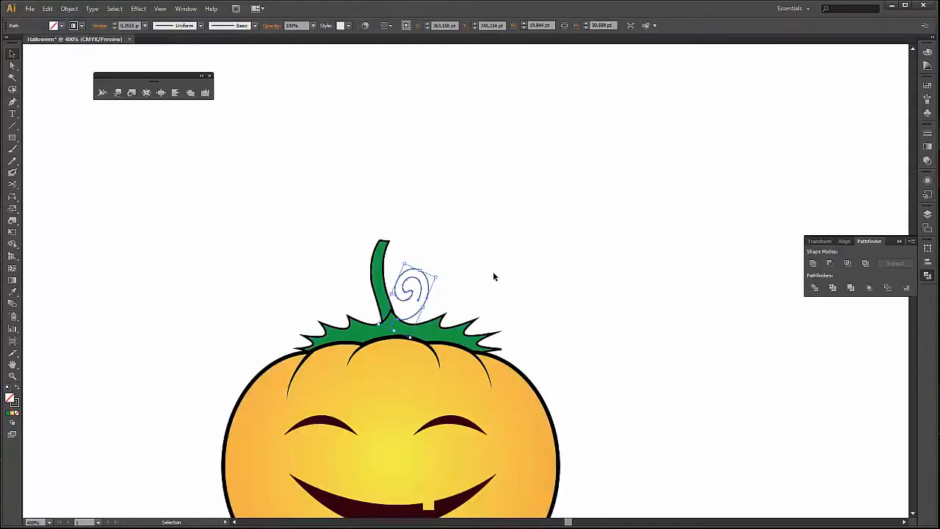
key("Left")
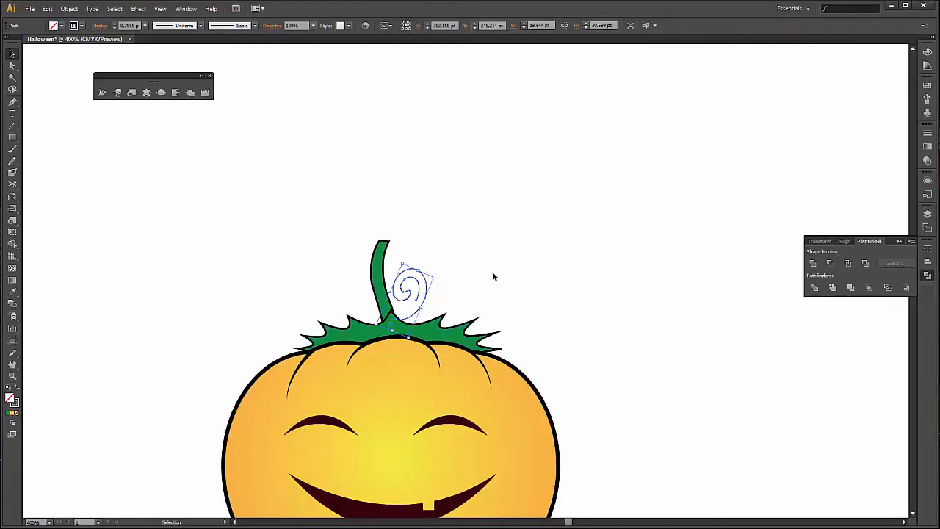
left_click(492, 272)
Select the whole pumpkin with its leaf, stem and spiral and place a copy to its right.
key("ctrl+minus")
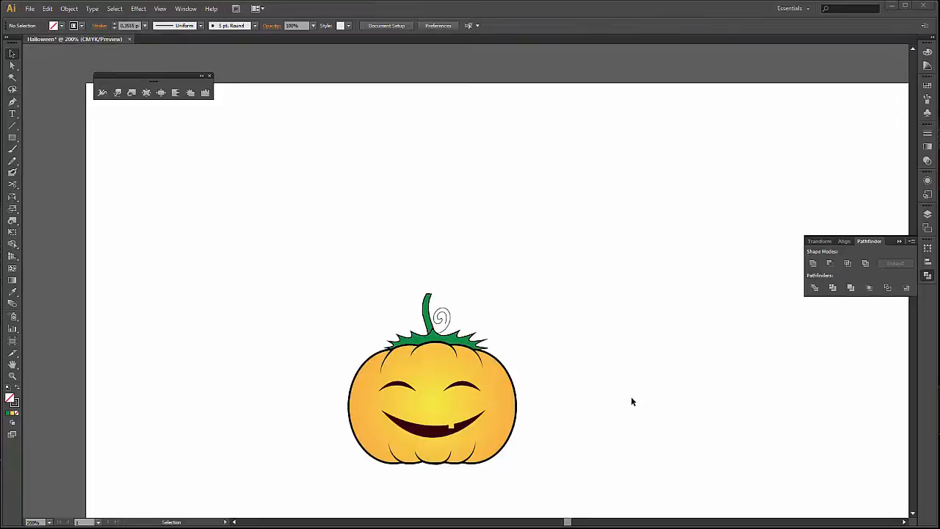
left_click_drag(590, 340, 507, 304)
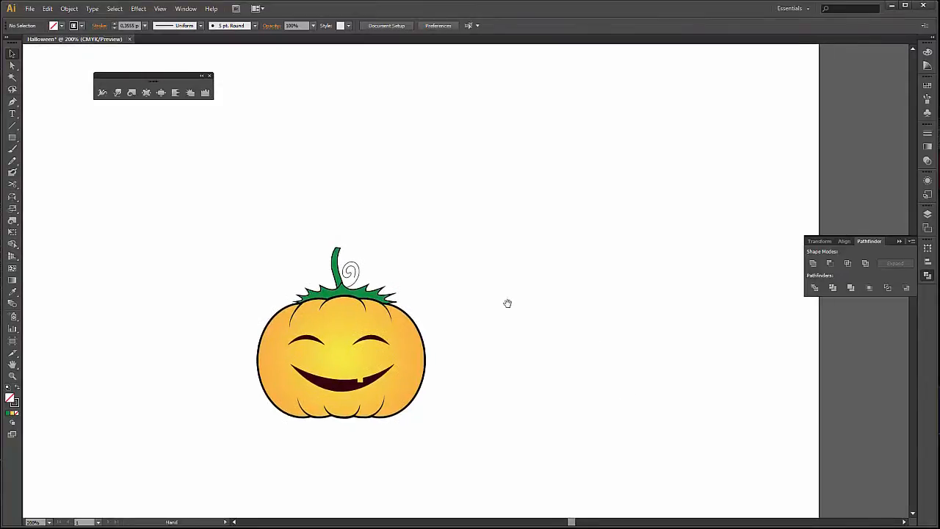
left_click_drag(379, 431, 434, 449)
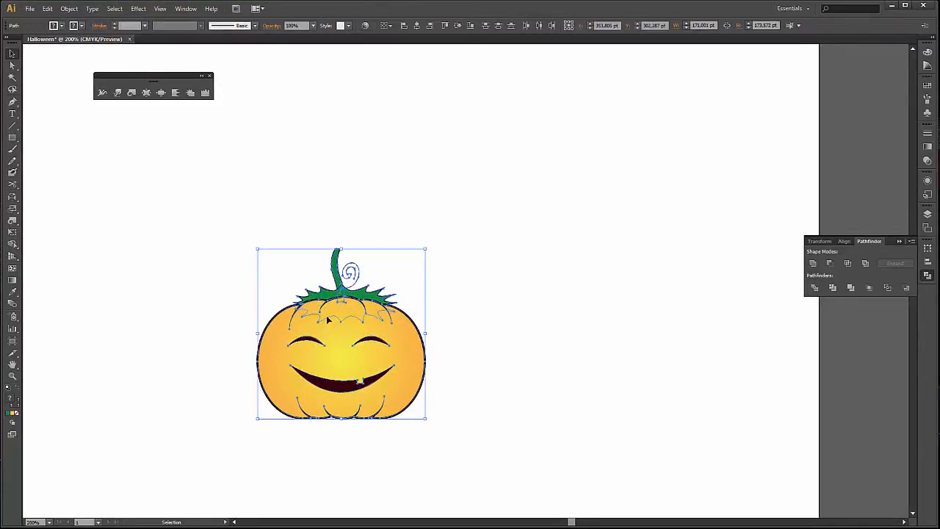
left_click_drag(328, 320, 567, 327)
left_click(700, 342)
Delete both eyes and the mouth from the copied pumpkin.
double_click(565, 356)
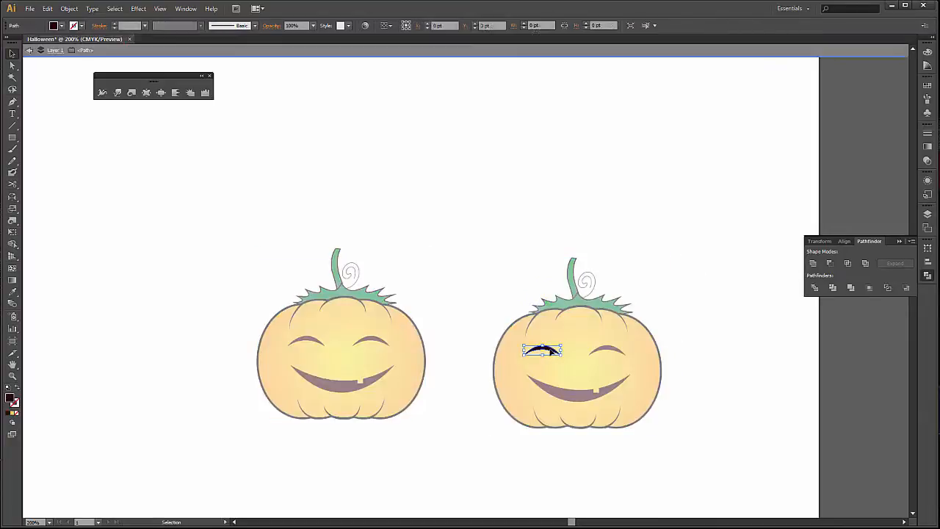
key("Delete")
double_click(691, 300)
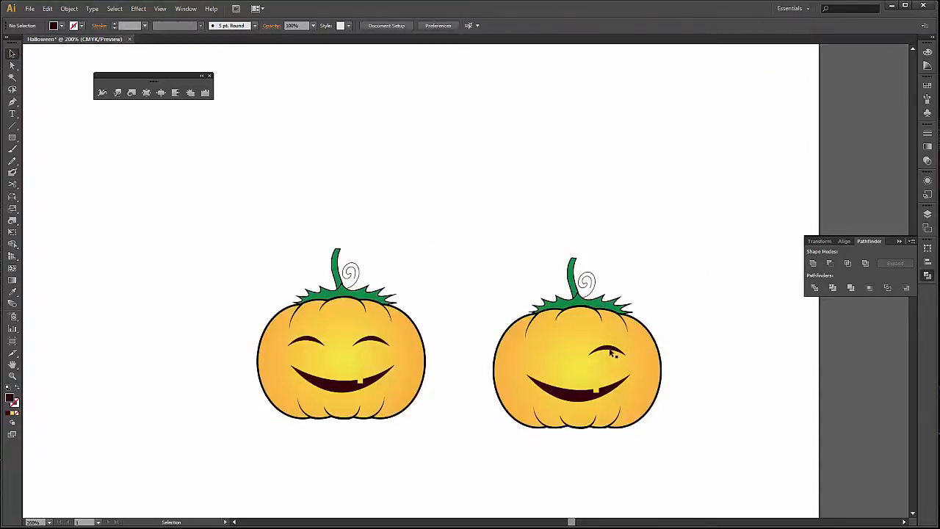
left_click(617, 350)
key("Delete")
left_click(573, 396)
key("Delete")
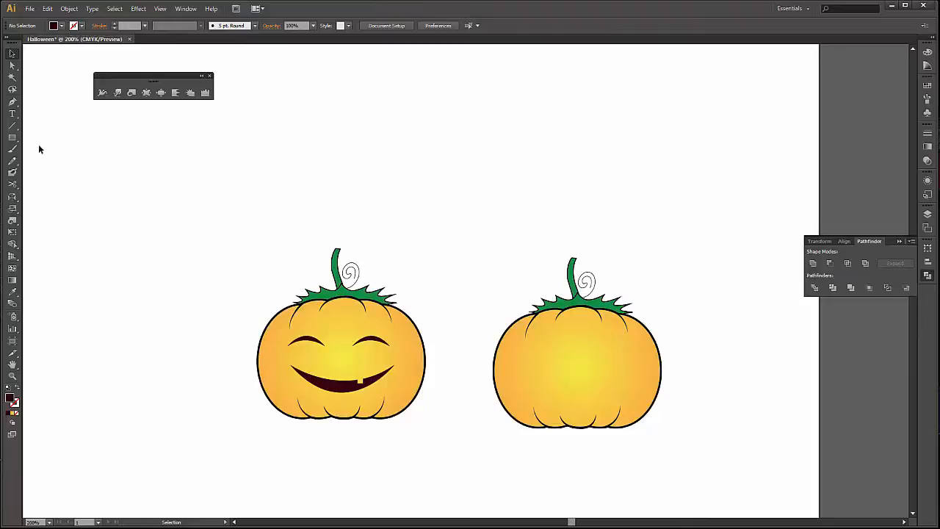
Create a dark three-sided polygon with a 50 pt radius and move it above the gap between the two pumpkins.
left_click(11, 139)
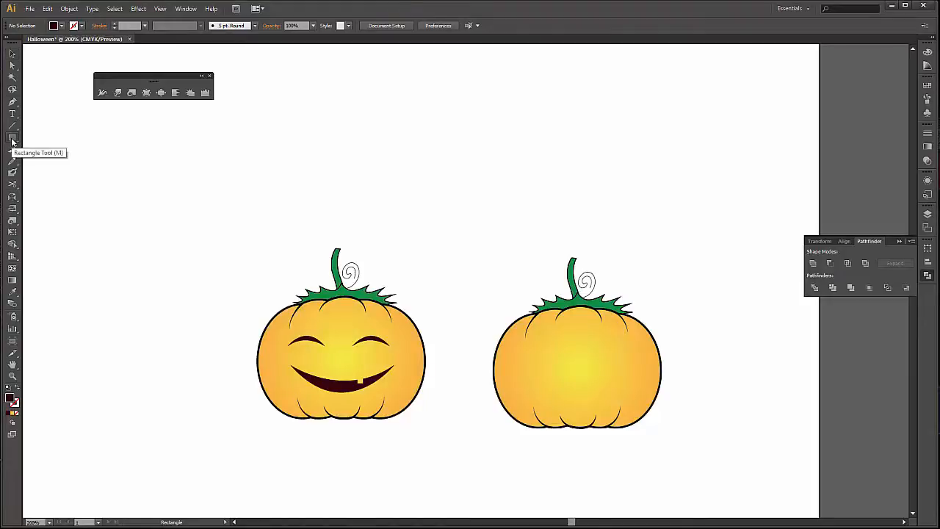
left_click(12, 142)
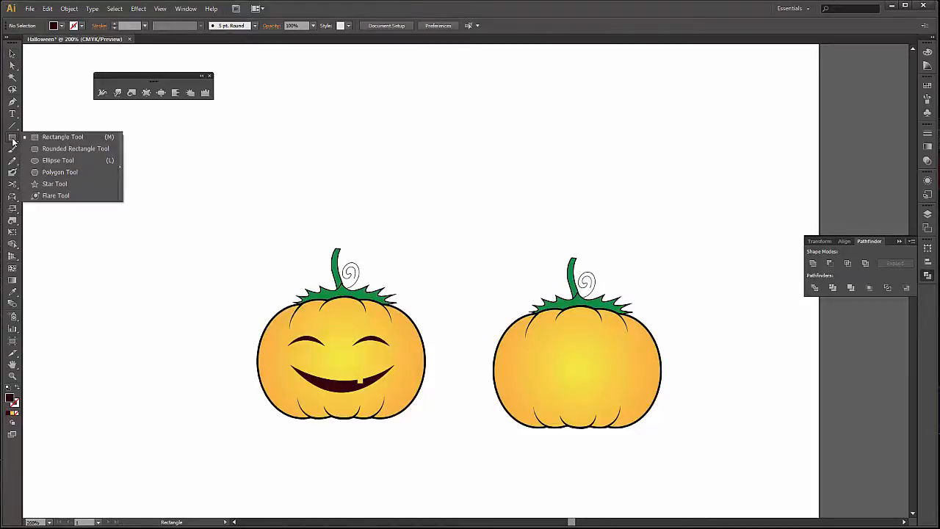
left_click(91, 171)
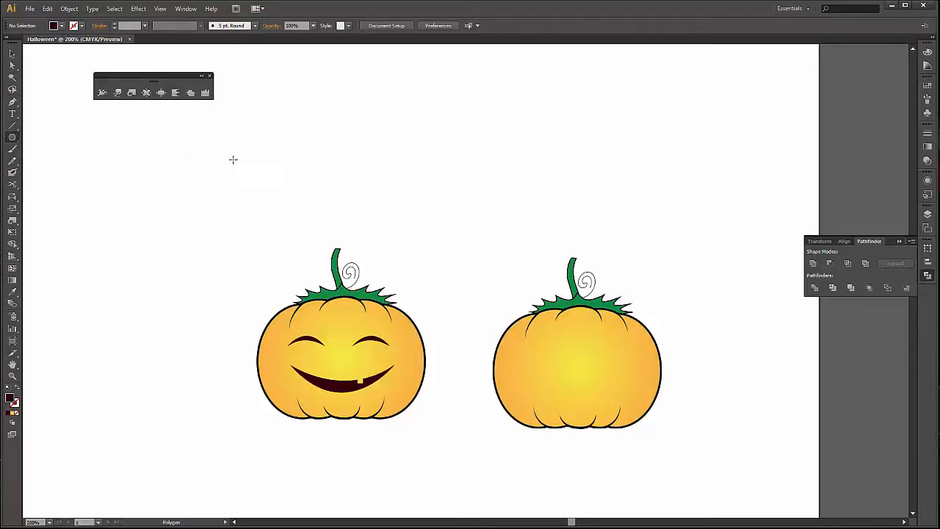
left_click(292, 152)
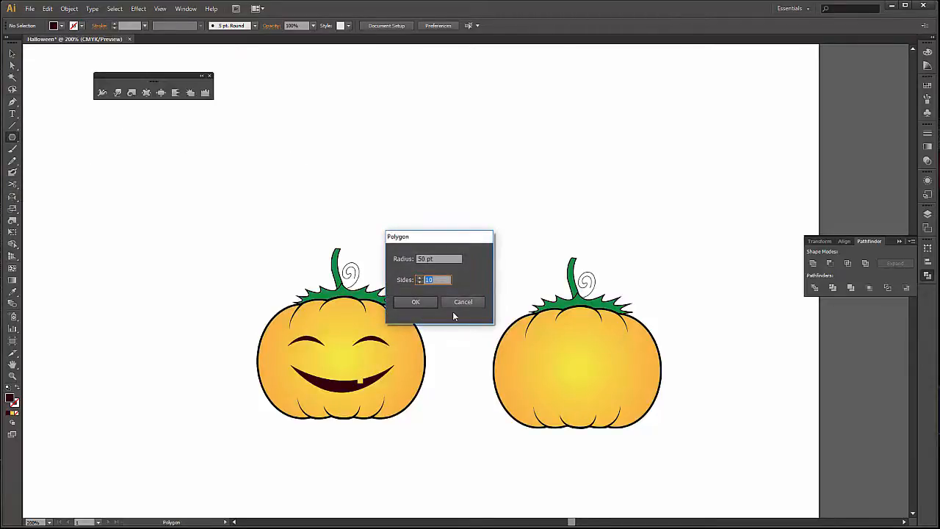
type("3")
key("Return")
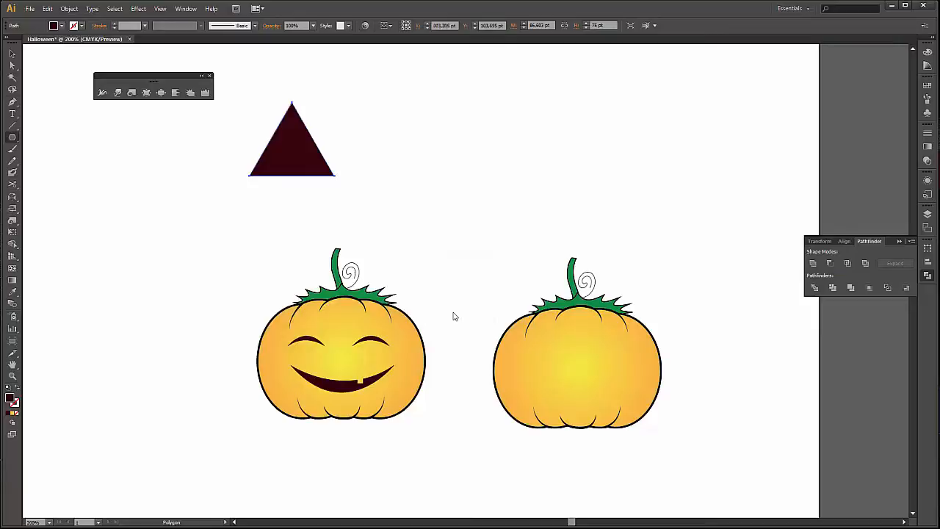
key("v")
left_click_drag(304, 170, 493, 235)
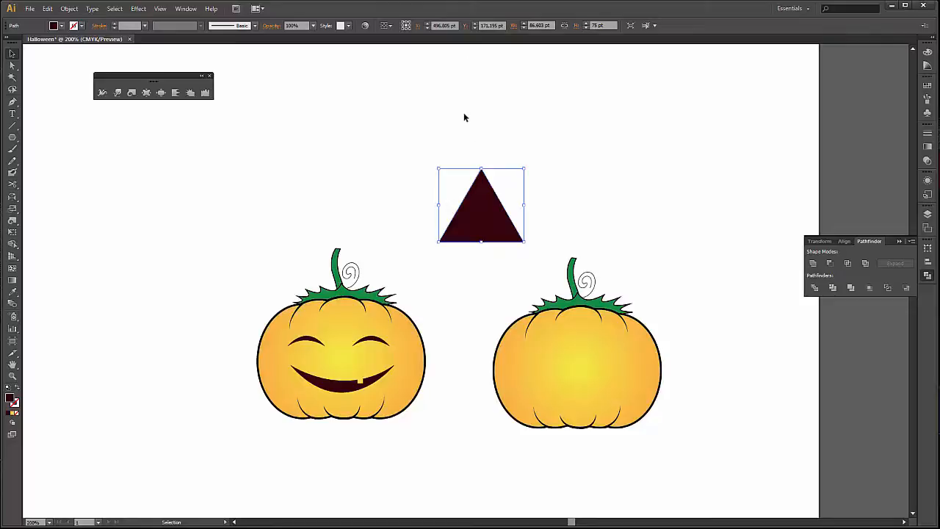
Apply a Round Corners effect with a 5 pt radius to the dark triangle and deselect it.
left_click(140, 14)
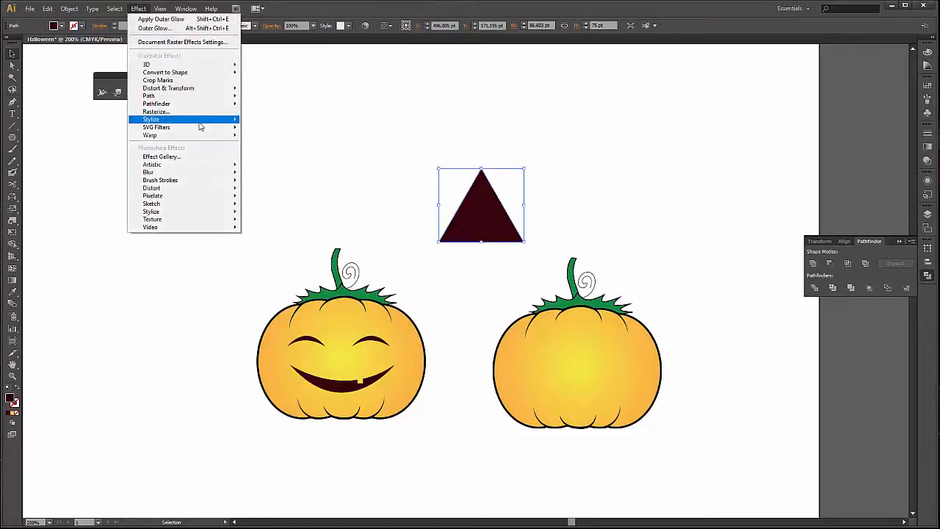
mouse_move(238, 122)
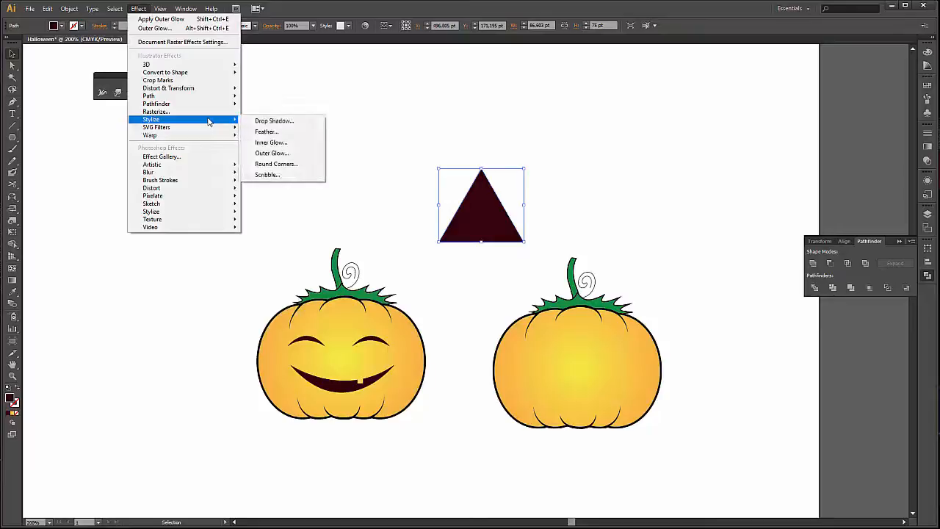
left_click(303, 164)
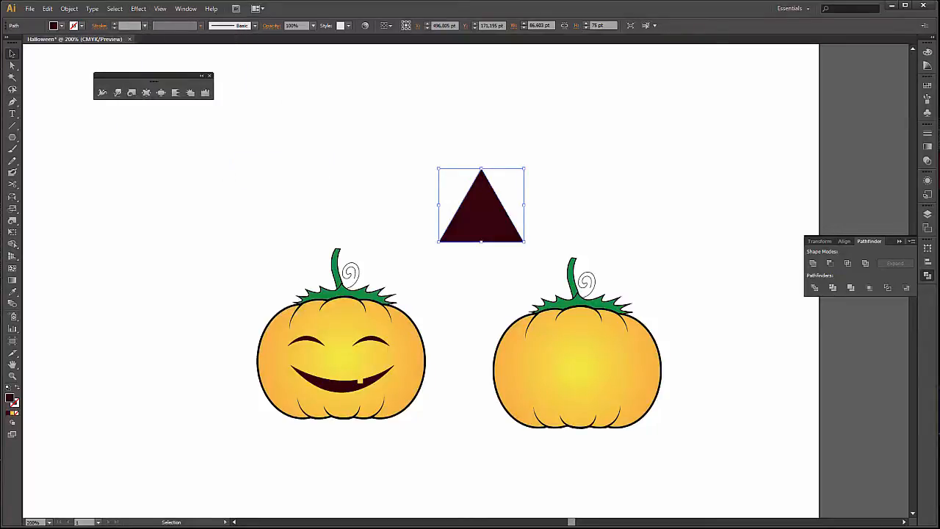
left_click_drag(118, 133, 248, 163)
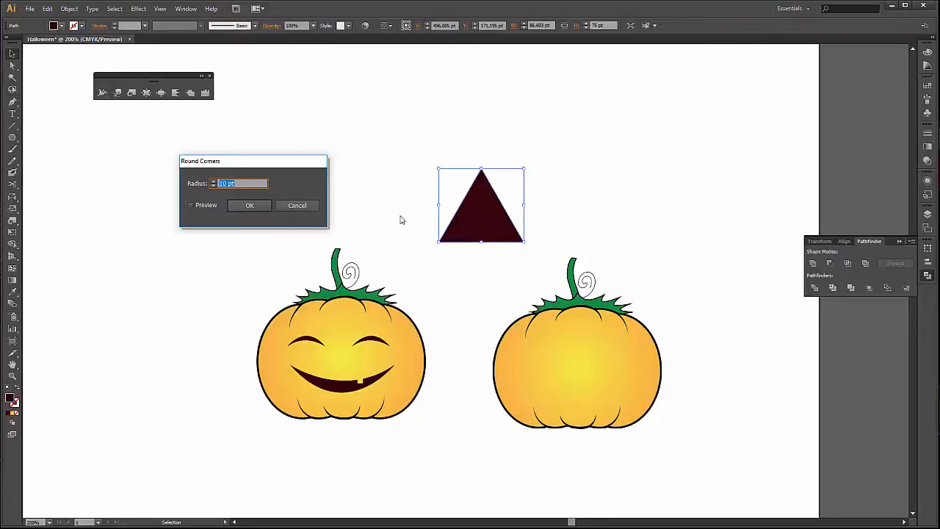
left_click(201, 209)
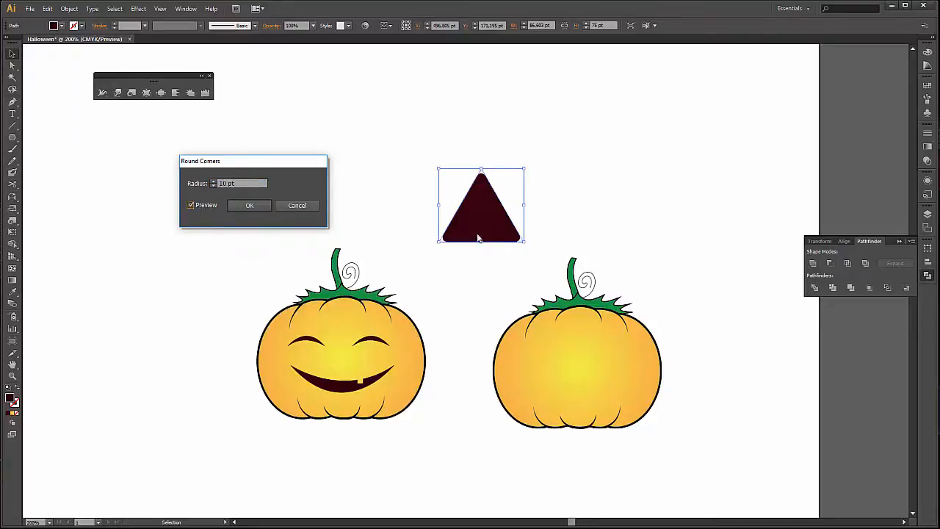
double_click(224, 183)
key("Down")
left_click(251, 206)
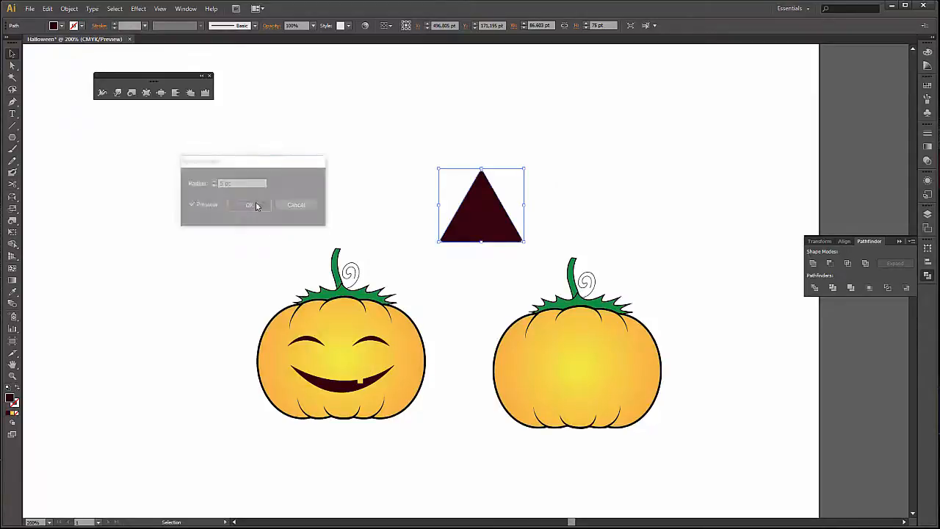
left_click(390, 183)
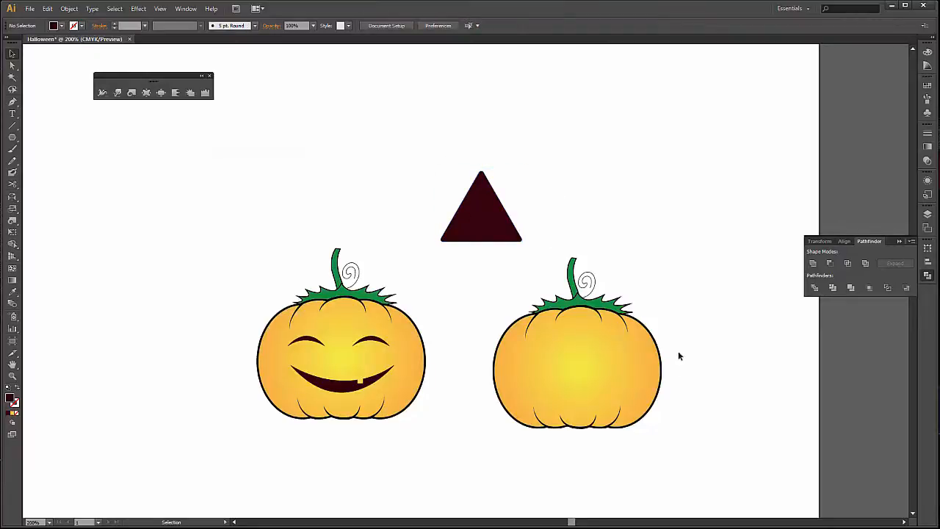
Shrink the rounded triangle to about 42 pt wide and place it and a copy on the blank pumpkin as two eyes.
left_click_drag(476, 211, 548, 350)
left_click_drag(598, 383, 623, 358)
left_click(708, 326)
scroll(643, 399, "up", 2)
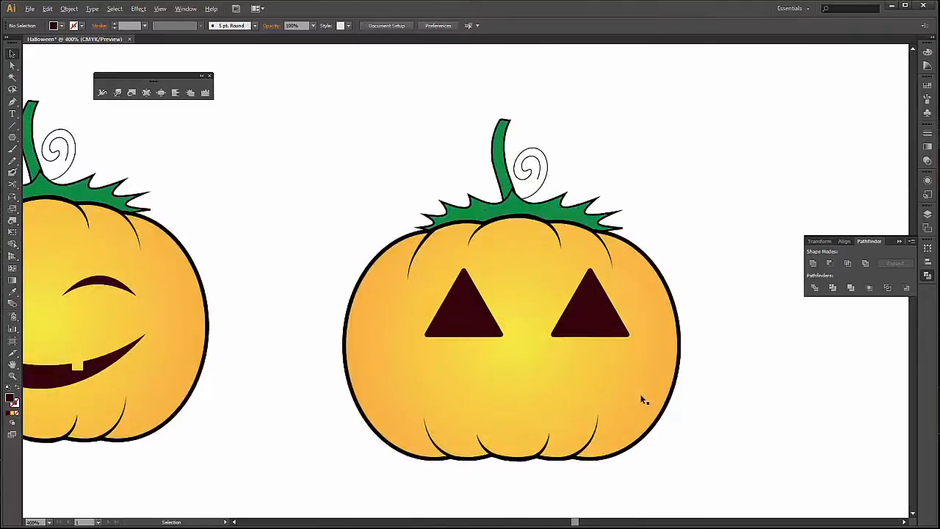
Shift the left triangular eye slightly outward and scale it down to about 39 pt wide.
double_click(465, 311)
left_click(649, 218)
double_click(654, 213)
left_click_drag(455, 310, 444, 311)
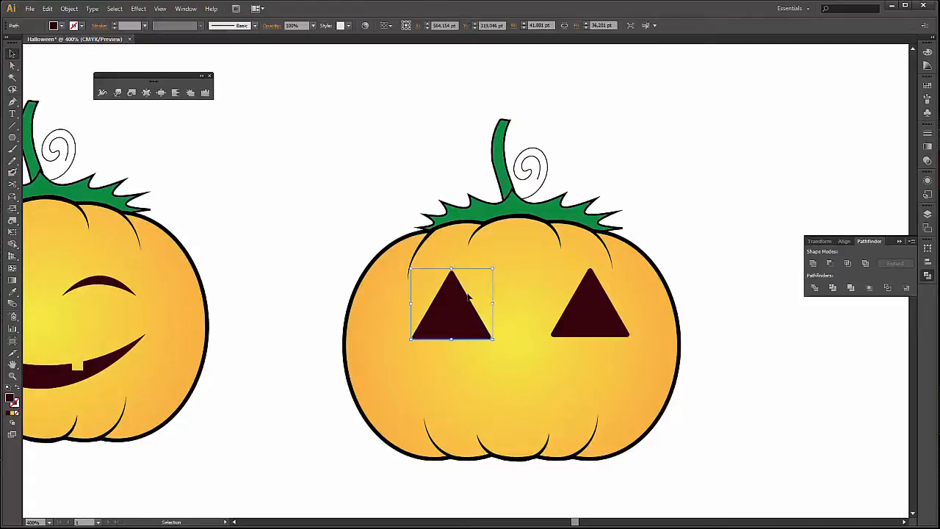
left_click_drag(493, 270, 489, 273)
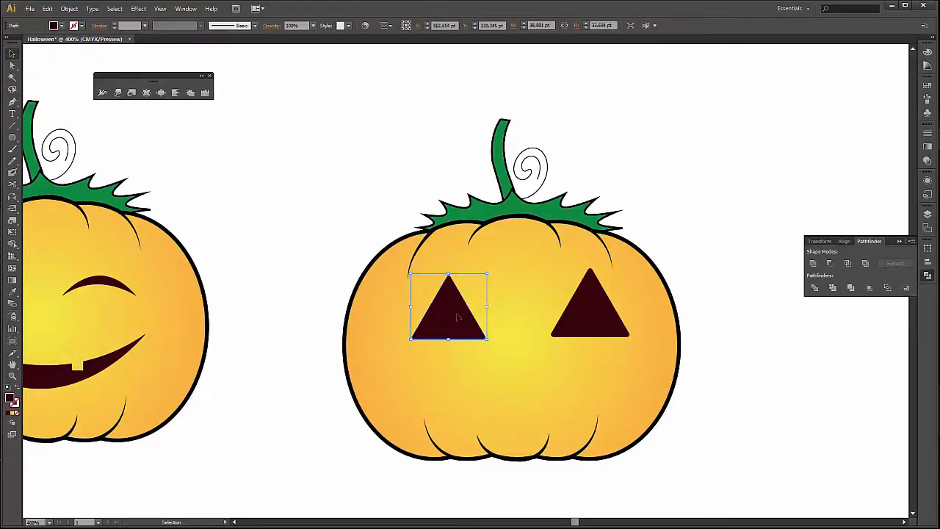
Scale the right triangular eye down slightly to match the left one and reposition it.
left_click(587, 315)
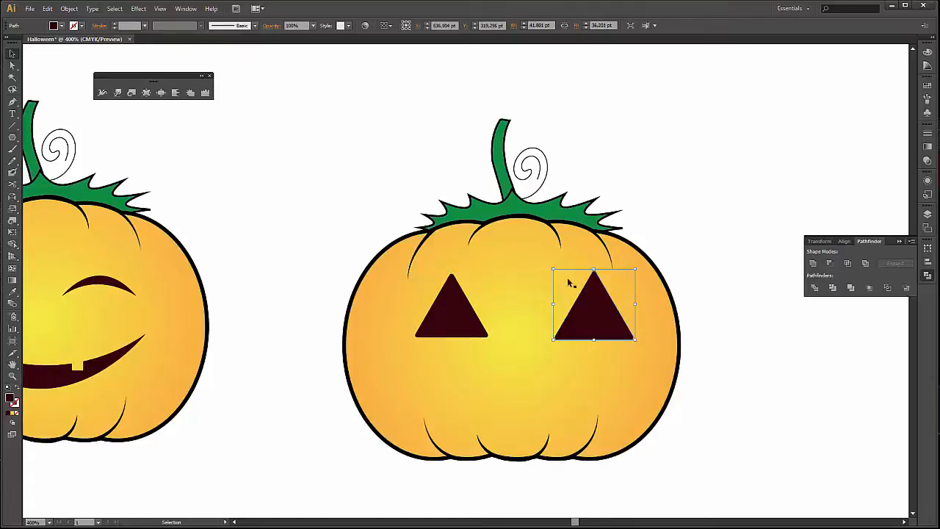
left_click_drag(560, 271, 557, 270)
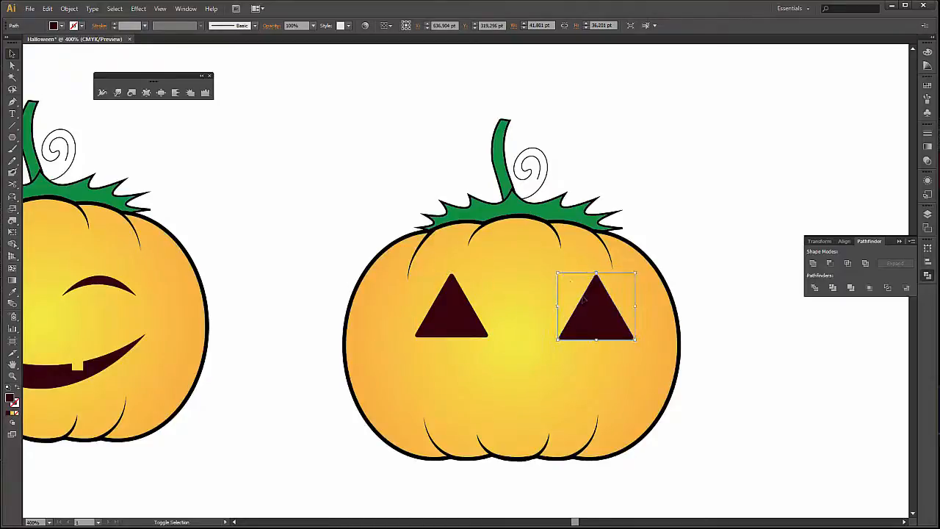
left_click_drag(596, 315, 589, 308)
left_click(708, 276)
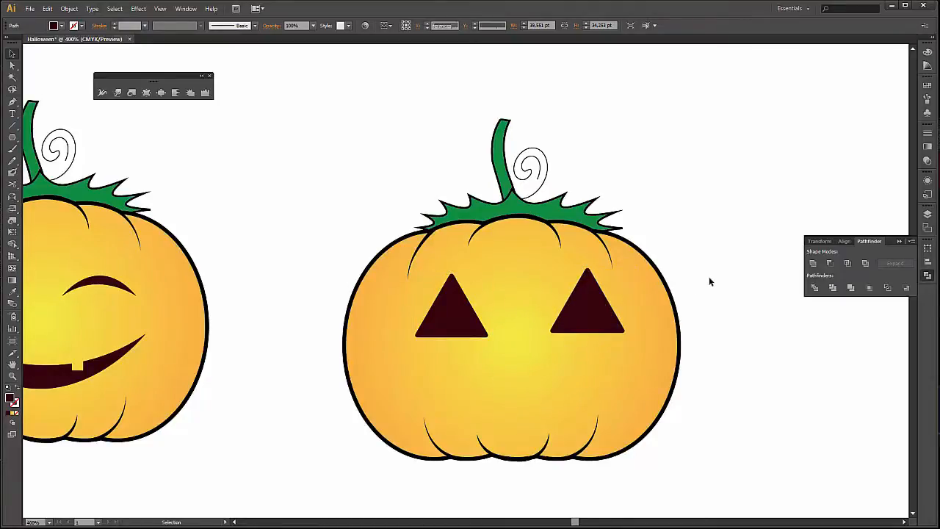
Select both triangular eyes, align their bottom edges and deselect them.
left_click(612, 313)
left_click(447, 320, "shift")
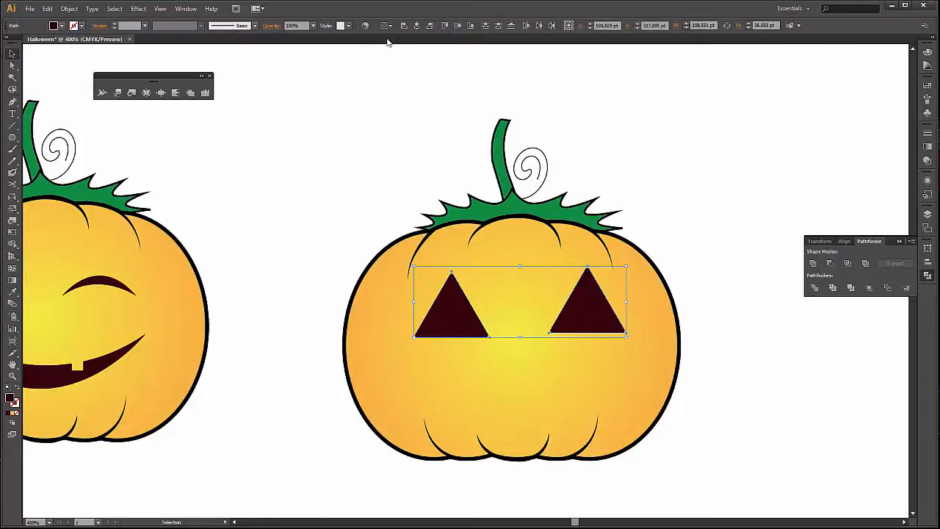
left_click(468, 26)
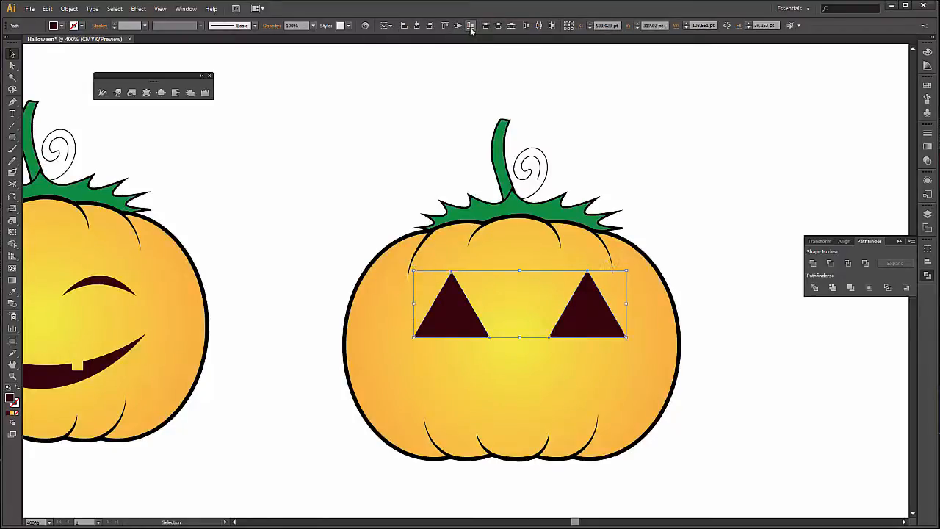
left_click(708, 214)
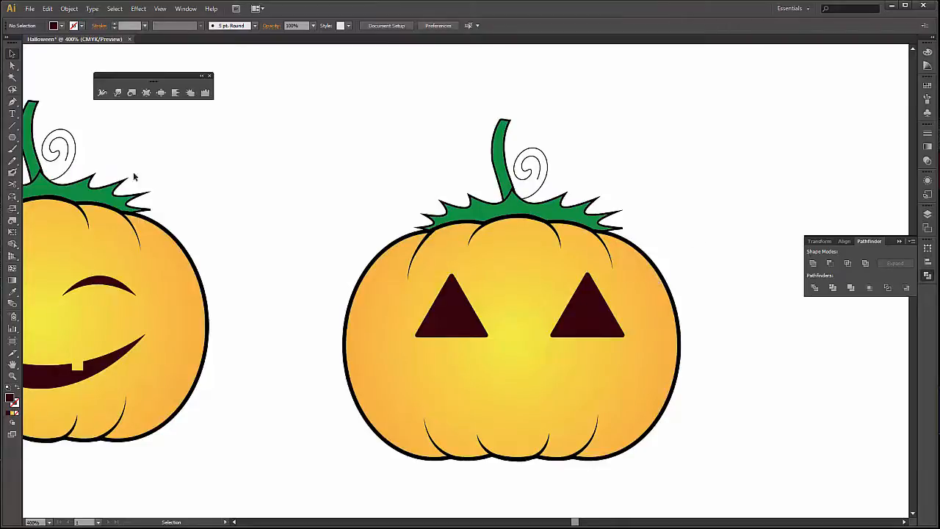
Draw a dark rounded rectangle about 47 by 37 pt as a mouth, centred below the triangular eyes.
left_click_drag(12, 136, 101, 155)
scroll(472, 370, "down", 1)
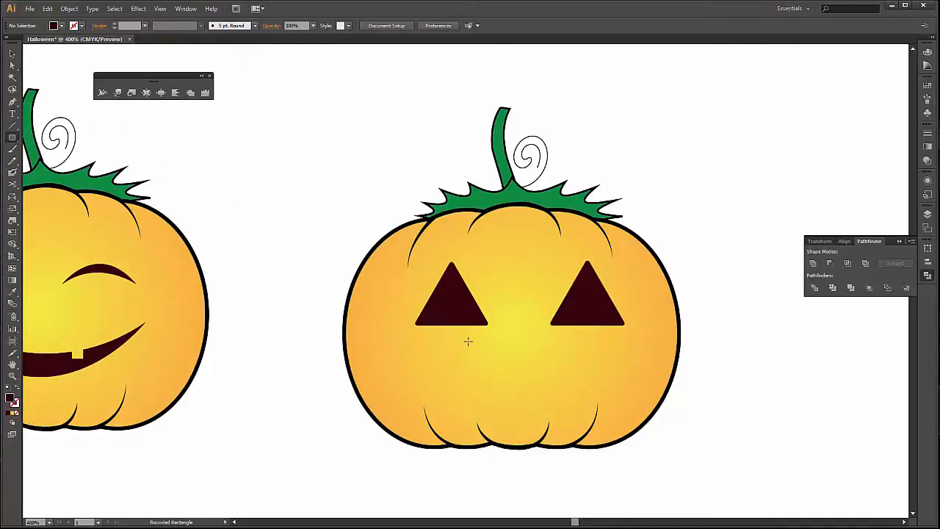
left_click_drag(469, 342, 559, 417)
scroll(625, 406, "down", 4)
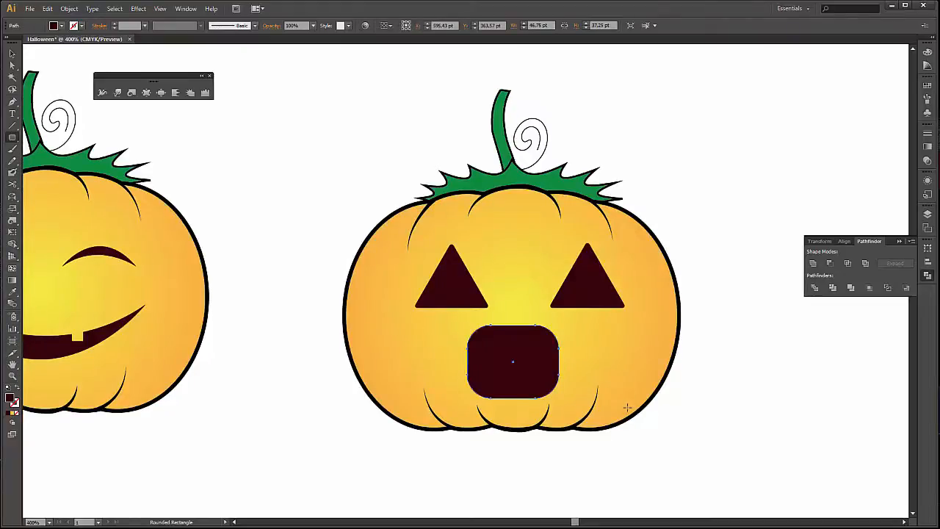
scroll(628, 406, "down", 1)
key("v")
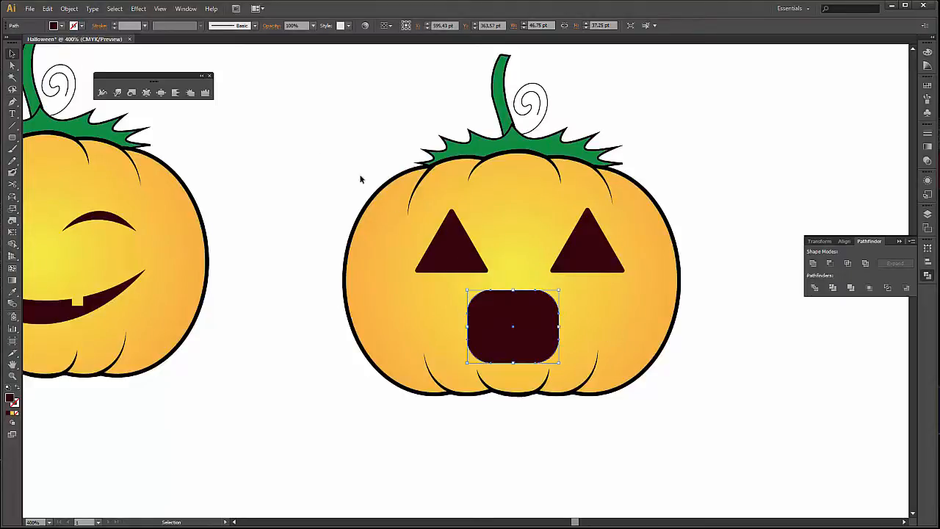
Warp the left and right sides of the rounded mouth slightly inward for an irregular outline and deselect it.
left_click(117, 93)
left_click_drag(446, 329, 471, 332)
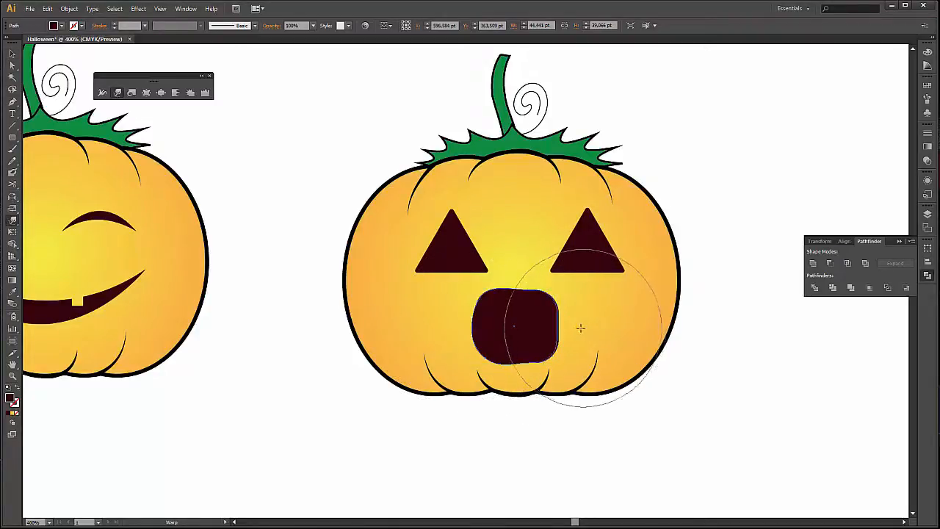
left_click_drag(582, 328, 577, 329)
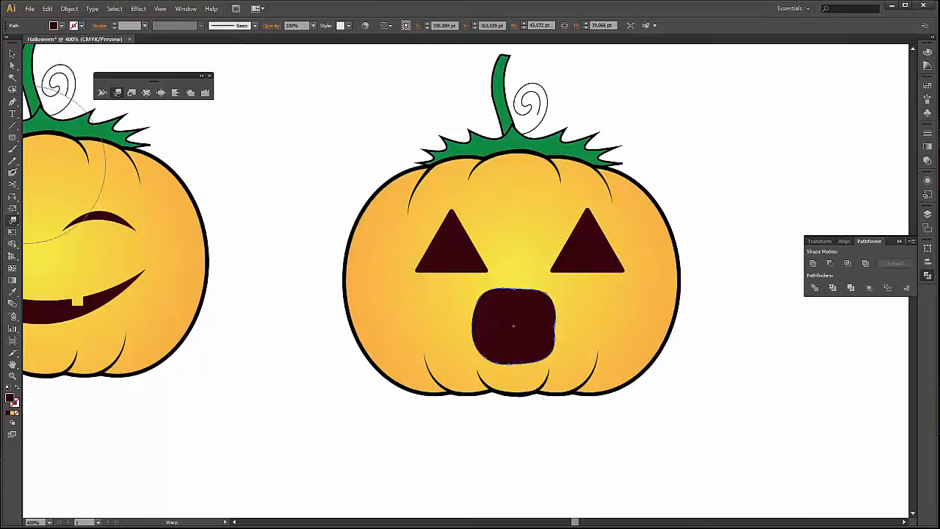
left_click(12, 53)
left_click(318, 435)
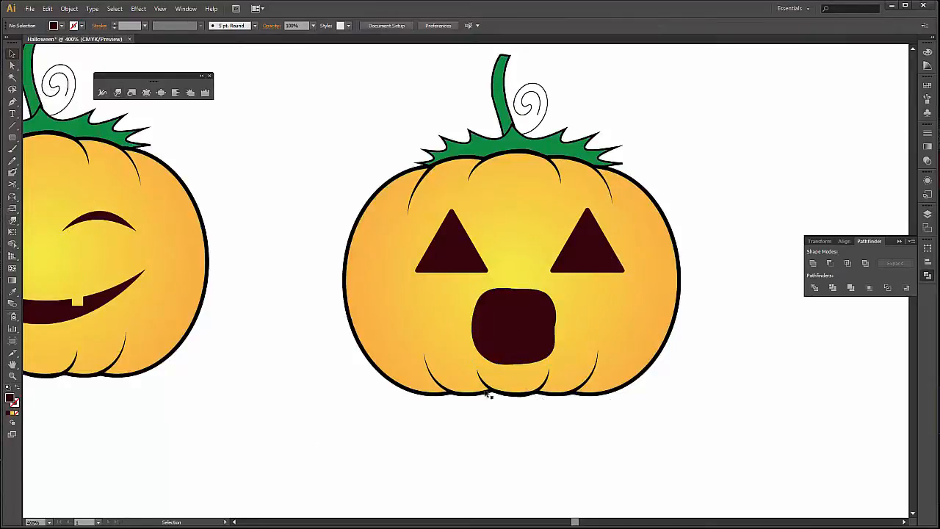
Group all parts of the smiling pumpkin, and separately group all parts of the triangle-eyed pumpkin.
scroll(562, 424, "down", 3)
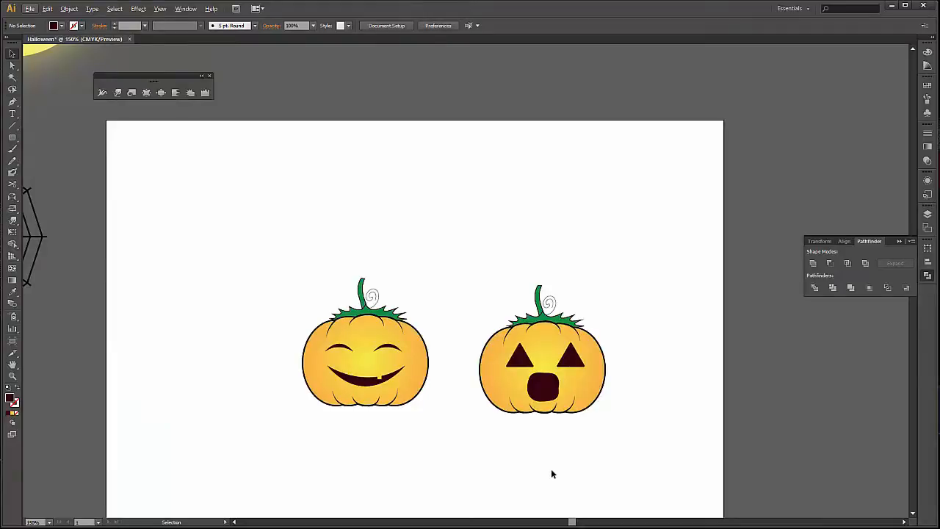
key("a")
left_click_drag(307, 235, 413, 422)
key("v")
left_click_drag(490, 246, 620, 428)
left_click(620, 430)
key("h")
left_click_drag(428, 432, 588, 426)
scroll(453, 340, "down", 2)
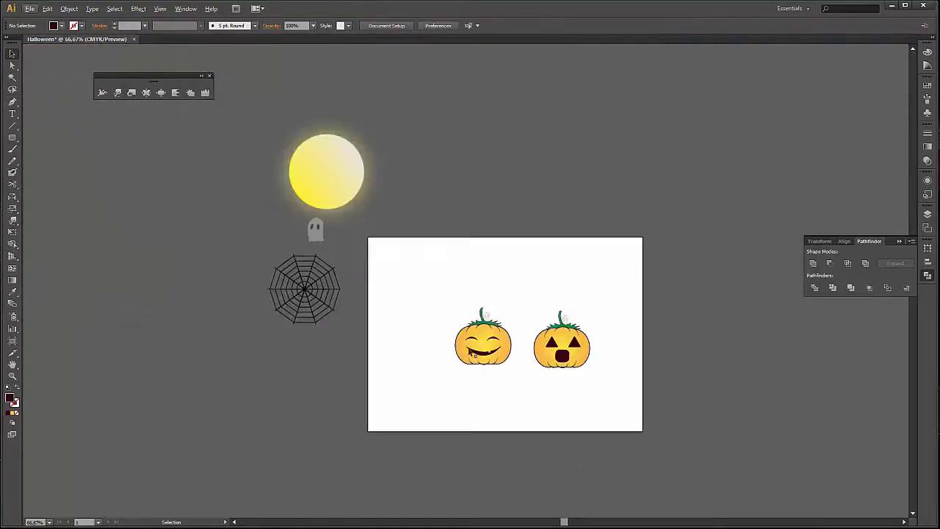
Move both pumpkins off the artboard, placing them side by side above it next to the yellow moon.
double_click(485, 356)
double_click(434, 199)
left_click_drag(495, 343, 438, 175)
left_click(495, 273)
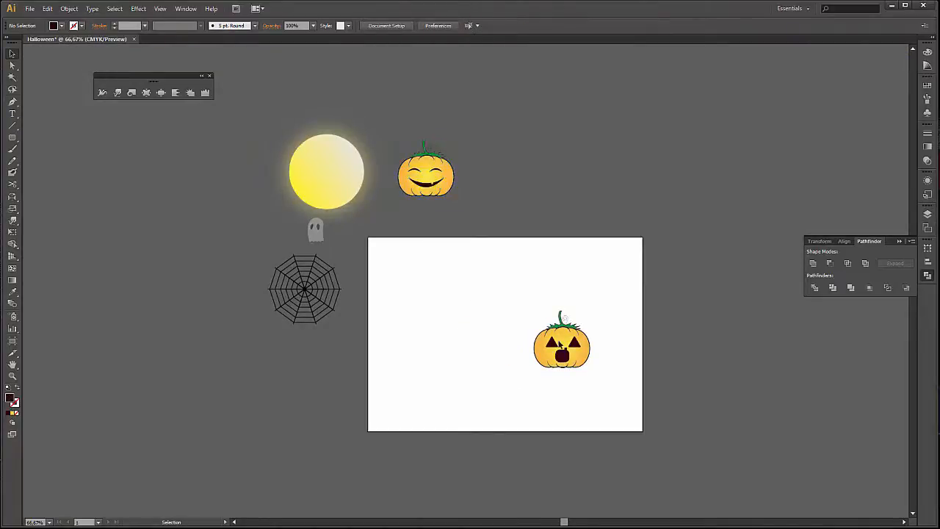
left_click_drag(559, 342, 495, 158)
left_click(531, 323)
key("space")
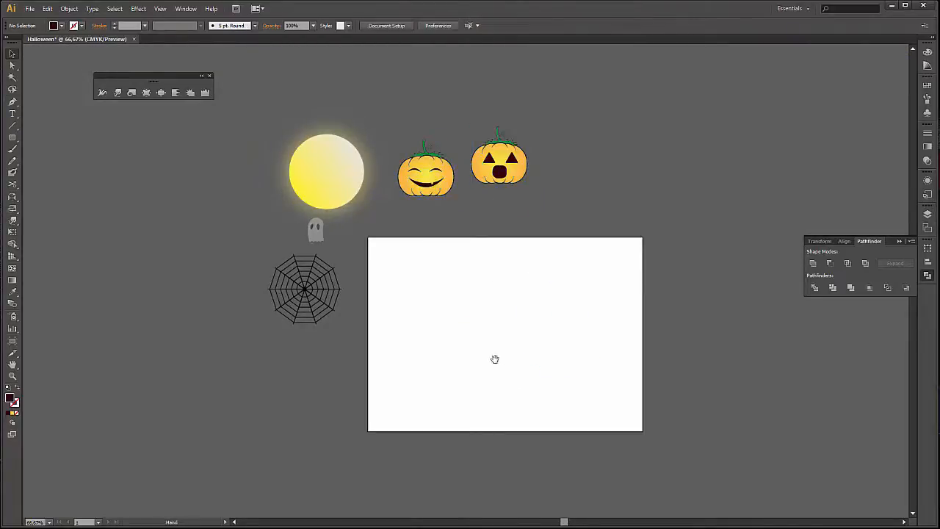
left_click_drag(493, 357, 435, 317)
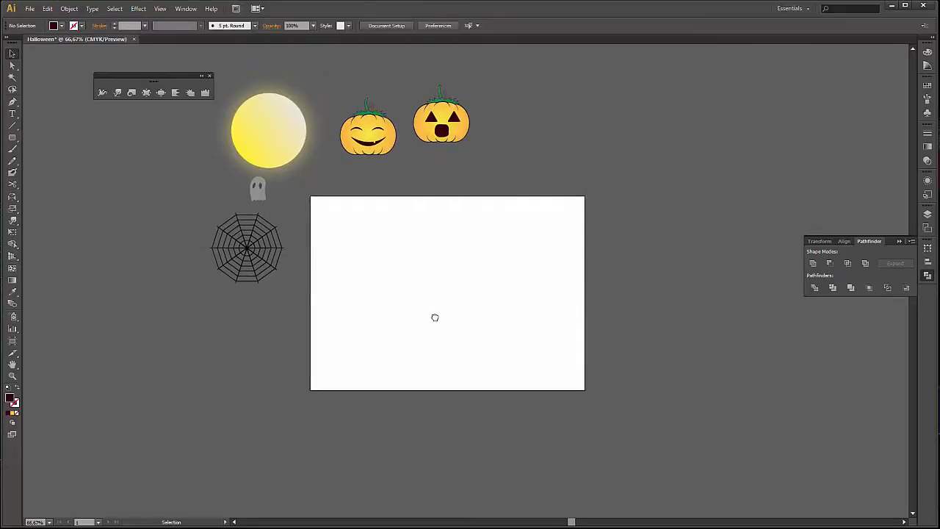
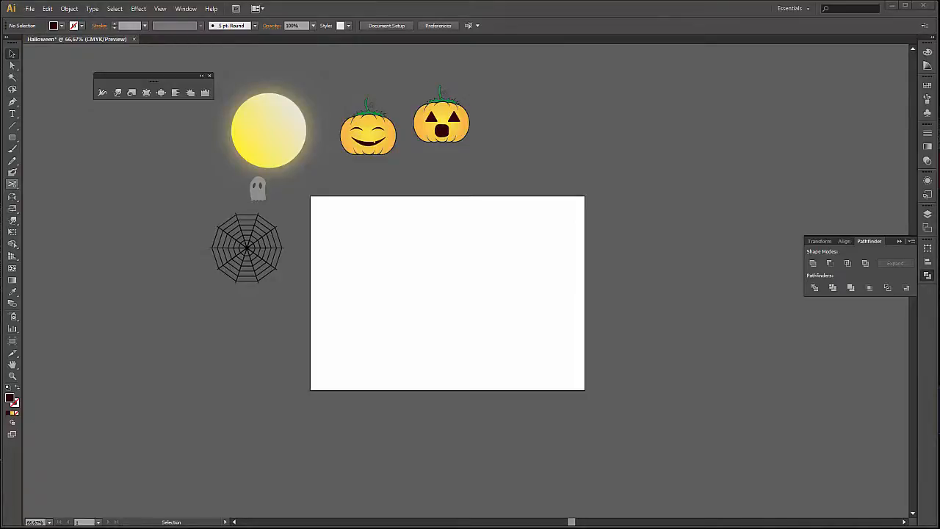
Place the black bat silhouette image on the empty canvas above and to the right of the artboard.
left_click_drag(336, 272, 712, 176)
left_click_drag(668, 316, 610, 342)
left_click(659, 293)
Convert the bat image to vector paths with Image Trace at the default preset and expand the tracing.
scroll(690, 149, "up", 3)
scroll(616, 274, "up", 3)
scroll(387, 411, "down", 1)
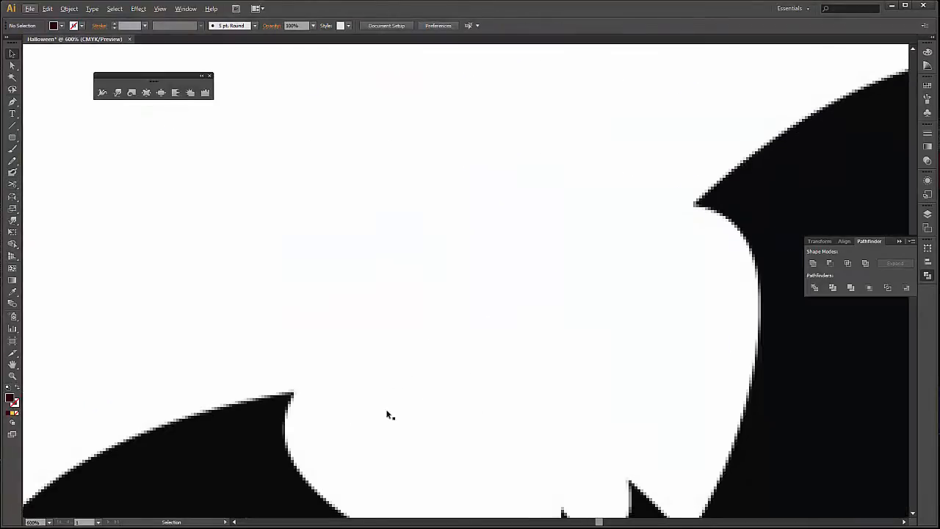
scroll(330, 394, "down", 4)
scroll(309, 429, "up", 5)
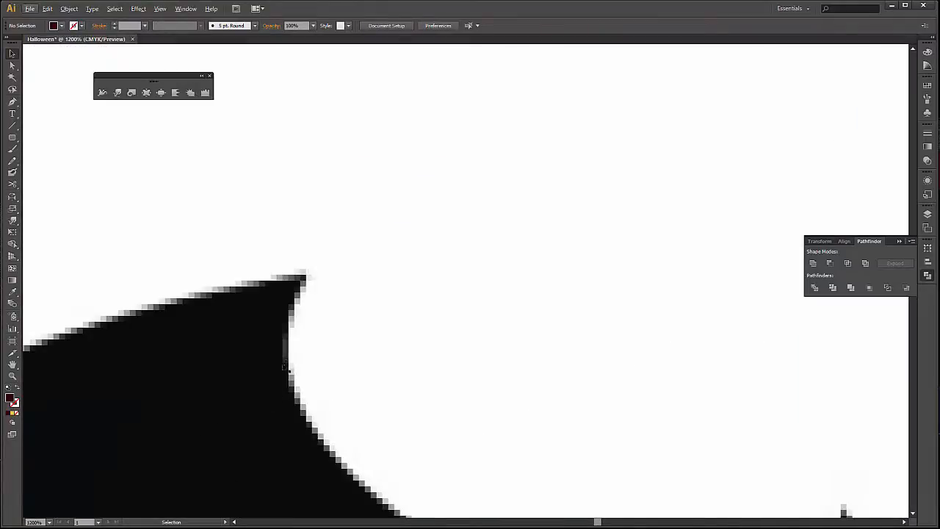
scroll(385, 290, "down", 6)
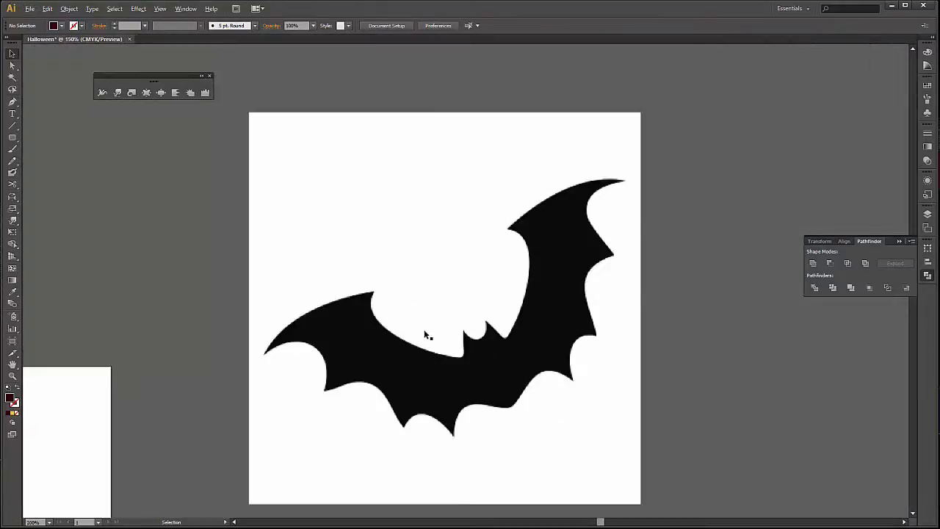
scroll(424, 329, "down", 1)
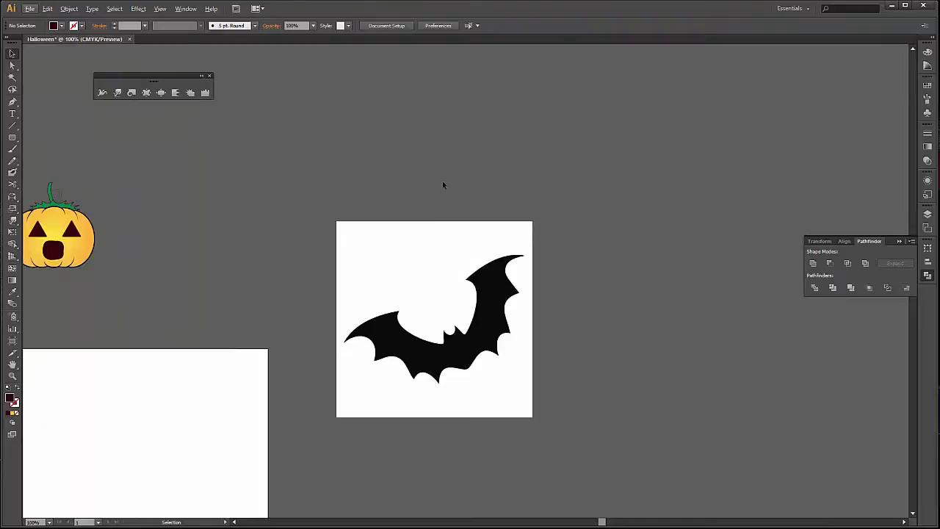
left_click(521, 370)
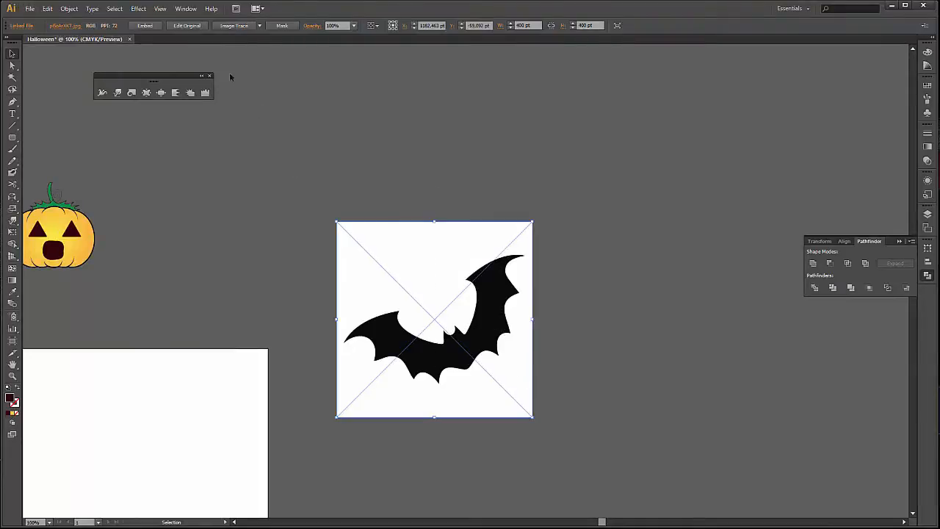
left_click(233, 26)
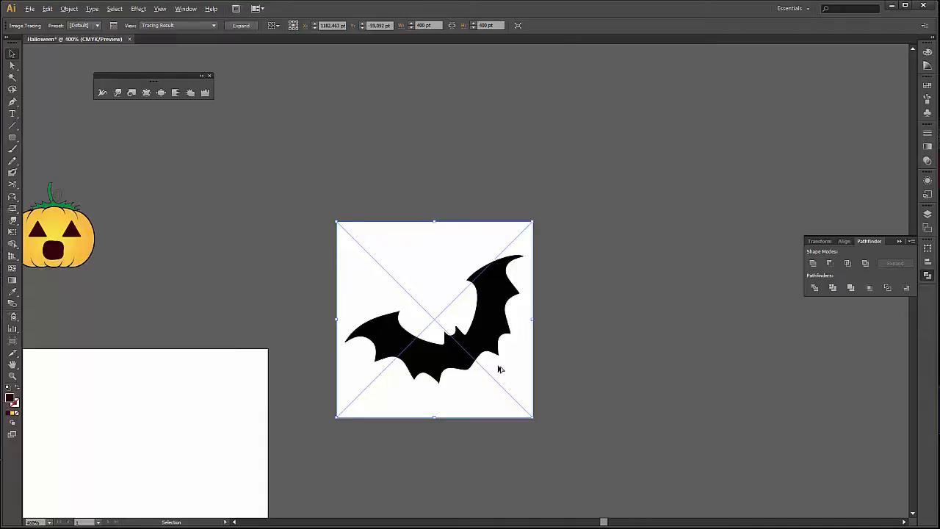
scroll(499, 366, "up", 4)
scroll(366, 278, "down", 3)
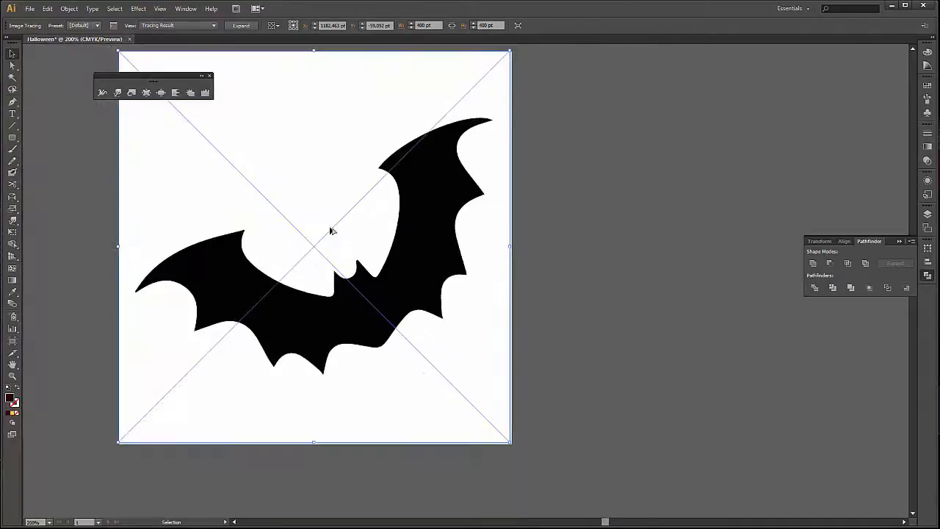
left_click(250, 29)
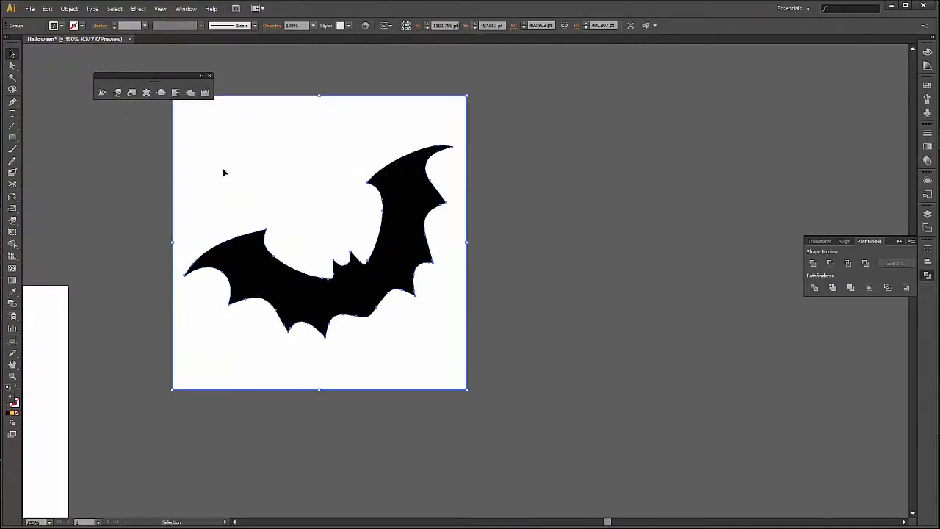
Delete the white background around the traced bat, keeping only the black silhouette.
left_click(490, 215)
key("a")
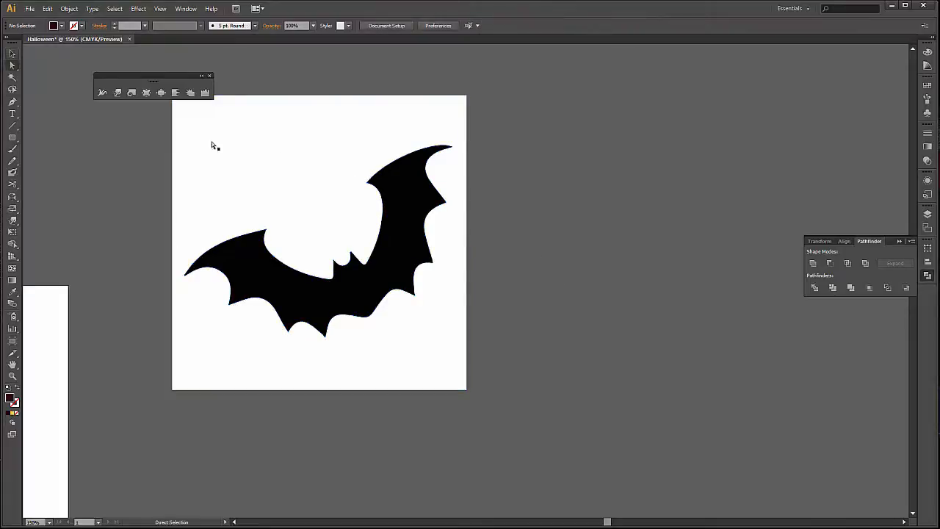
left_click(306, 151)
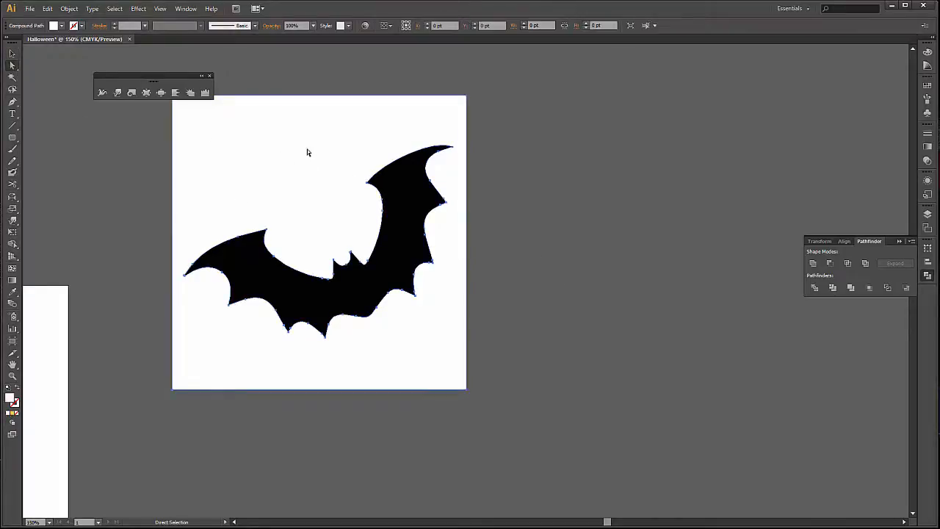
key("Delete")
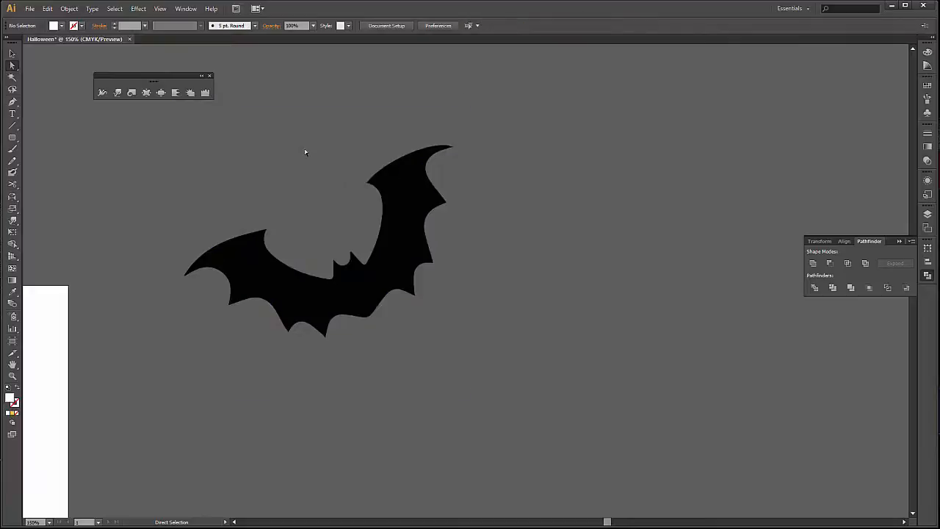
Scale the bat down proportionally to about 100 by 72 pt and deselect it.
key("v")
left_click_drag(431, 289, 433, 290)
key("space")
left_click_drag(321, 421, 481, 369)
scroll(510, 299, "down", 3)
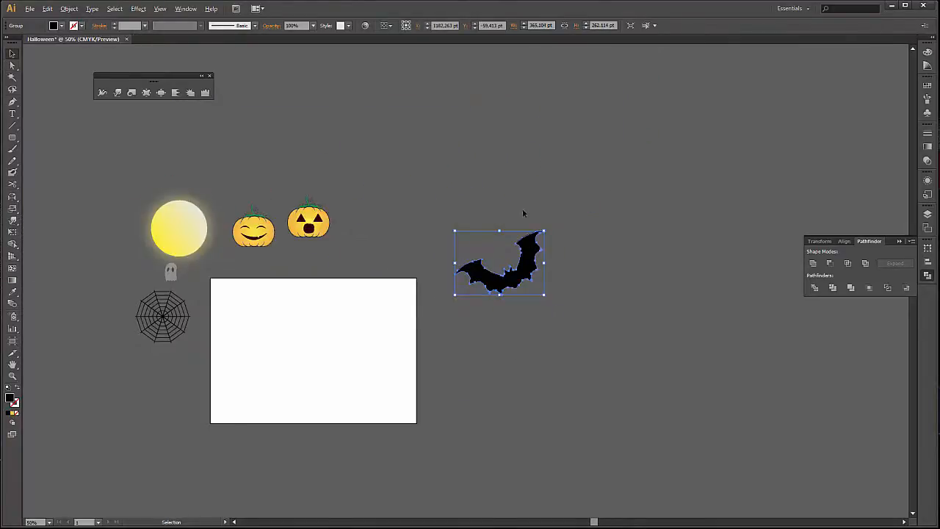
scroll(522, 209, "up", 2)
scroll(512, 324, "up", 1)
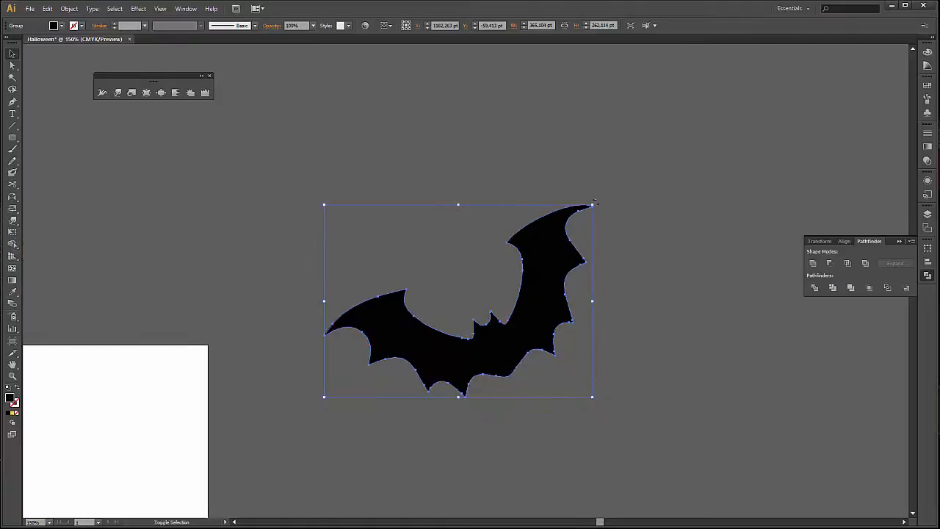
left_click_drag(592, 205, 400, 338)
left_click(441, 410)
left_click_drag(358, 451, 544, 260)
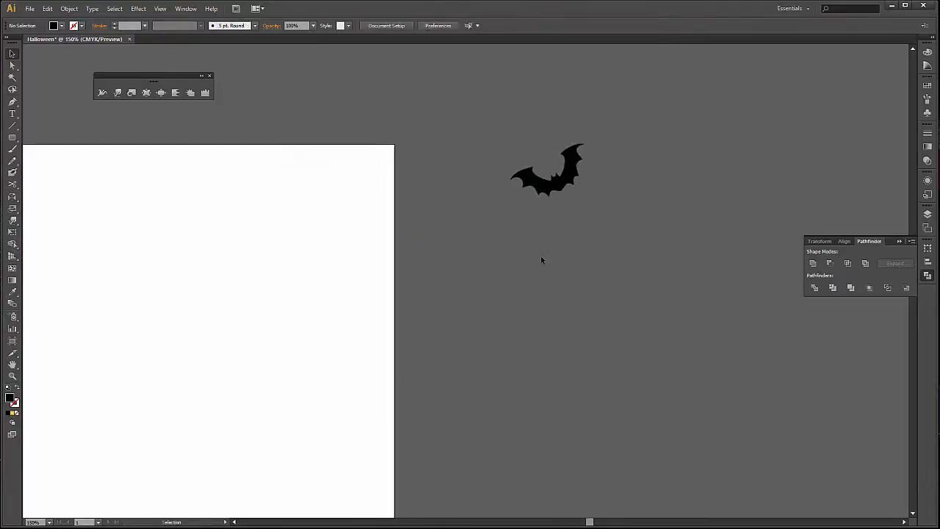
Move the bat onto the upper middle of the artboard and deselect it.
scroll(541, 263, "down", 2)
left_click_drag(442, 270, 351, 274)
left_click(269, 244)
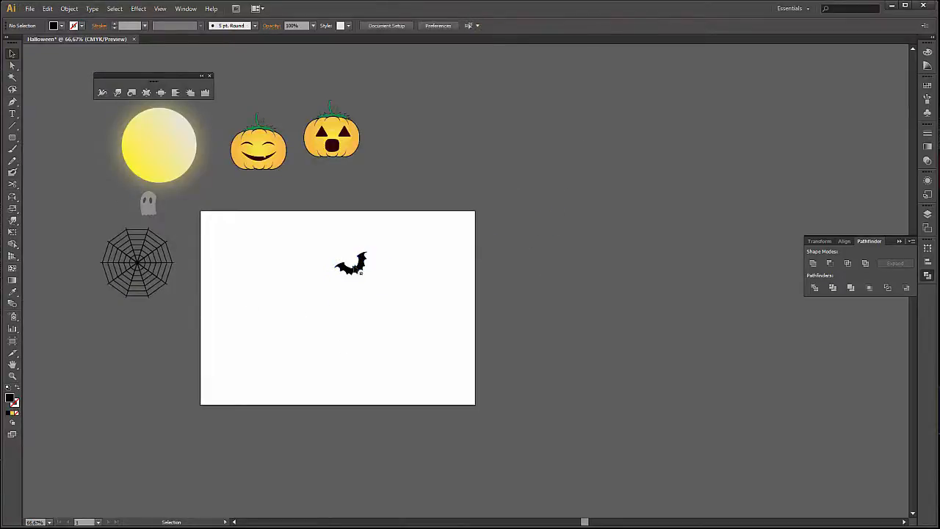
Reduce the bat proportionally to about 81 by 58 pt and move it off the artboard, beyond its upper-right corner.
left_click(339, 273)
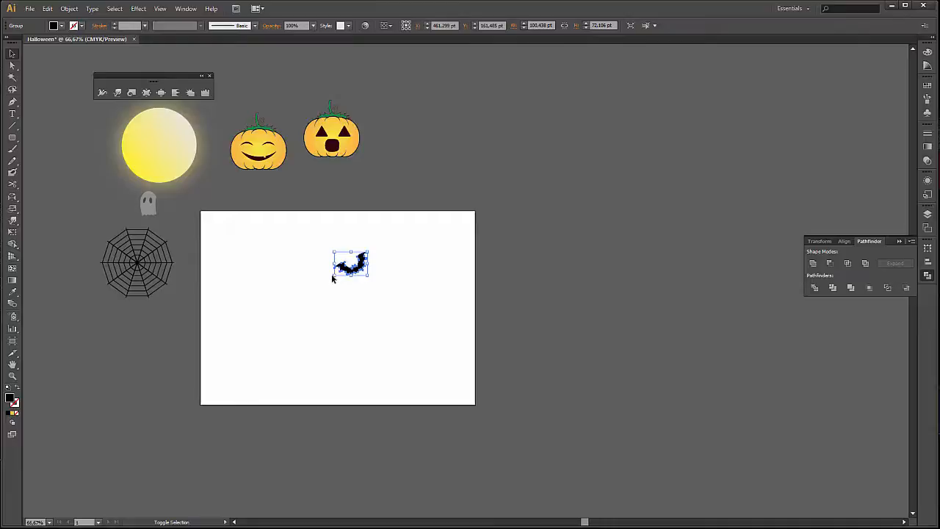
left_click_drag(331, 274, 523, 179)
left_click(354, 298)
scroll(578, 178, "up", 2)
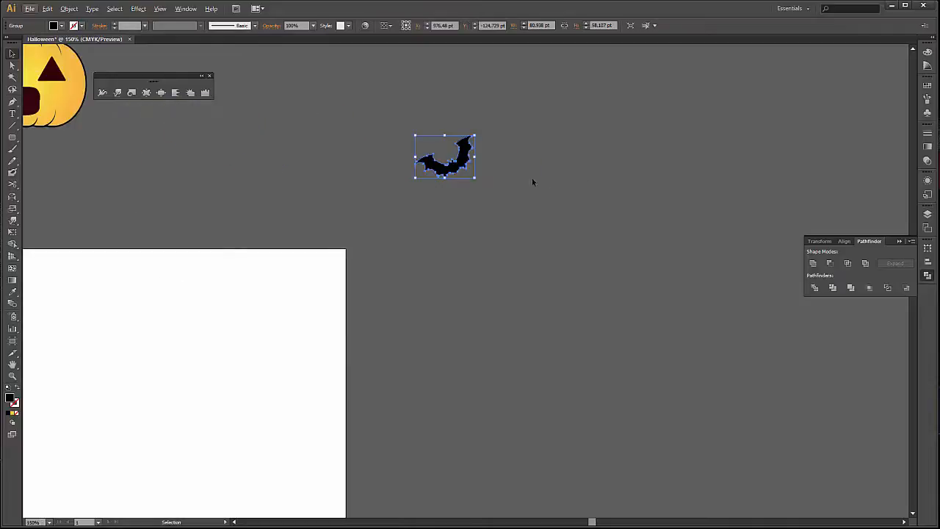
left_click(533, 179)
Create a new Scatter Brush from the small black bat.
scroll(583, 199, "up", 1)
left_click_drag(669, 208, 551, 267)
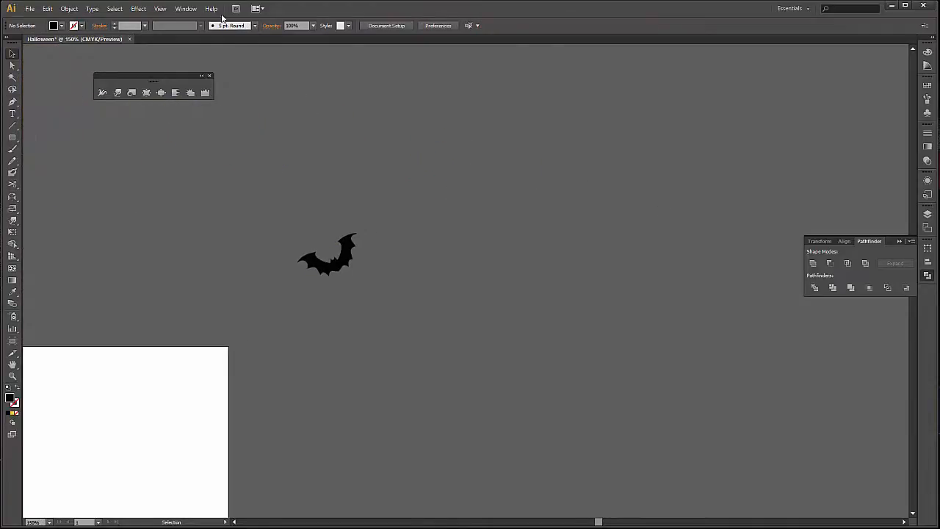
left_click(187, 10)
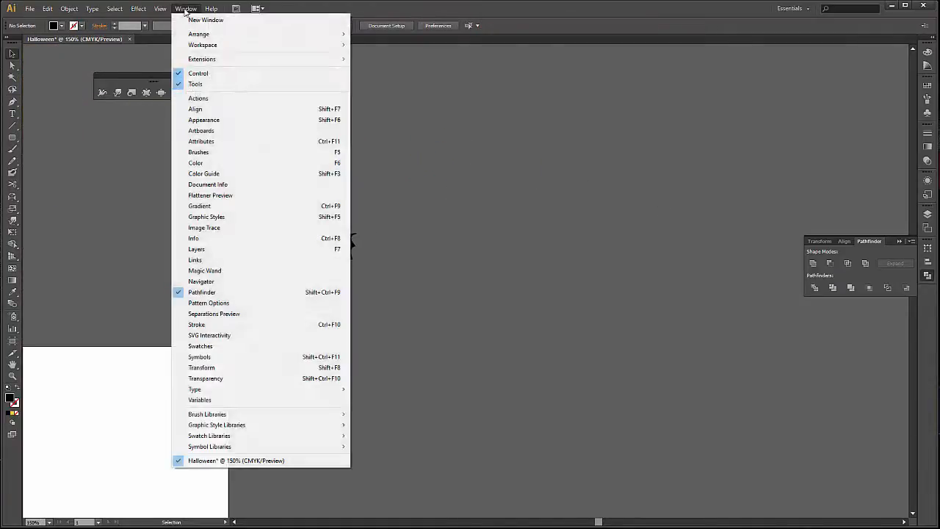
left_click(314, 153)
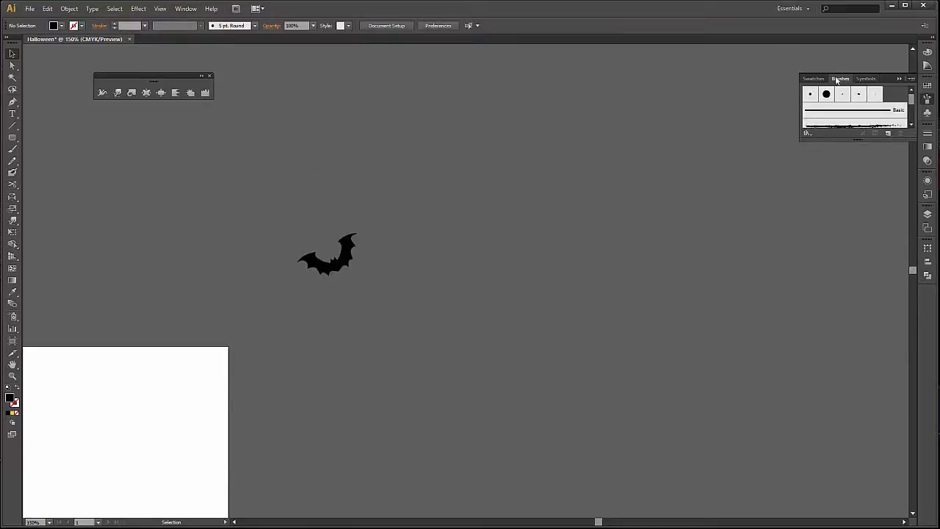
left_click_drag(865, 140, 872, 259)
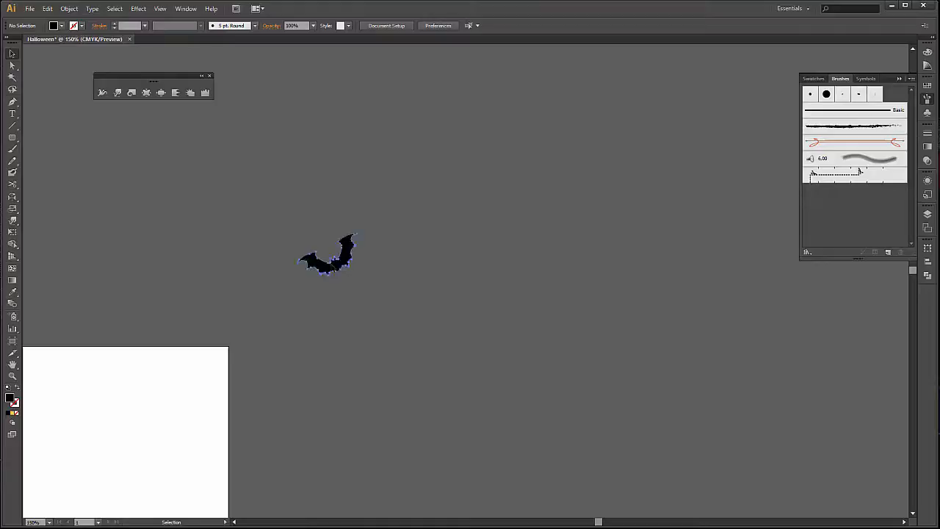
left_click_drag(331, 255, 891, 222)
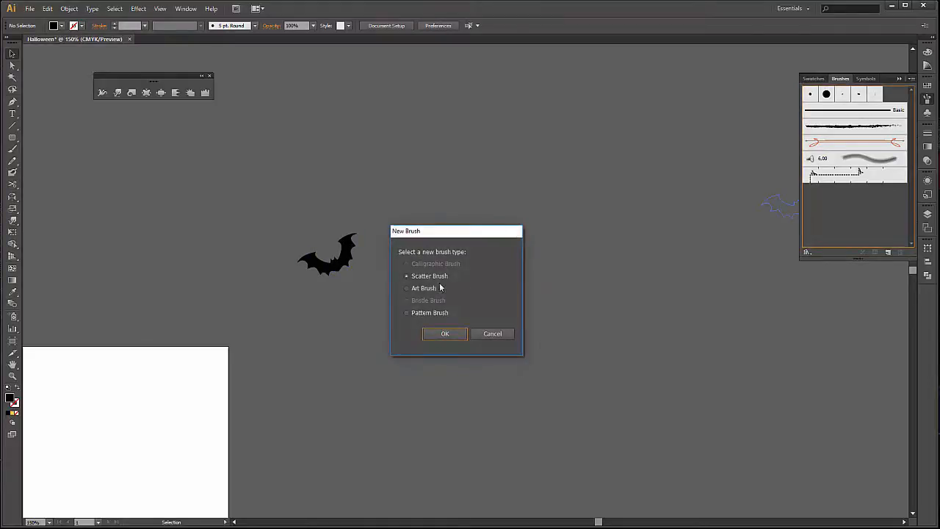
left_click(444, 334)
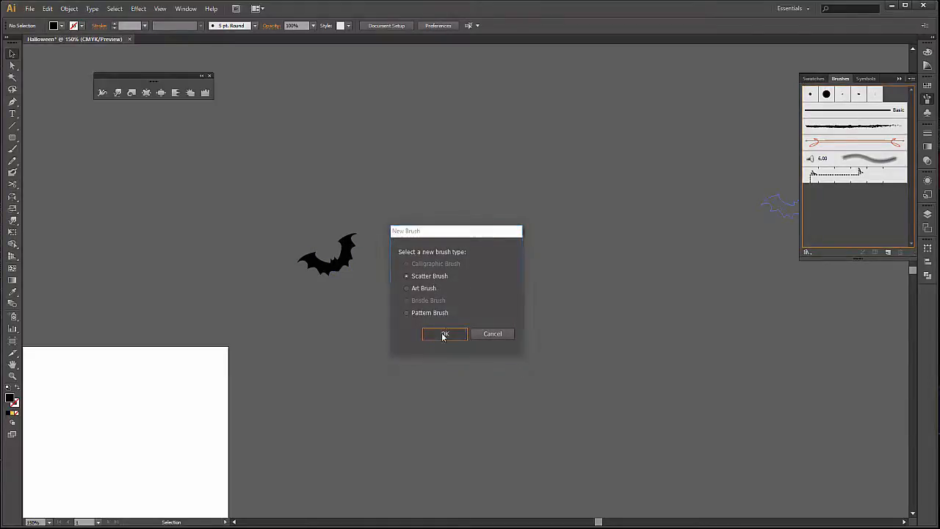
Set the scatter brush size to Random, ranging from 70% to 120%.
left_click_drag(441, 144, 640, 146)
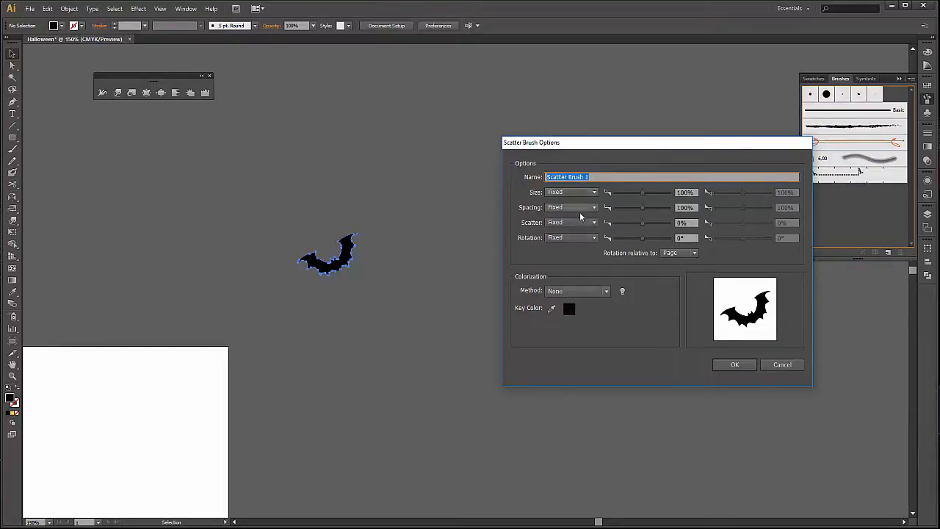
left_click(573, 192)
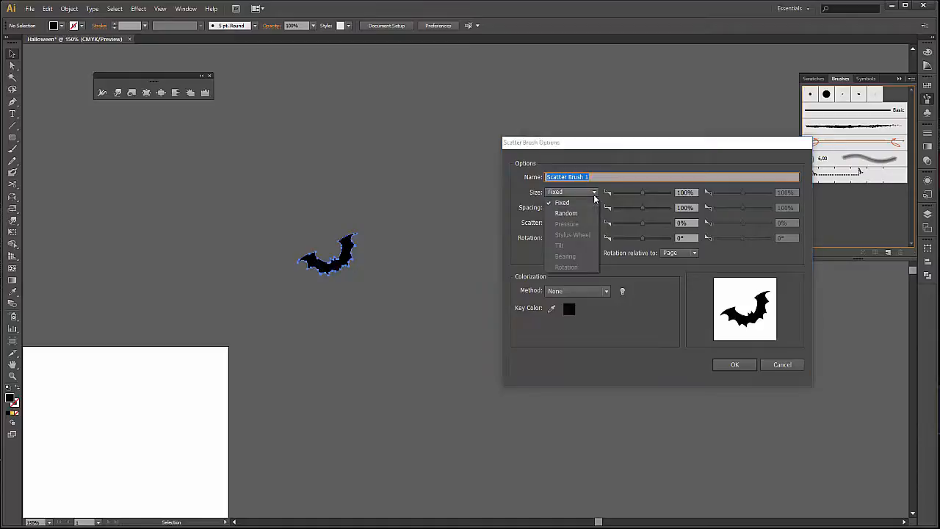
left_click(580, 212)
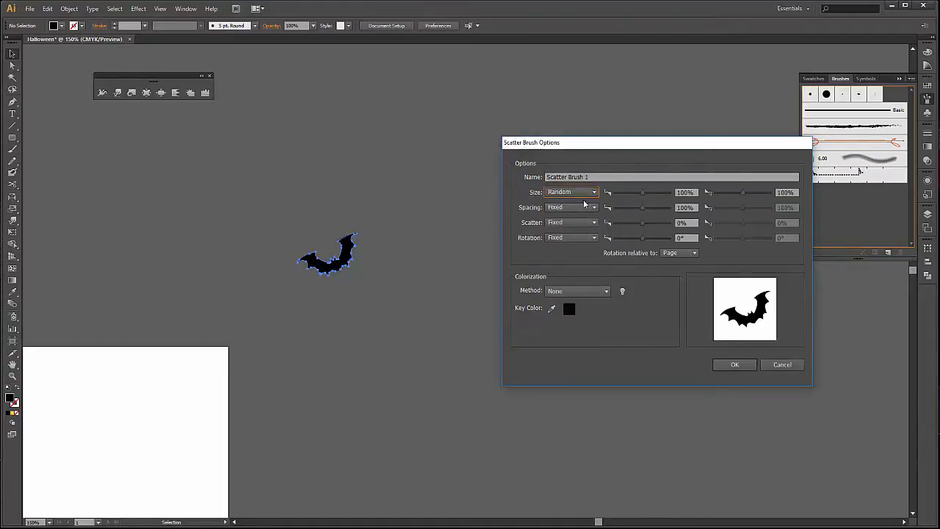
left_click_drag(641, 194, 571, 185)
type("70")
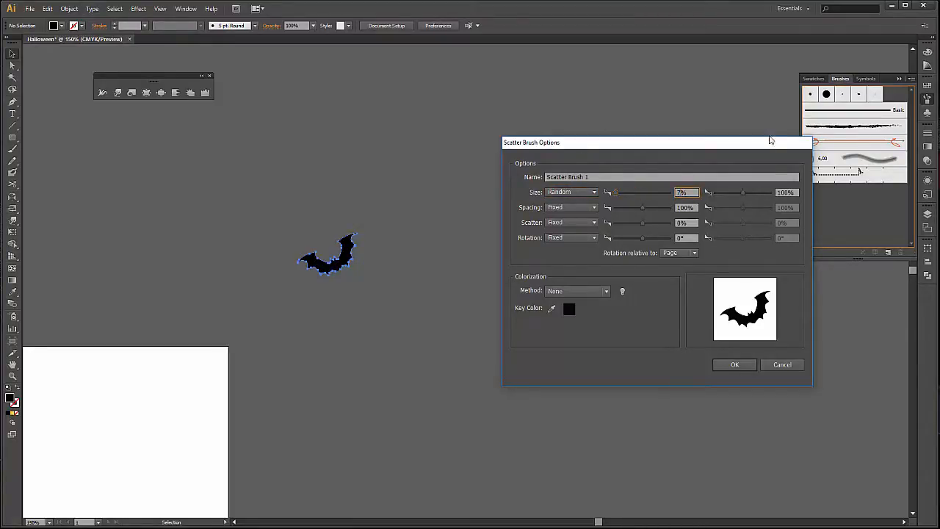
left_click(785, 193)
left_click_drag(784, 194, 782, 196)
type("2")
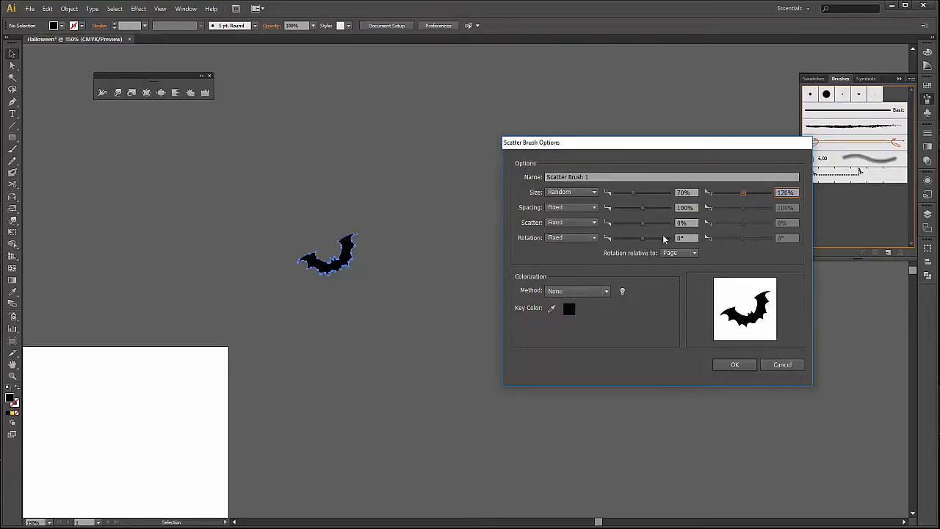
Set the scatter brush spacing to Random, ranging from 80% to 120%.
left_click(577, 207)
left_click(577, 228)
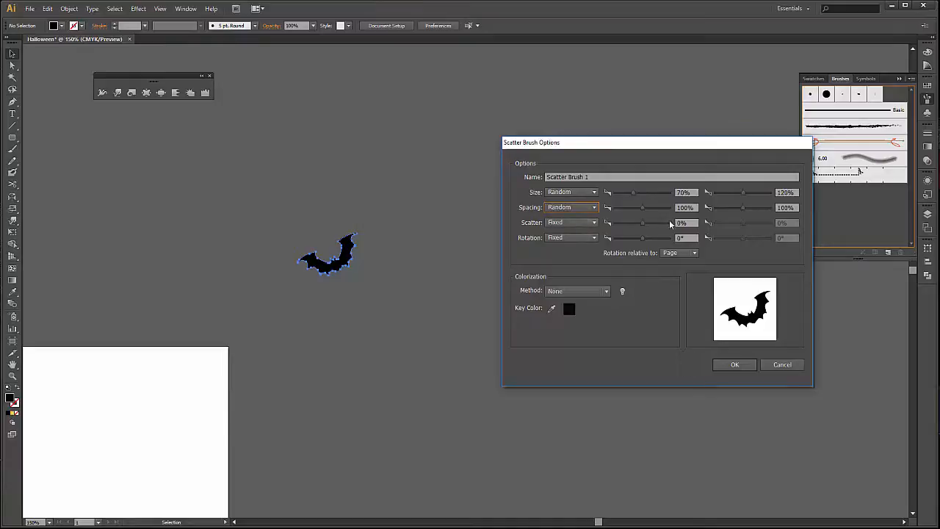
key("Tab")
type("80")
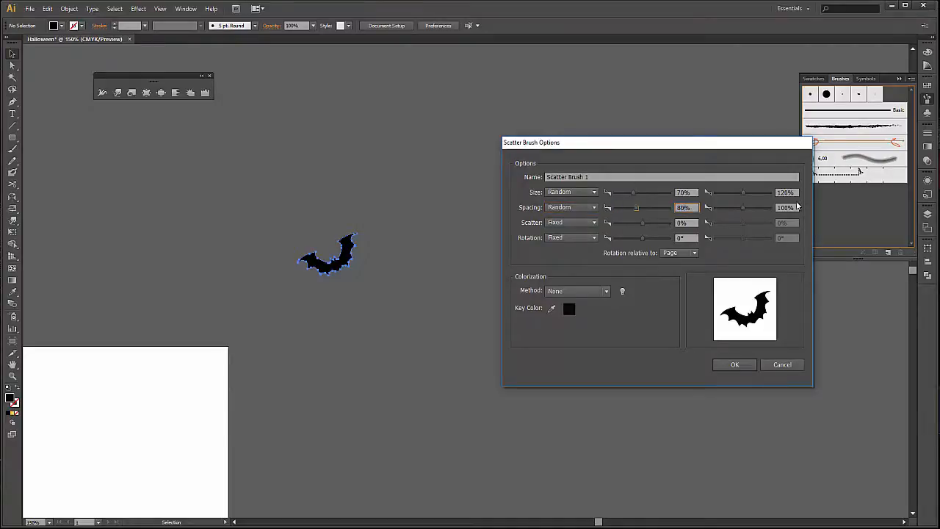
left_click(783, 206)
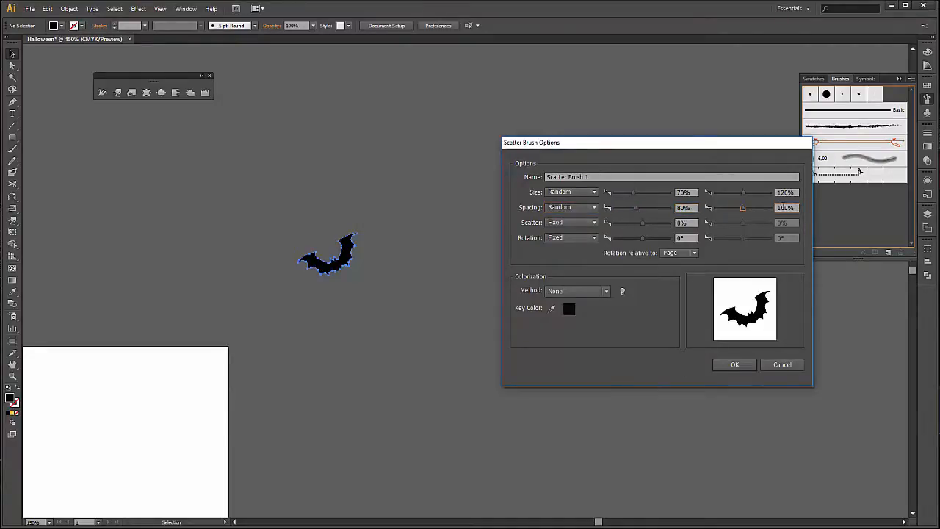
type("120")
Set the brush's scatter amount to Random, ranging from -20% to 20%.
left_click(595, 222)
left_click(576, 245)
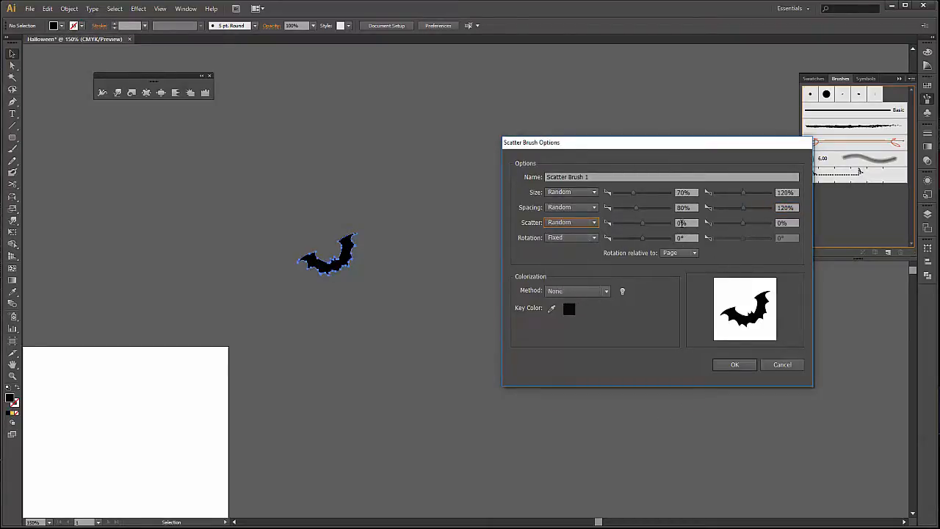
left_click(681, 222)
type("422")
left_click_drag(693, 222, 633, 225)
type("-2")
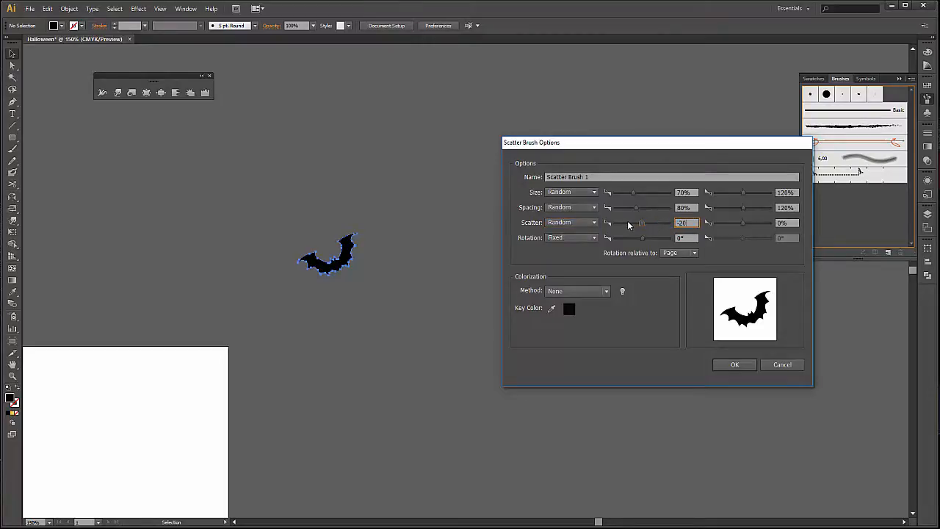
left_click(782, 223)
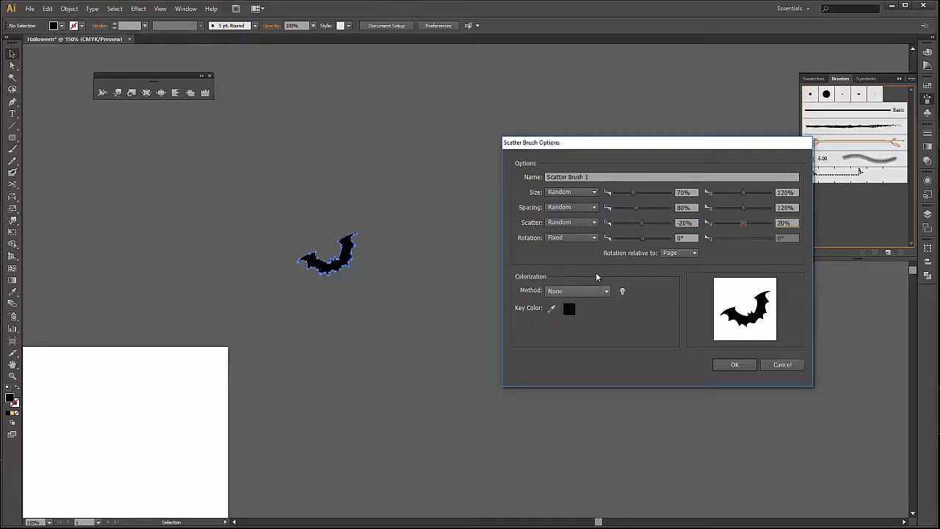
Set the brush rotation to Random, ranging from -30° to 30°, and accept the scatter brush options.
left_click(594, 239)
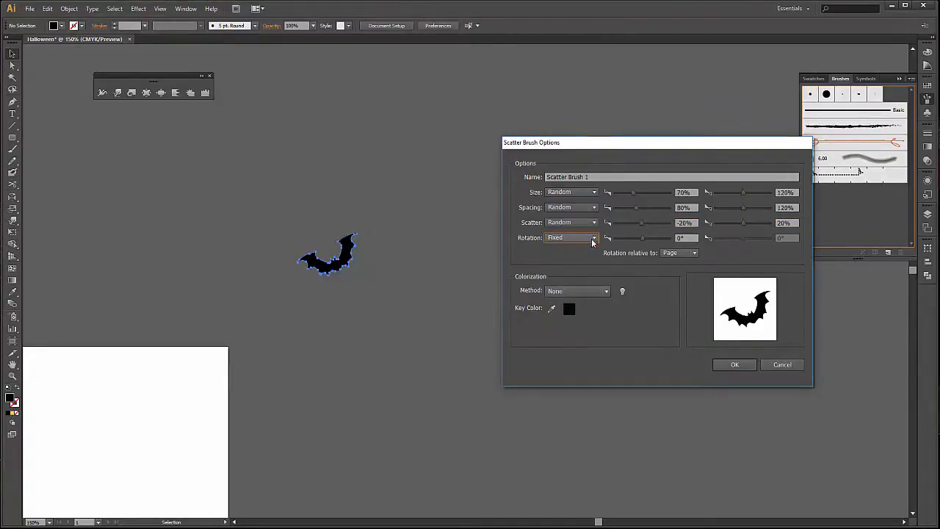
left_click(594, 239)
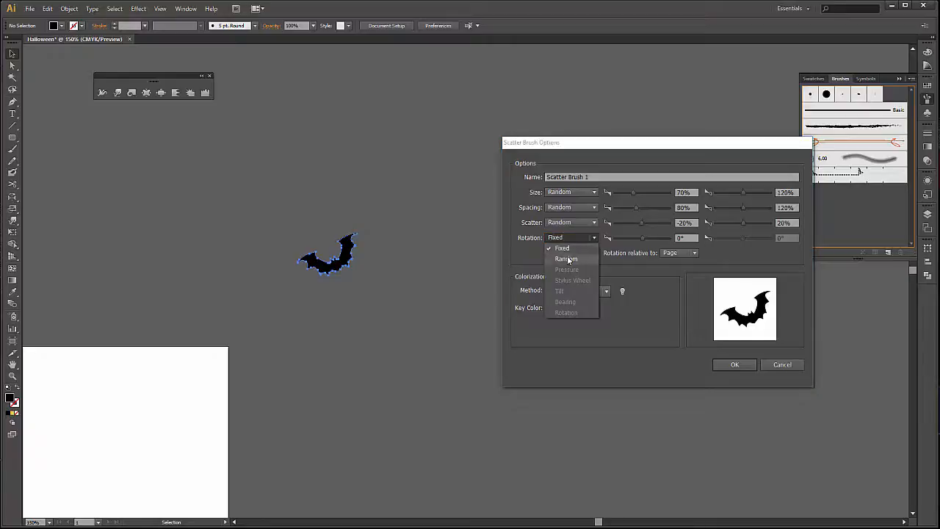
left_click(566, 260)
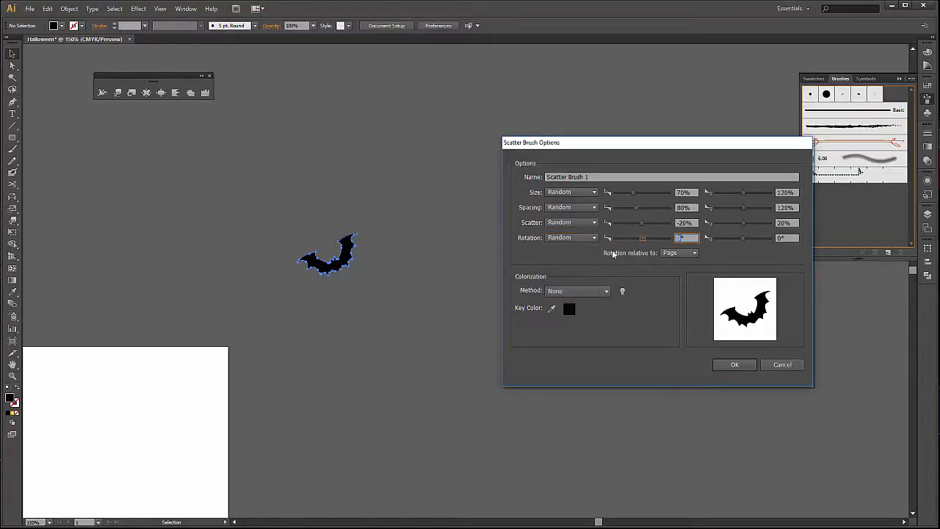
type("-30")
key("Tab")
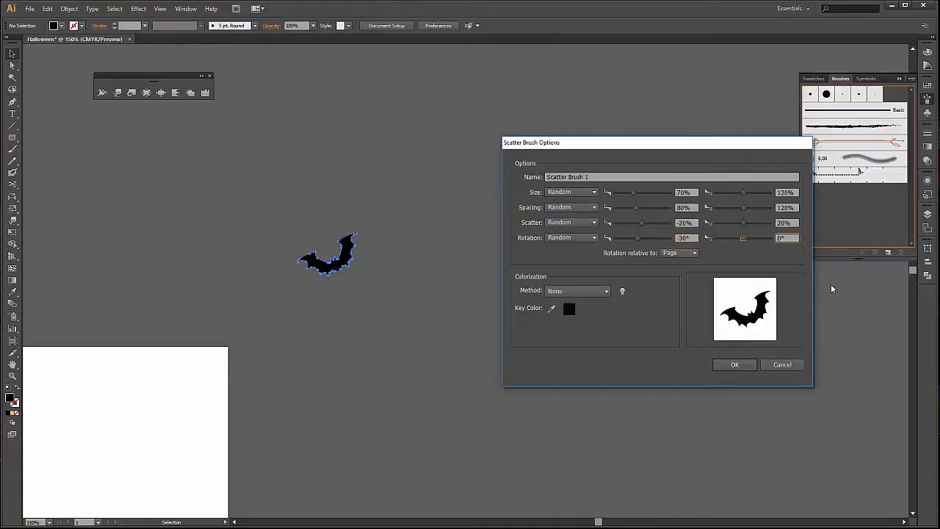
type("30")
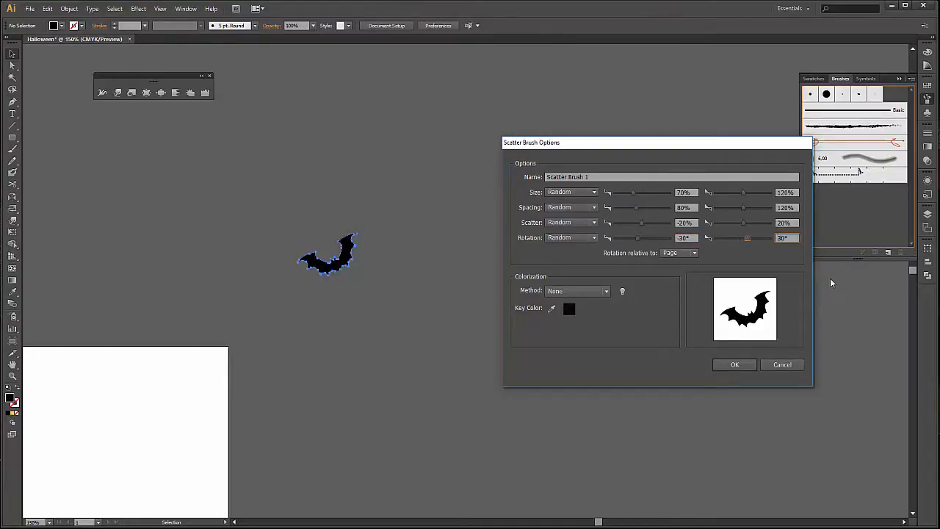
left_click(734, 365)
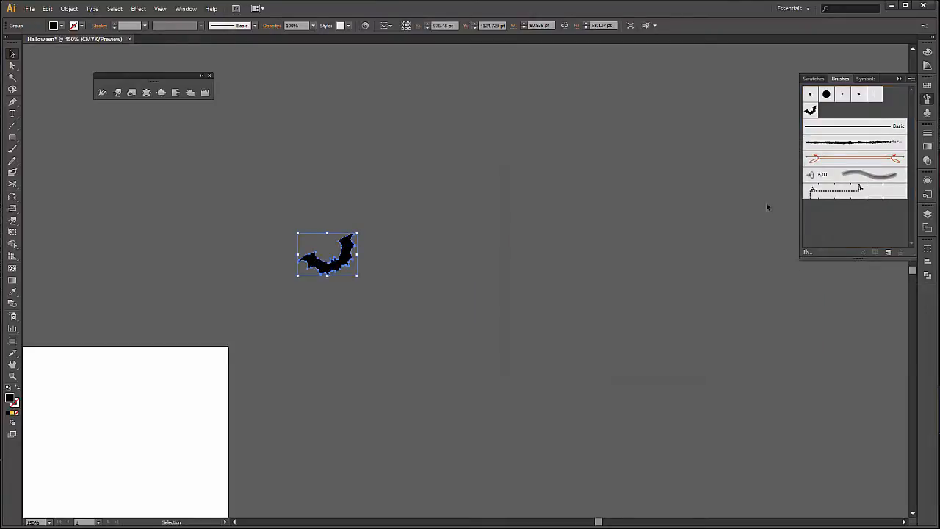
Make the bat scatter brush the current brush, leave its options unchanged, and deselect the original bat.
key("b")
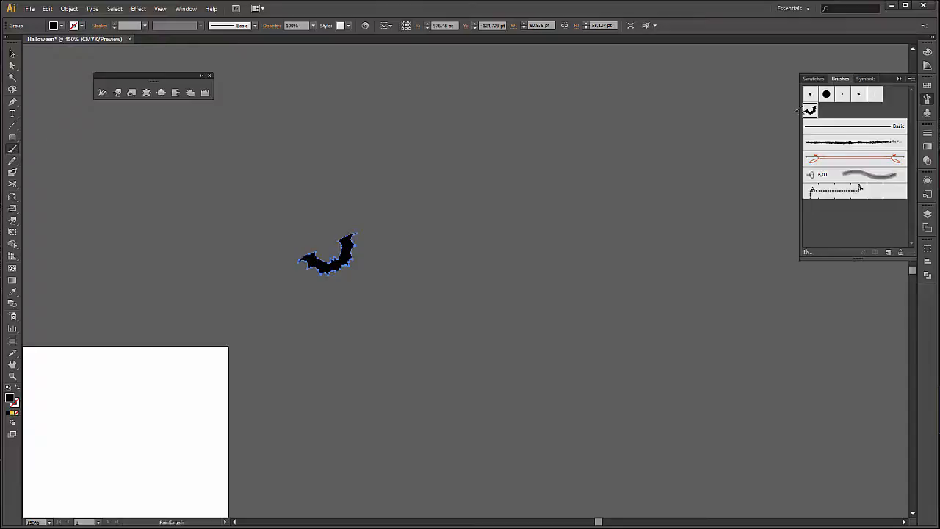
double_click(810, 110)
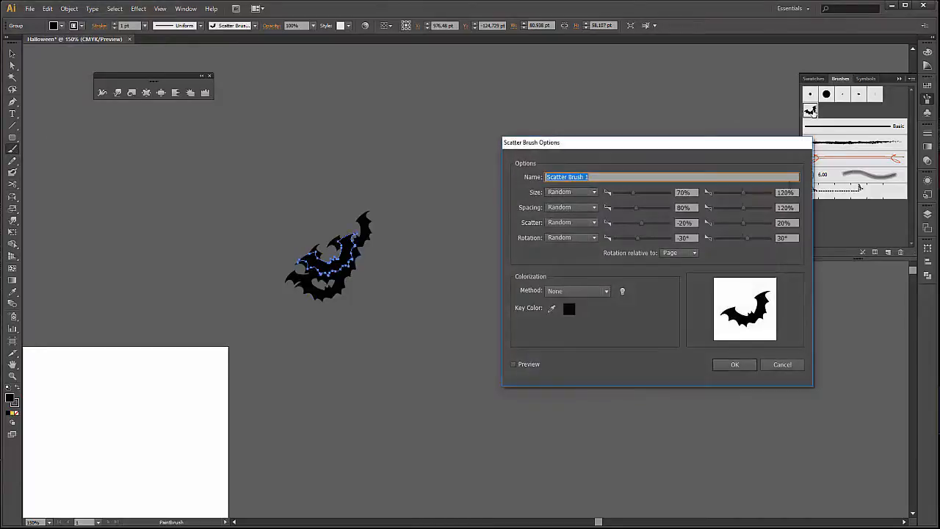
left_click(788, 367)
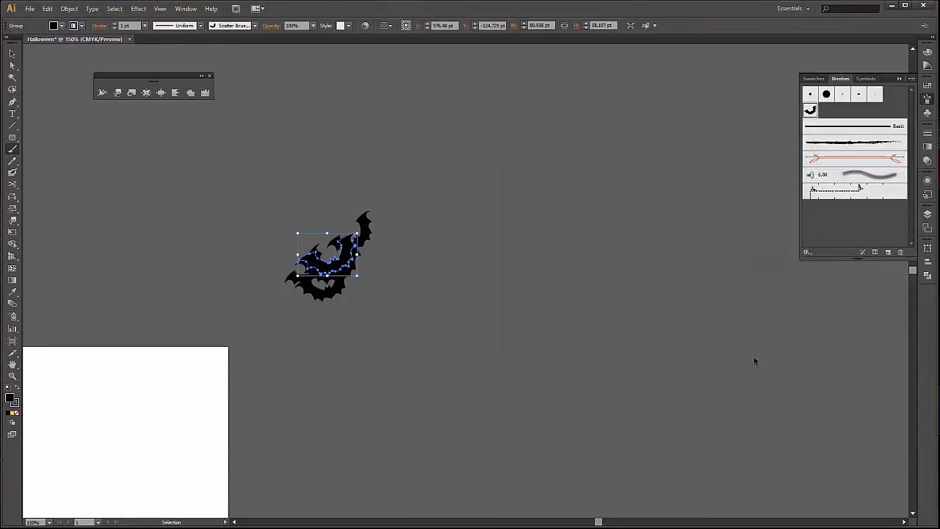
left_click(13, 53)
left_click(494, 262)
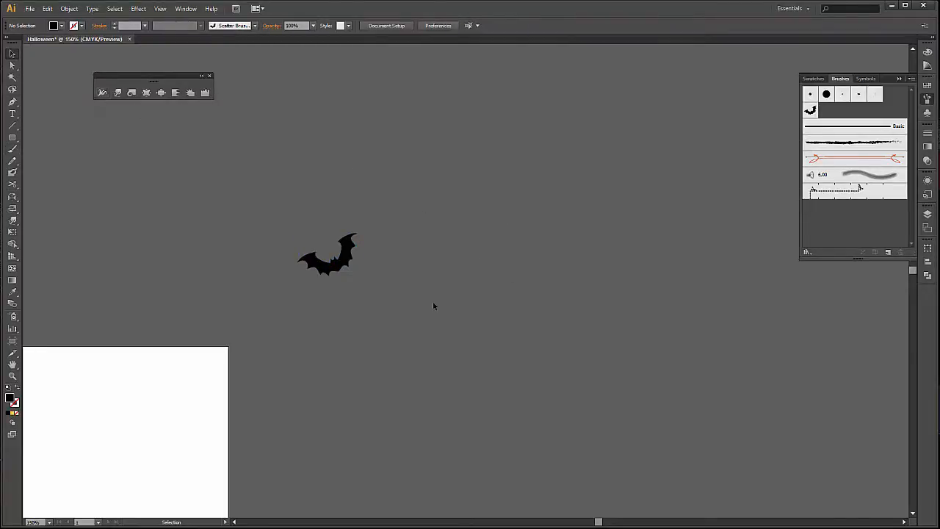
Try painting bats with the scatter brush in the empty area beside the original bat, and undo the strokes.
key("b")
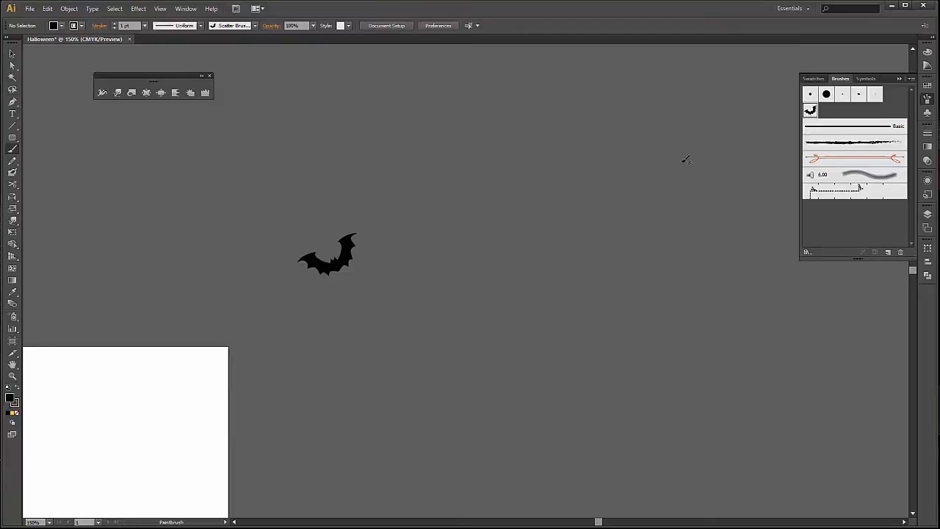
left_click_drag(719, 162, 695, 232)
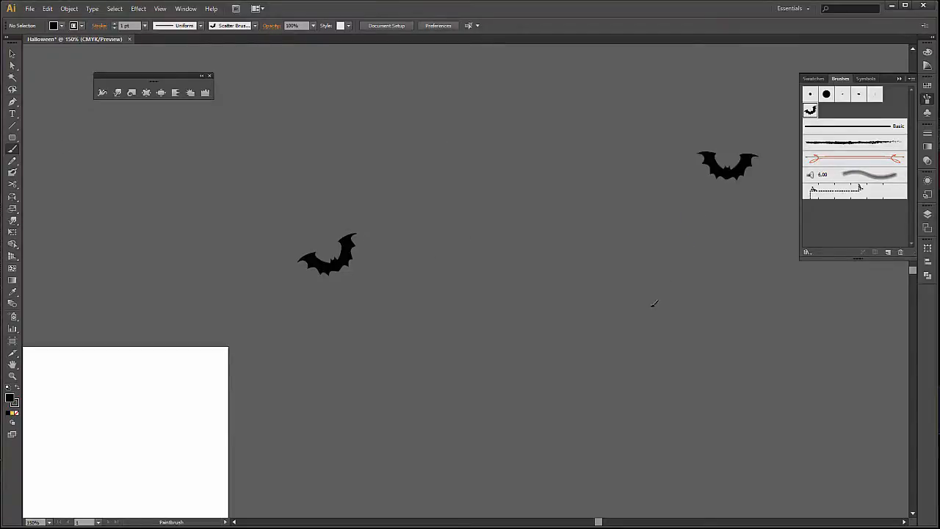
left_click_drag(549, 390, 532, 397)
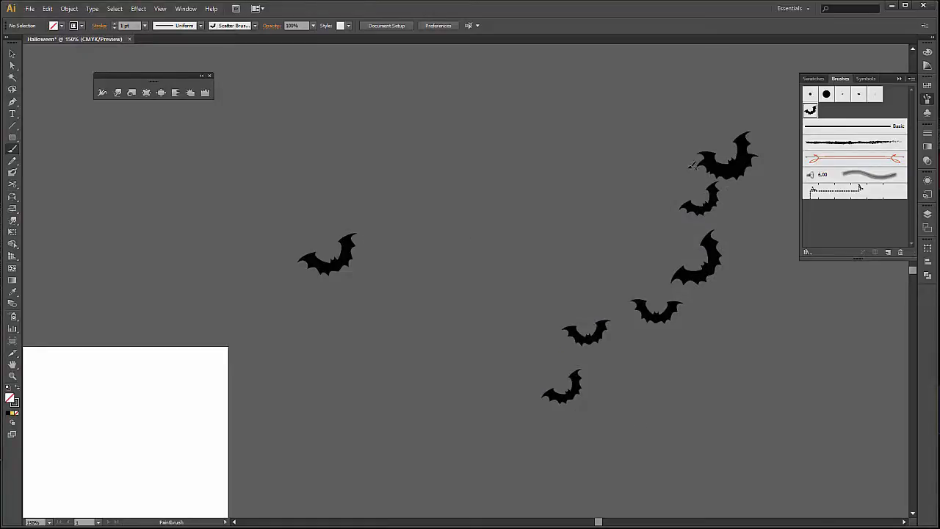
key("ctrl+z")
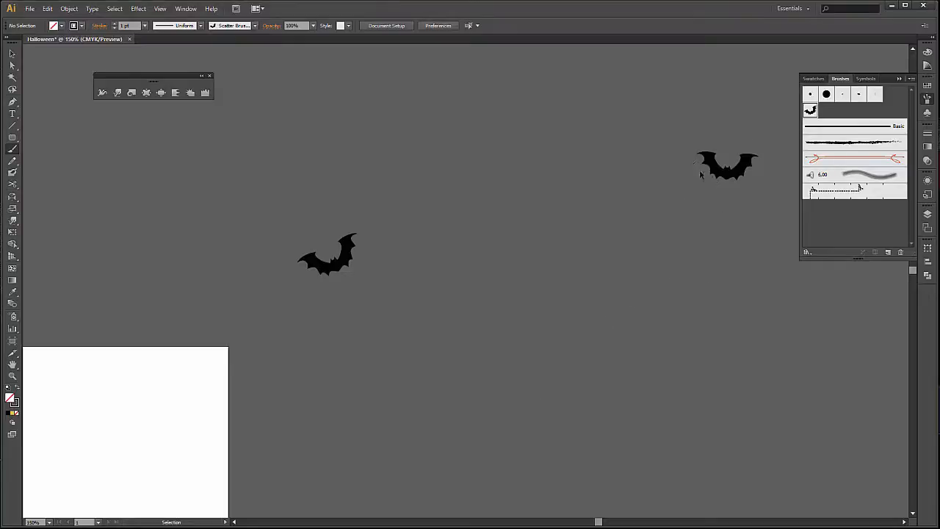
key("ctrl+z")
Paint a curved diagonal trail of bats with the scatter brush between the surprised pumpkin and the original bat.
mouse_move(386, 354)
left_mouse_down()
mouse_move(565, 269)
mouse_move(660, 246)
mouse_move(628, 253)
mouse_move(522, 397)
left_mouse_up()
key("b")
left_click_drag(350, 122, 461, 252)
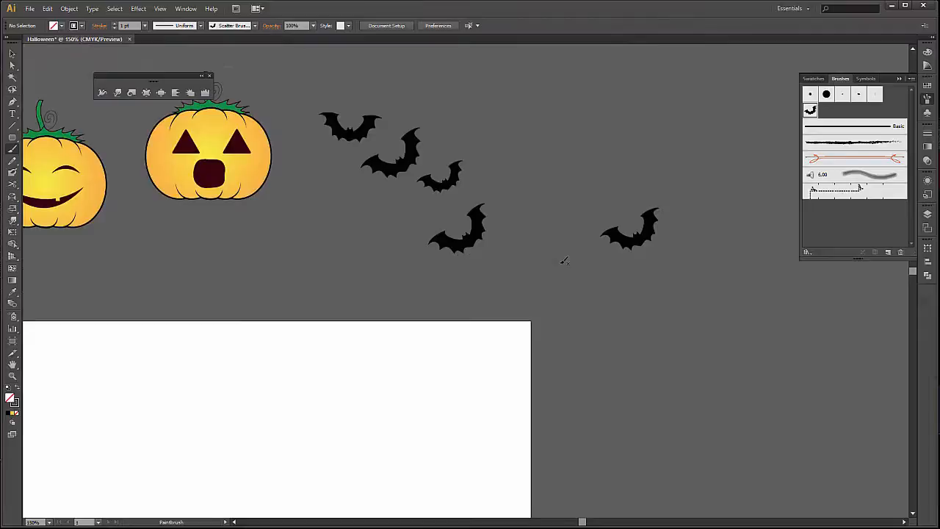
Draw a rectangle about 880 × 66 pt across the artboard's top edge and swap its fill and stroke for a solid black bar.
scroll(563, 260, "down", 2)
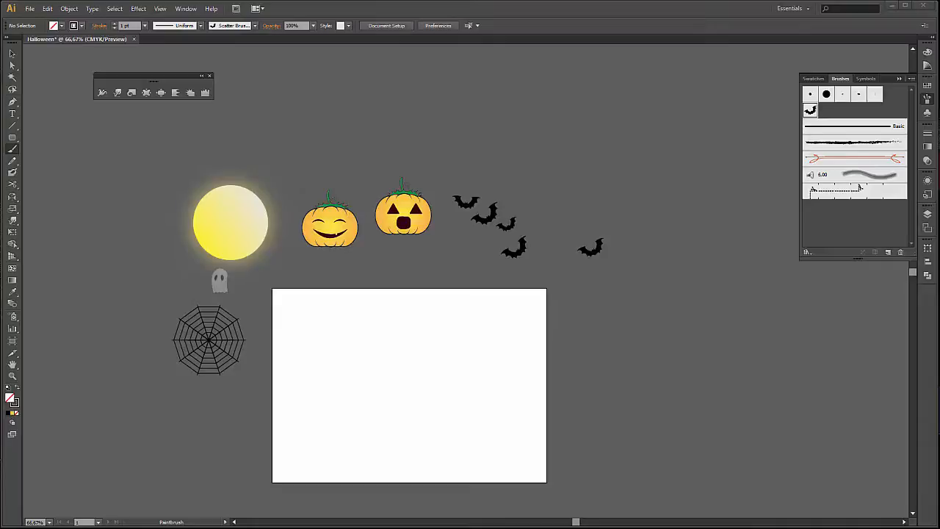
scroll(242, 354, "down", 3)
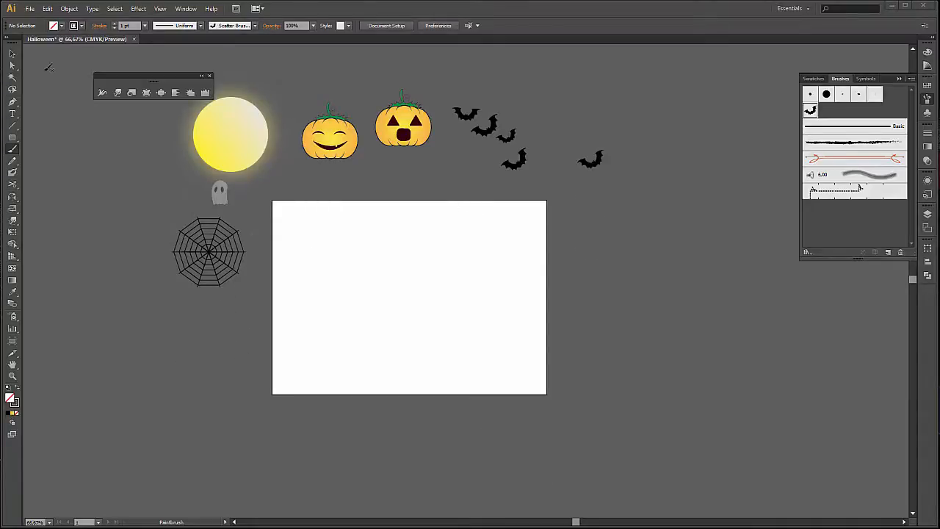
left_click(13, 140)
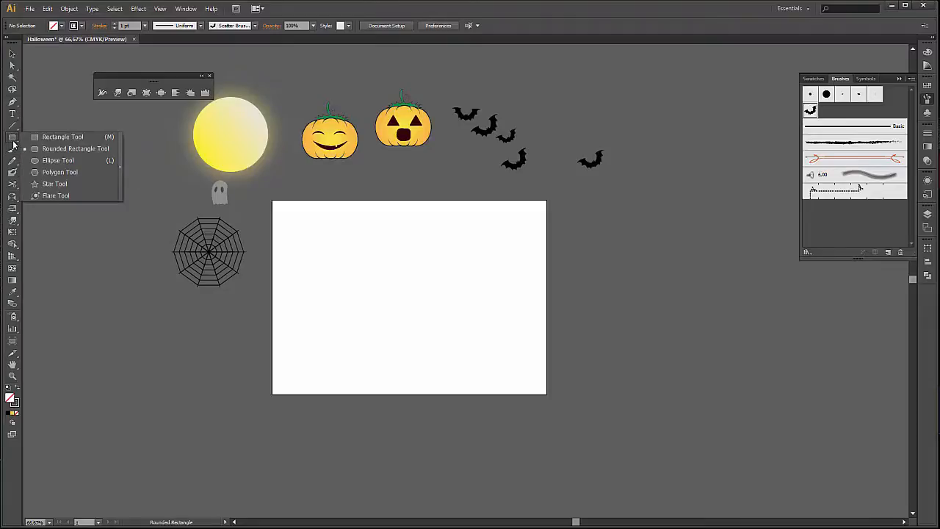
left_click(58, 137)
scroll(362, 276, "up", 1)
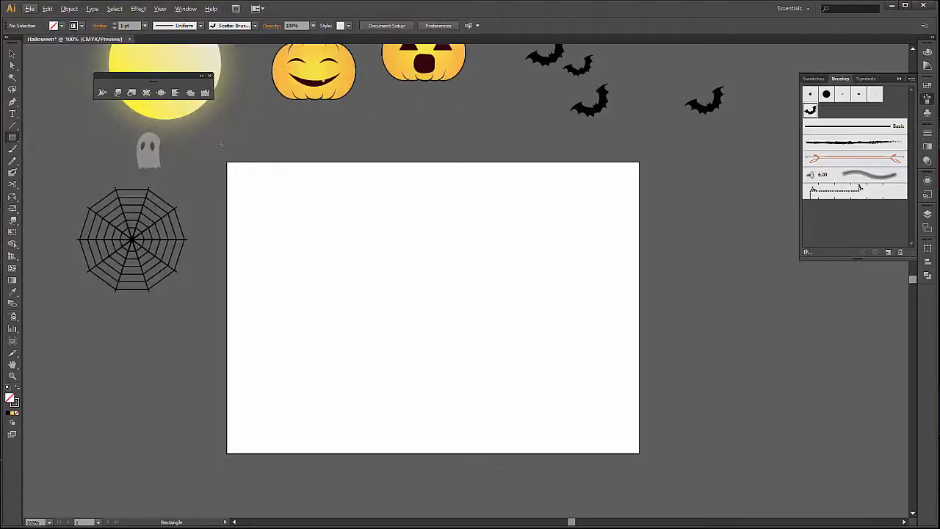
left_click_drag(221, 145, 652, 177)
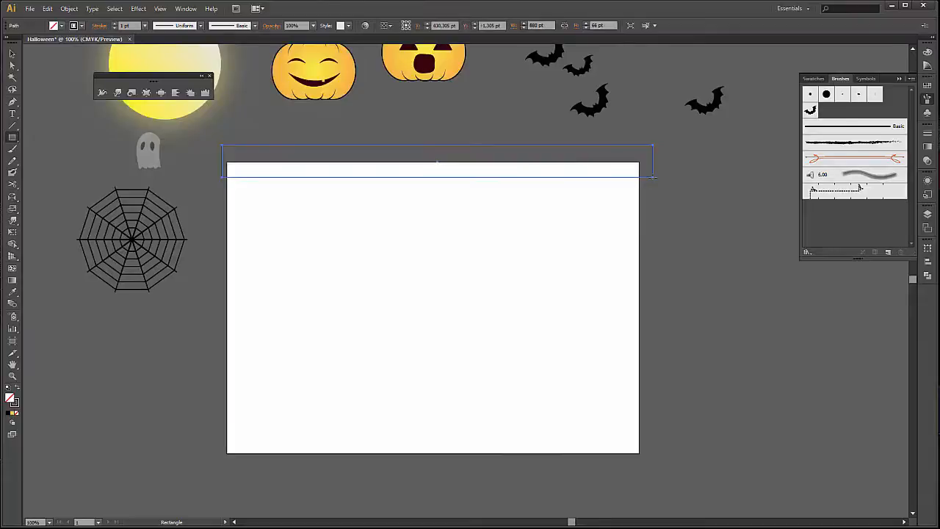
left_click(18, 390)
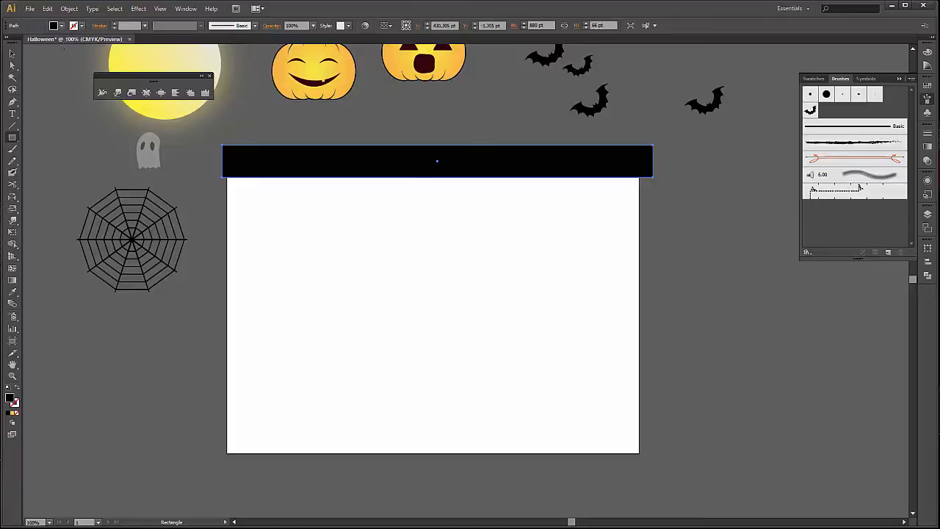
Copy the black bar straight down onto the artboard's bottom edge.
left_click(12, 54)
left_click_drag(272, 152, 277, 459)
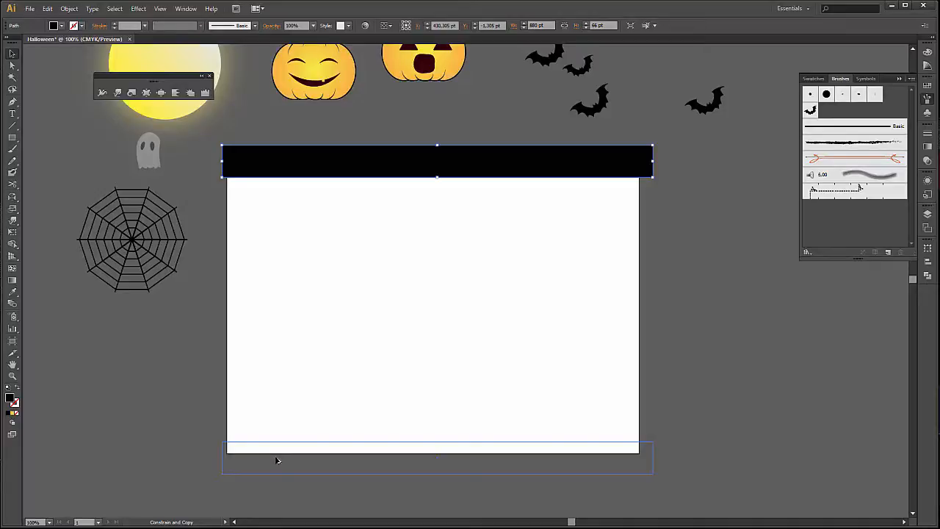
left_click_drag(277, 460, 277, 460)
left_click(686, 324)
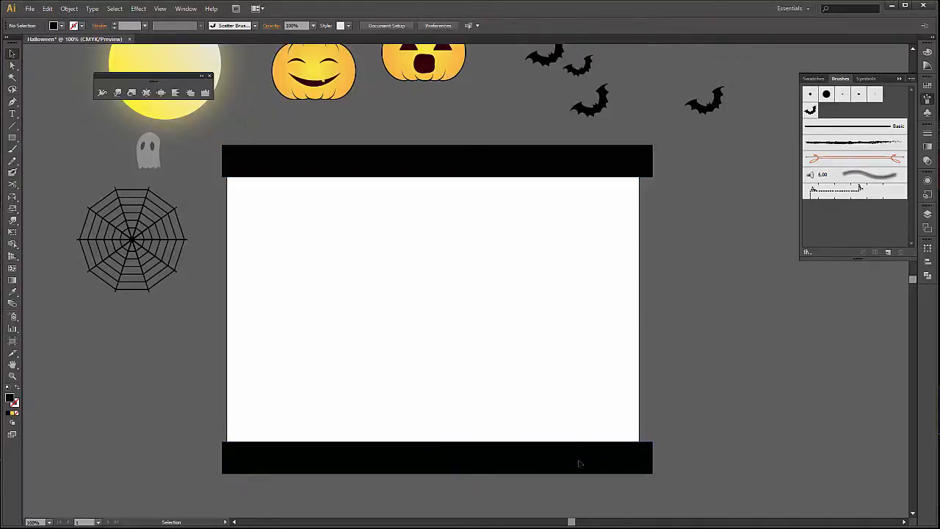
Draw black side bars on the artboard: about 34 × 583 pt on the right edge and about 92 × 576 pt on the left.
double_click(581, 461)
left_click(670, 359)
double_click(669, 359)
key("m")
left_click_drag(636, 169, 652, 454)
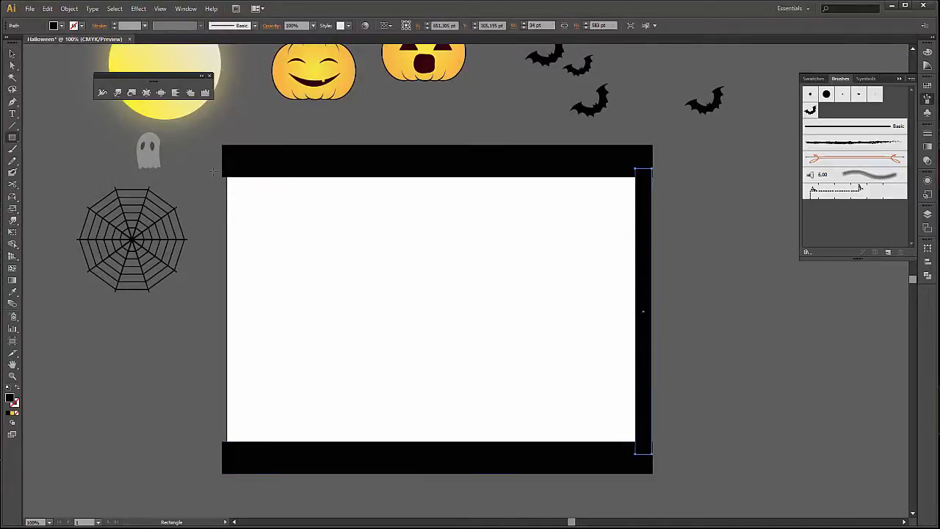
left_click_drag(213, 171, 258, 453)
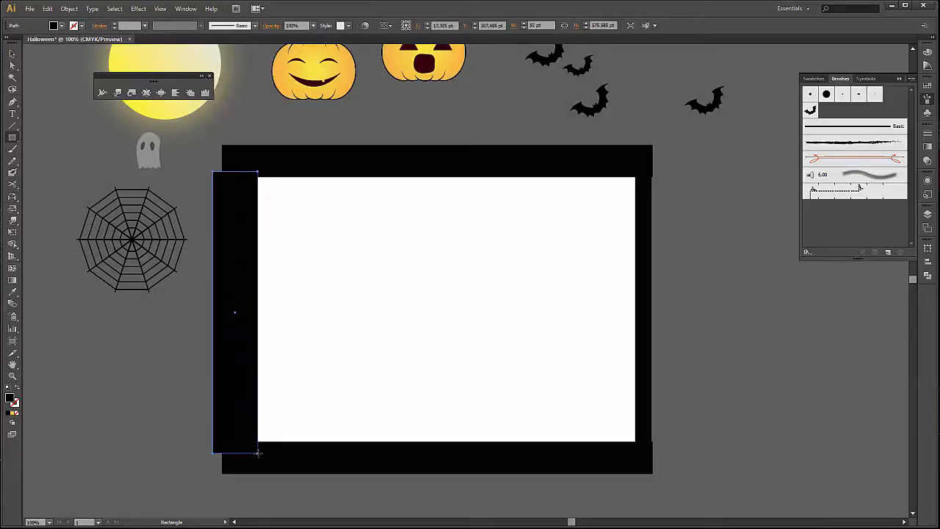
key("v")
left_click(762, 322)
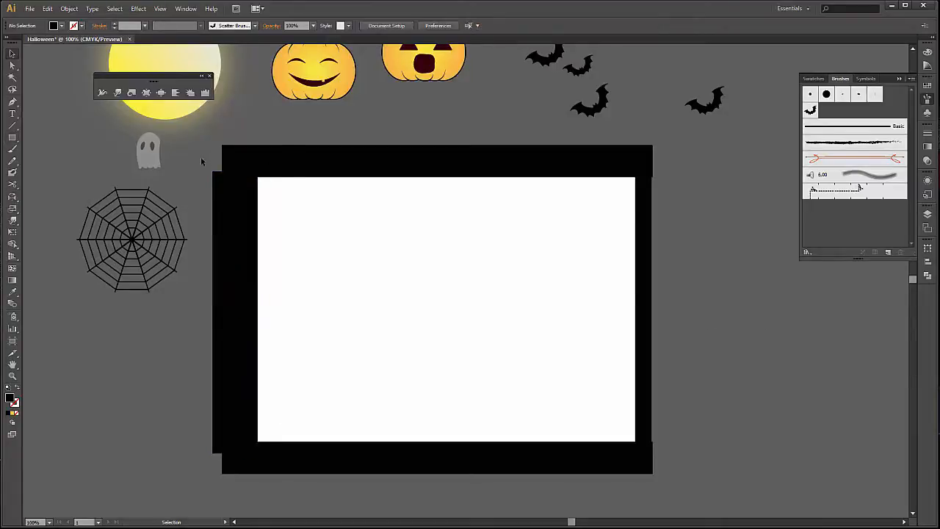
Examine the overlapping frame bars in Outline view and return to Preview.
left_click(160, 9)
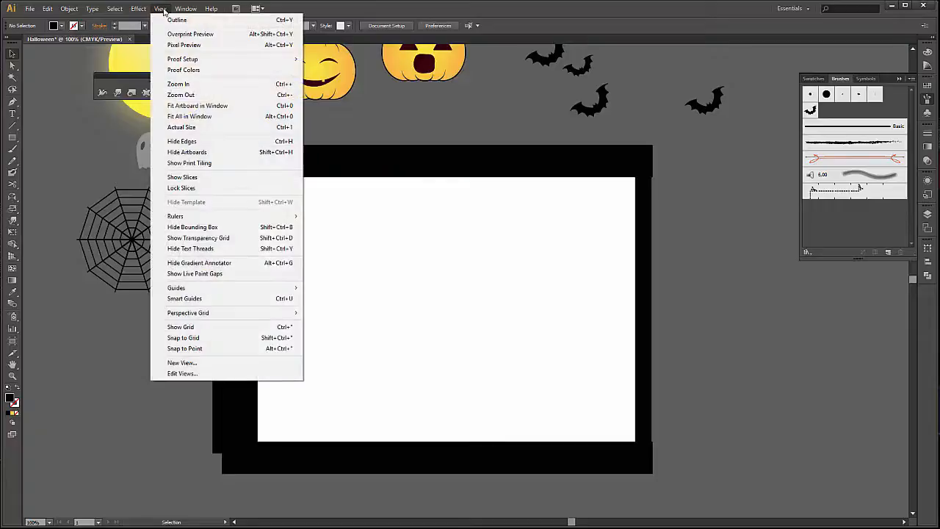
left_click(170, 20)
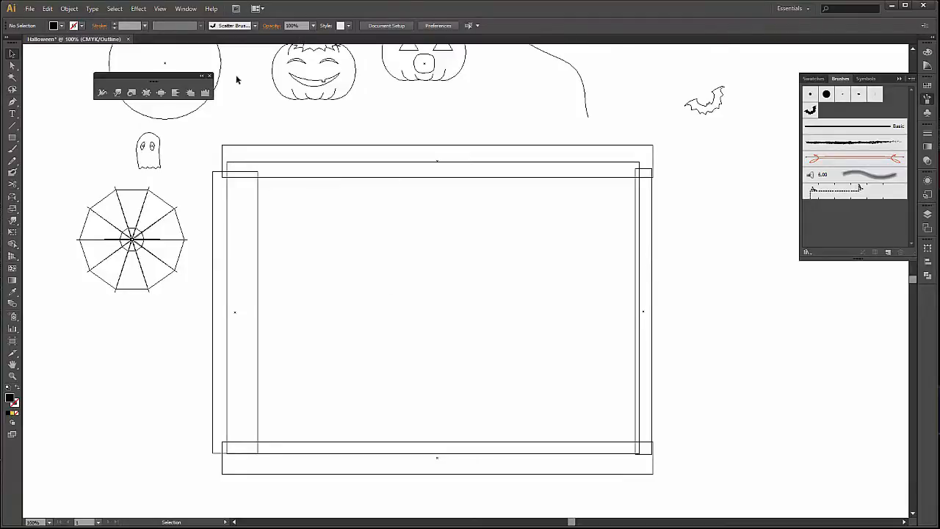
left_click(160, 8)
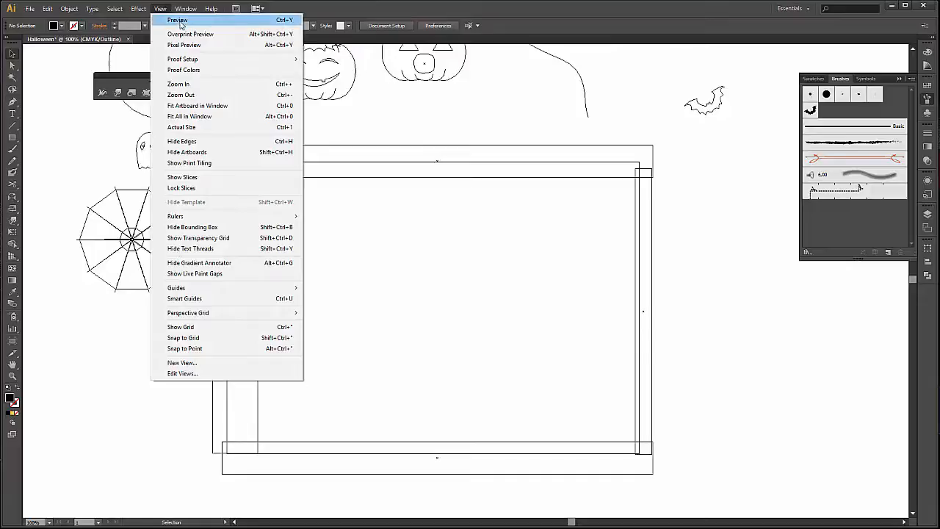
left_click(178, 20)
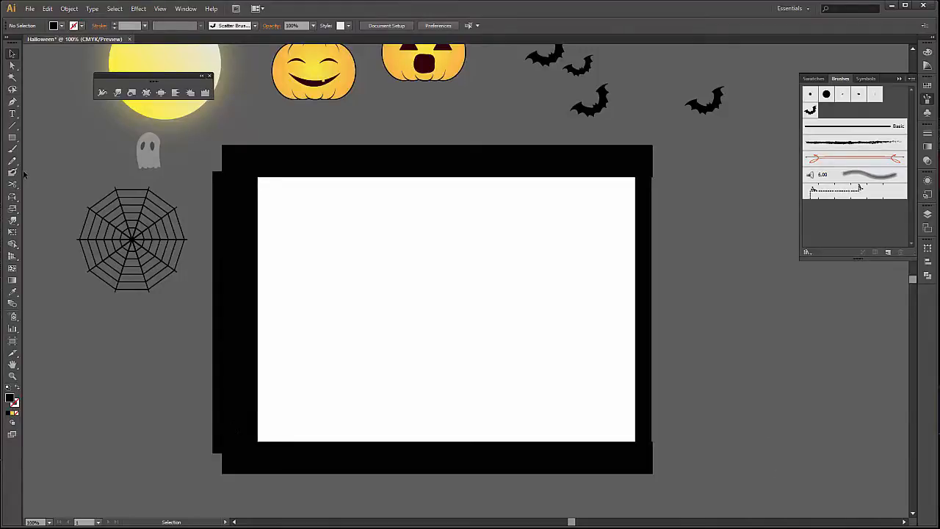
Draw a line segment rising from the left black bar into the artboard, about 227 pt wide and 89 pt high.
left_click_drag(11, 125, 48, 123)
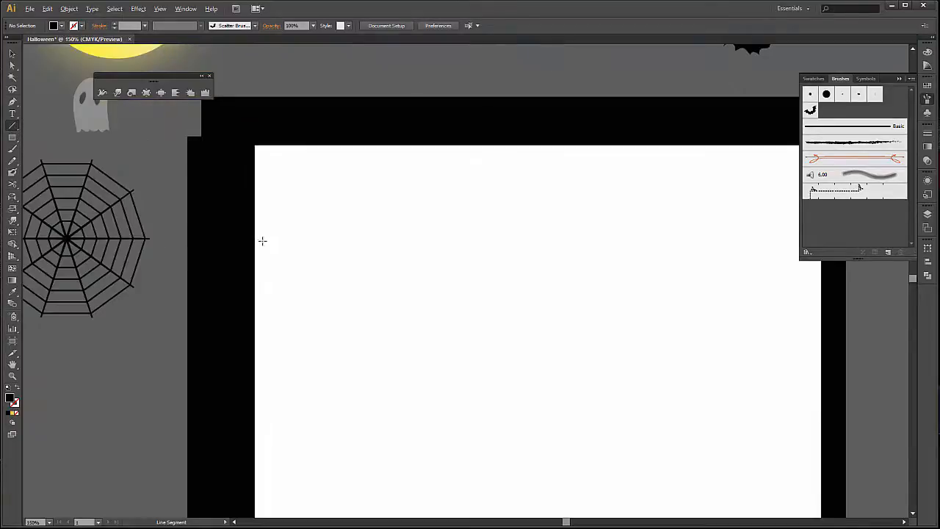
scroll(263, 243, "up", 1)
left_click_drag(251, 334, 420, 268)
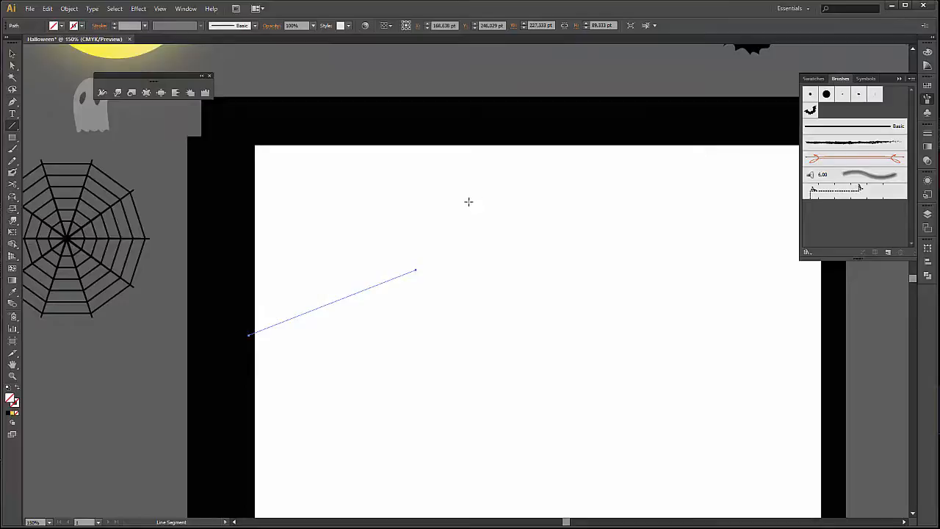
scroll(357, 178, "up", 1)
left_click_drag(331, 154, 330, 221)
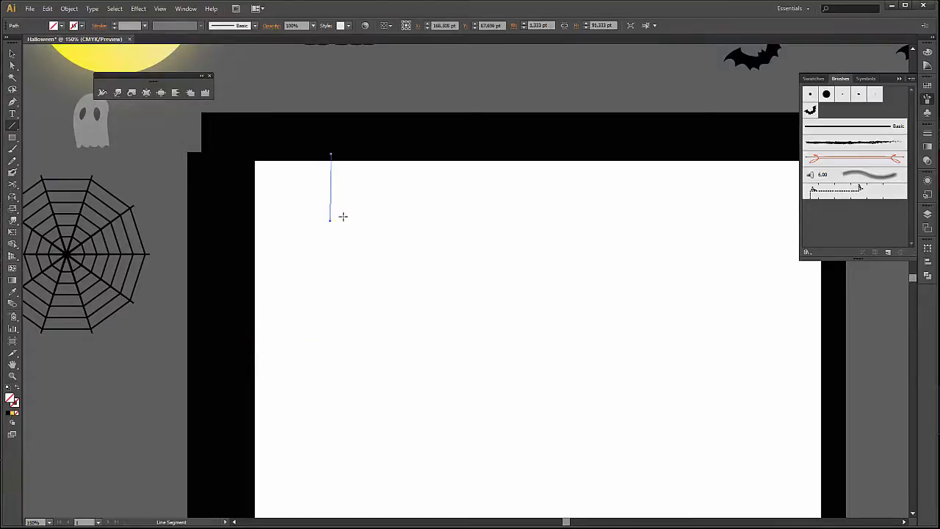
key("ctrl+z")
Give the slanted line a black stroke.
left_click(80, 25)
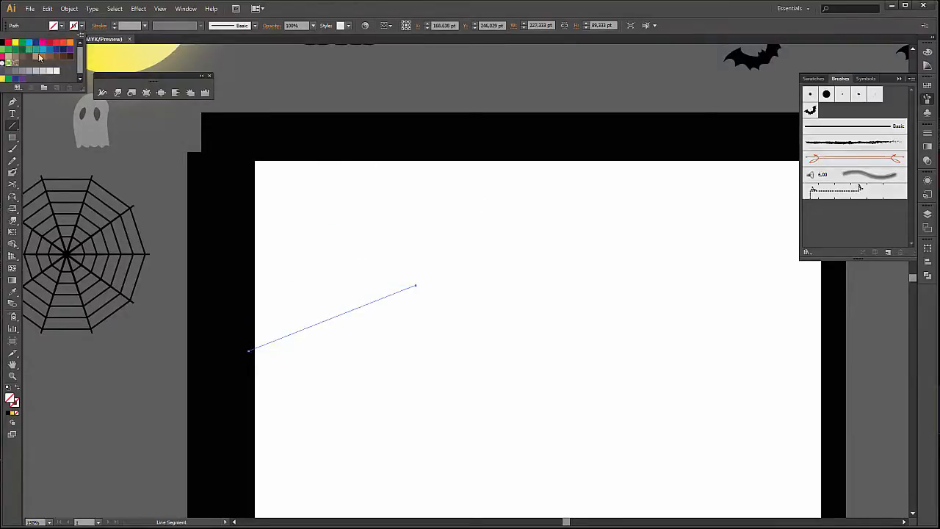
left_click(6, 47)
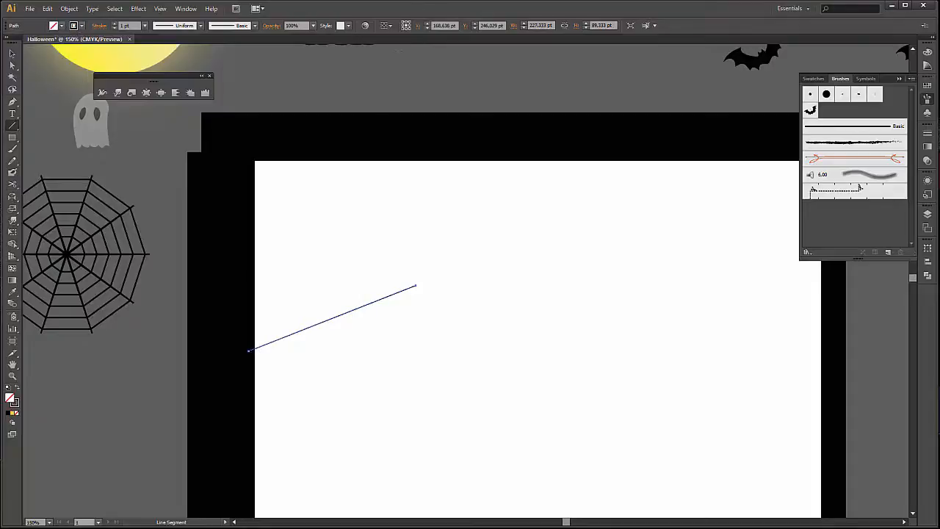
Draw three short line segments spaced along the upper black bar and hanging into the artboard, the third about 10 × 100 pt.
mouse_move(354, 138)
left_mouse_down()
mouse_move(346, 202)
mouse_move(354, 215)
left_mouse_up()
left_click_drag(459, 166, 459, 213)
left_click_drag(461, 137, 457, 216)
key("v")
left_click(454, 159)
left_click(484, 223)
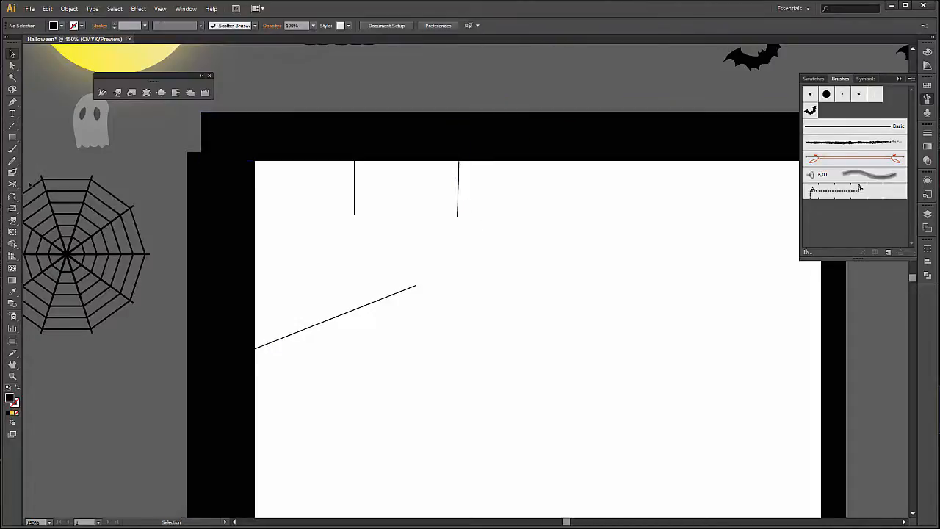
left_click(18, 125)
left_click_drag(546, 153, 553, 228)
Draw two leaning line segments rising from the lower black bar, about 161 pt and 109 pt high.
left_click_drag(587, 390, 566, 260)
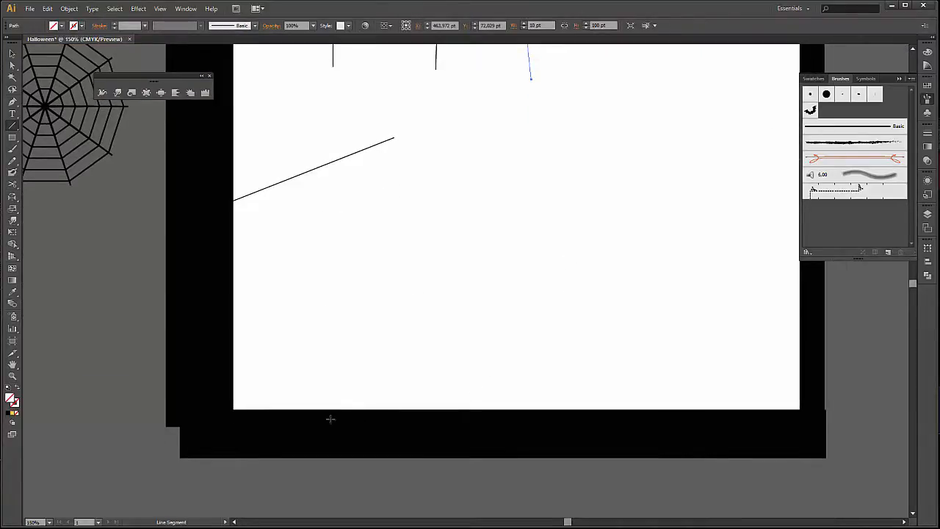
left_click_drag(329, 419, 349, 300)
left_click_drag(480, 415, 470, 336)
Give the two lines on the lower black bar a black stroke and deselect them.
key("v")
left_click_drag(304, 296, 516, 381)
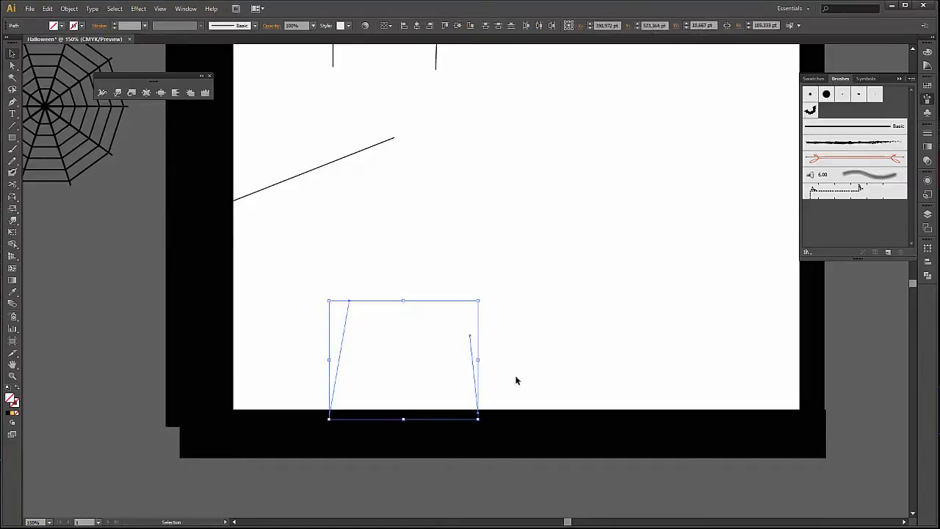
left_click(77, 28)
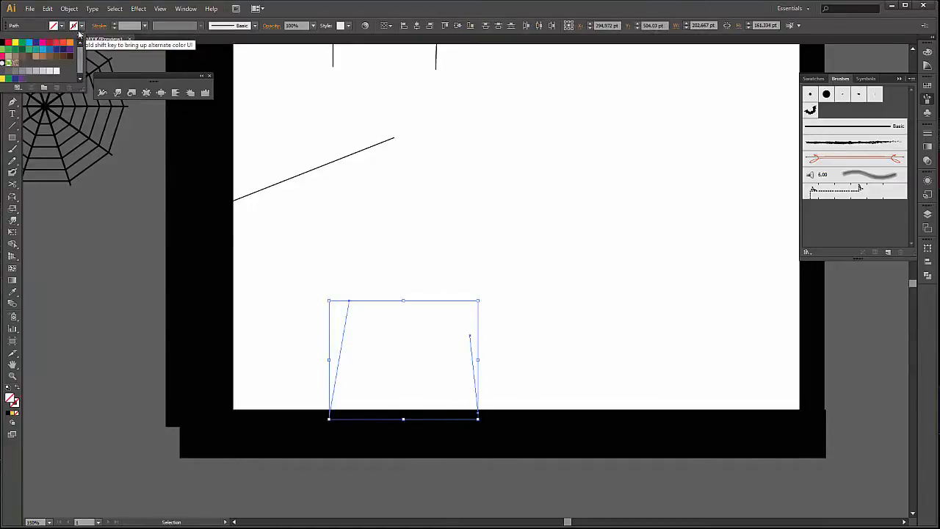
left_click(6, 46)
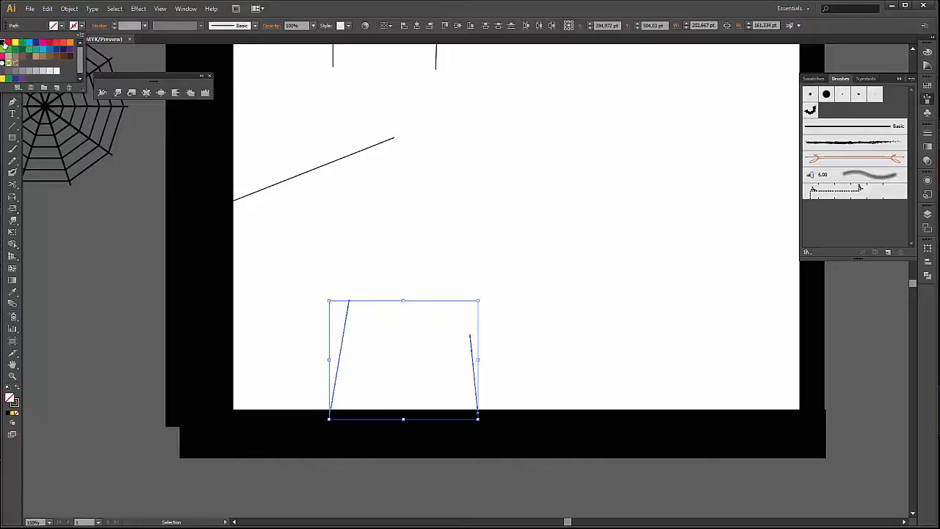
left_click(138, 263)
left_click(138, 264)
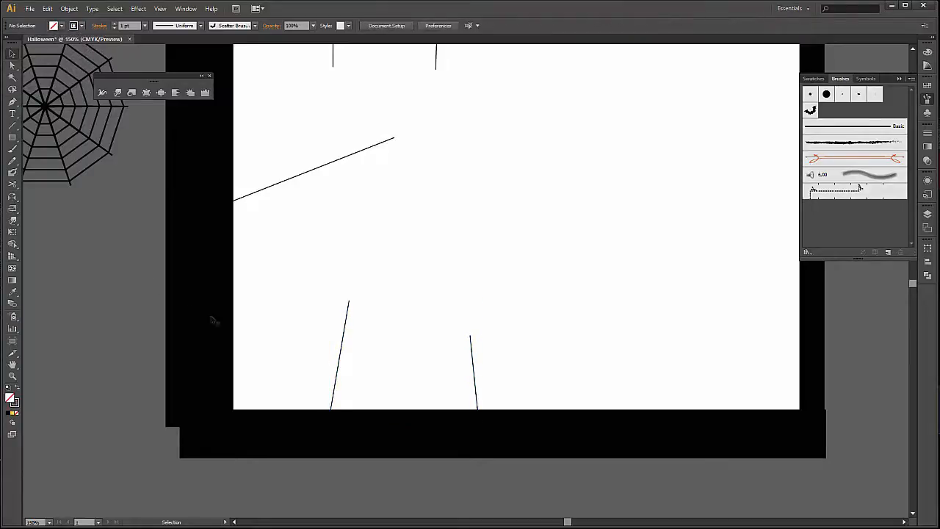
Display the Stroke settings for editing the five black lines.
key("ctrl+minus")
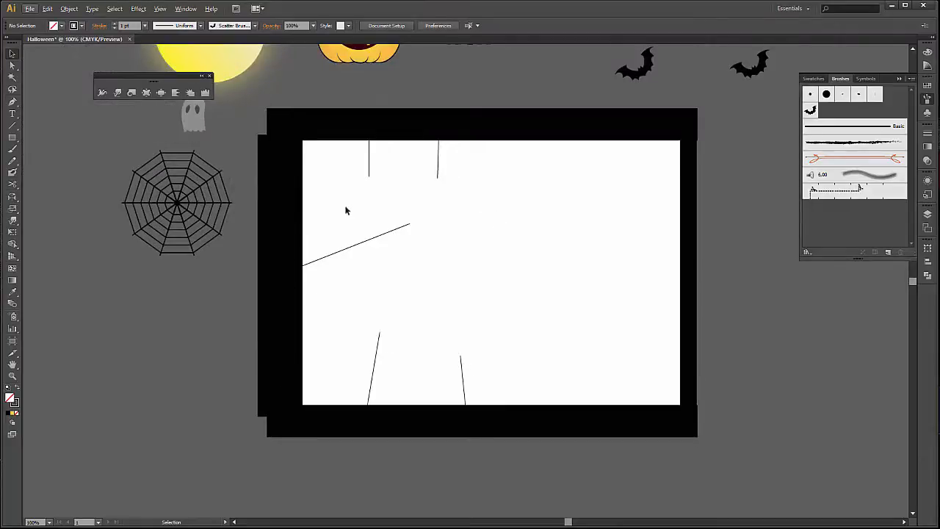
mouse_move(336, 175)
left_mouse_down()
mouse_move(448, 301)
mouse_move(486, 376)
left_mouse_up()
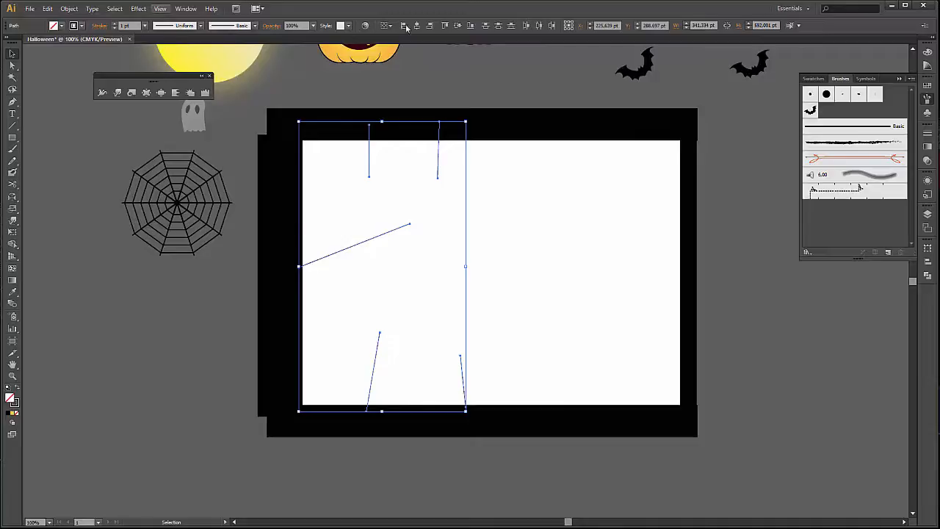
left_click(185, 9)
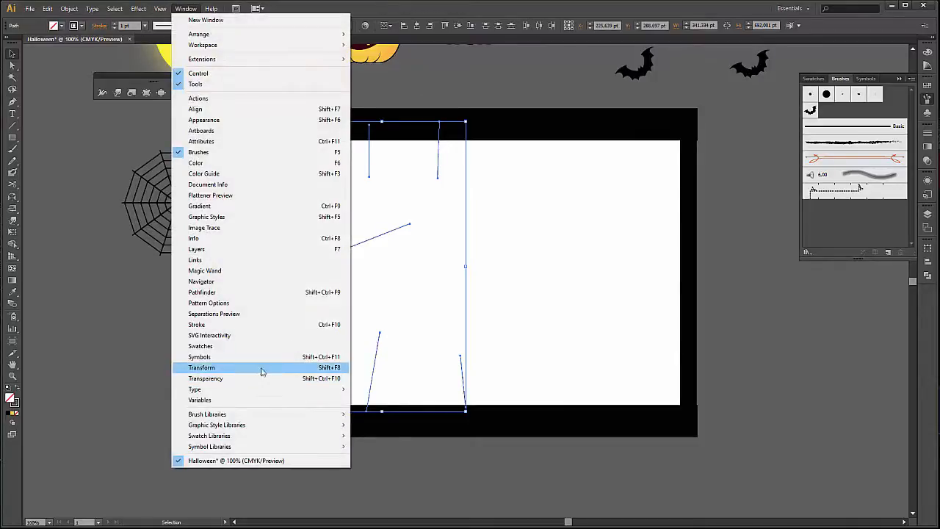
left_click(257, 324)
left_click(784, 278)
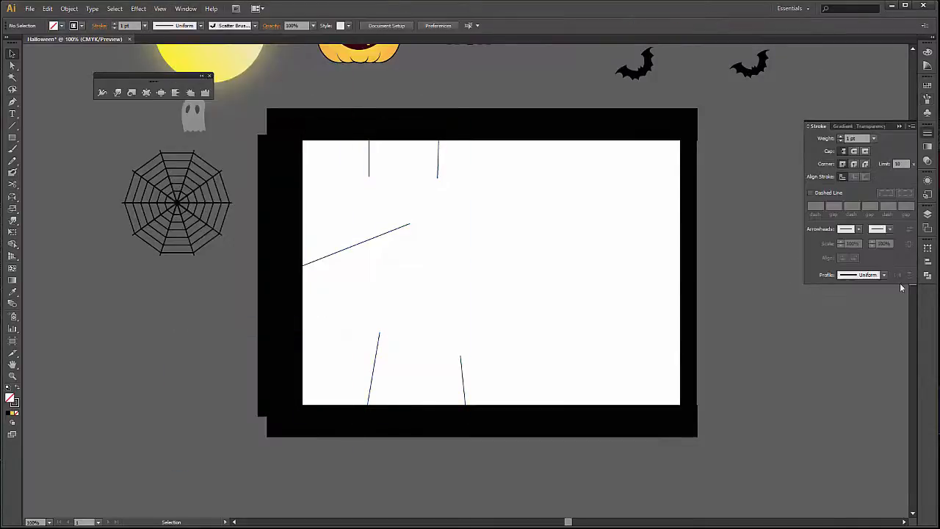
left_click_drag(500, 175, 434, 305)
left_click_drag(429, 322, 373, 371)
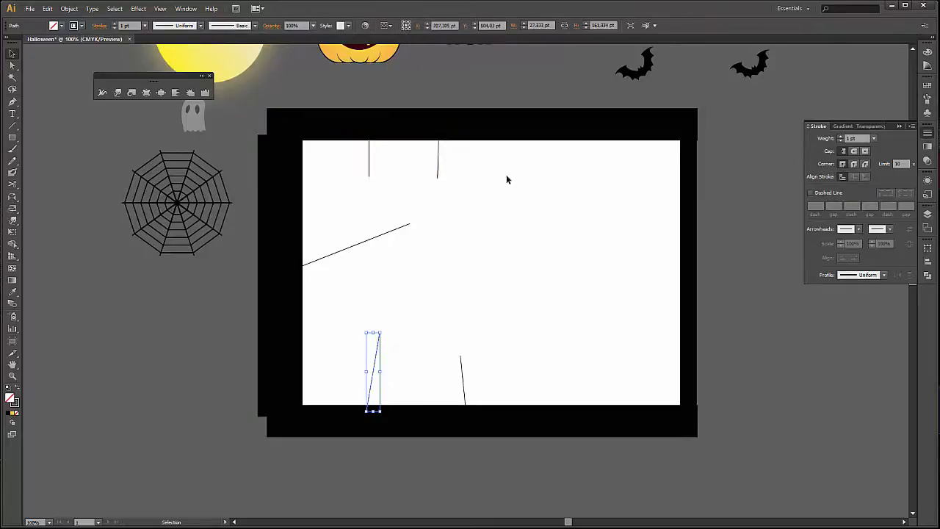
left_click_drag(506, 179, 347, 366)
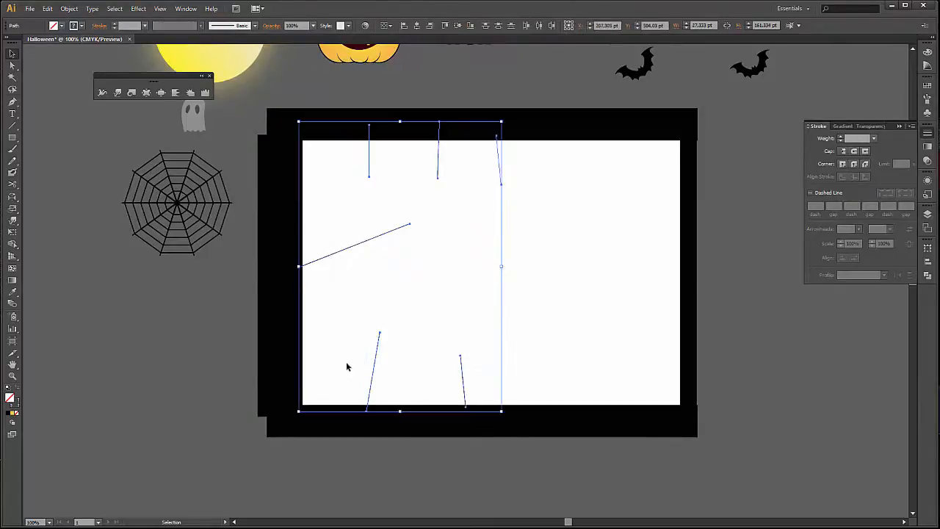
left_click(586, 261)
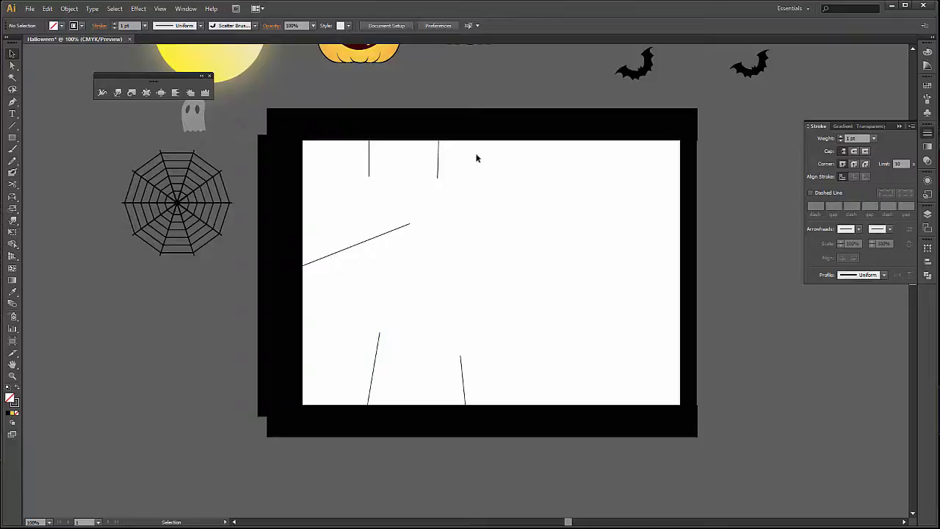
Apply the one-sided tapering width profile and a 10 pt stroke weight to the five black lines.
left_click_drag(476, 159, 348, 370)
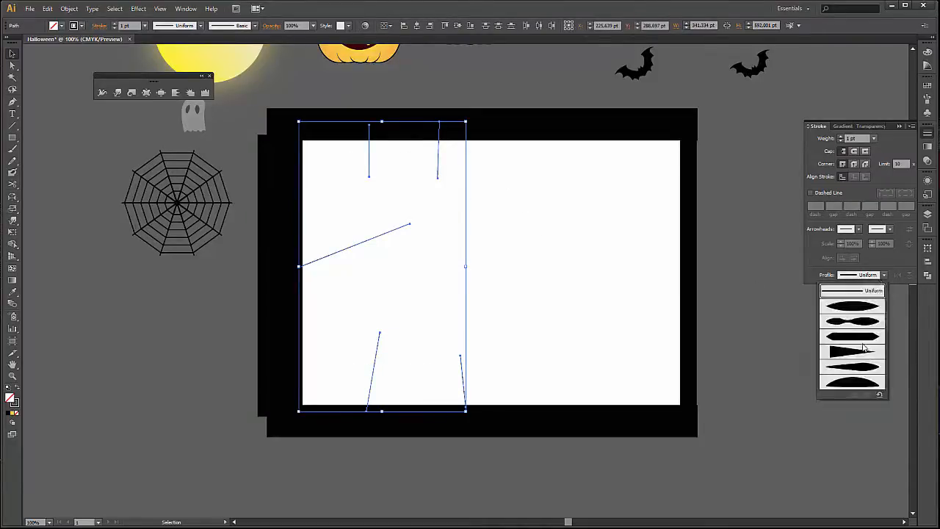
left_click(844, 354)
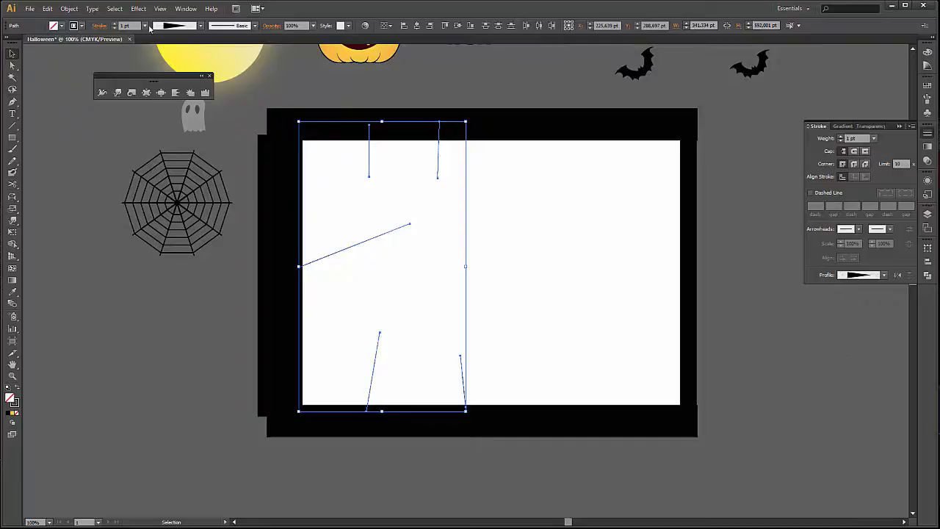
left_click(145, 26)
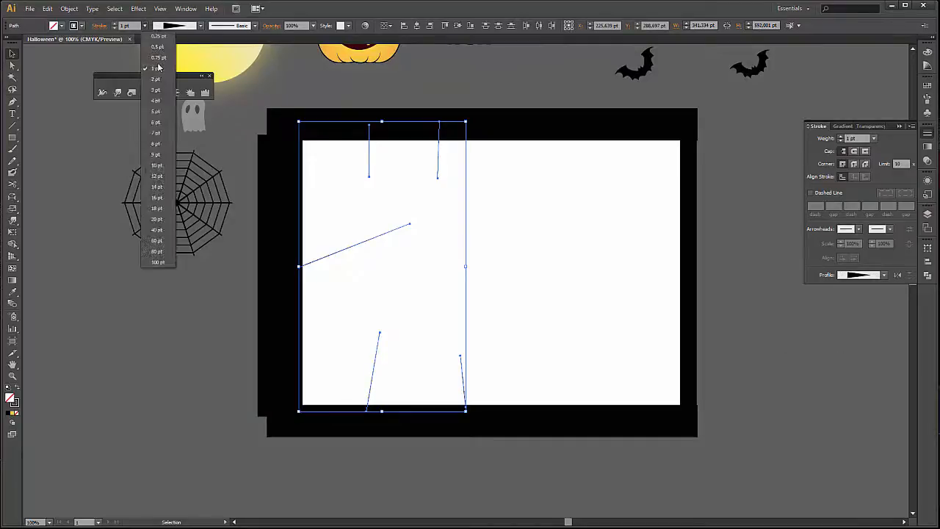
left_click(168, 166)
left_click(173, 434)
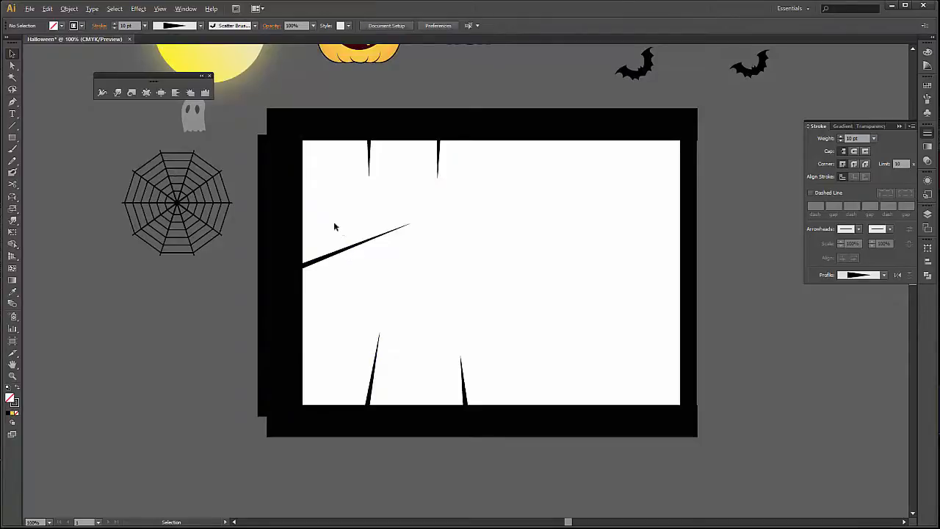
Roughen the long slanted branch along its whole length with the Wrinkle tool.
left_click_drag(143, 79, 173, 287)
scroll(180, 251, "up", 1)
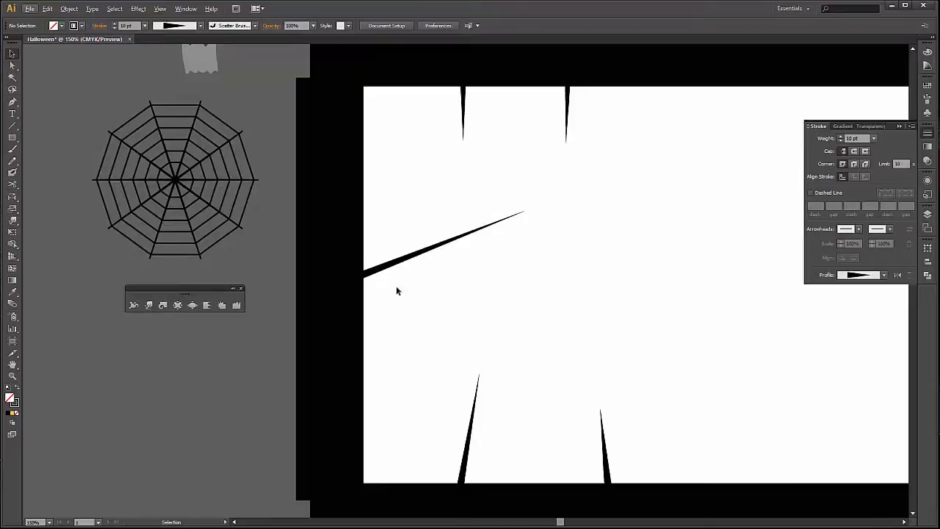
double_click(237, 307)
left_click(525, 390)
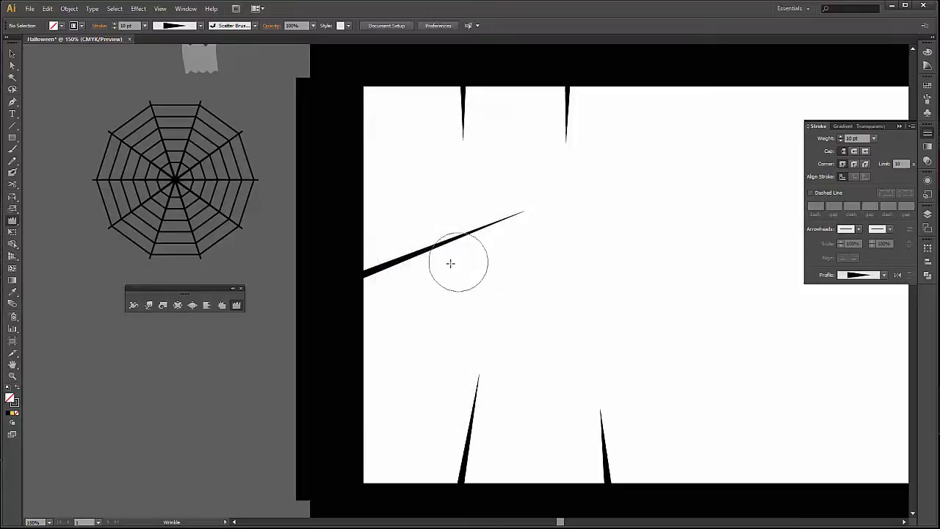
left_click_drag(396, 262, 516, 213)
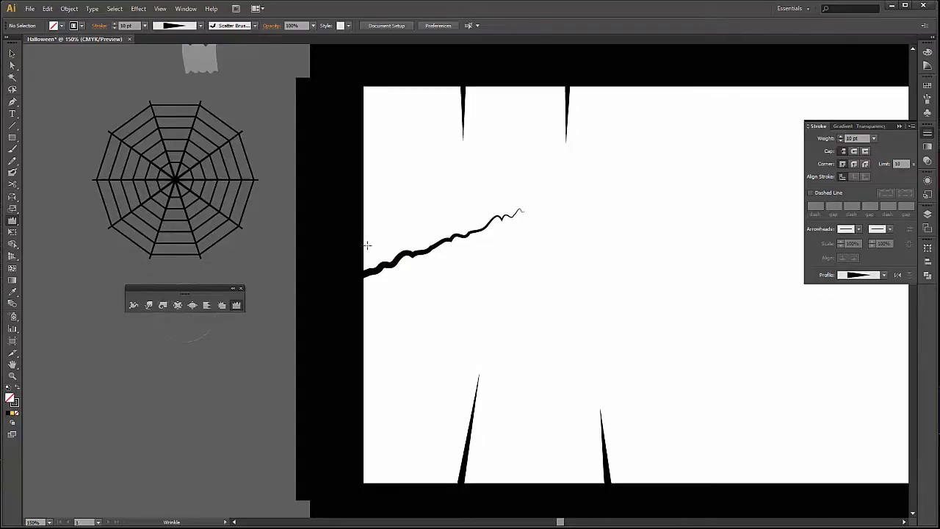
Apply the Wrinkle tool to the second hanging spike and to both spikes rising from the lower bar.
scroll(470, 244, "up", 1)
scroll(470, 243, "up", 3)
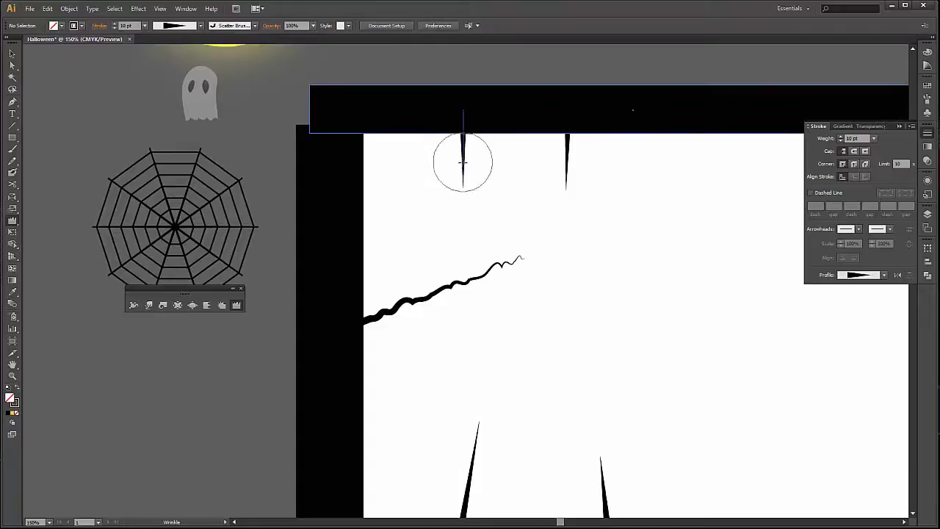
left_click_drag(567, 154, 568, 167)
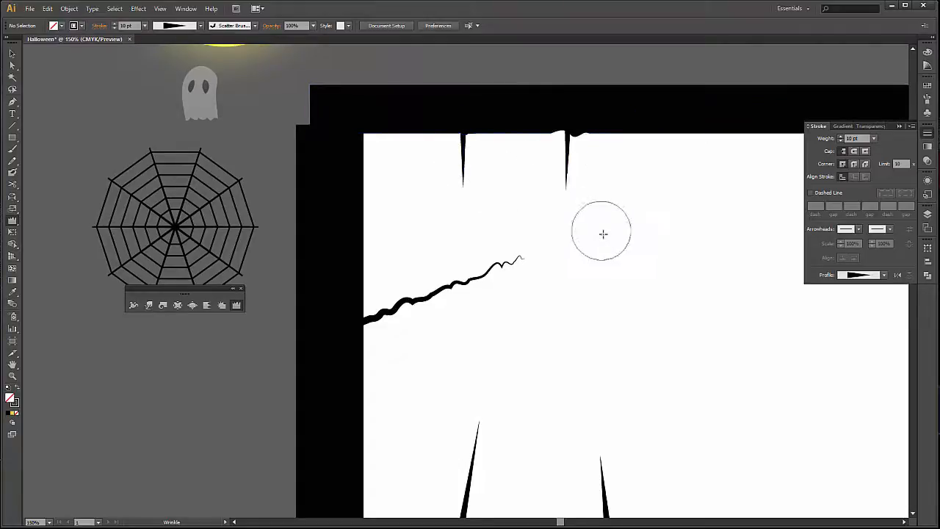
scroll(604, 258, "down", 2)
scroll(604, 258, "down", 4)
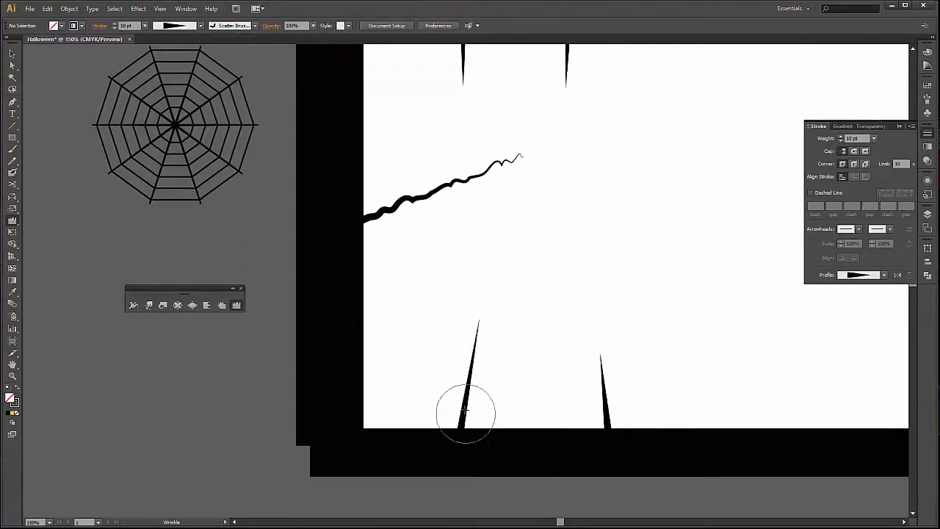
left_click_drag(464, 409, 484, 339)
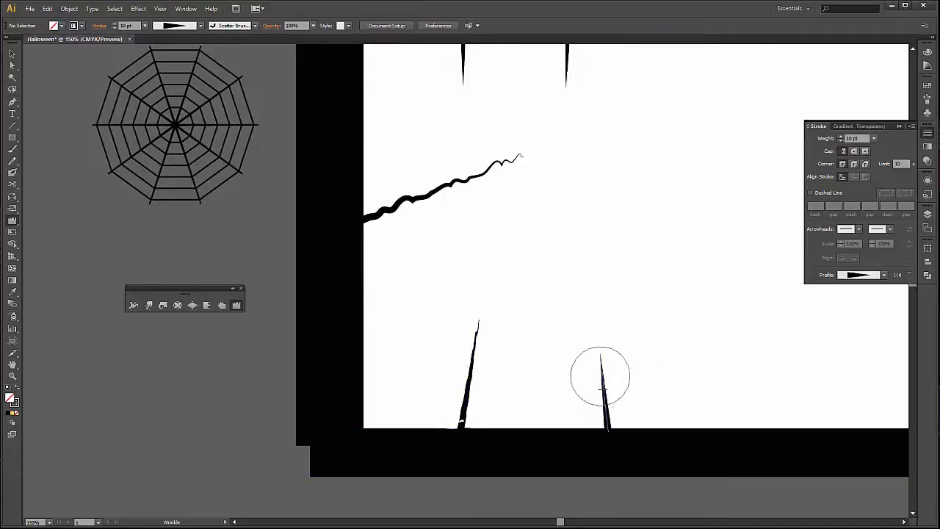
mouse_move(600, 375)
left_mouse_down()
mouse_move(607, 408)
mouse_move(597, 409)
left_mouse_up()
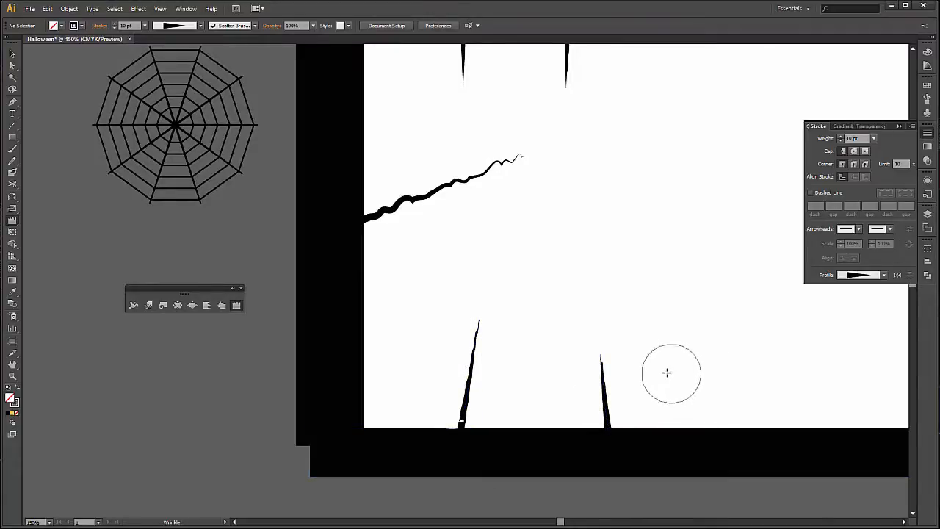
Bend the two hanging spikes and the long slanted branch into curves with the Warp tool.
scroll(475, 261, "up", 2)
scroll(475, 260, "up", 3)
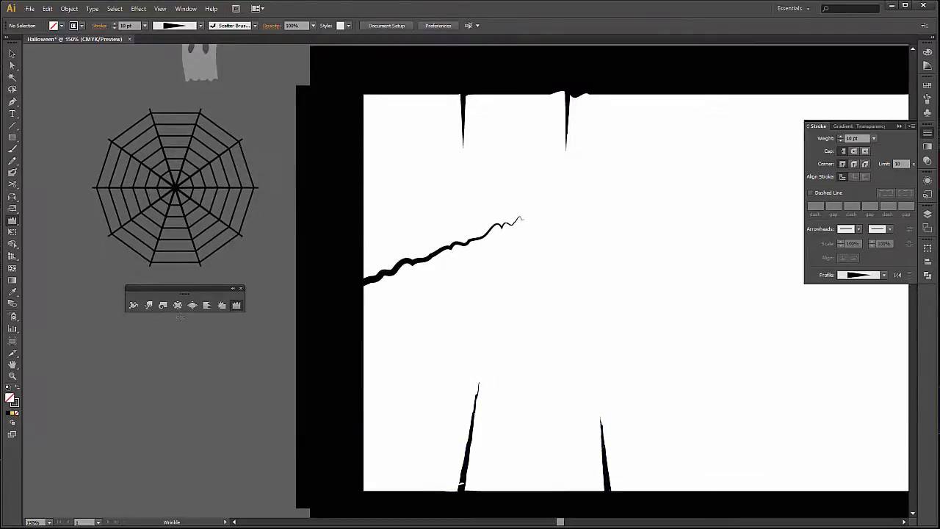
left_click(148, 305)
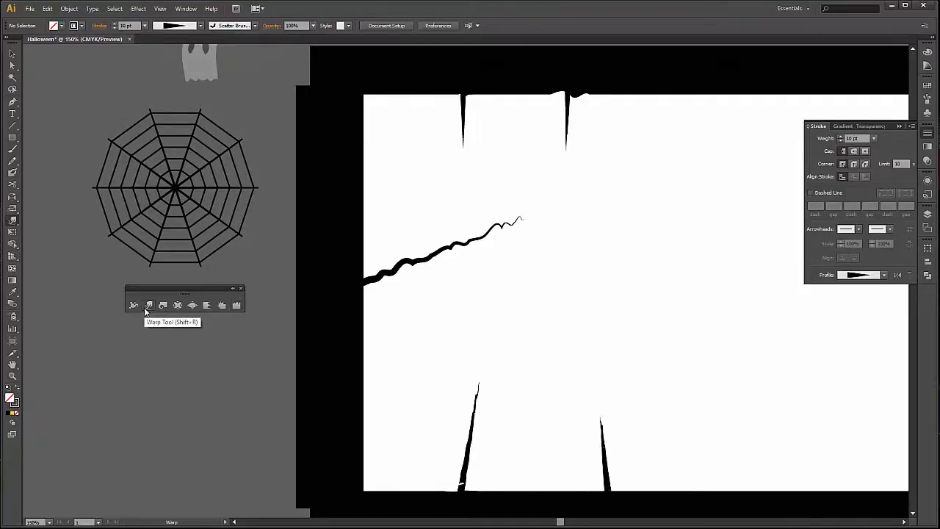
scroll(519, 162, "up", 2)
left_click_drag(470, 143, 466, 143)
left_click_drag(561, 145, 567, 143)
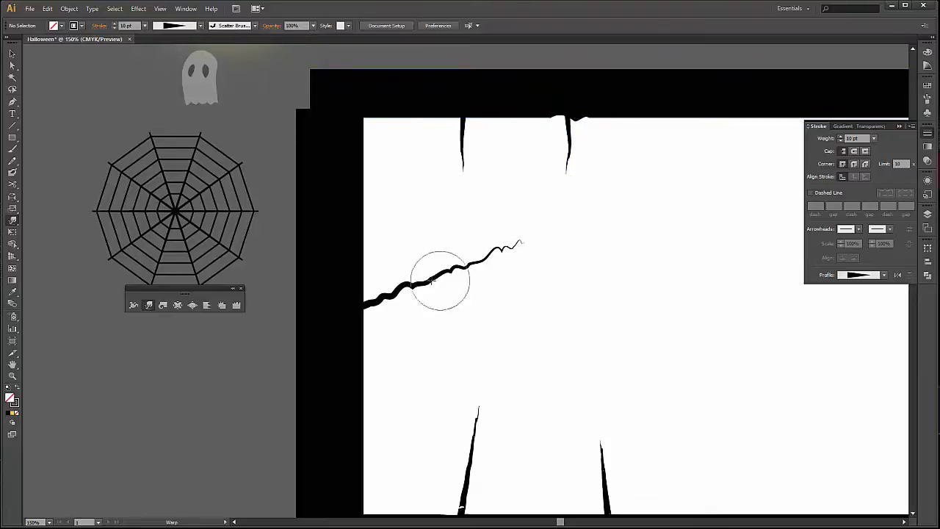
mouse_move(441, 279)
left_mouse_down()
mouse_move(418, 274)
mouse_move(455, 286)
mouse_move(508, 256)
mouse_move(503, 248)
left_mouse_up()
Warp the two spikes rising from the lower bar into wavy, branch-like curves.
scroll(551, 373, "down", 8)
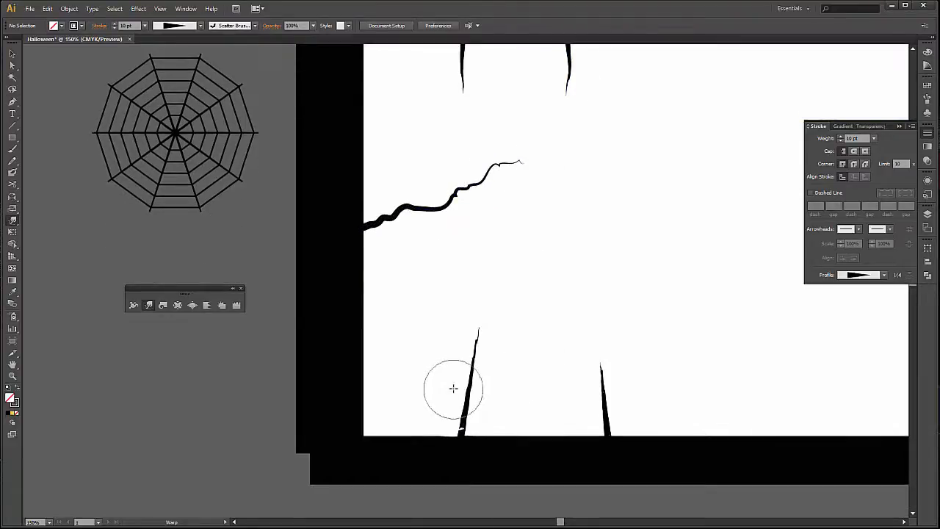
left_click_drag(453, 388, 476, 392)
mouse_move(568, 400)
left_mouse_down()
mouse_move(607, 399)
mouse_move(588, 404)
mouse_move(600, 353)
left_mouse_up()
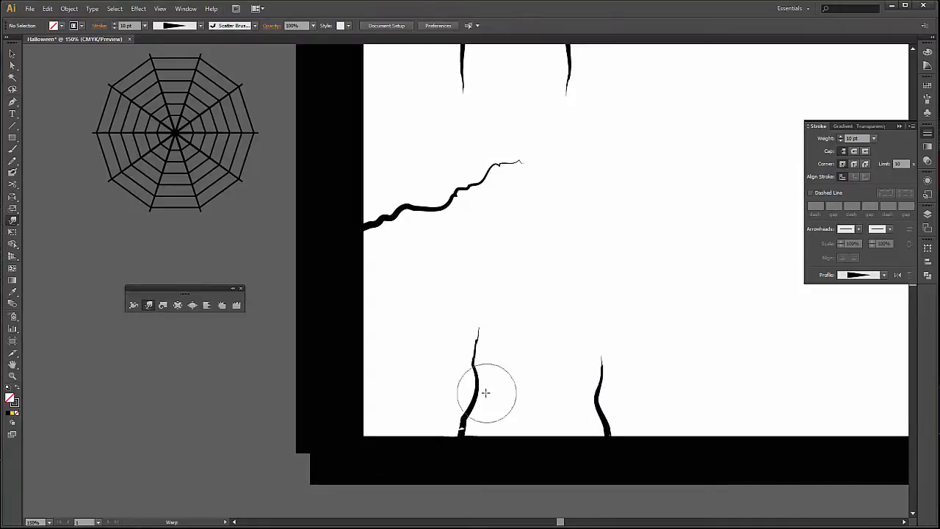
left_click_drag(486, 392, 466, 420)
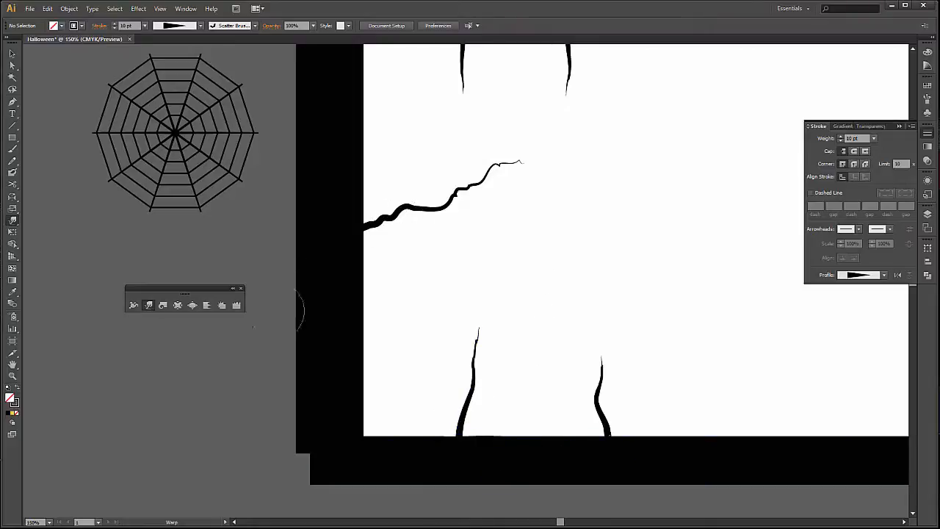
Curl the tip of the first hanging spike with the Twirl tool and undo the last twirl.
left_click(158, 306)
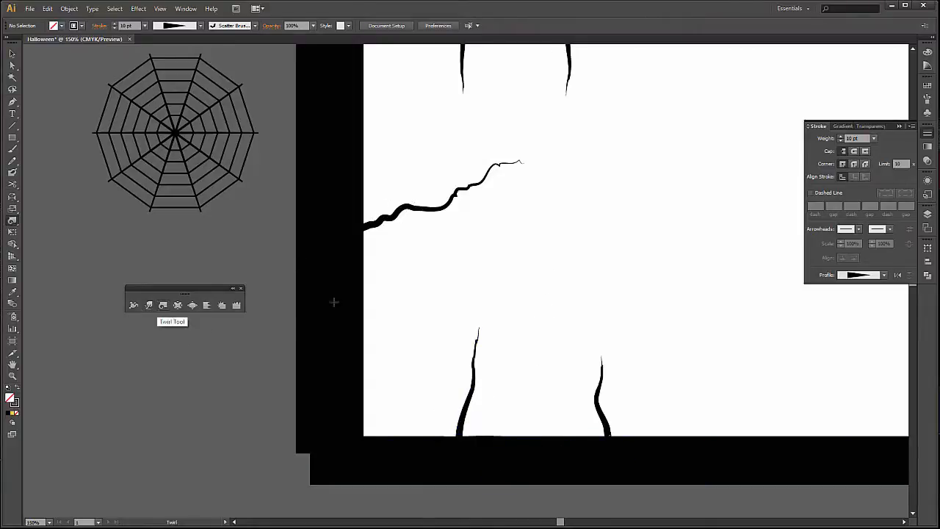
scroll(572, 264, "up", 3)
scroll(568, 248, "up", 2)
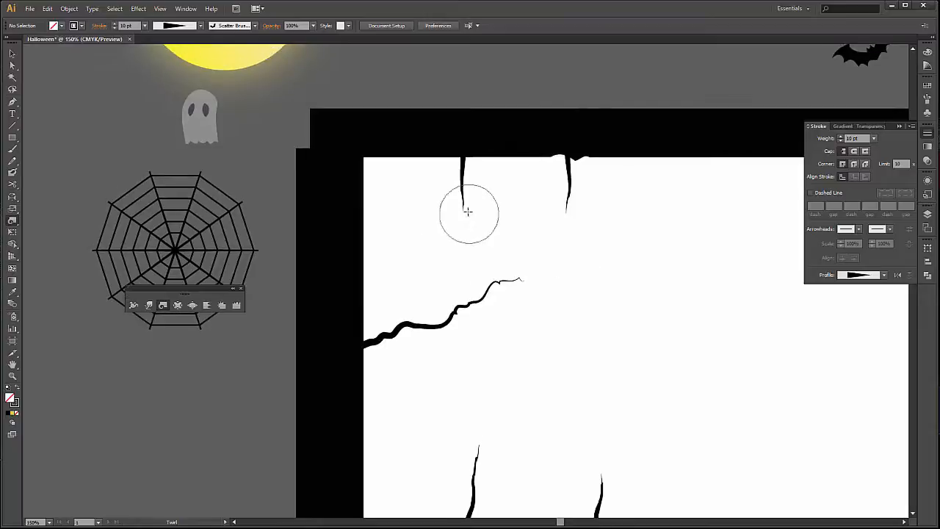
mouse_move(465, 202)
left_mouse_down()
mouse_move(438, 199)
mouse_move(457, 198)
left_mouse_up()
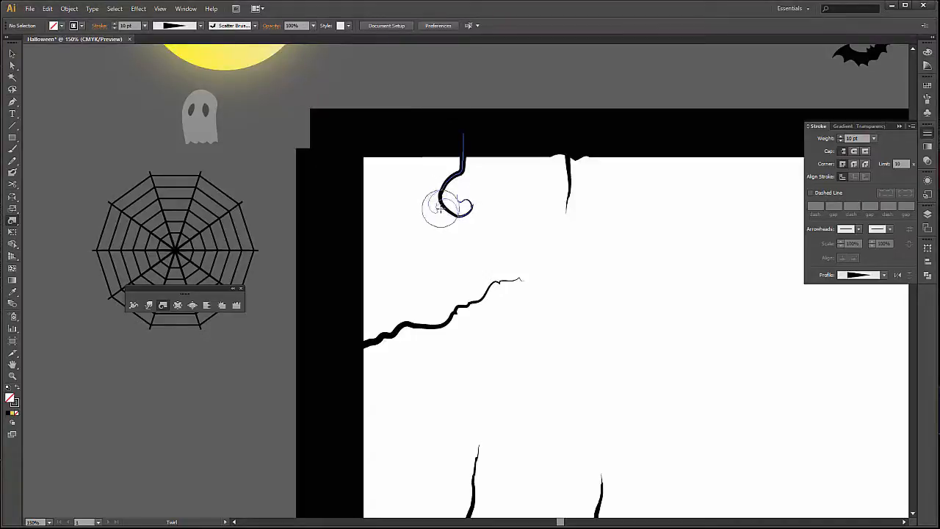
key("ctrl+z")
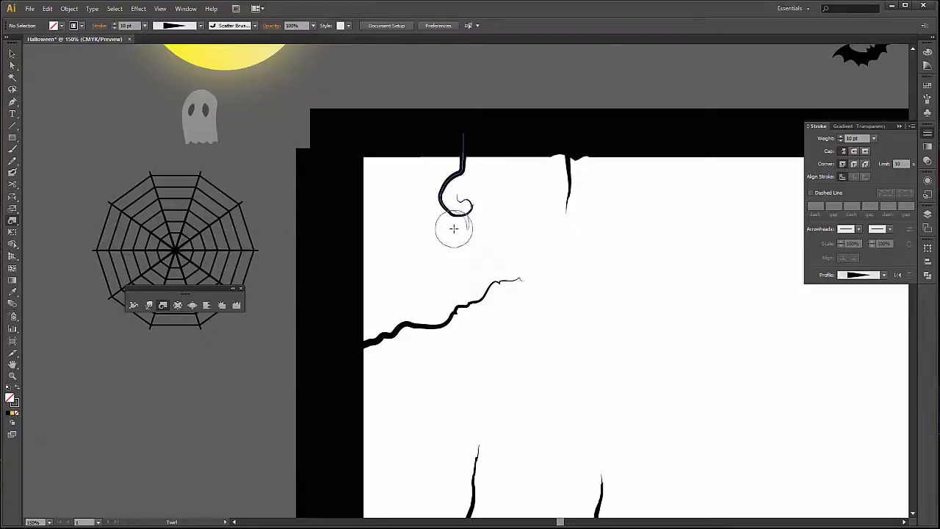
left_click_drag(454, 229, 457, 231)
key("ctrl+z")
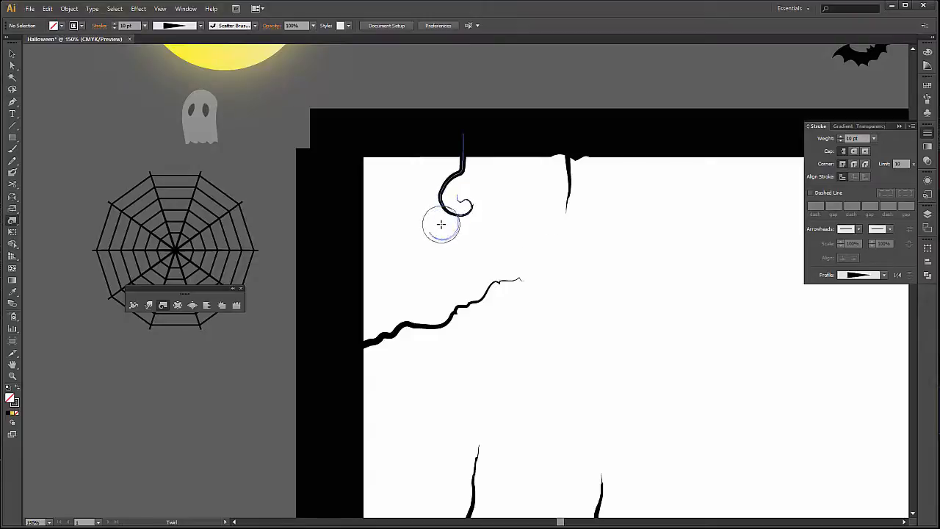
left_click_drag(441, 224, 441, 224)
key("ctrl+z")
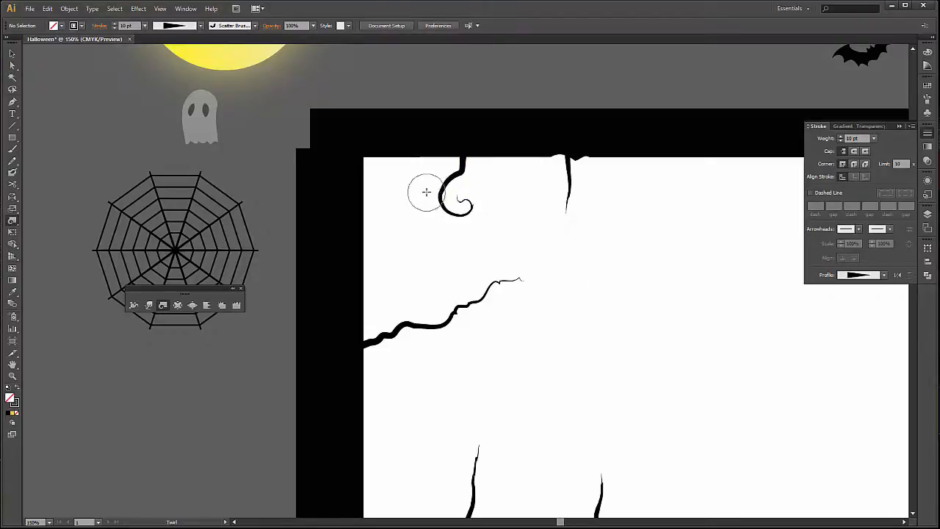
left_click_drag(426, 191, 427, 194)
key("ctrl+z")
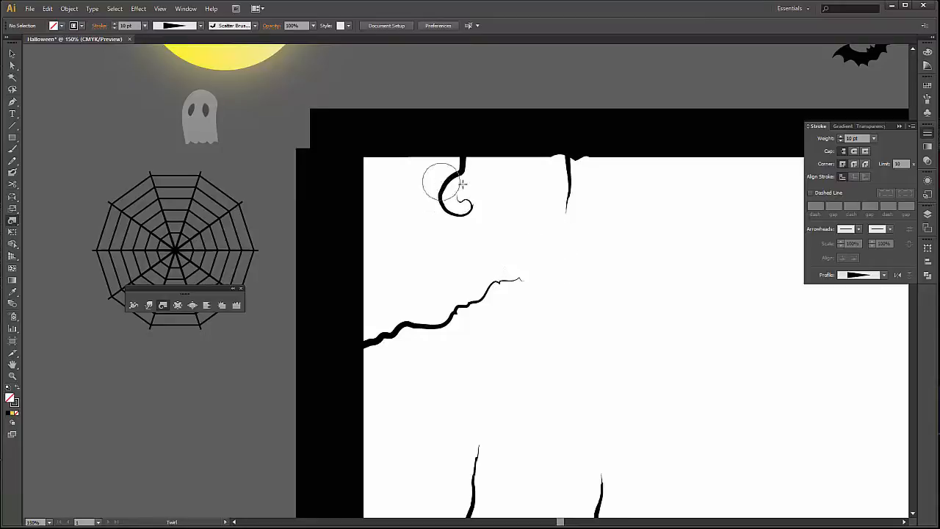
Curl the tip of the second hanging spike with the Twirl tool and pull a small thorn out of each hanging spike.
left_click_drag(560, 200, 562, 204)
key("ctrl+z")
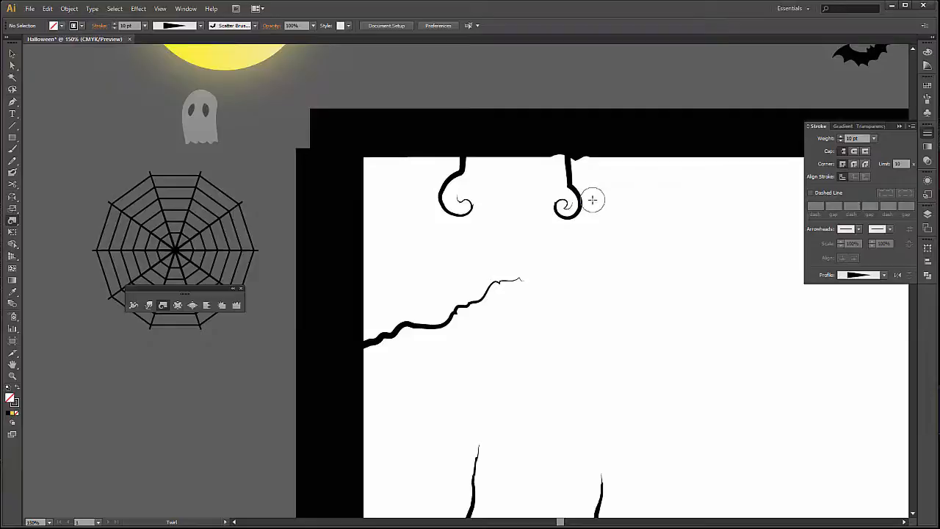
left_click_drag(592, 200, 593, 201)
scroll(571, 347, "down", 2)
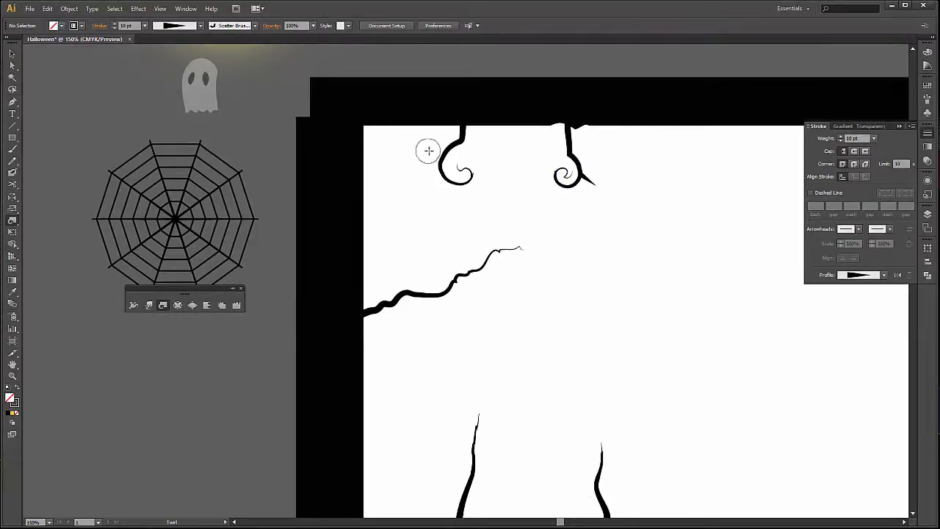
left_click_drag(434, 148, 436, 150)
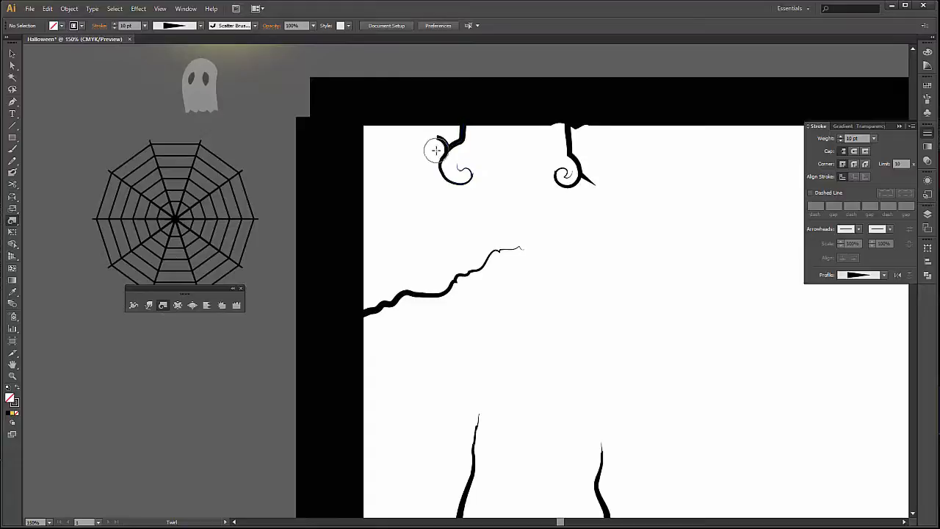
key("v")
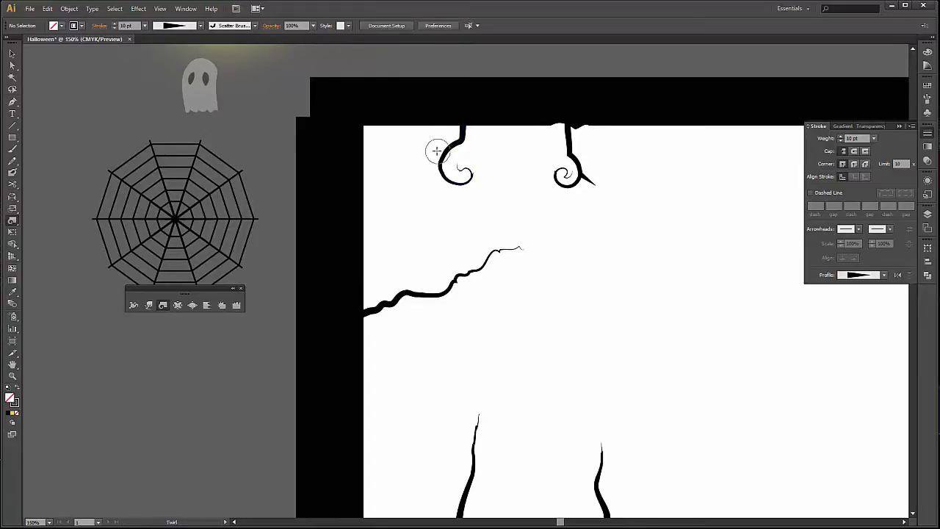
left_click_drag(434, 151, 435, 152)
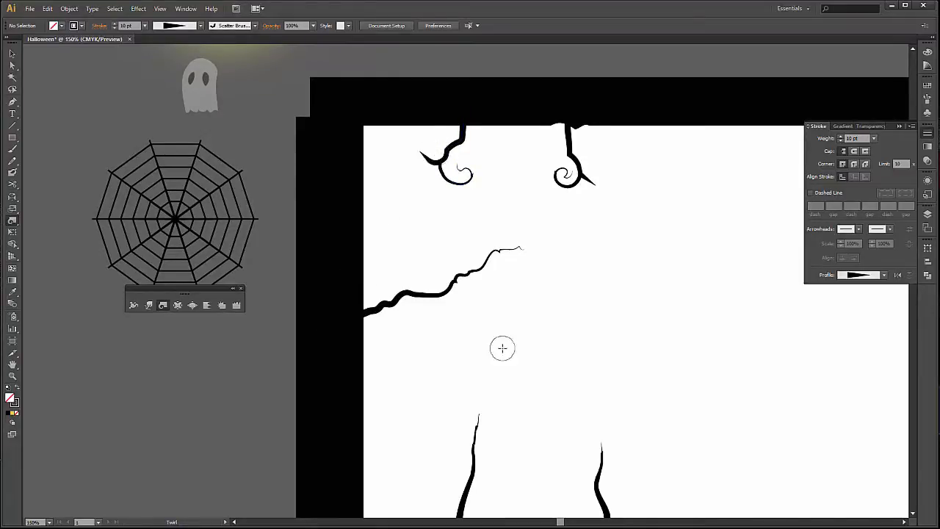
Bend the upper part of the first spike rising from the lower bar with the Twirl tool, undoing the overdone twirls.
scroll(503, 351, "down", 2)
scroll(502, 351, "down", 2)
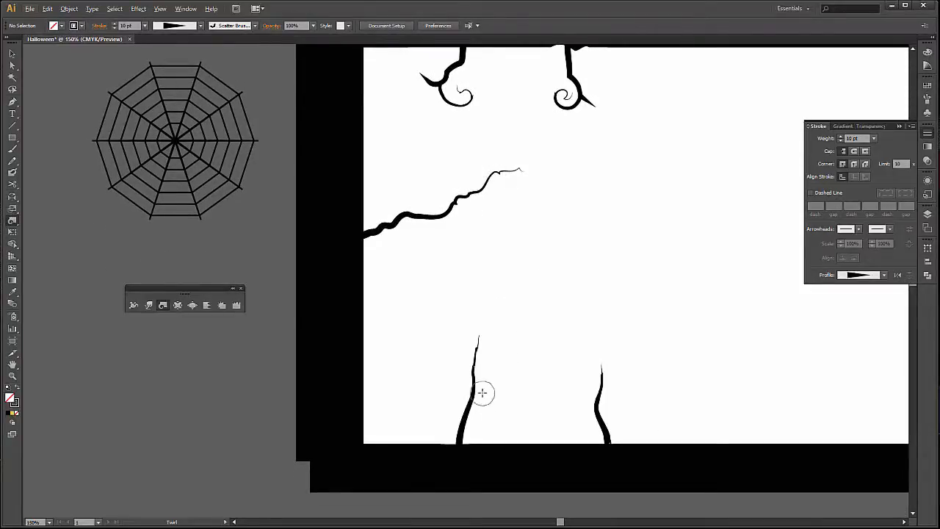
mouse_move(441, 360)
left_mouse_down()
mouse_move(448, 367)
mouse_move(428, 331)
mouse_move(457, 352)
mouse_move(461, 372)
left_mouse_up()
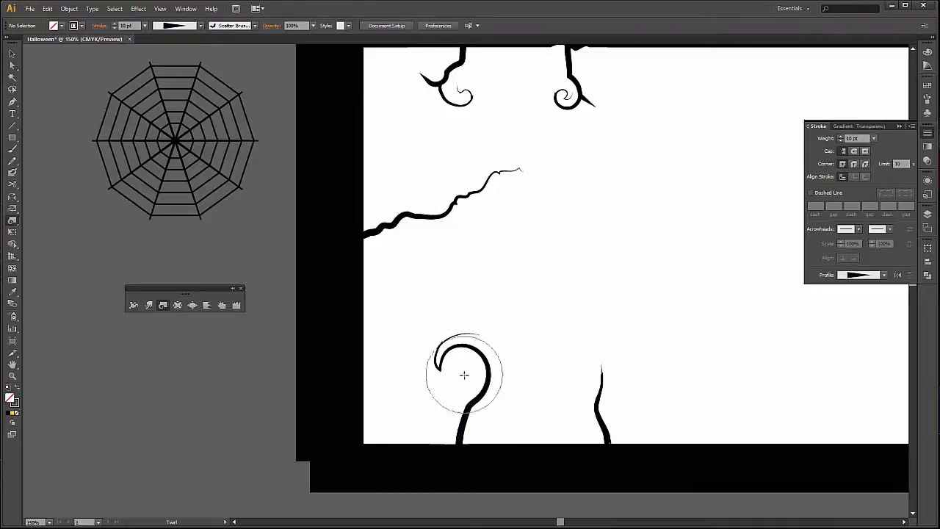
left_click_drag(436, 326, 461, 353)
key("ctrl+z")
key("ctrl+z")
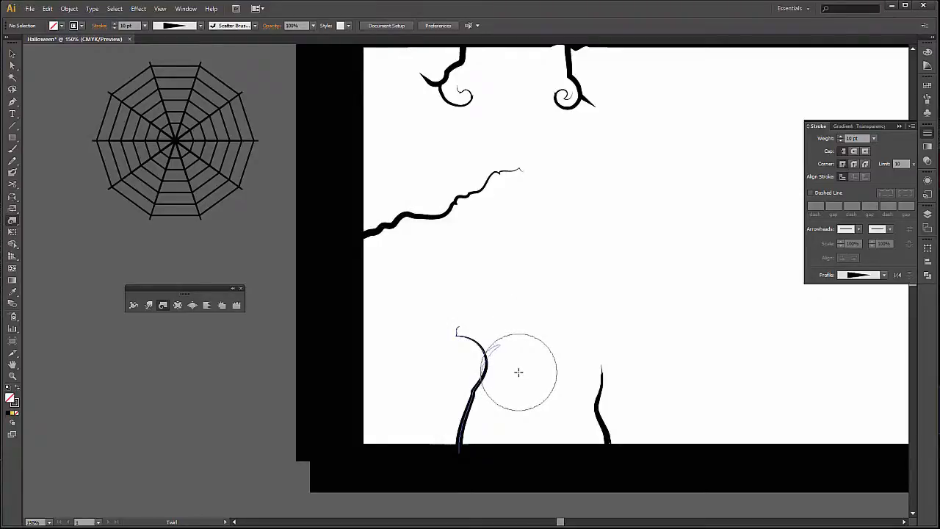
left_click_drag(519, 372, 520, 376)
key("ctrl+z")
left_click_drag(510, 411, 519, 378)
key("v")
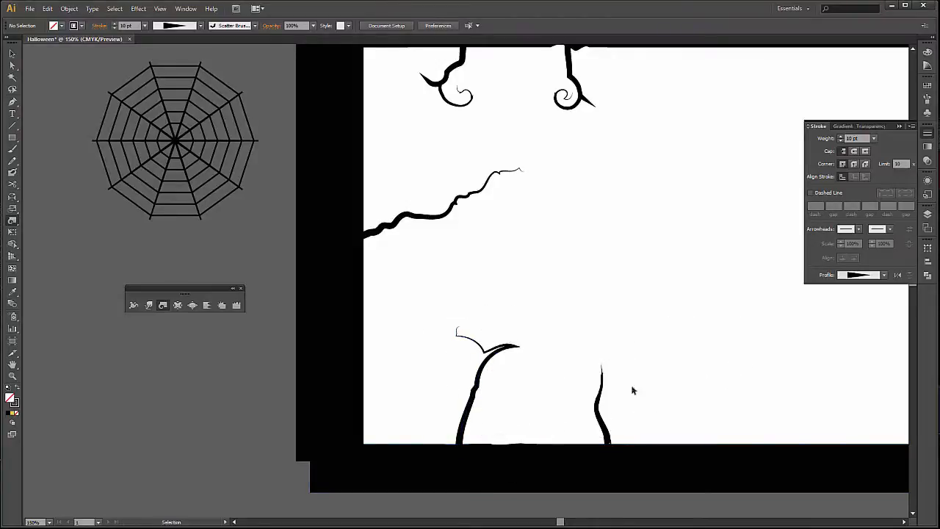
key("ctrl+z")
Twist the second spike rising from the lower bar slightly with the Twirl tool, undoing the oversized curls.
left_click_drag(606, 385, 612, 382)
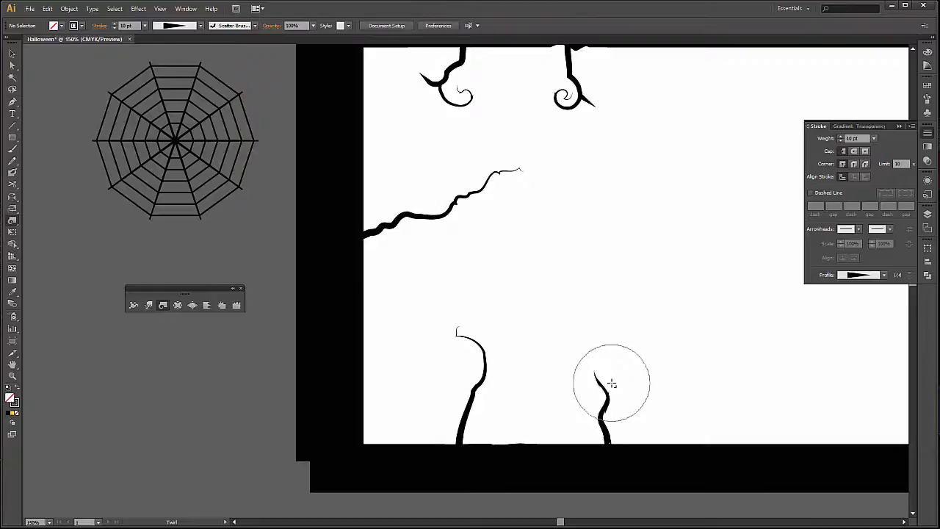
key("space")
mouse_move(636, 220)
left_mouse_down()
mouse_move(583, 262)
mouse_move(563, 255)
left_mouse_up()
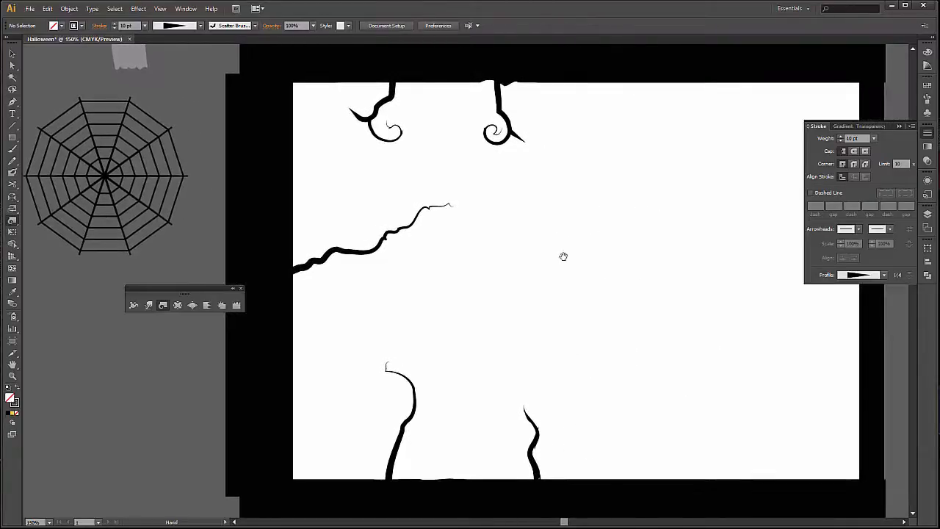
left_click_drag(532, 390, 558, 381)
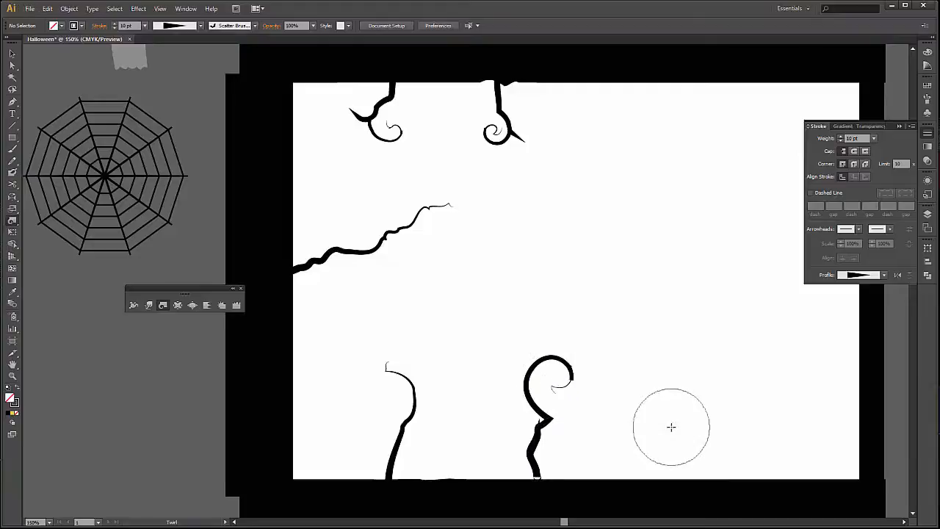
key("ctrl+z")
key("ctrl+z")
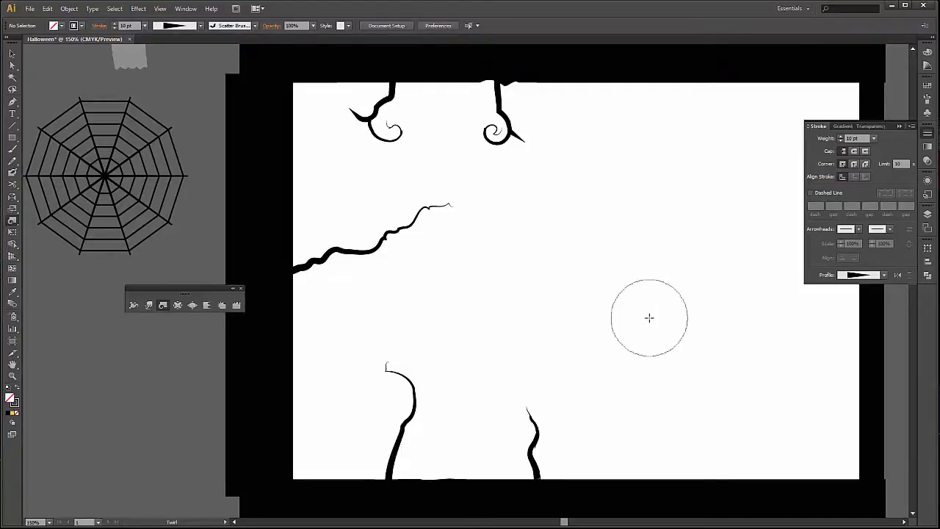
left_click_drag(533, 401, 537, 409)
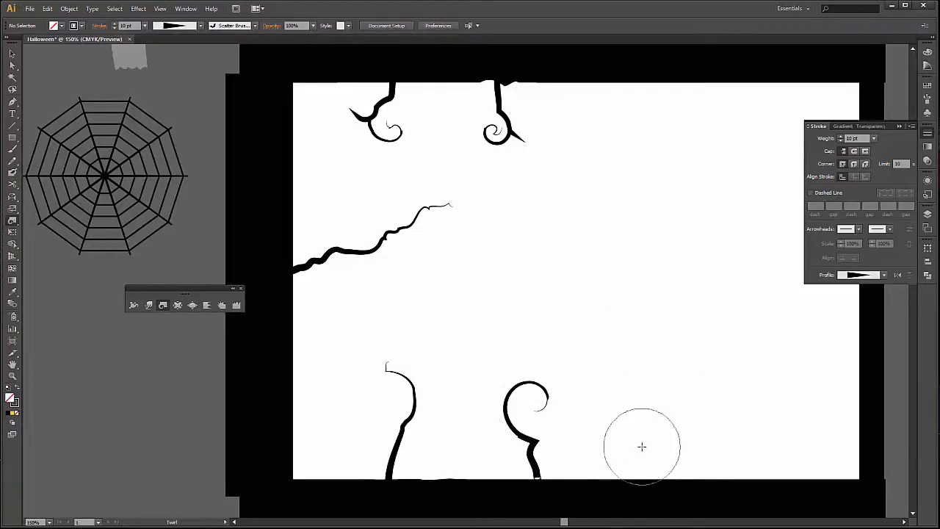
key("ctrl+z")
left_click_drag(494, 439, 498, 442)
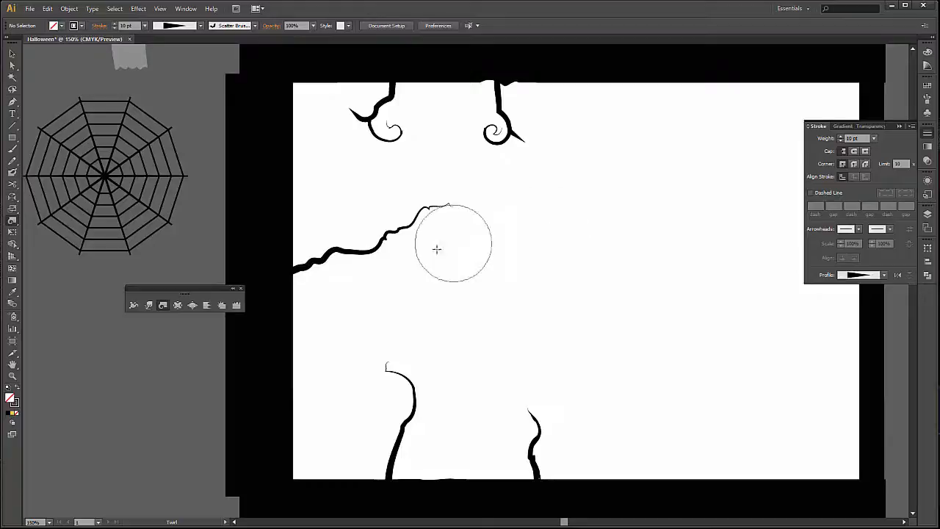
Twirl the outer half of the long slanted branch into an S-shaped curve and undo the unwanted twirls.
left_click_drag(352, 222, 353, 223)
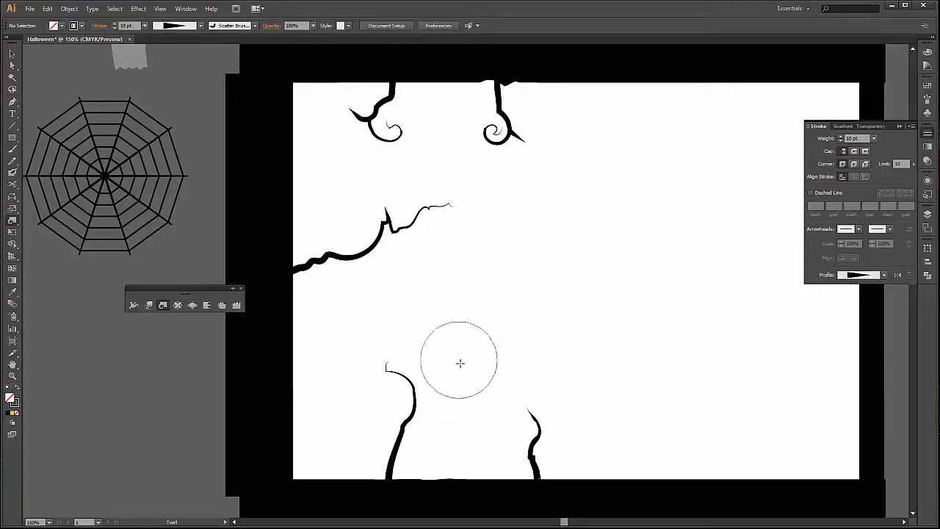
scroll(482, 312, "up", 1)
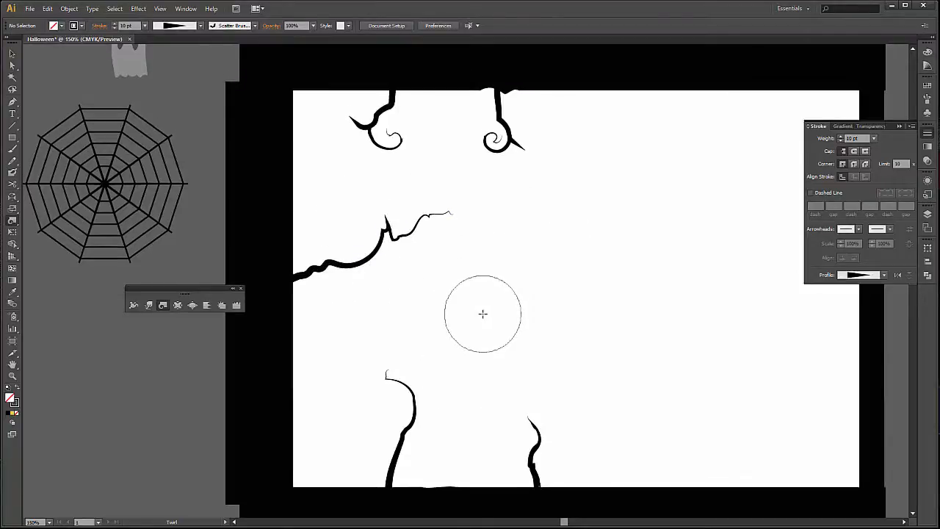
left_click(451, 217)
mouse_move(452, 217)
left_mouse_down()
mouse_move(489, 275)
mouse_move(442, 238)
mouse_move(458, 276)
mouse_move(418, 222)
mouse_move(400, 246)
left_mouse_up()
key("ctrl+z")
key("ctrl+z")
key("ctrl+z")
key("ctrl+z")
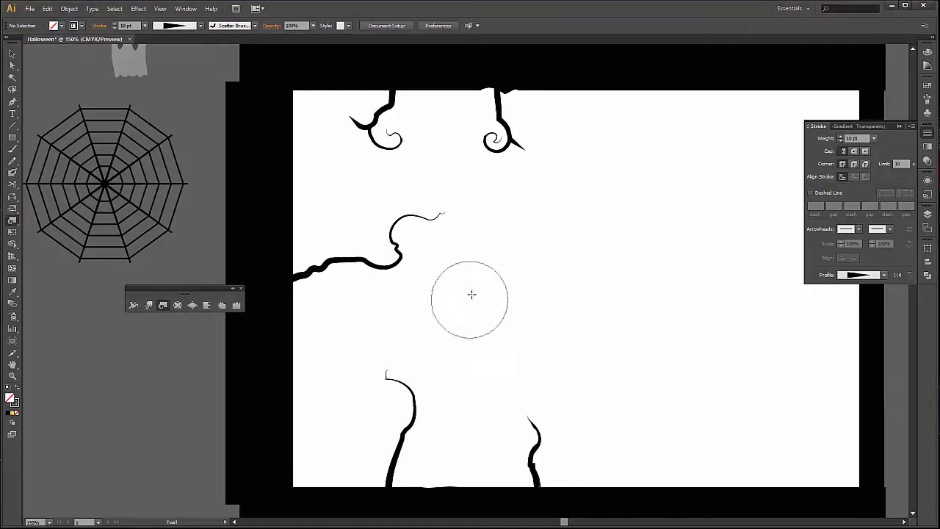
Examine the whole frame with its twisted branches alongside the parked Halloween artwork.
scroll(473, 294, "up", 1)
key("v")
scroll(622, 309, "down", 2)
left_click_drag(588, 322, 560, 315)
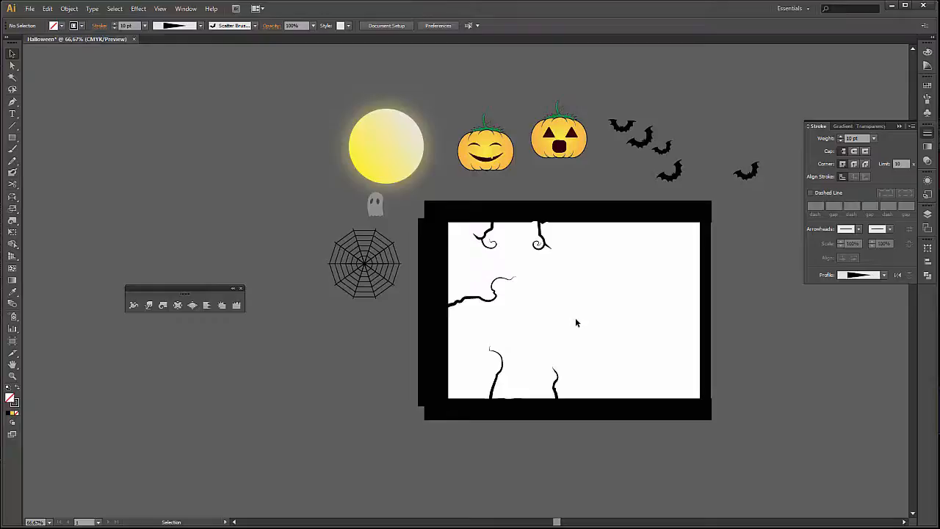
left_click_drag(590, 327, 549, 339)
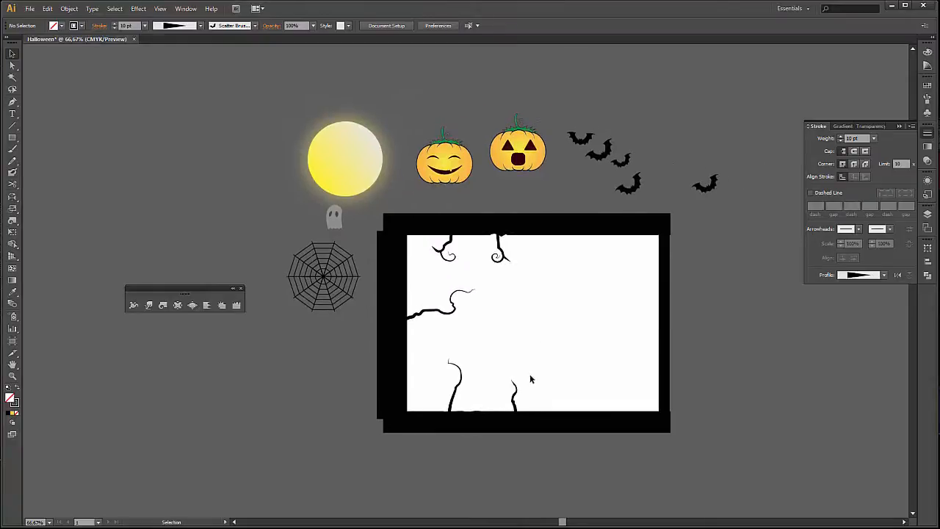
scroll(529, 373, "up", 1)
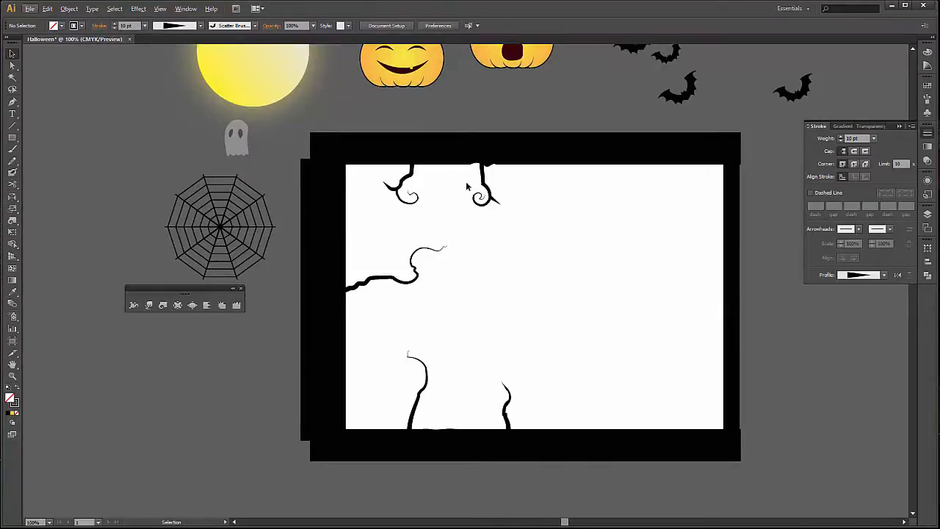
double_click(374, 160)
key("Escape")
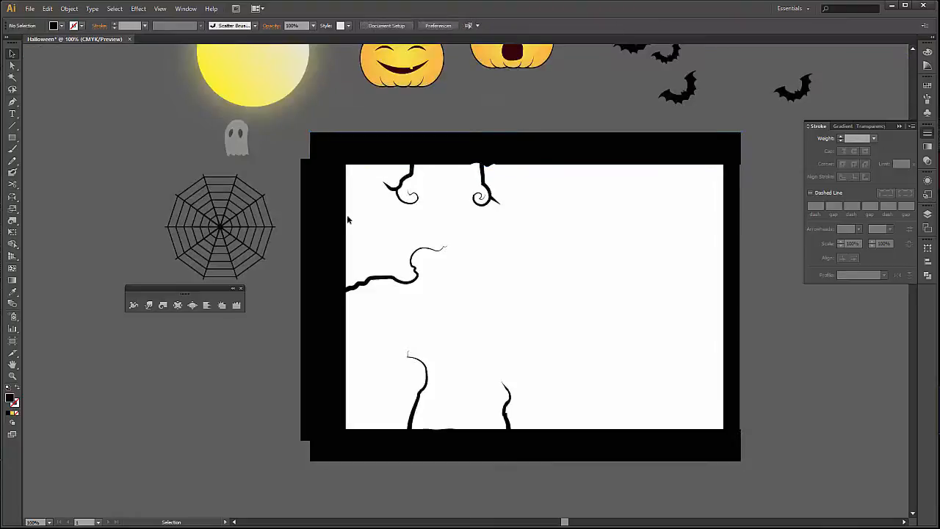
Warp the inner edge of the frame's left bar into a wavy, trunk-like contour and deselect it.
left_click(340, 222)
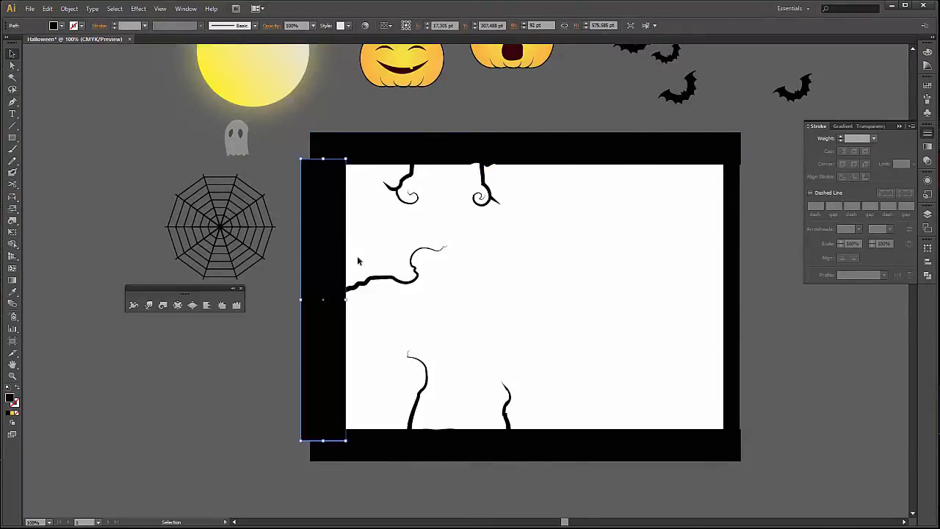
double_click(149, 304)
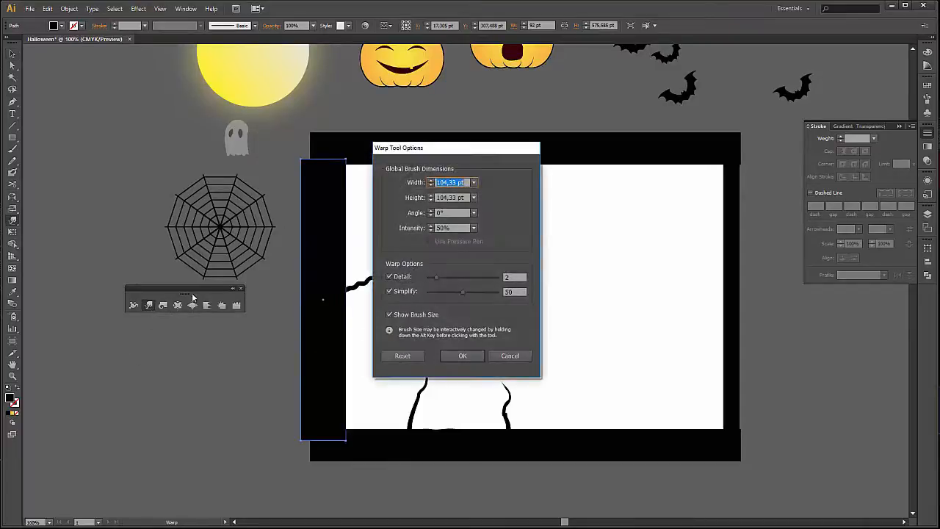
left_click(508, 356)
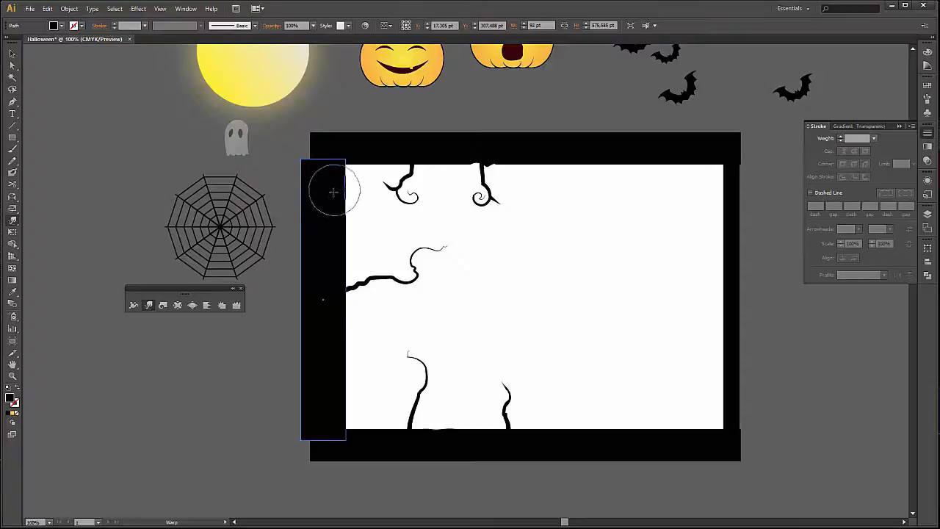
mouse_move(333, 192)
left_mouse_down()
mouse_move(352, 244)
mouse_move(340, 271)
mouse_move(346, 356)
mouse_move(337, 382)
mouse_move(354, 425)
left_mouse_up()
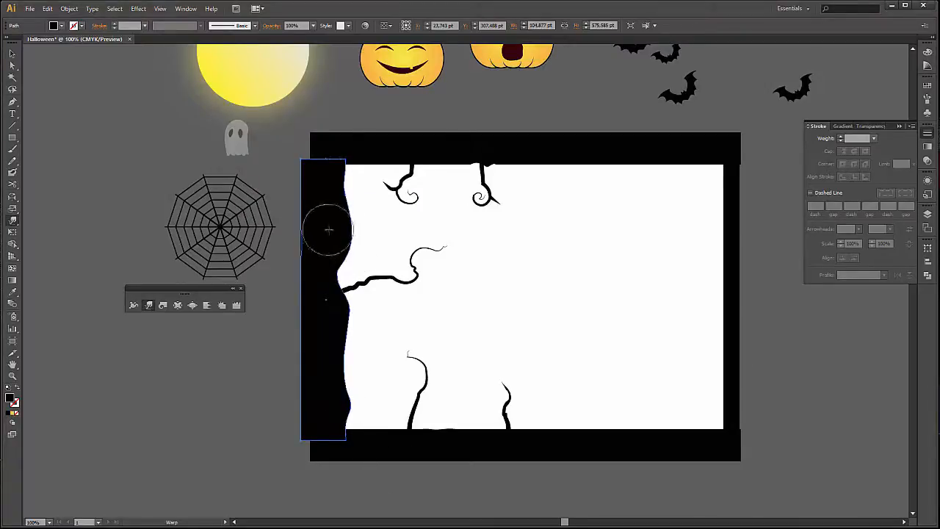
left_click_drag(328, 230, 350, 179)
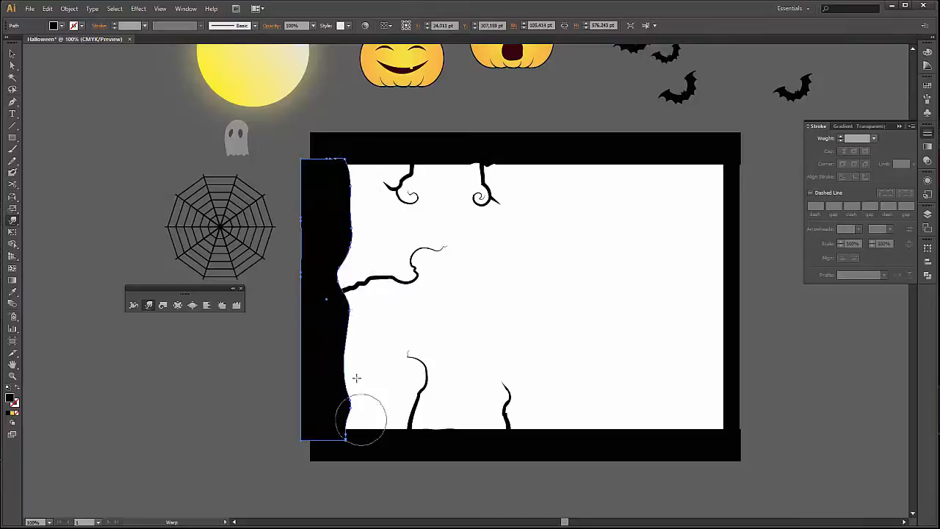
left_click_drag(350, 407, 350, 409)
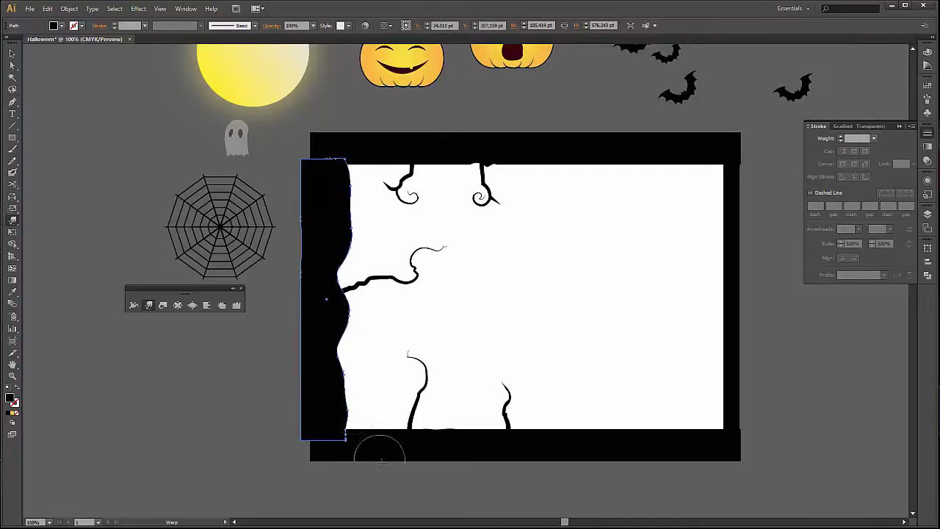
left_click(11, 53)
left_click(769, 330)
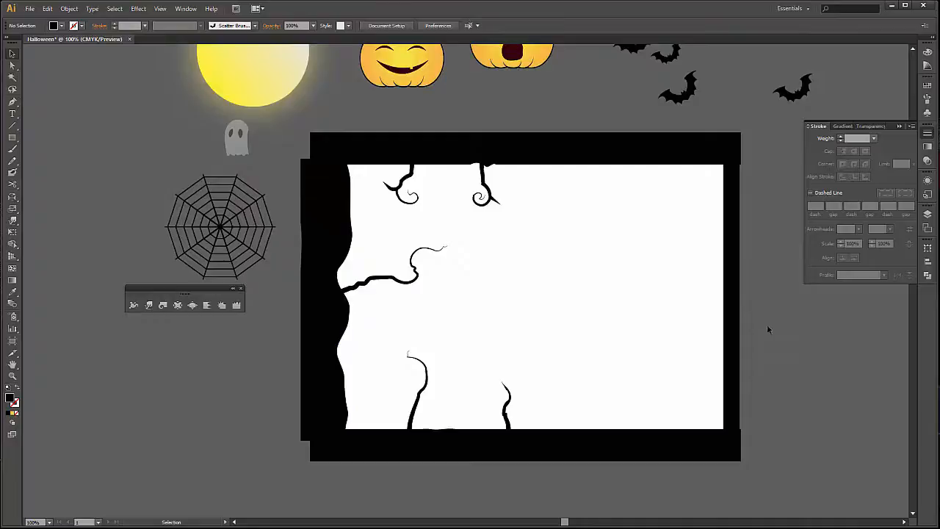
Warp the frame's narrow right bar into a wavy strip along its full height.
left_click(735, 294)
left_click(148, 305)
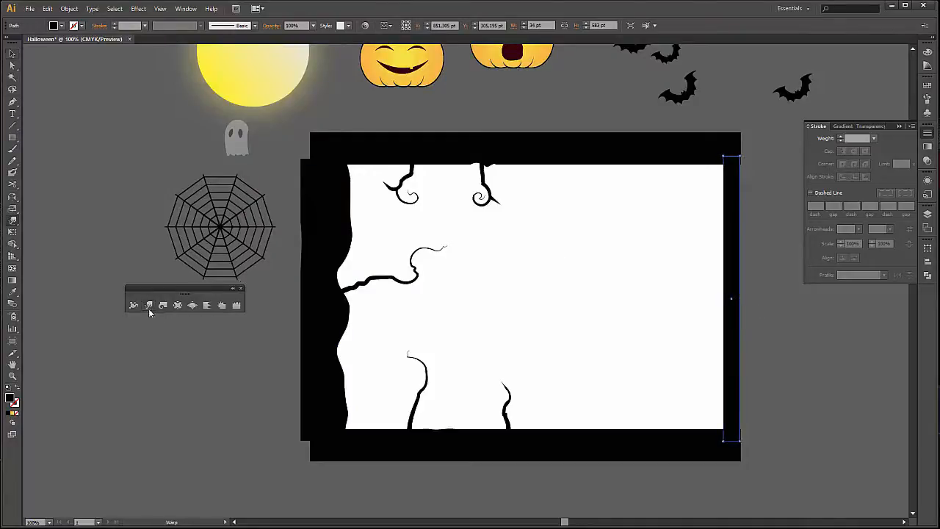
mouse_move(730, 219)
left_mouse_down()
mouse_move(722, 289)
mouse_move(715, 232)
mouse_move(705, 256)
mouse_move(748, 287)
mouse_move(724, 375)
mouse_move(732, 356)
mouse_move(719, 265)
mouse_move(727, 387)
mouse_move(731, 437)
left_mouse_up()
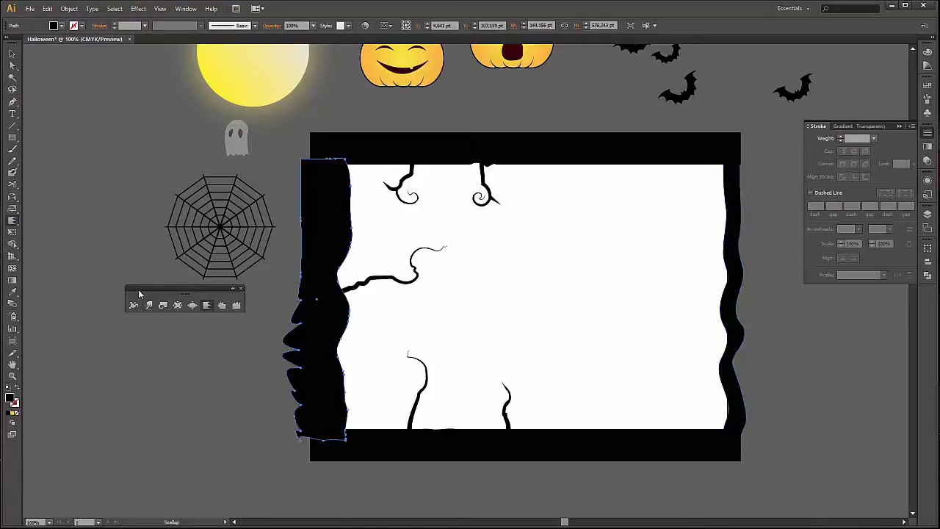
left_click(134, 305)
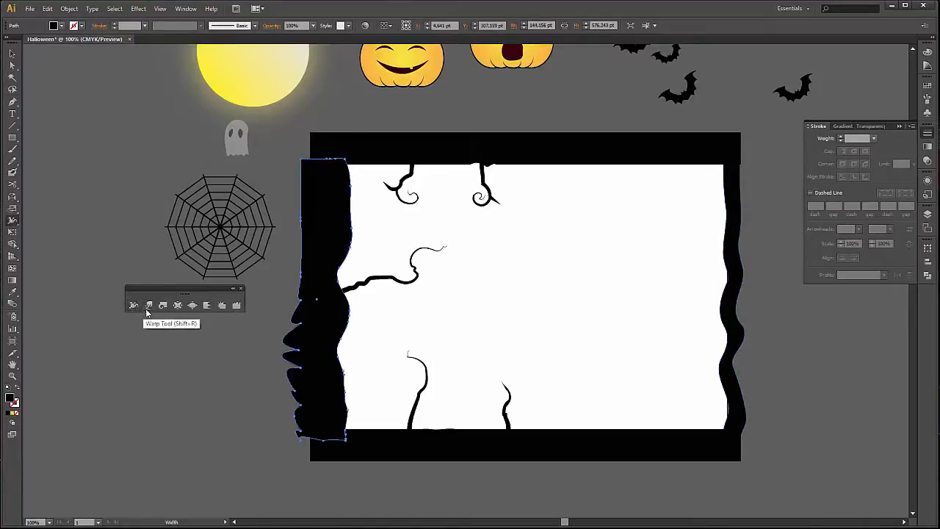
Roughen the frame's bottom bar along its whole length with the Wrinkle tool, undoing the first overly strong pass.
left_click(149, 305)
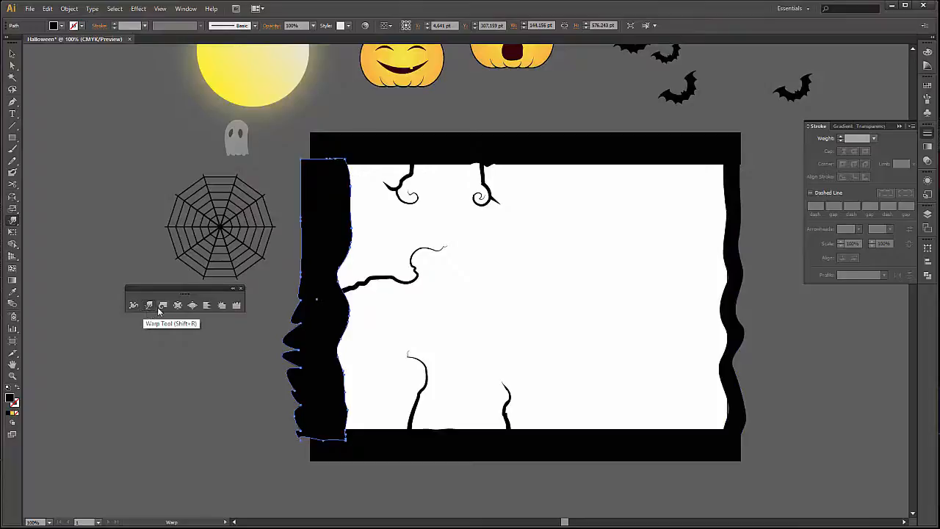
double_click(236, 306)
left_click(505, 390)
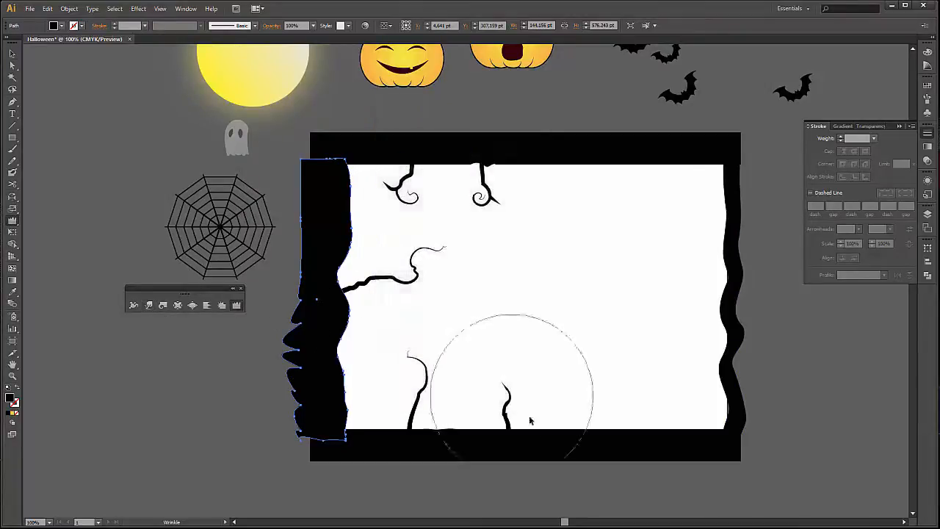
key("v")
left_click(554, 445)
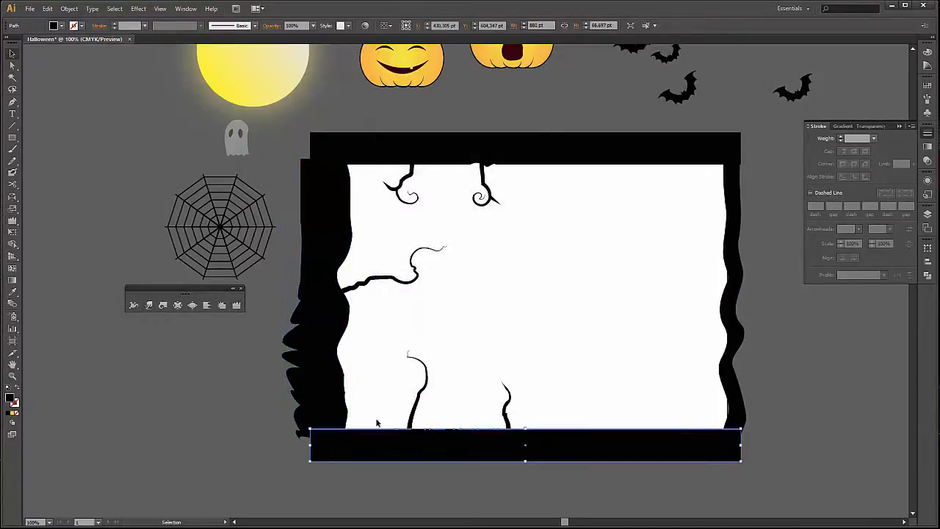
left_click(238, 308)
left_click_drag(334, 439, 698, 449)
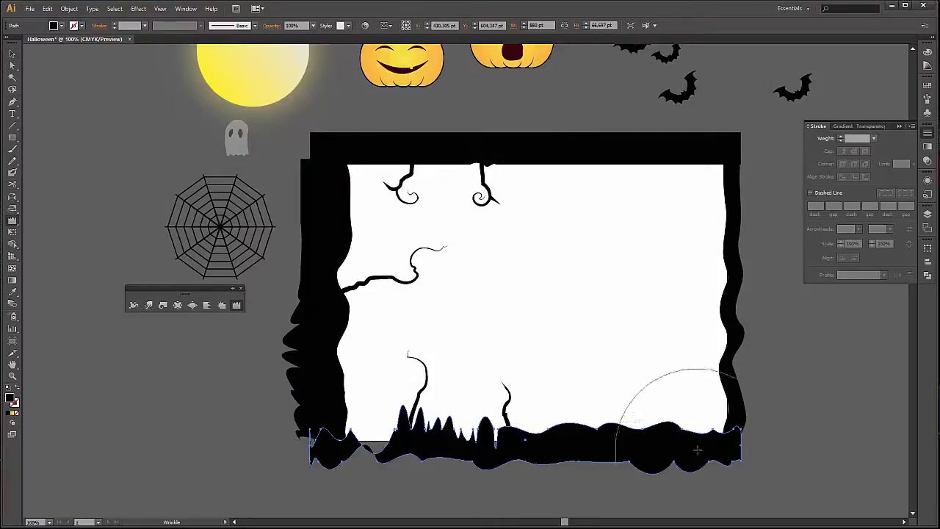
key("ctrl+z")
mouse_move(369, 437)
left_mouse_down()
mouse_move(532, 449)
mouse_move(628, 439)
mouse_move(556, 438)
mouse_move(677, 434)
left_mouse_up()
Roughen the frame's top bar along its length with the Wrinkle tool and deselect it.
key("v")
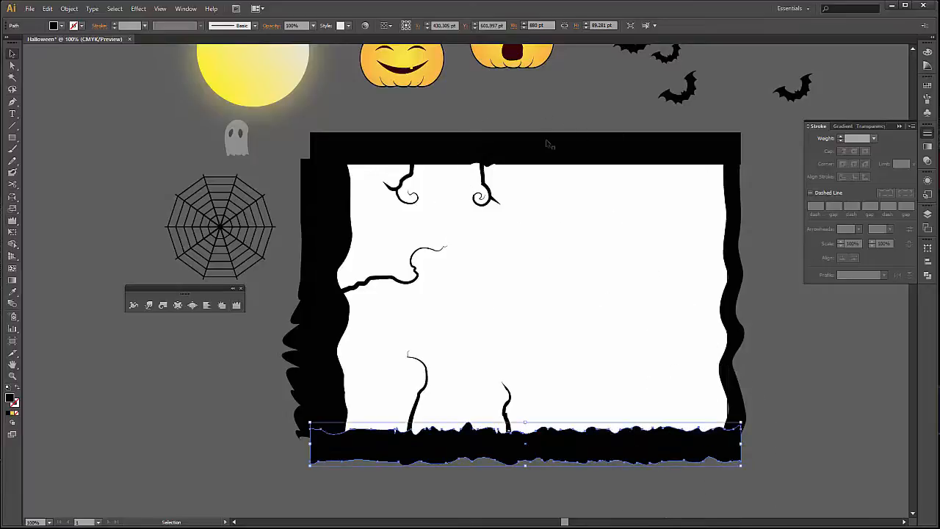
left_click(548, 144)
left_click(237, 305)
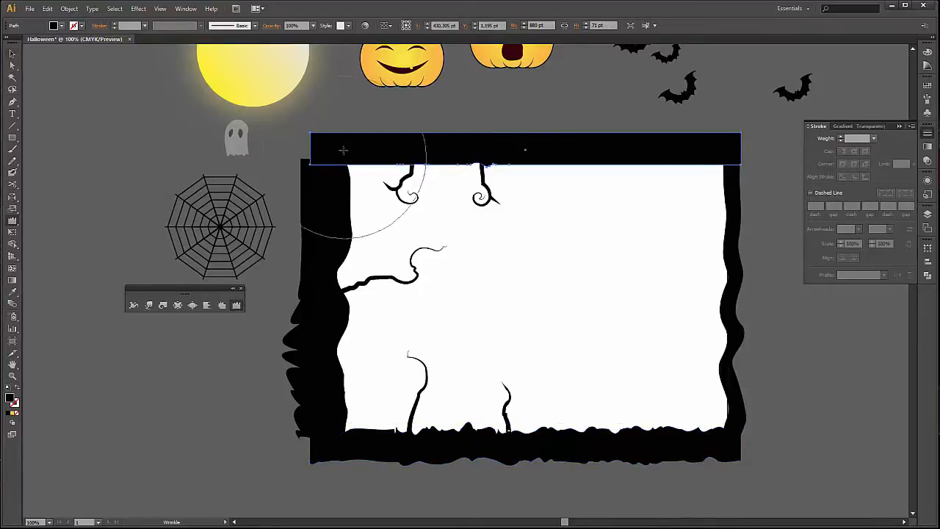
mouse_move(344, 151)
left_mouse_down()
mouse_move(455, 163)
mouse_move(729, 153)
mouse_move(566, 158)
left_mouse_up()
key("v")
left_click(831, 404)
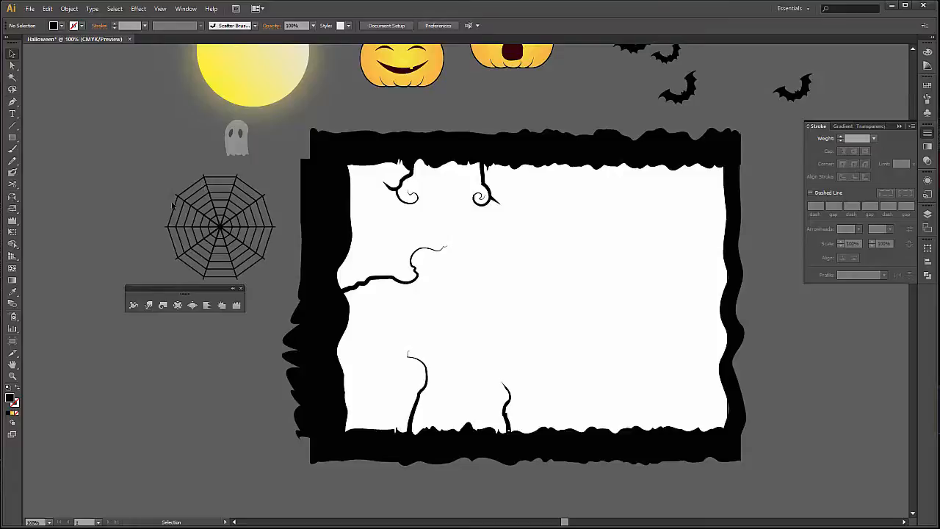
Move the spider web against the frame's thick trunk above the long branch and scale it down slightly.
left_click_drag(221, 224, 377, 258)
left_click_drag(432, 304, 416, 285)
left_click(214, 189)
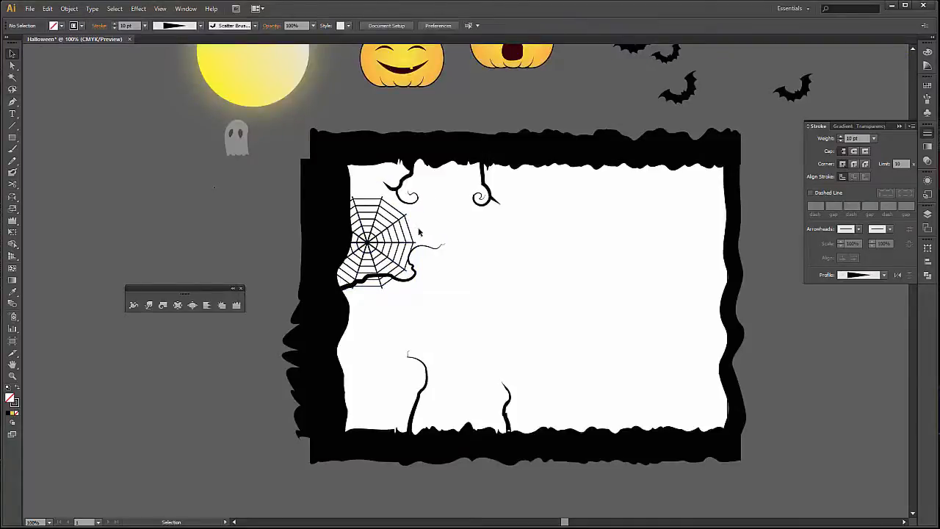
left_click(377, 245)
left_click_drag(373, 246, 372, 253)
left_click(229, 219)
Shrink the spider web further so it fits between the trunk and the long curled branch.
scroll(379, 183, "up", 3)
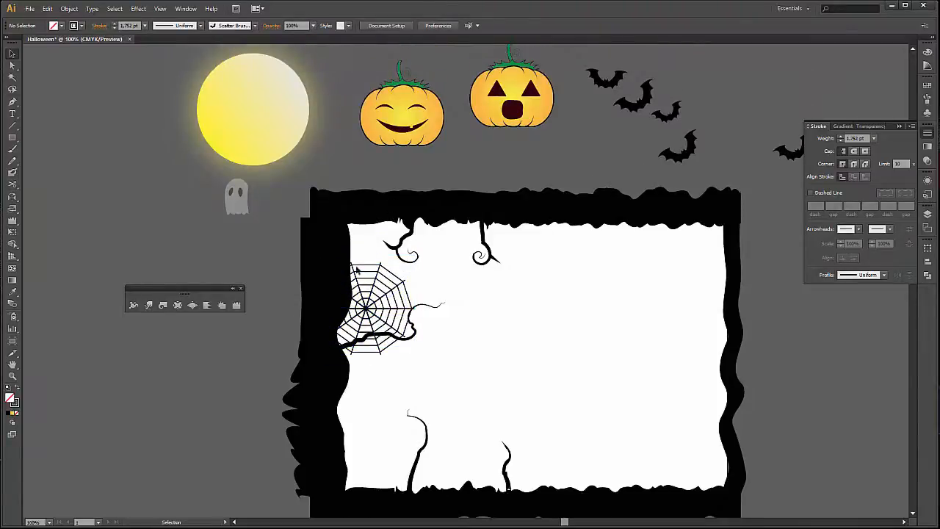
left_click(397, 318)
left_click_drag(415, 356, 399, 342)
left_click(257, 181)
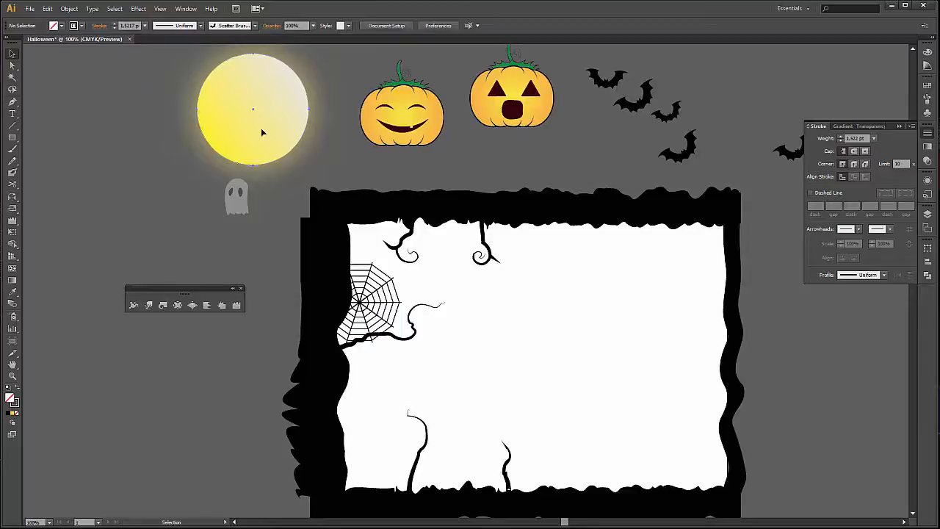
Place the glowing moon inside the frame's upper-right corner and scale it down proportionally.
left_click_drag(262, 130, 656, 287)
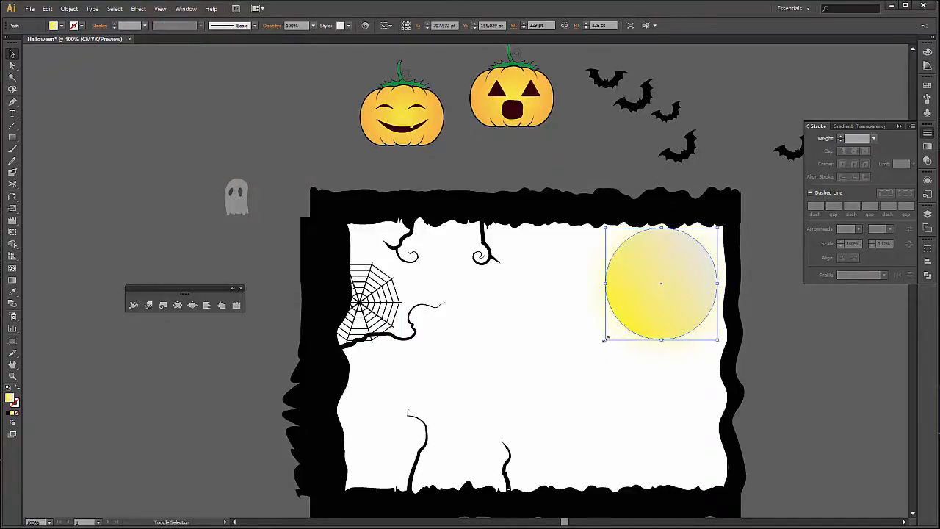
left_click_drag(605, 338, 626, 332)
left_click(791, 312)
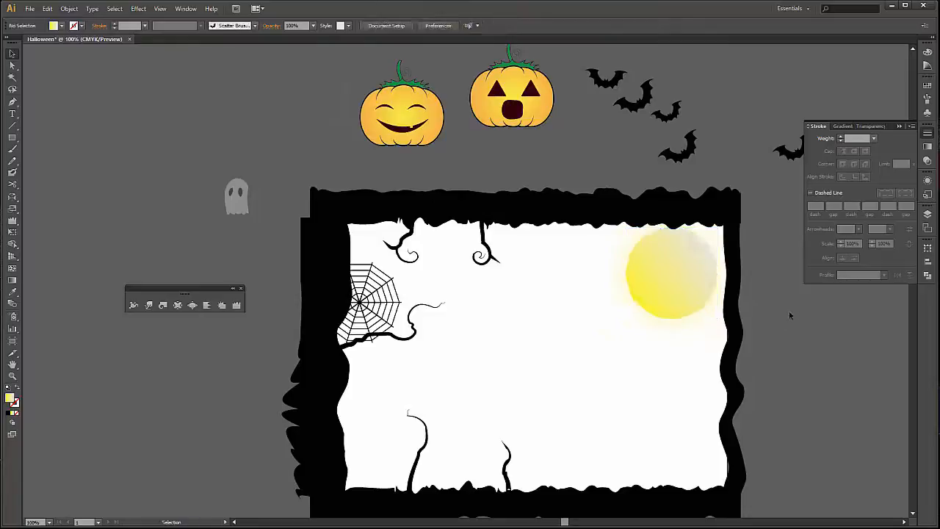
Place the ghost over the moon's lower-right edge, bring it forward and tilt it slightly.
left_click_drag(239, 210, 697, 317)
right_click(698, 316)
mouse_move(779, 396)
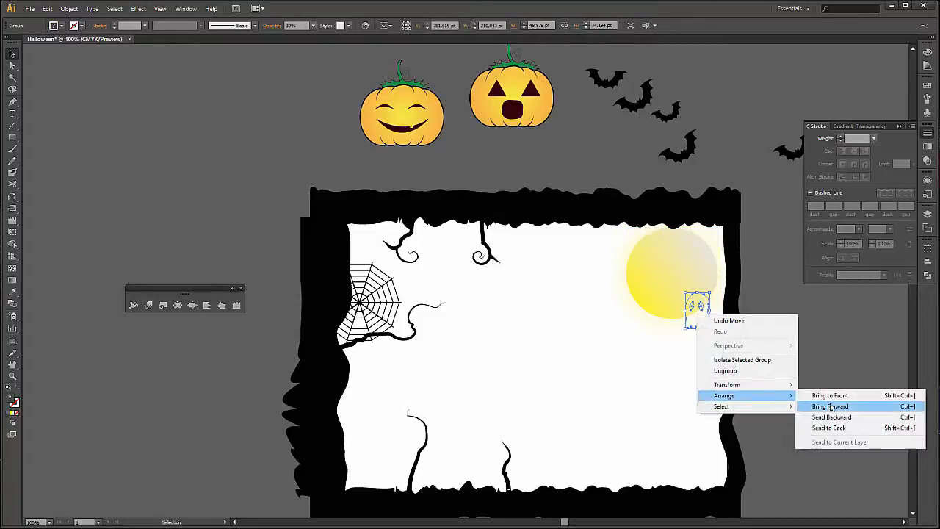
left_click(831, 407)
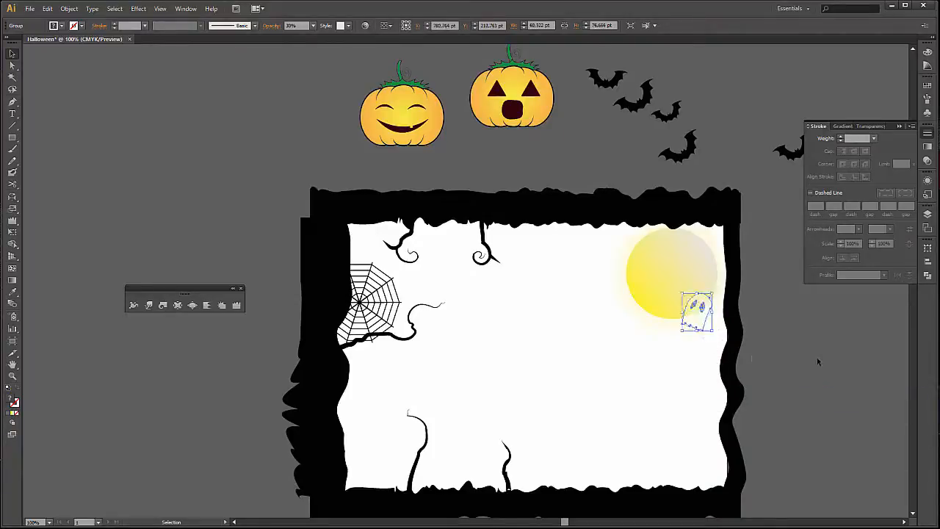
left_click(791, 346)
Stand the smiling pumpkin on the frame's bottom bar, right of the small branch, and scale it down.
scroll(595, 149, "down", 1)
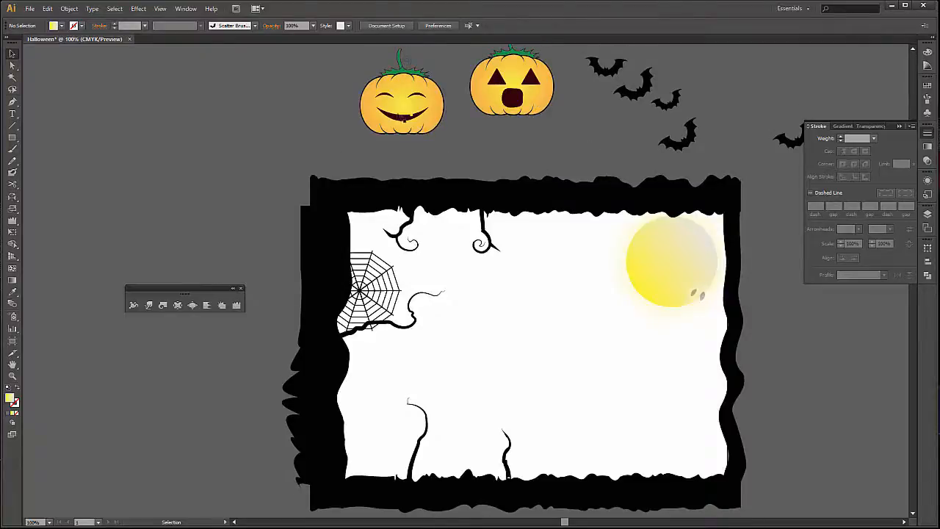
left_click_drag(397, 112, 576, 456)
left_click_drag(622, 392, 609, 404)
Place the open-mouthed pumpkin beside the smiling one, scaled down and tilted clockwise, and deselect it.
left_click_drag(523, 97, 664, 436)
left_click_drag(696, 390, 701, 430)
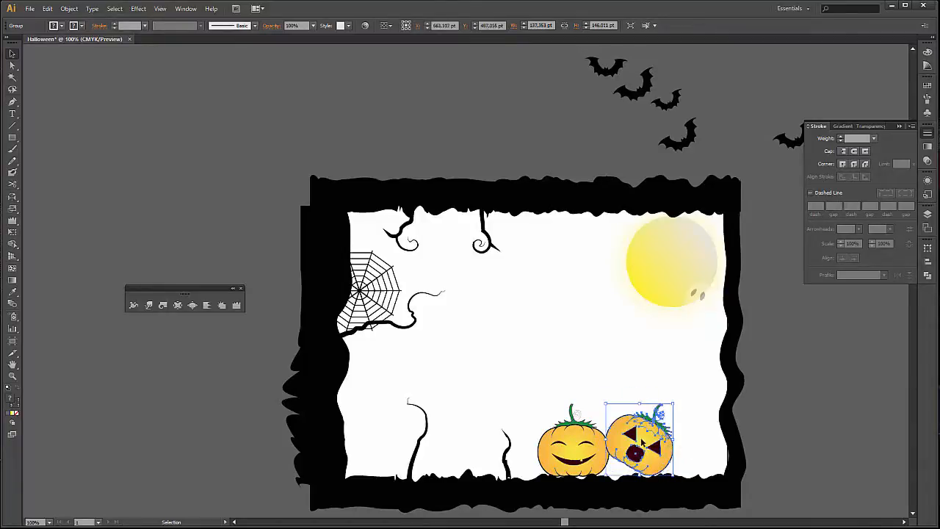
left_click(821, 411)
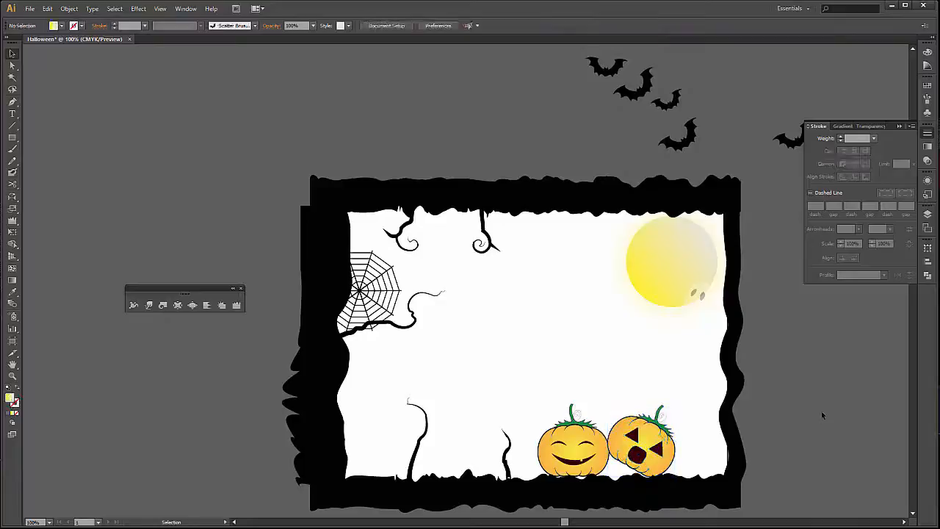
Draw a background rectangle of about 1035 by 725 pt over the whole frame and artboard.
key("m")
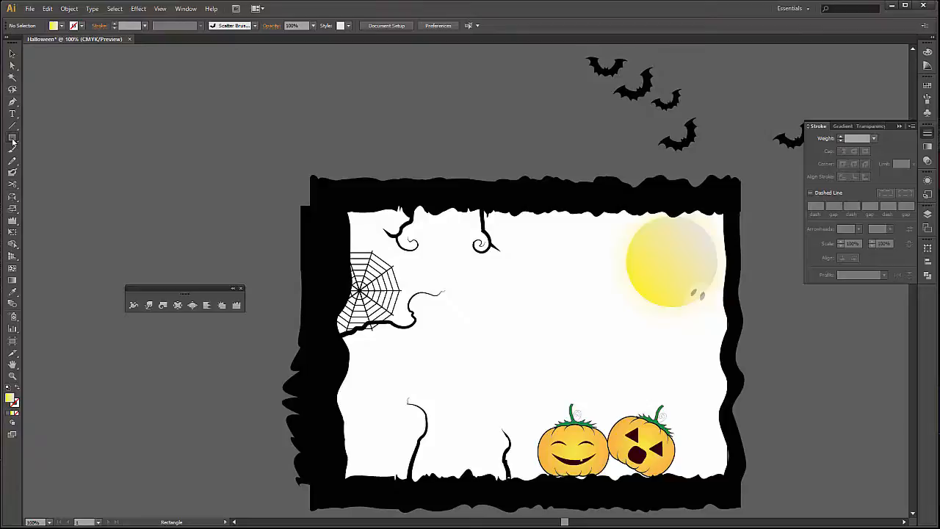
left_click_drag(14, 142, 42, 143)
mouse_move(270, 146)
left_mouse_down()
mouse_move(564, 333)
mouse_move(776, 501)
left_mouse_up()
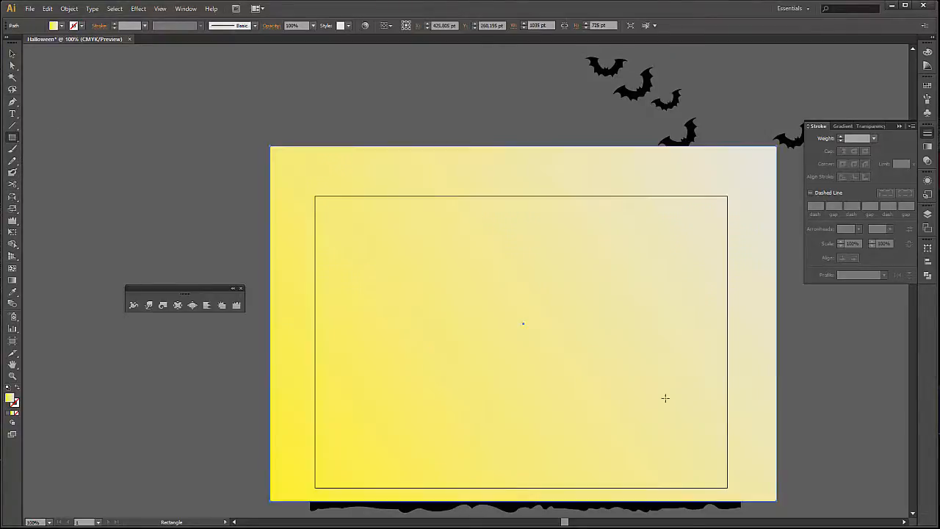
Resize the background rectangle to about 887 by 640 pt so it extends just beyond the artboard.
key("v")
double_click(523, 156)
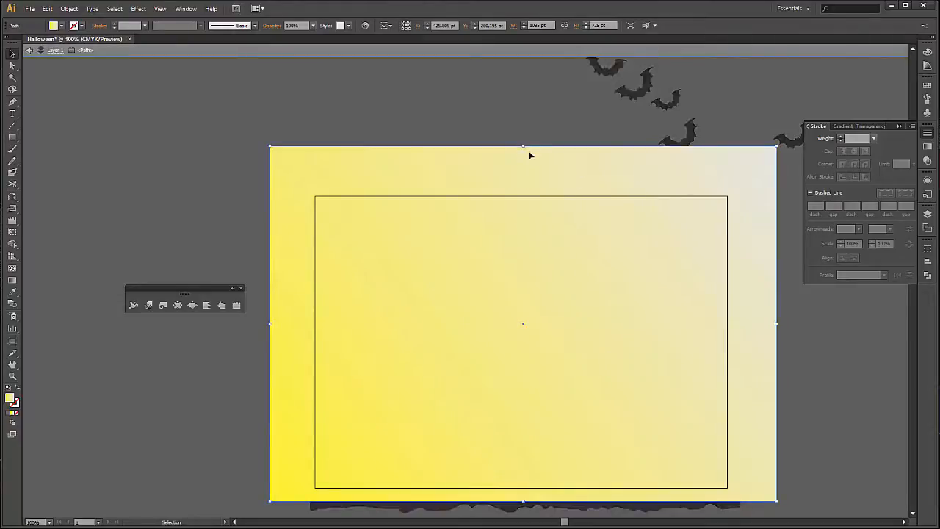
double_click(519, 125)
left_click(522, 149)
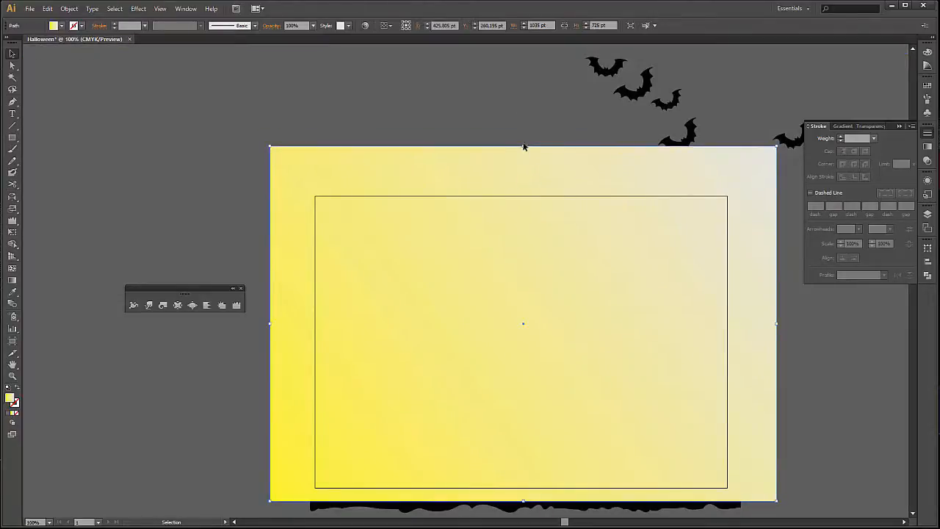
left_click_drag(523, 146, 523, 188)
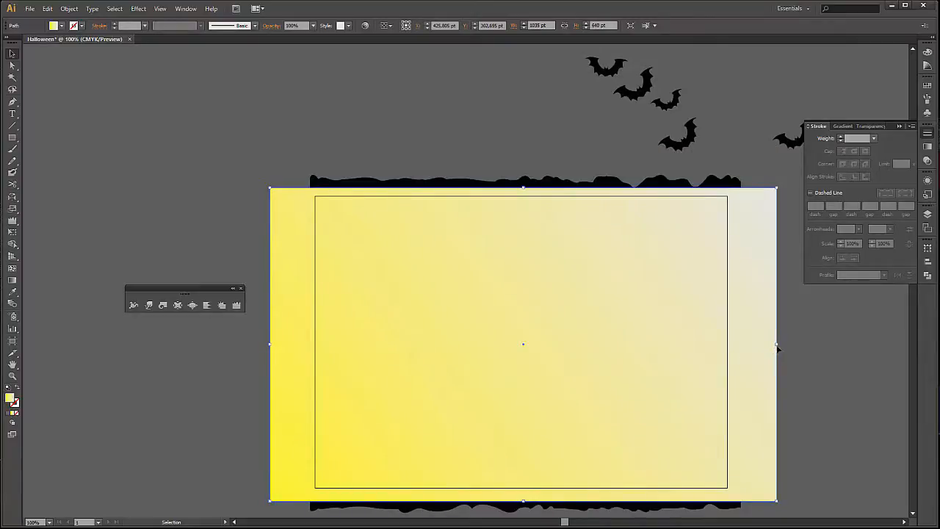
left_click_drag(776, 343, 737, 342)
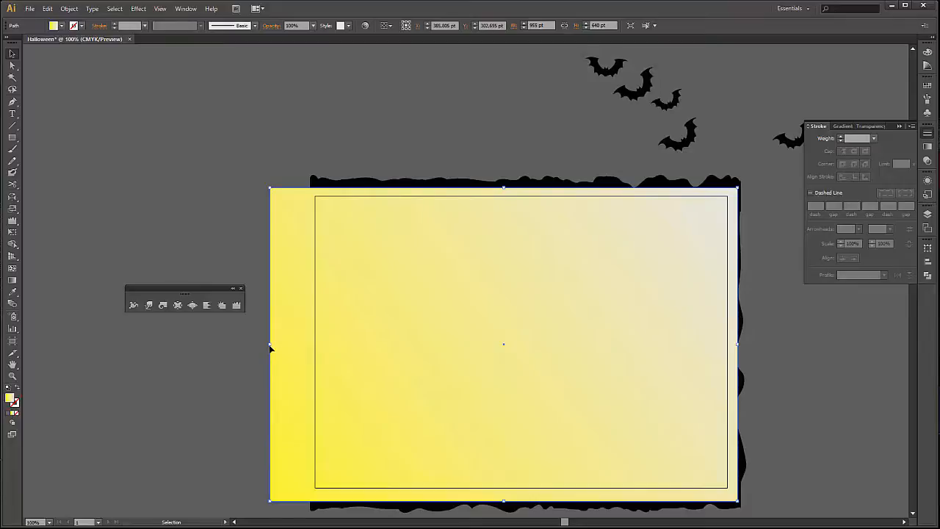
left_click_drag(270, 344, 304, 342)
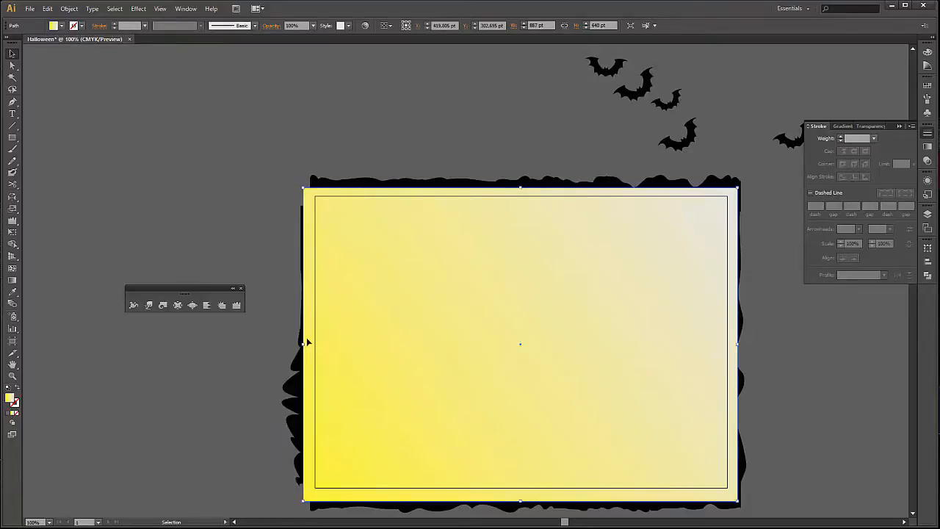
Send the background rectangle to the back, behind the frame and all the Halloween artwork.
right_click(535, 289)
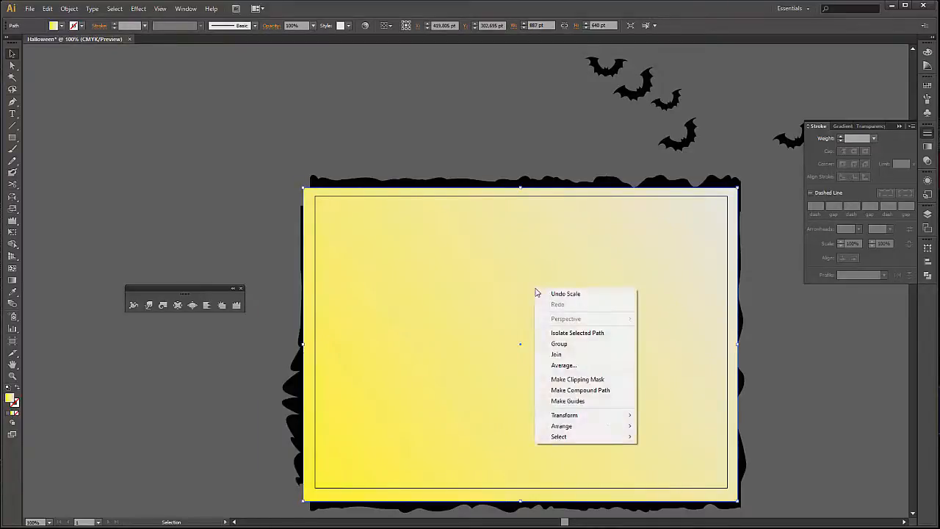
mouse_move(607, 426)
left_click(724, 458)
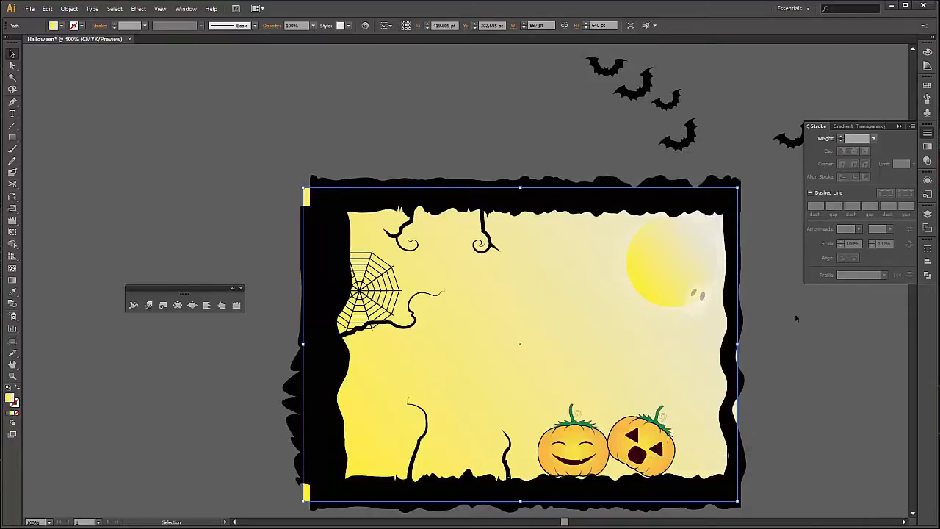
Set the background's gradient type to Linear and redraw it diagonally from the upper-right to the lower-left corner, at -145.2°.
key("g")
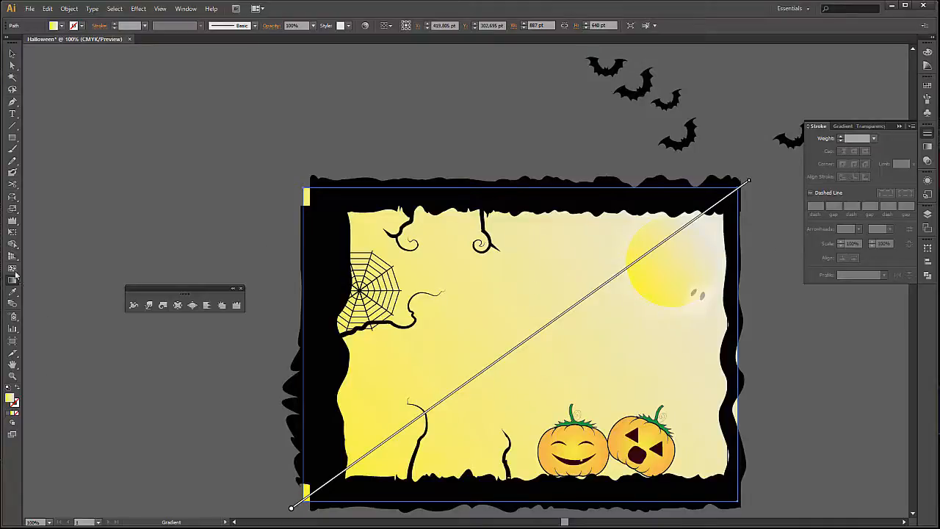
left_click(185, 8)
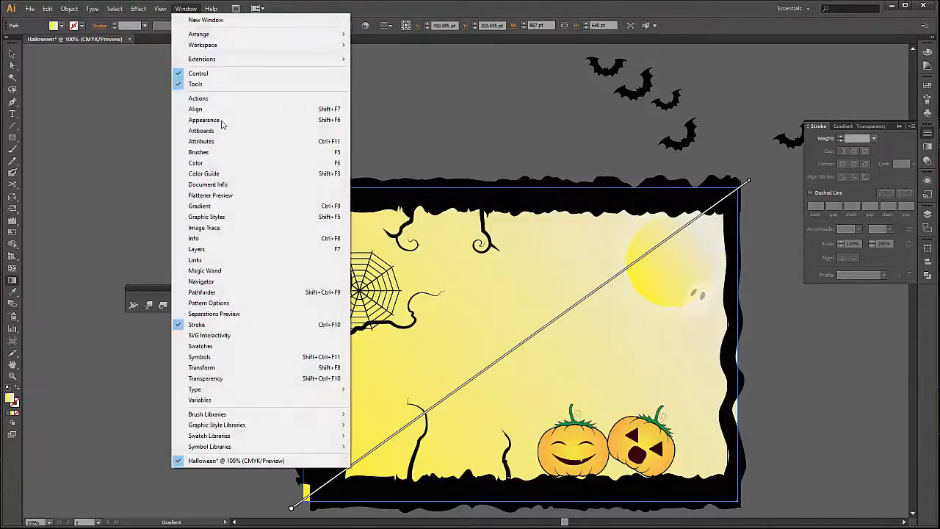
left_click(242, 206)
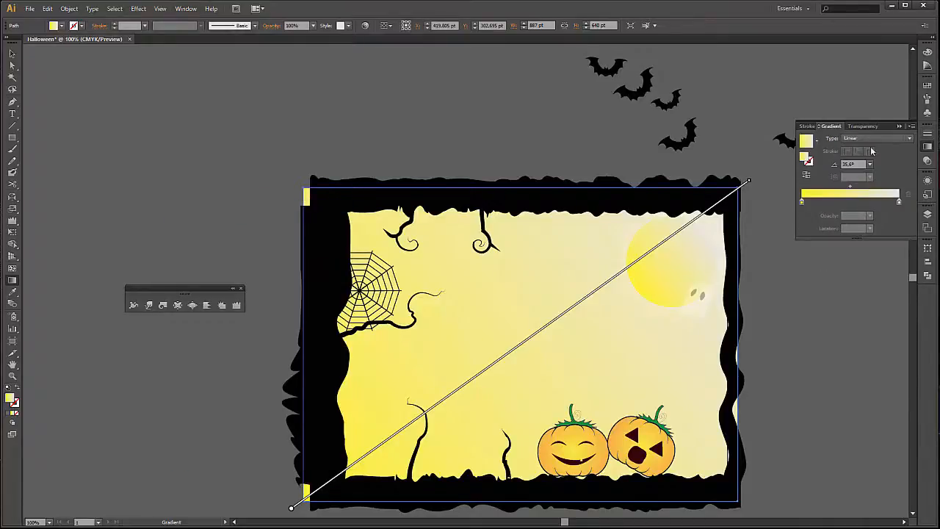
left_click(895, 139)
left_click(882, 155)
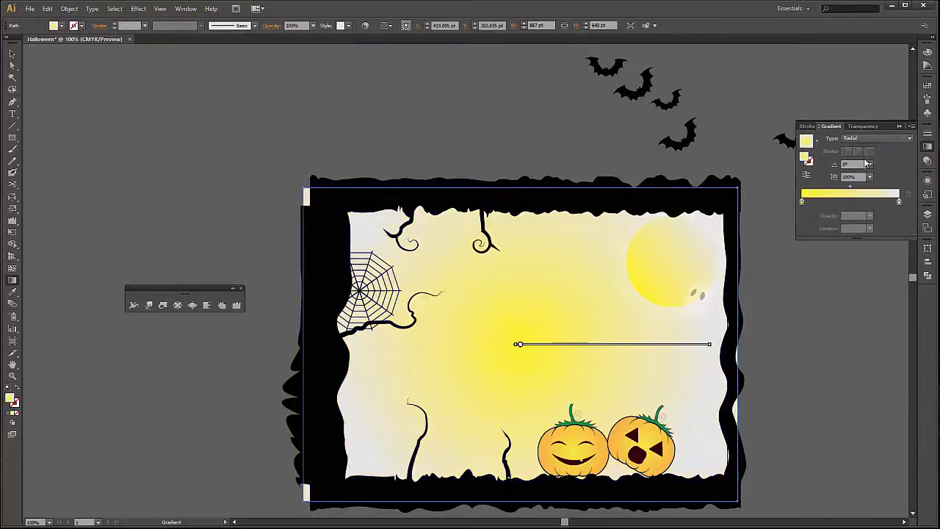
left_click(880, 138)
left_click(876, 149)
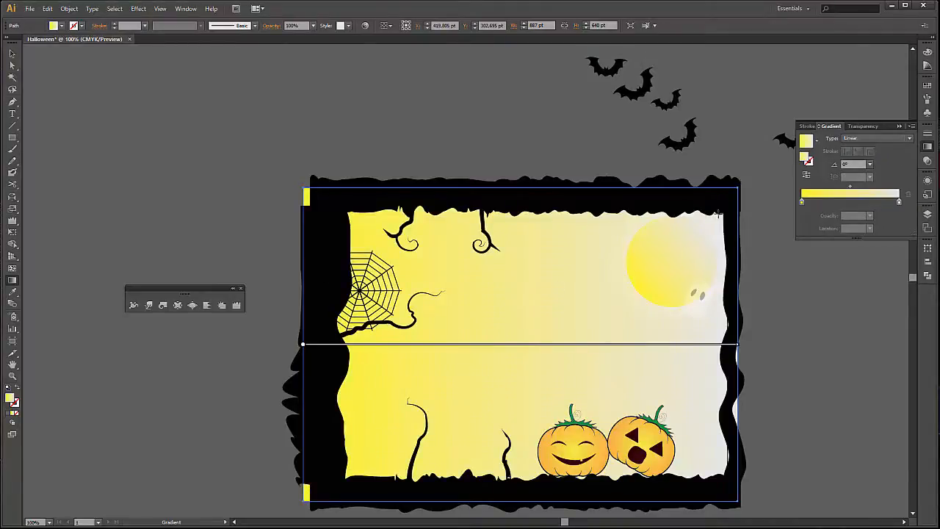
mouse_move(725, 201)
left_mouse_down()
mouse_move(541, 352)
mouse_move(335, 487)
mouse_move(317, 486)
left_mouse_up()
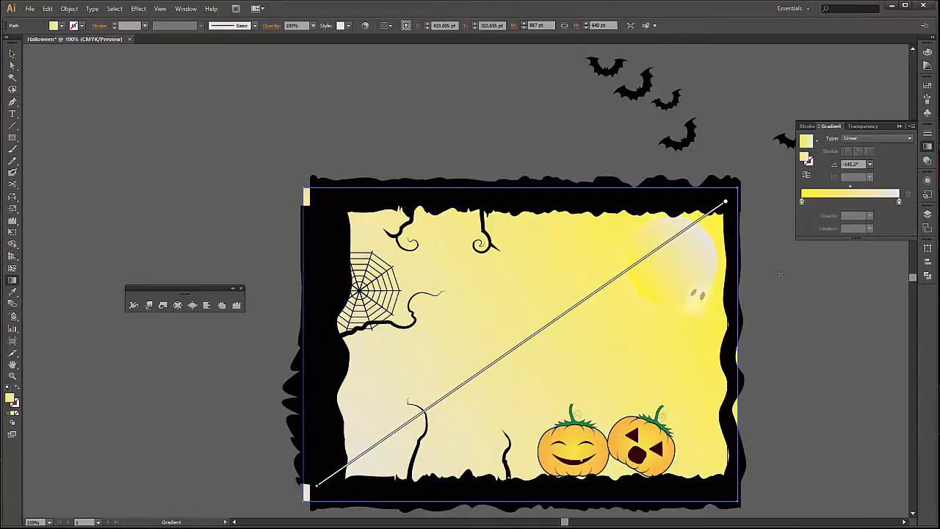
Recolour the background gradient's 0% stop to a pale grey-green with C=40, M=13, Y=30.59, K=0.
left_click(802, 204)
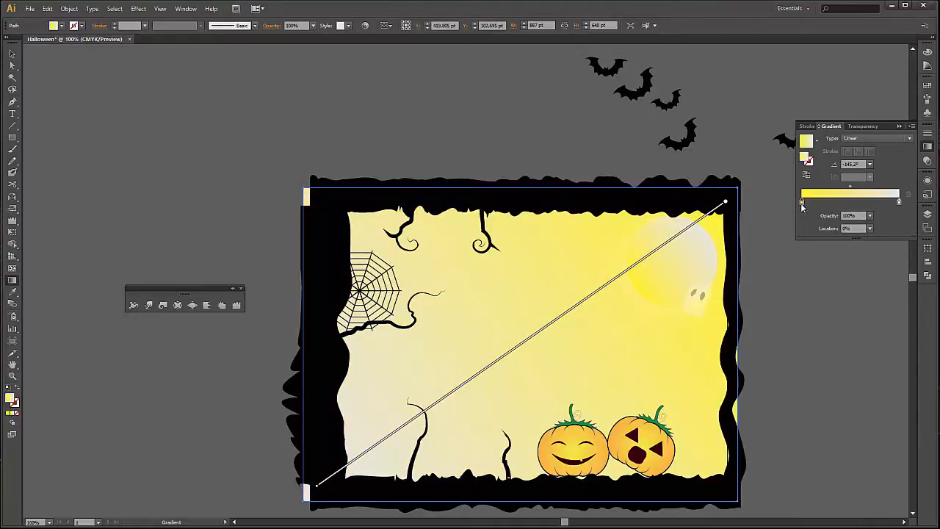
double_click(802, 204)
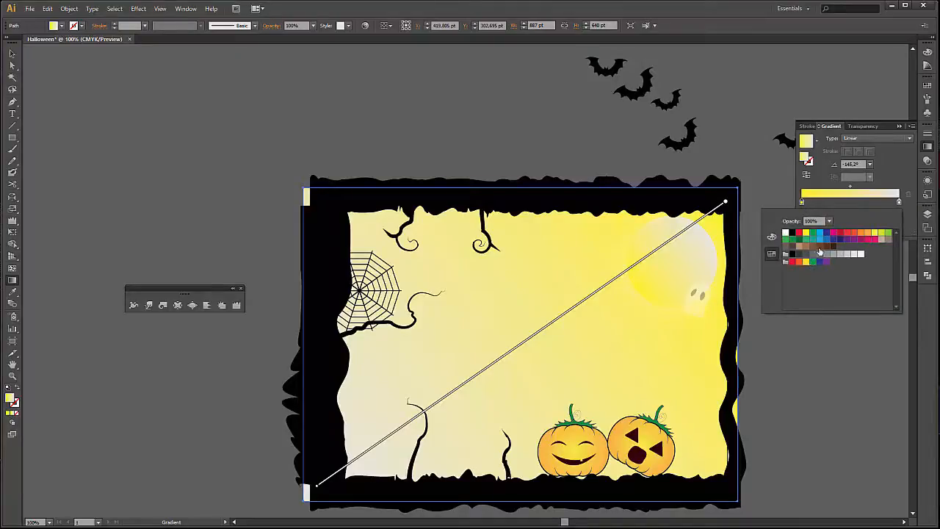
left_click(771, 237)
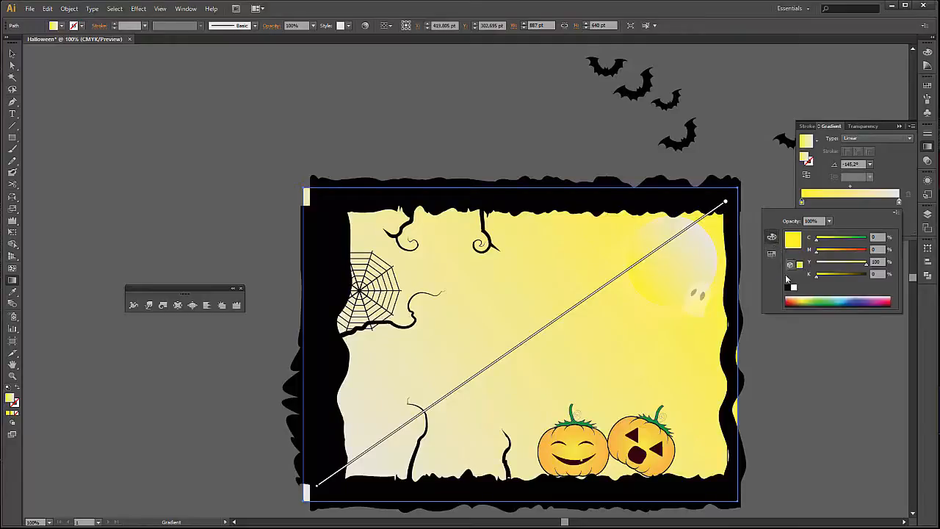
left_click(839, 300)
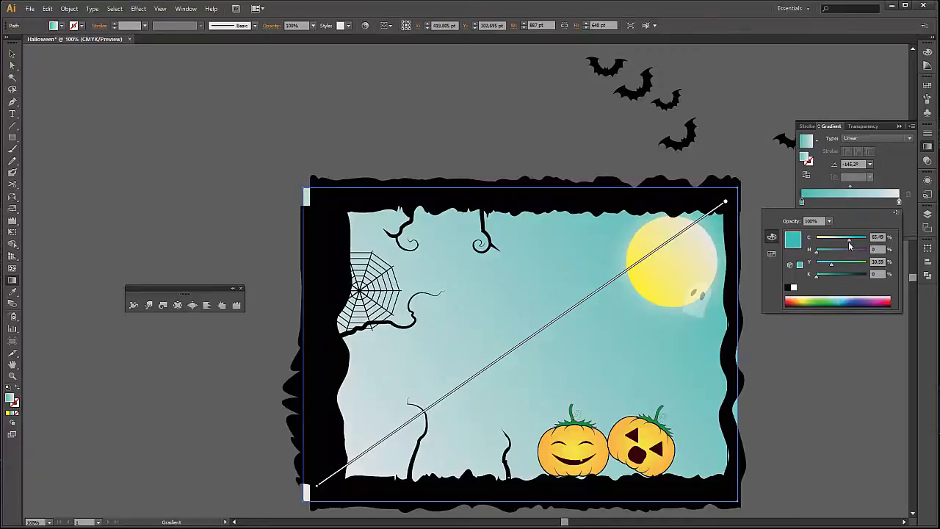
left_click_drag(850, 246, 836, 244)
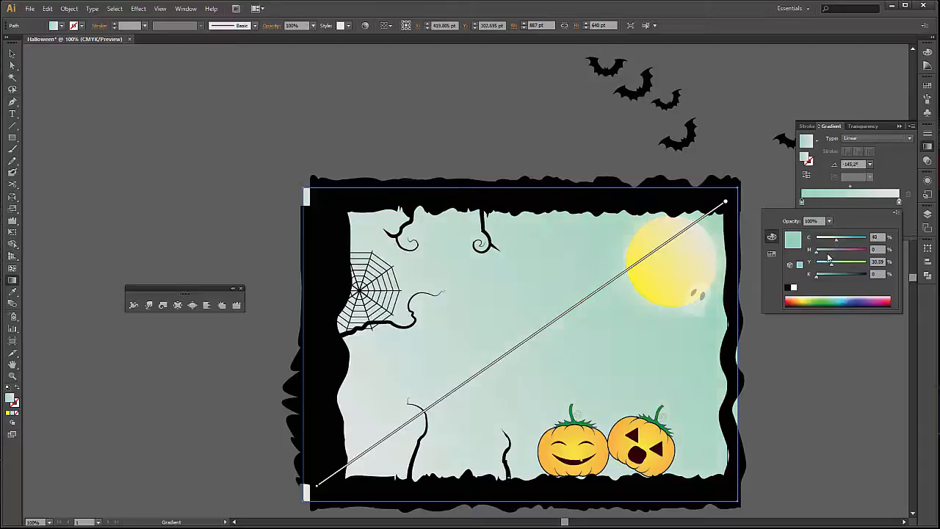
left_click(823, 254)
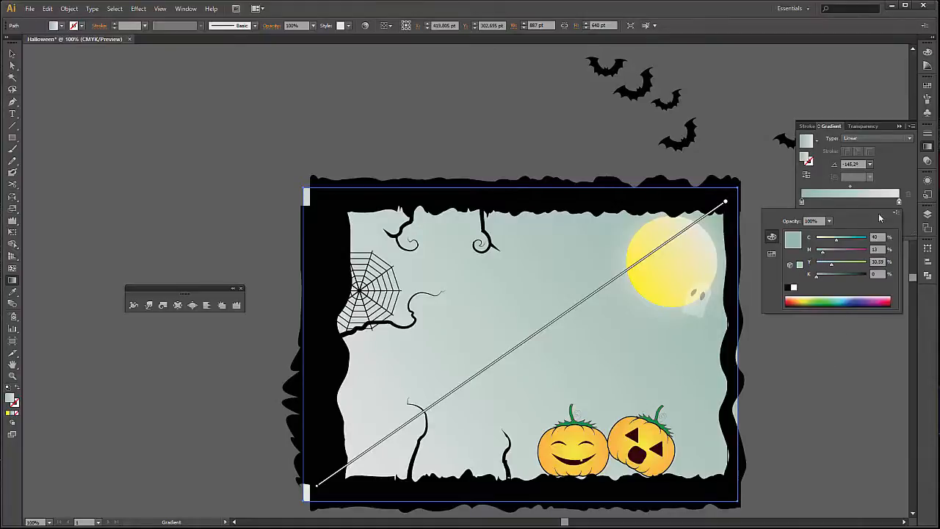
Set the background gradient's end stop to the dark blue swatch C=100 M=100 Y=25 K=25 and deselect the rectangle.
left_click(899, 205)
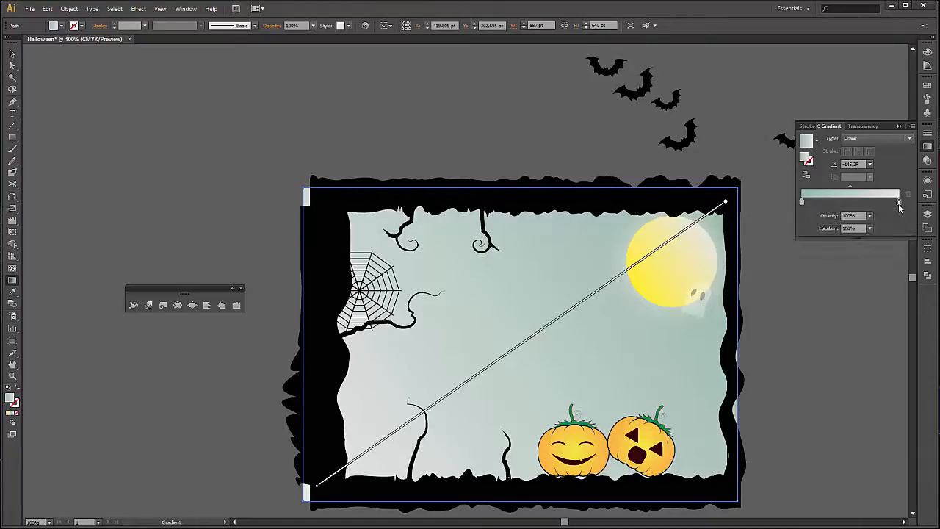
double_click(899, 204)
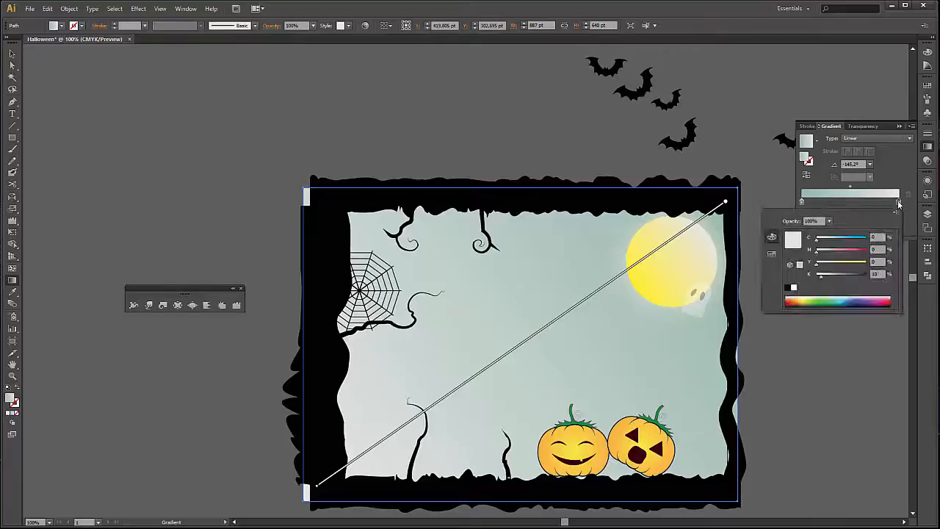
left_click(771, 255)
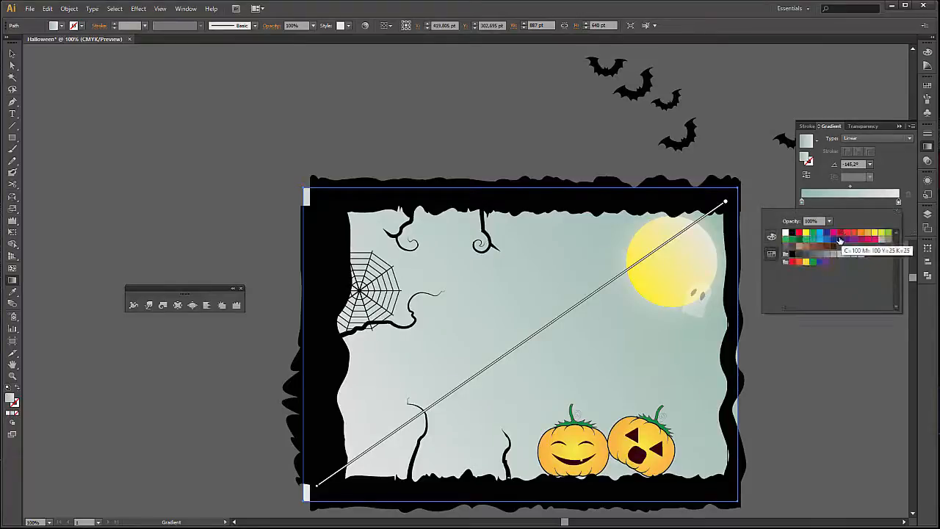
left_click(841, 239)
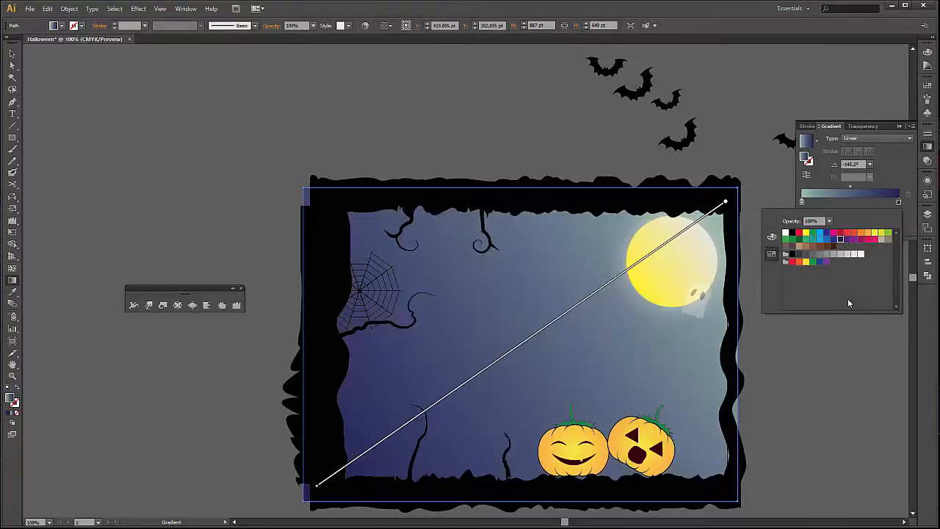
left_click(13, 54)
left_click(13, 54)
left_click(259, 135)
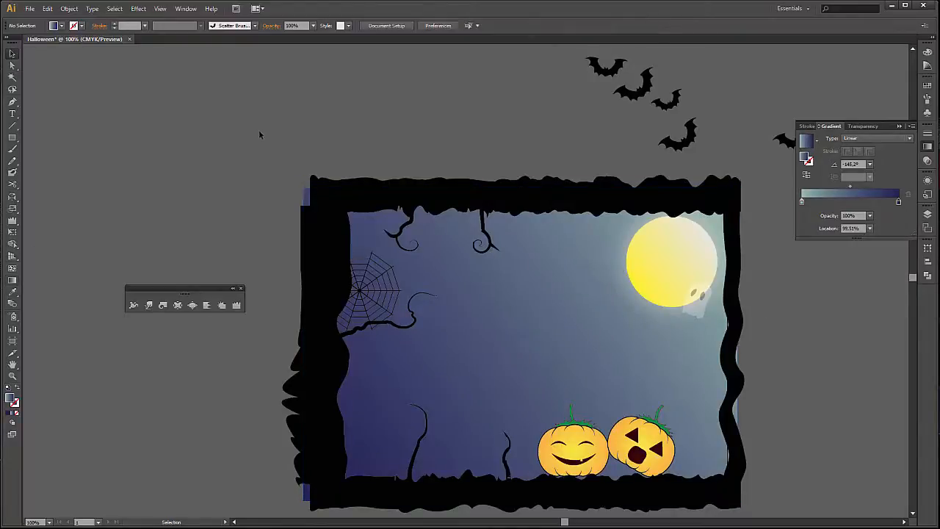
Draw a large ellipse of about 886 by 724 pt over the lower part of the frame and the area below it.
scroll(318, 182, "down", 2)
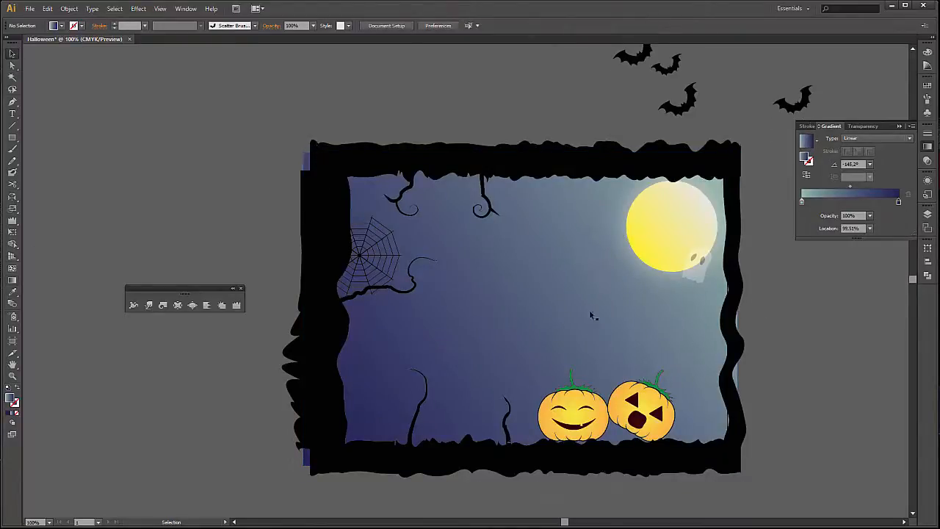
scroll(876, 357, "down", 3)
left_click_drag(873, 381, 820, 385)
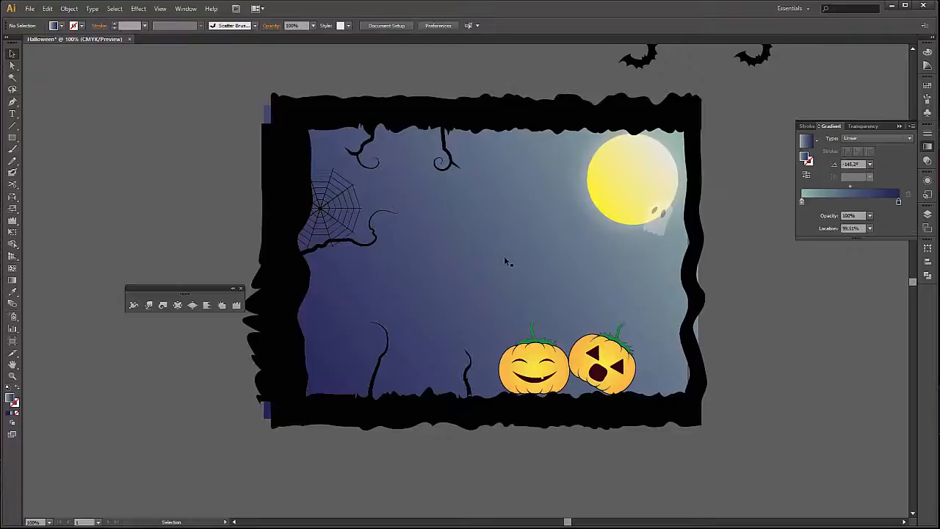
scroll(752, 379, "down", 2)
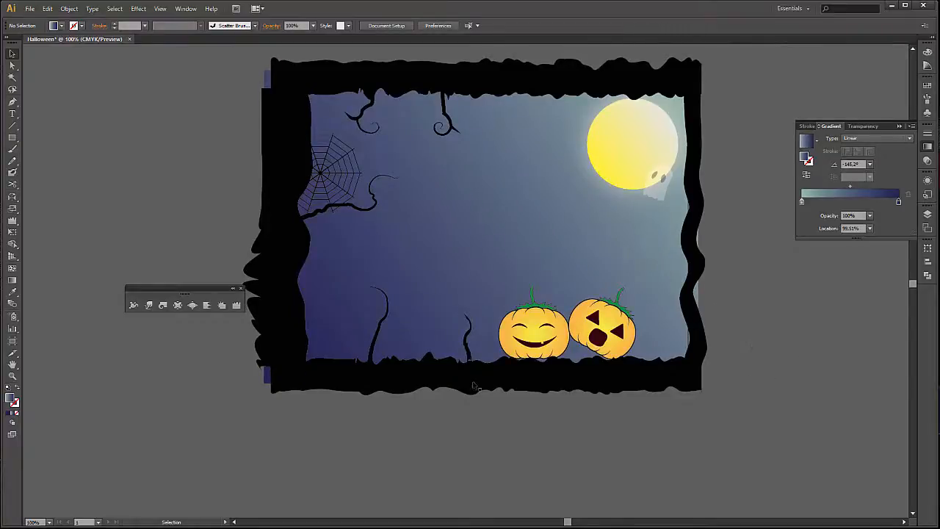
key("t")
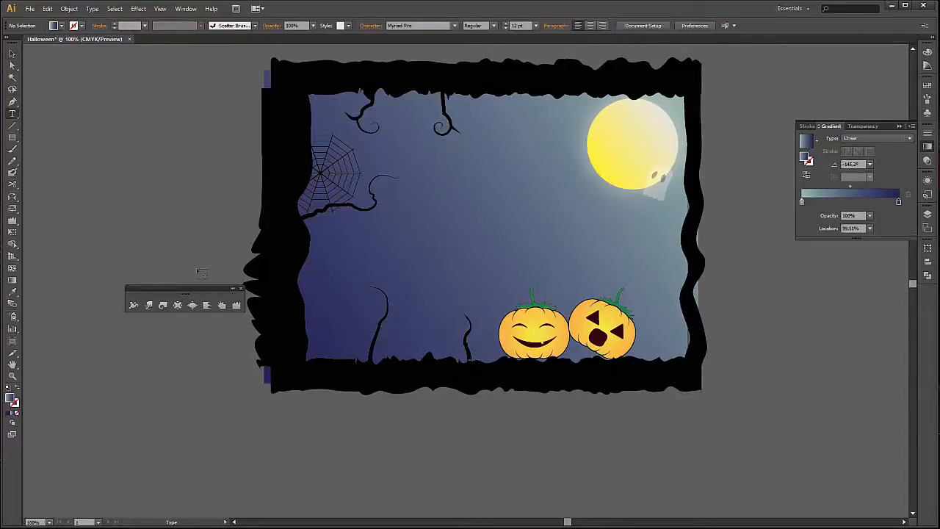
left_click(16, 147)
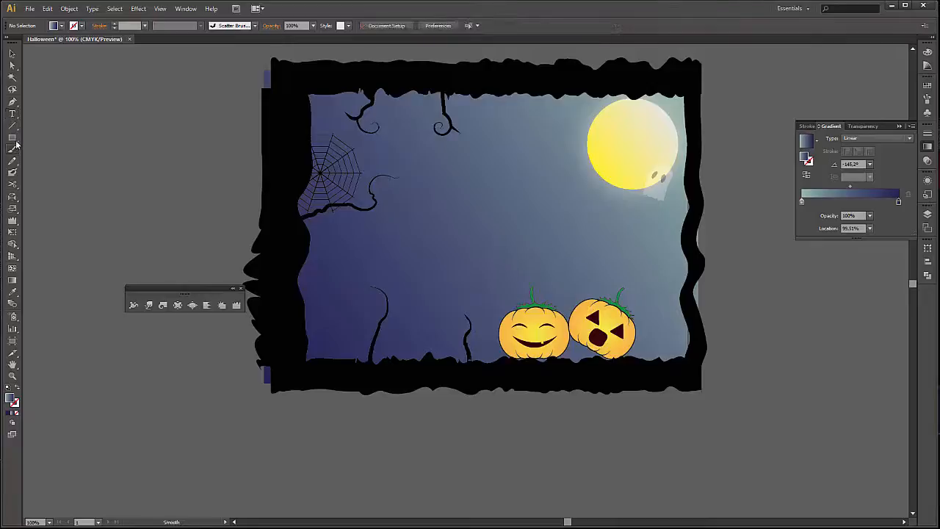
left_click_drag(12, 138, 74, 152)
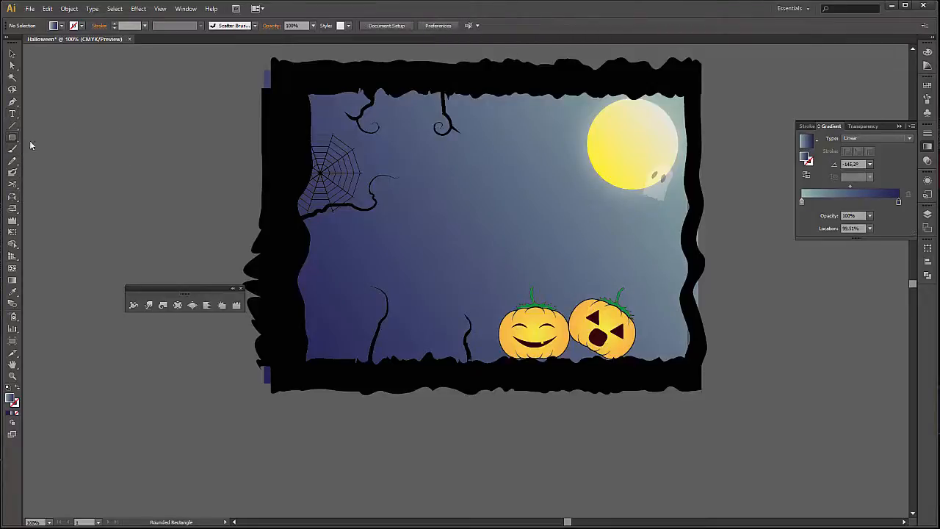
left_click_drag(12, 137, 68, 160)
left_click_drag(229, 197, 664, 502)
left_click_drag(664, 502, 664, 486)
key("v")
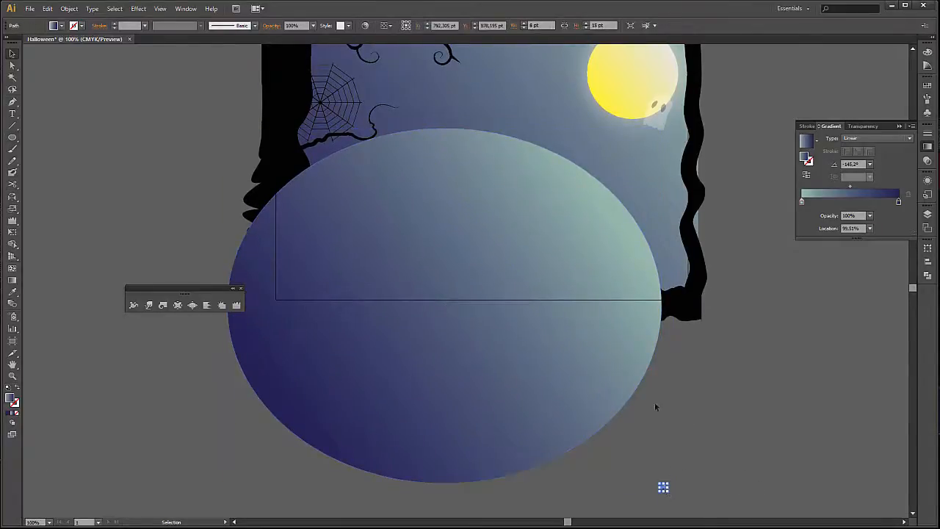
Narrow the large ellipse to about 798 pt wide, reposition it over the frame's lower half, and duplicate it slightly lower and to the right.
left_click(623, 392)
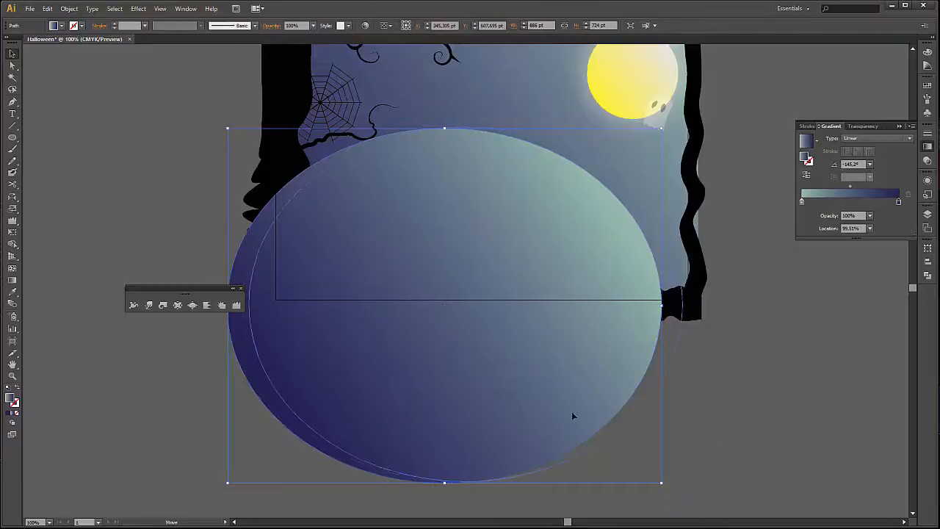
left_click_drag(572, 411, 593, 410)
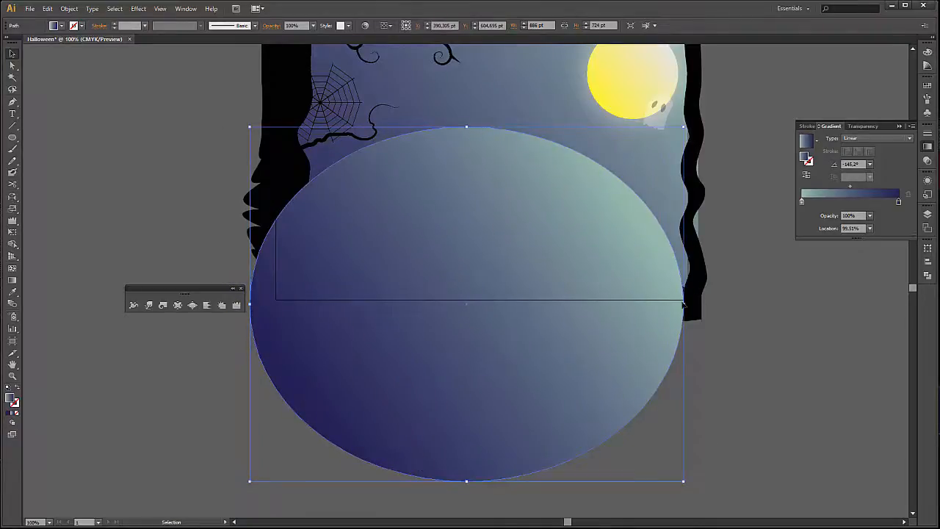
left_click_drag(683, 304, 641, 308)
left_click_drag(503, 348, 533, 355)
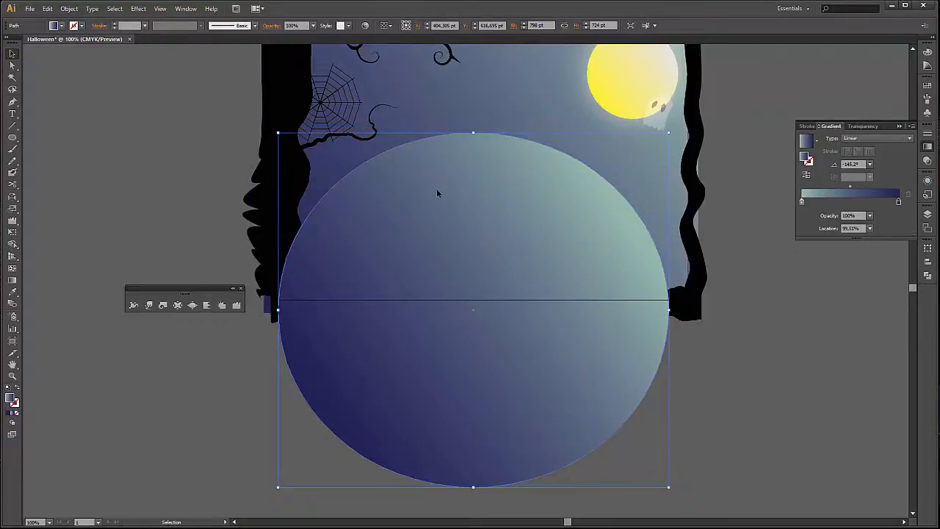
left_click_drag(436, 193, 484, 252)
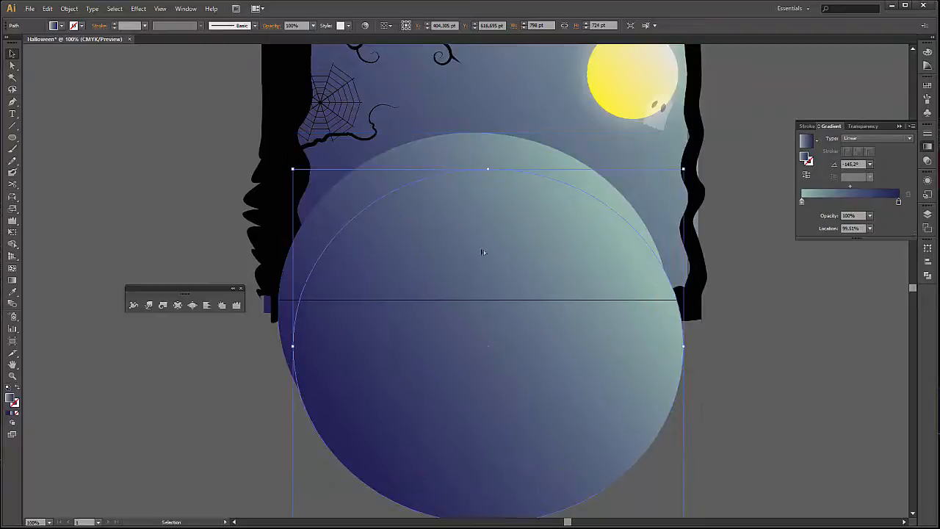
left_click(751, 397)
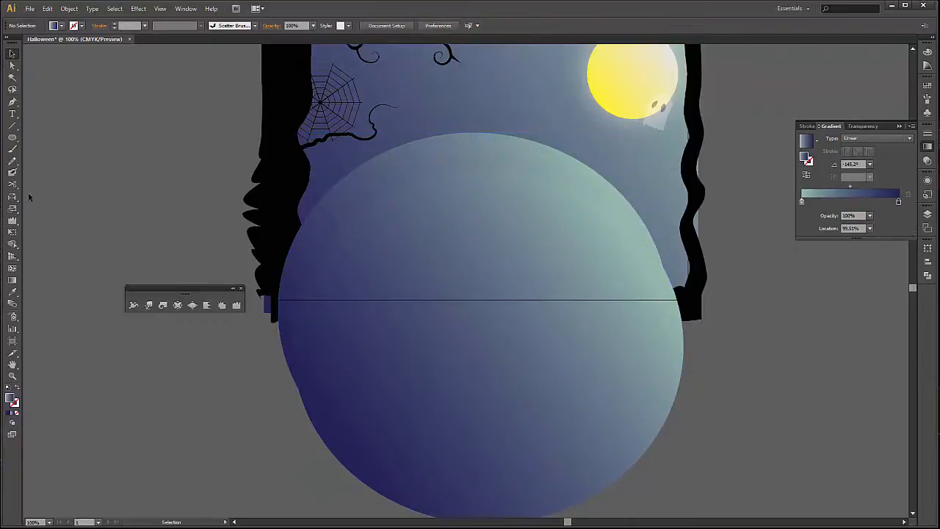
Convert the upper ellipse into a type path at its upper-left edge and add the text "Feliz" along it.
left_click_drag(12, 114, 91, 138)
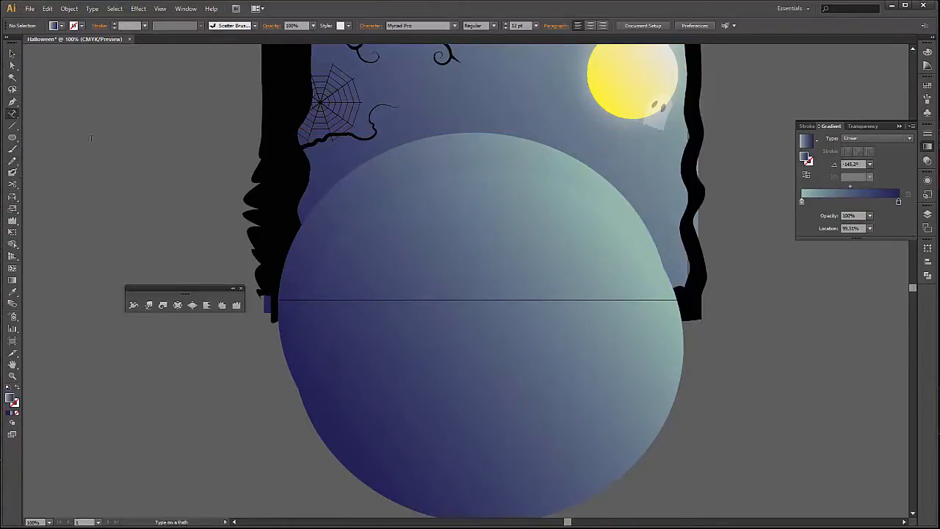
left_click(362, 163)
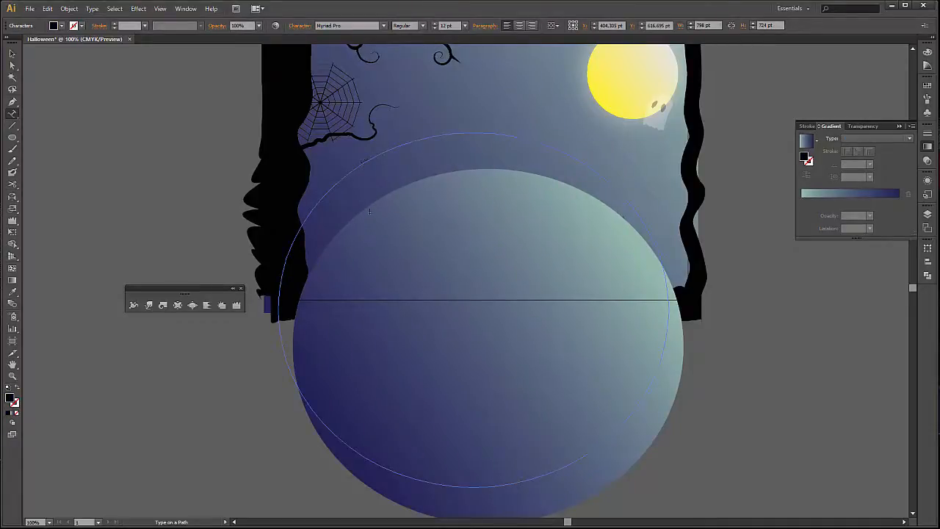
key("Escape")
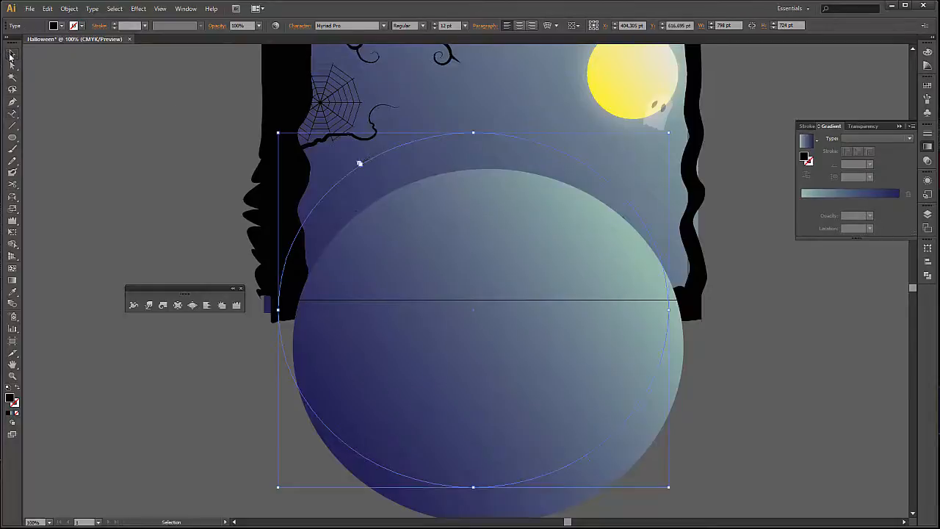
left_click(123, 152)
Convert the lower ellipse into a type path and add the text "Halloween!" along its upper-left edge.
left_click(13, 112)
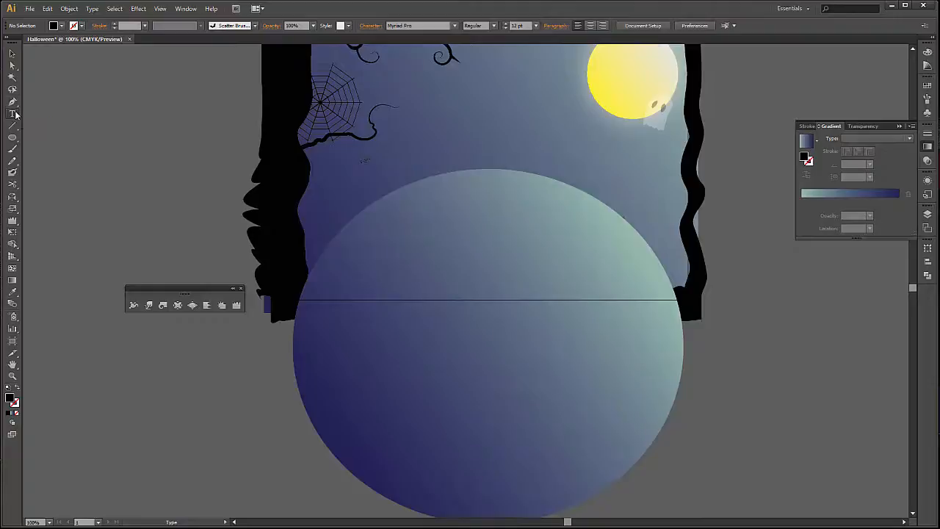
left_click_drag(13, 113, 99, 136)
left_click(411, 204)
left_click(560, 281)
left_click(349, 219)
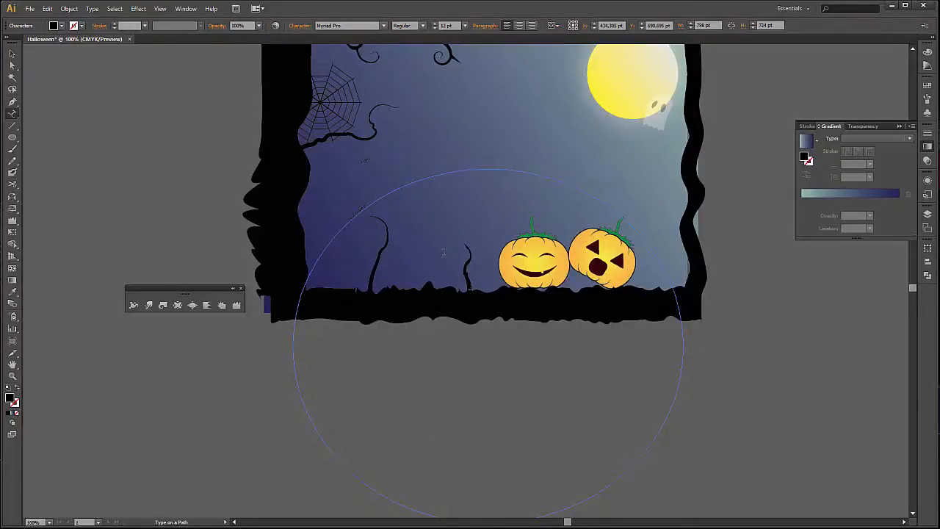
left_click(11, 53)
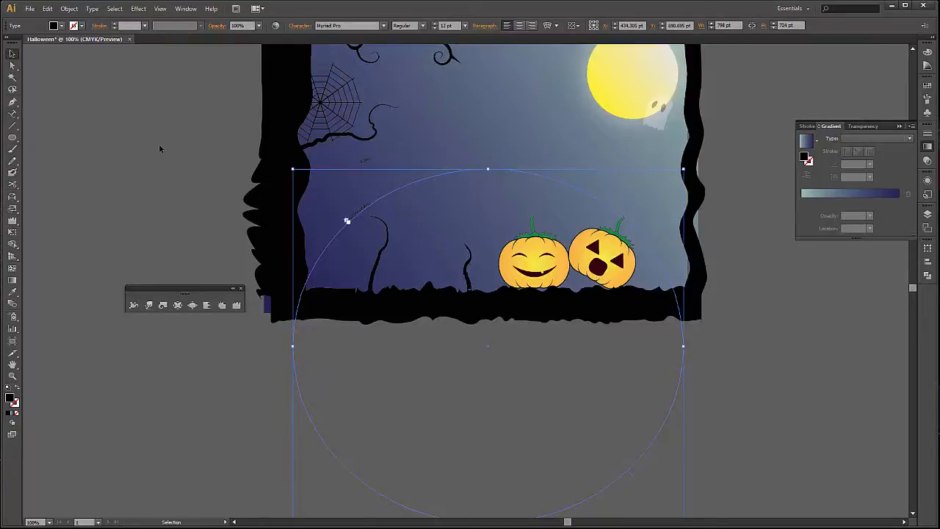
left_click(159, 144)
Select all of the curved "Halloween!" text and change its font to Poultrygeist.
scroll(393, 142, "up", 2)
scroll(362, 180, "up", 2)
scroll(361, 208, "left", 1)
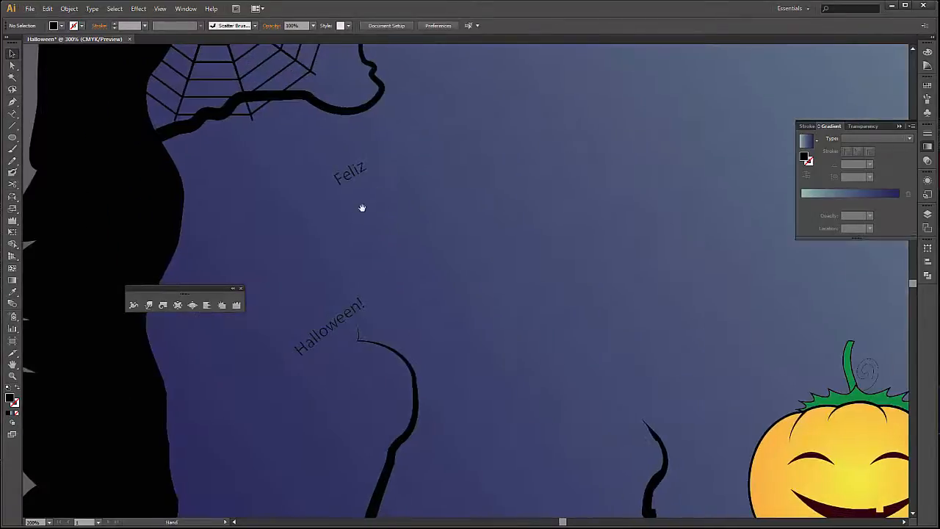
left_click(332, 332)
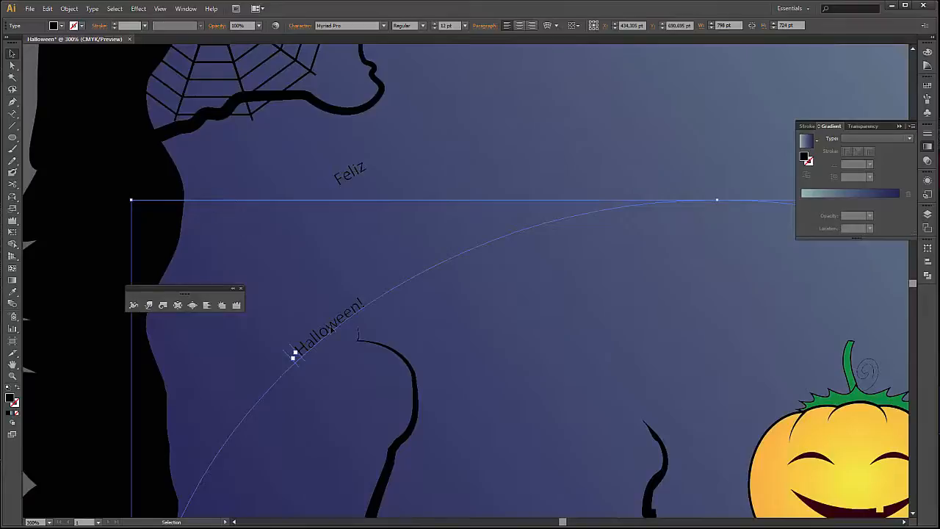
key("t")
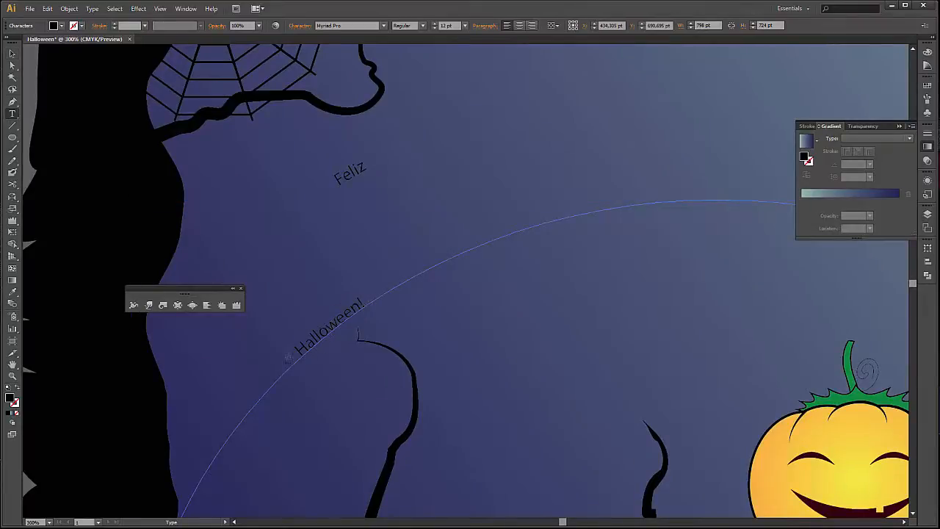
key("ctrl+a")
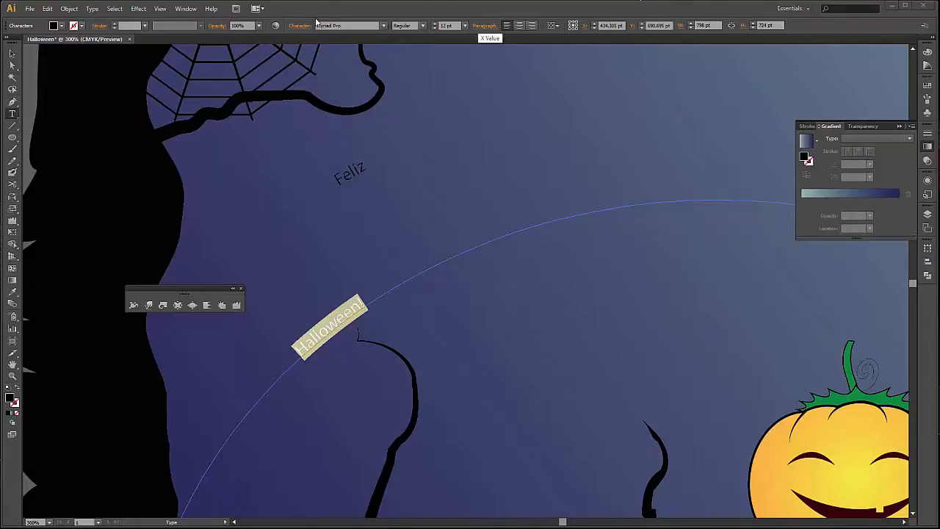
left_click(352, 25)
type("Poultrygeist")
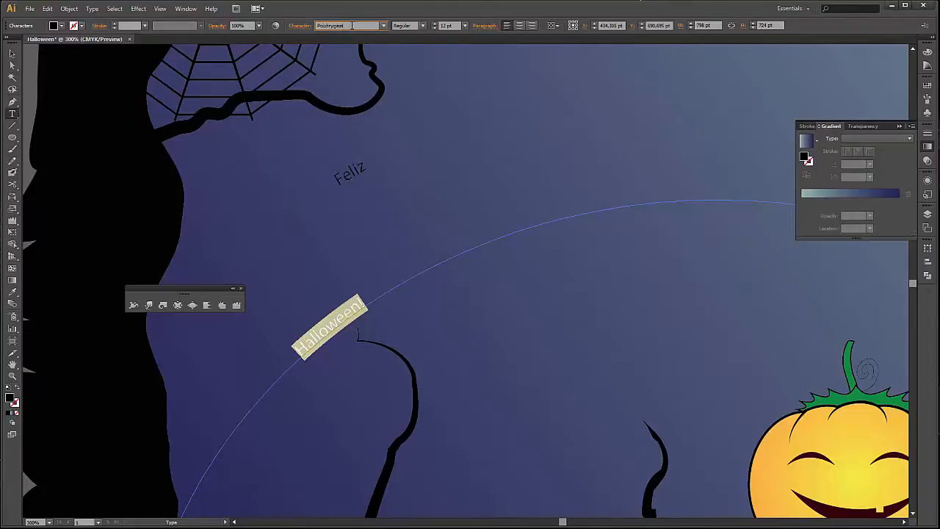
key("Return")
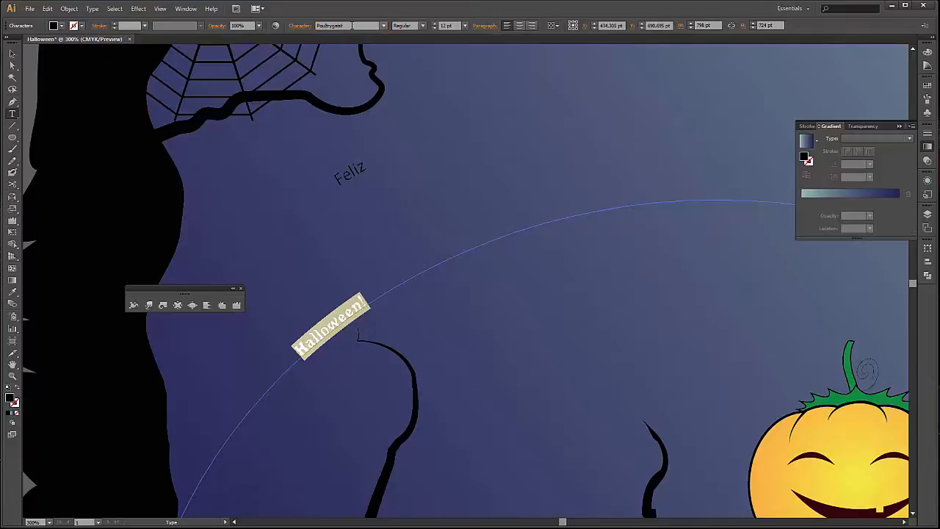
Set the selected "Halloween!" text to 60 pt and fill it with yellow.
left_click(471, 29)
left_click(479, 186)
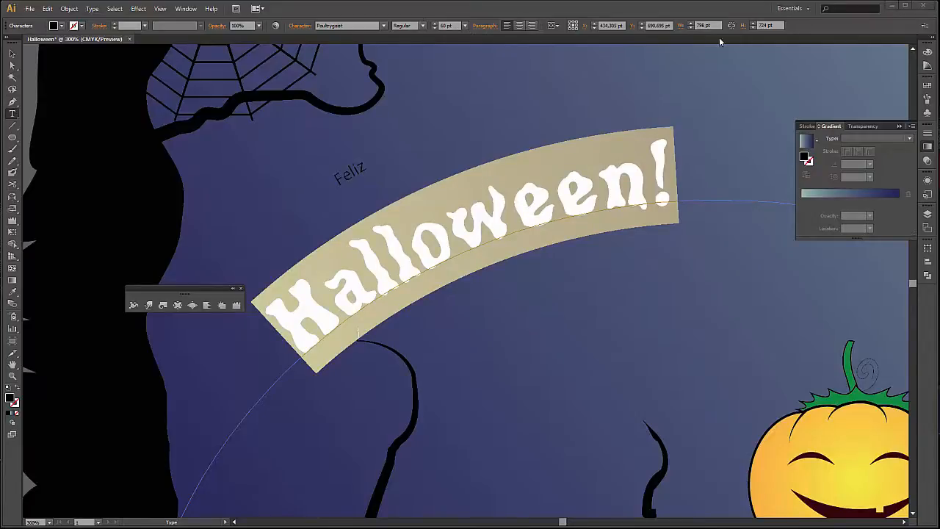
left_click(62, 27)
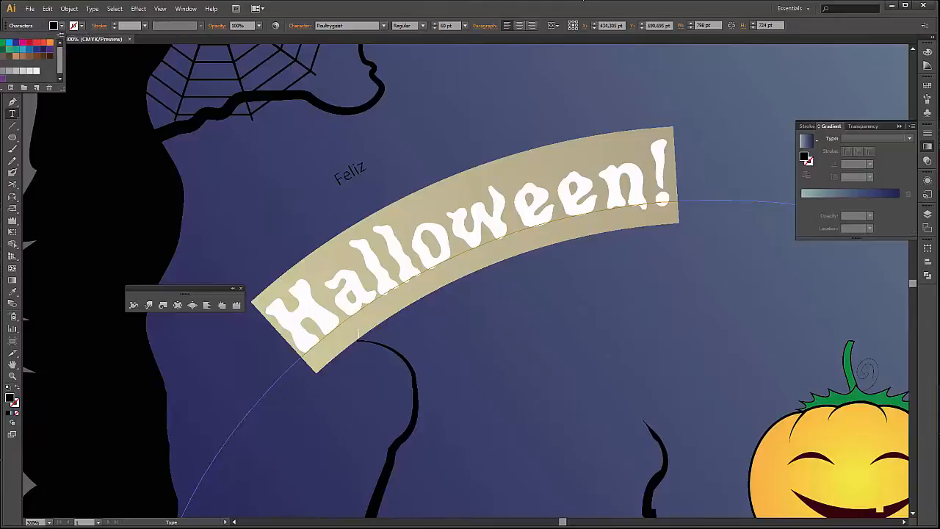
left_click(1, 43)
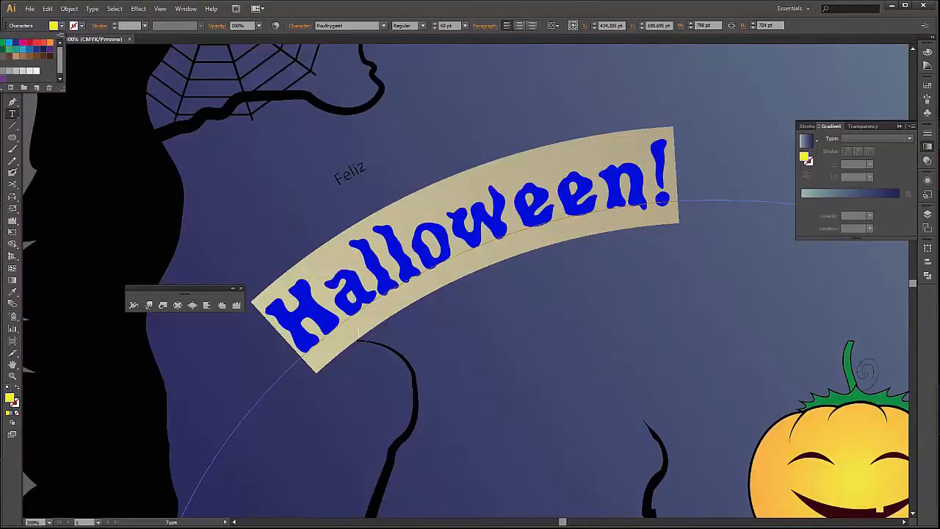
left_click(418, 17)
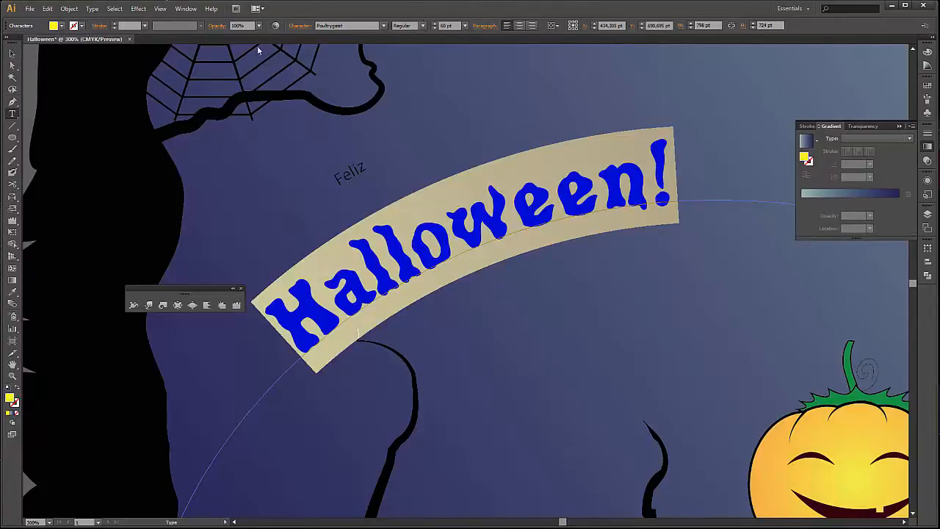
Copy the font, size and yellow fill of "Halloween!" onto the "Feliz" type path with the Eyedropper.
left_click(11, 58)
left_click(356, 174)
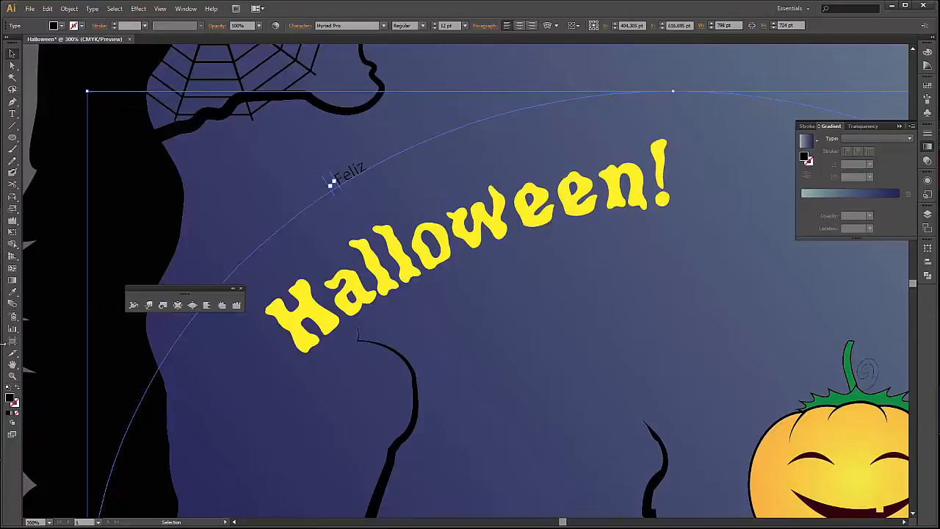
left_click(13, 292)
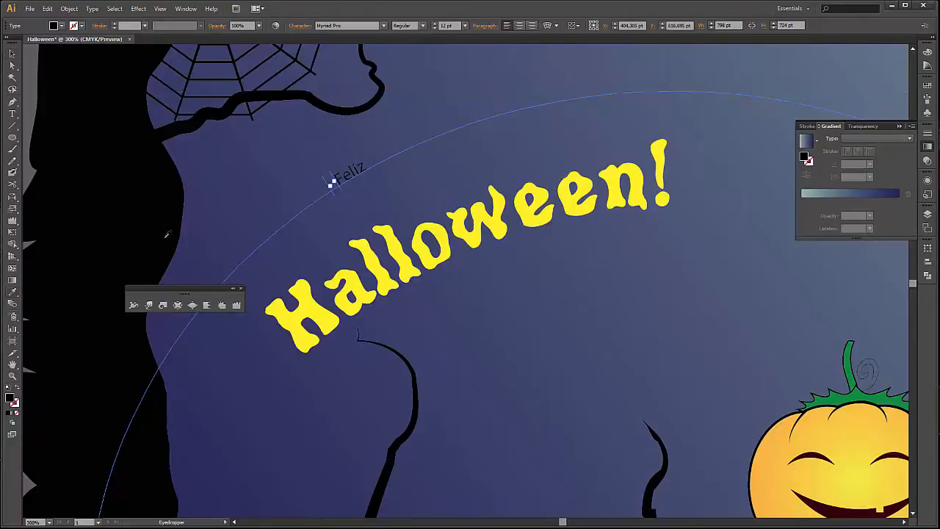
left_click(380, 262)
key("v")
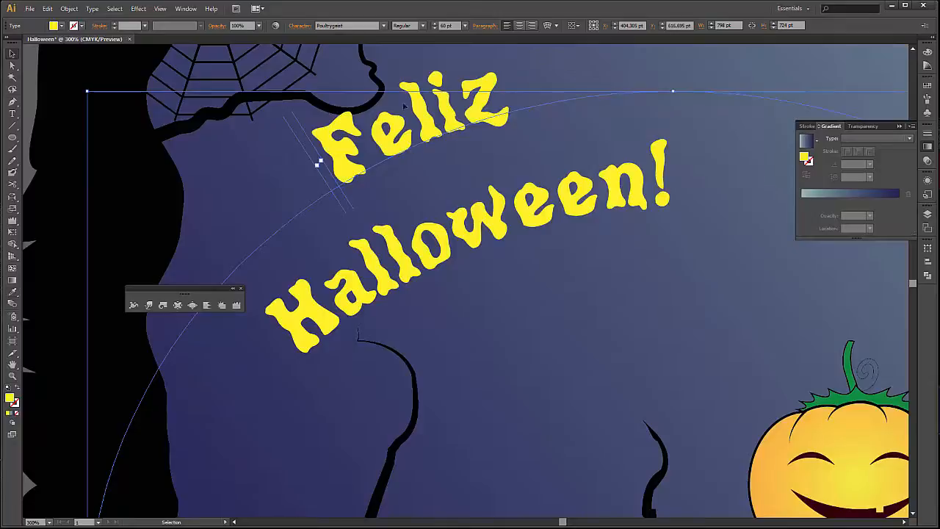
Change the fill colour of the curved "Feliz" text to purple.
left_click(64, 27)
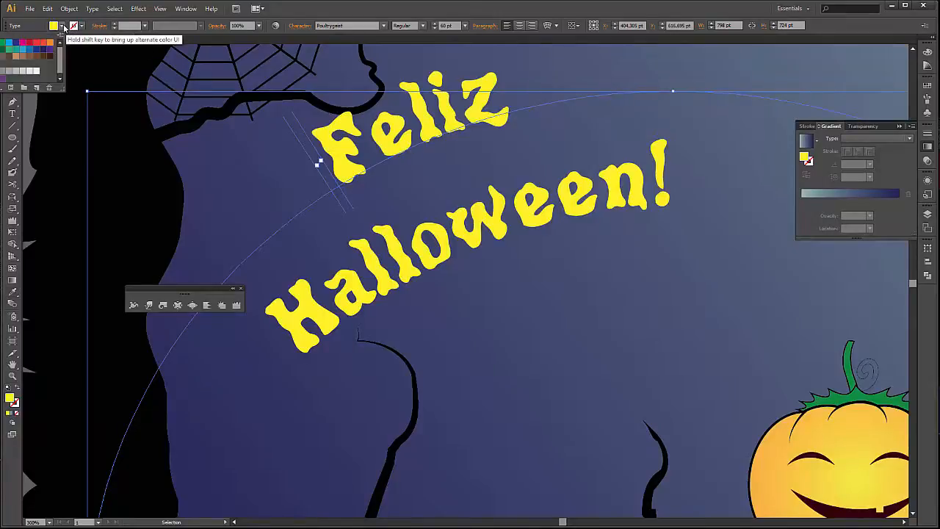
left_click(50, 51)
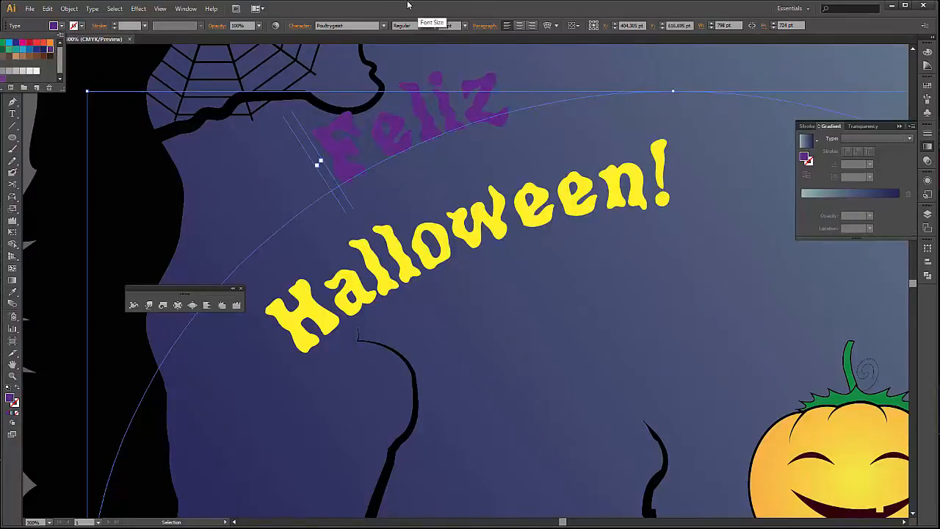
left_click(18, 27)
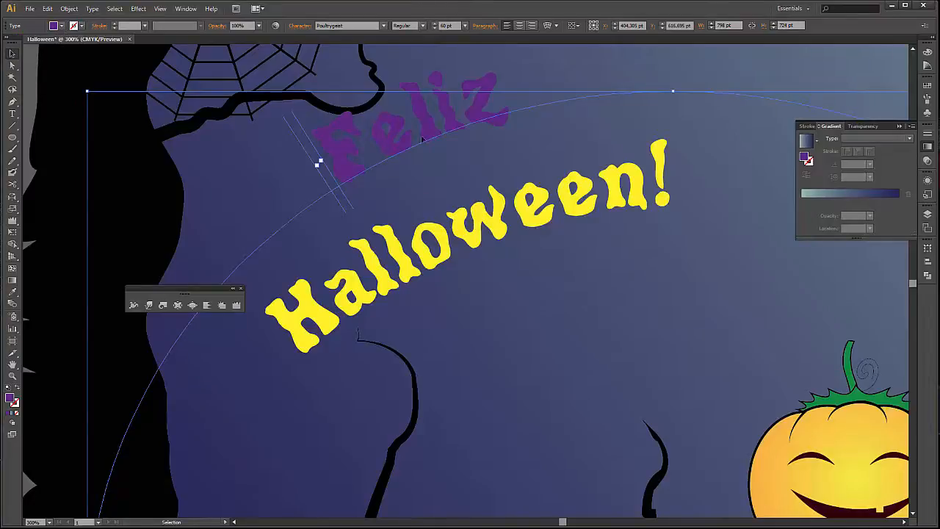
Move the "Feliz" type path down so it sits close above the "Halloween!" text, and deselect it.
double_click(422, 139)
key("ctrl+a")
left_click(12, 54)
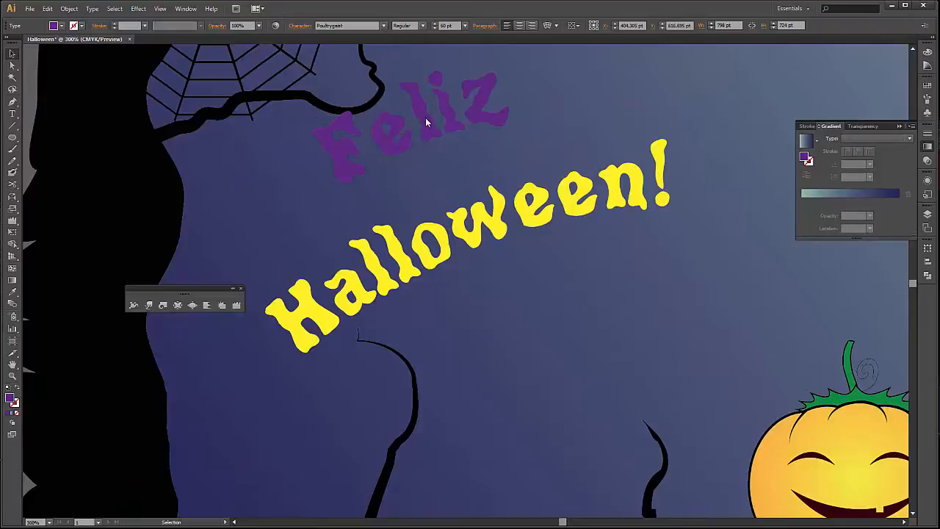
key("ctrl+h")
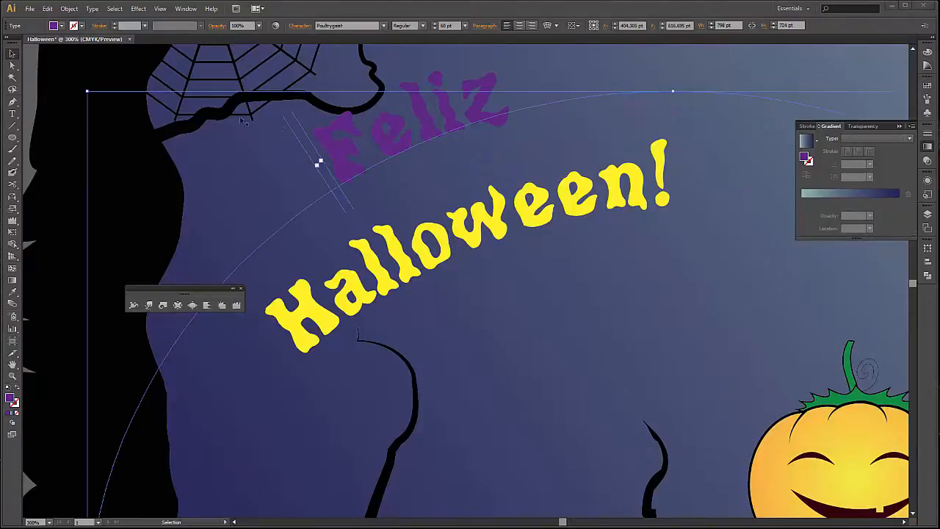
left_click_drag(414, 155, 425, 188)
scroll(548, 169, "down", 2)
left_click(231, 467)
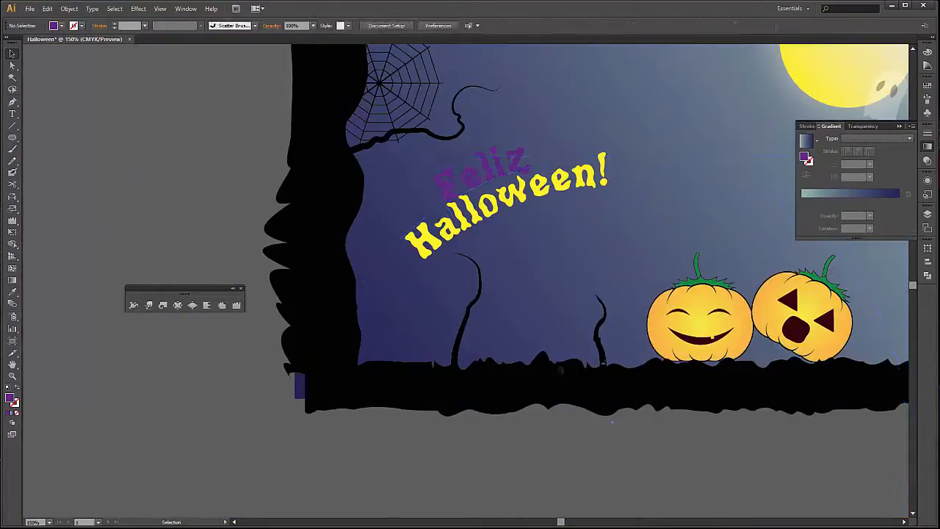
Change the background rectangle's gradient to Radial and shift its midpoint to a location of 73.76%.
left_click_drag(633, 324, 491, 407)
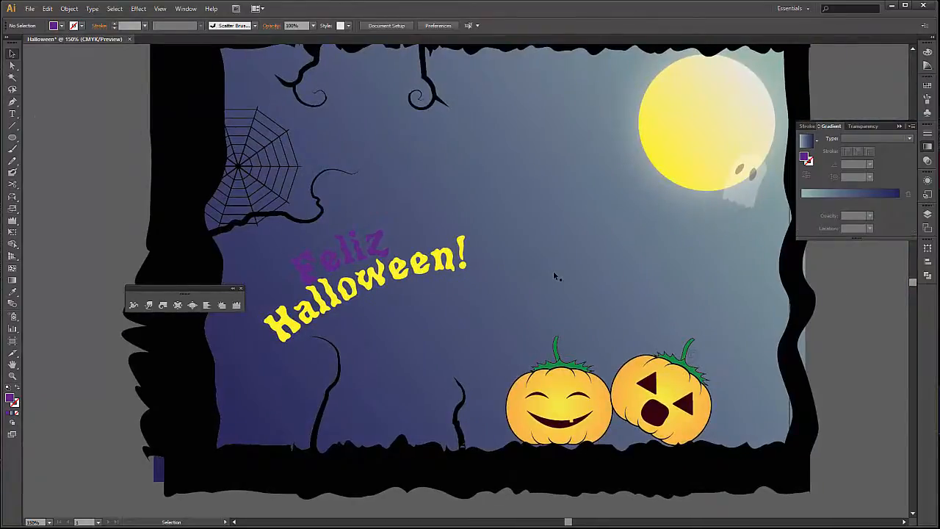
left_click(682, 272)
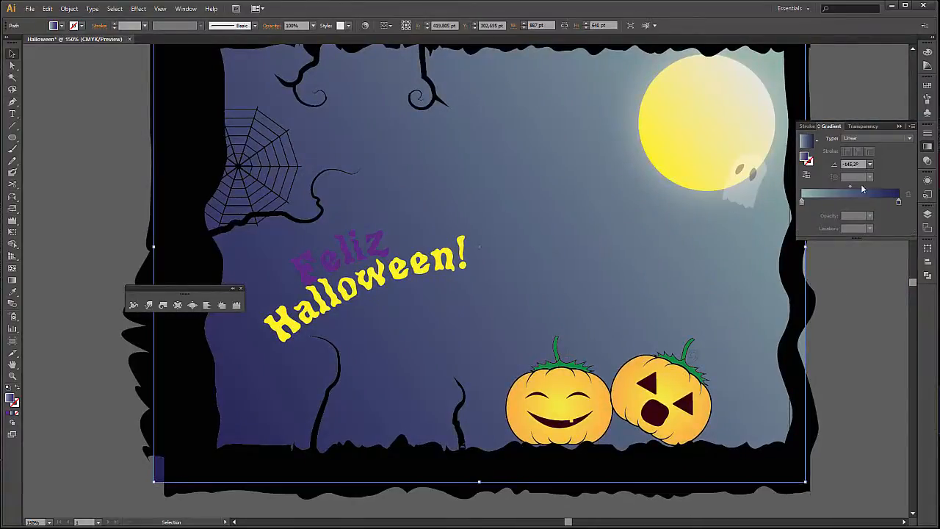
left_click(909, 138)
left_click(893, 152)
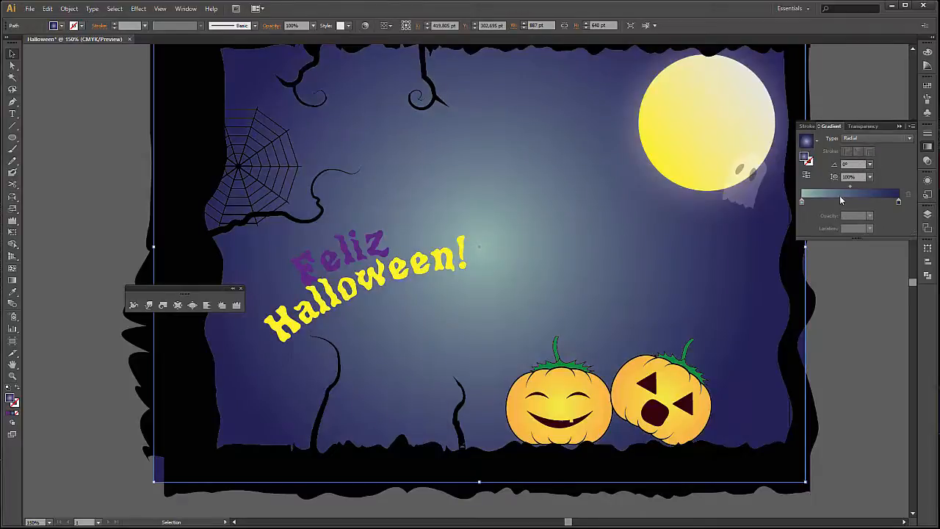
left_click_drag(850, 188, 873, 189)
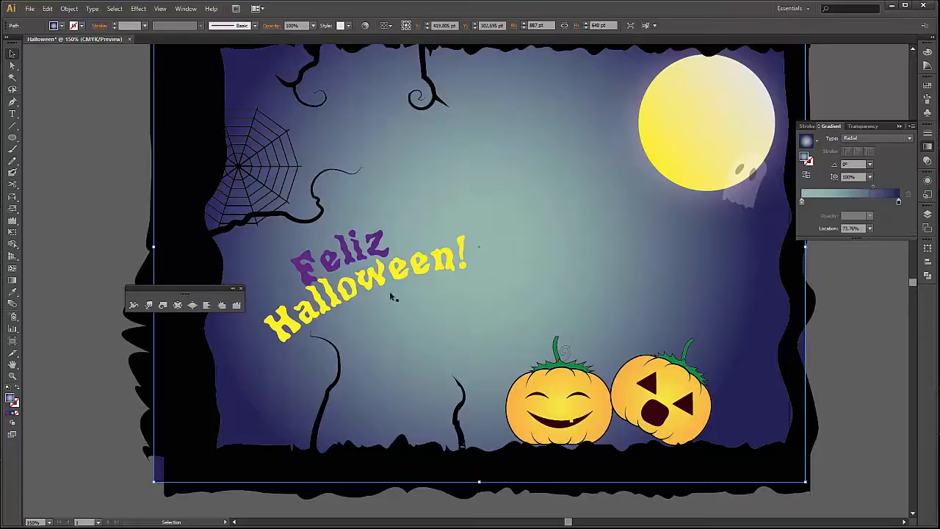
left_click(95, 423)
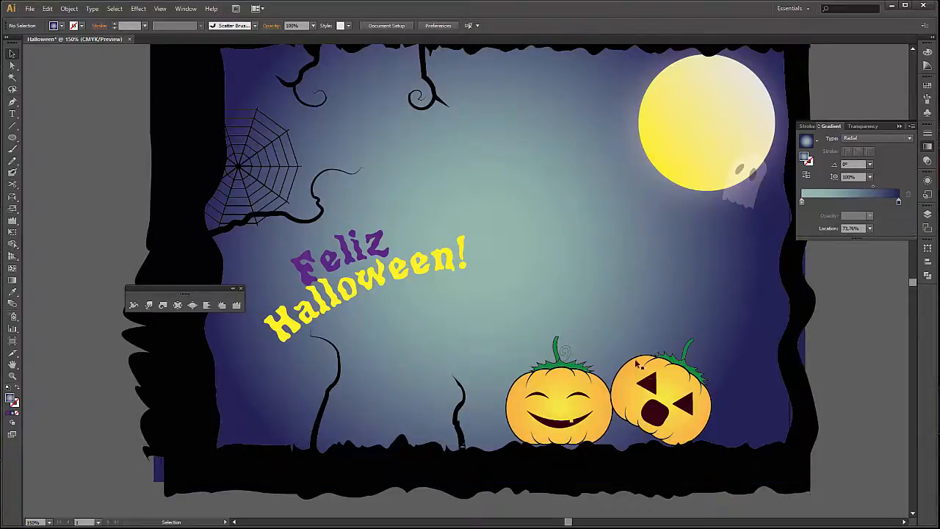
Switch to the Paintbrush tool and set the fill colour to black.
scroll(723, 369, "down", 1)
scroll(795, 348, "right", 2)
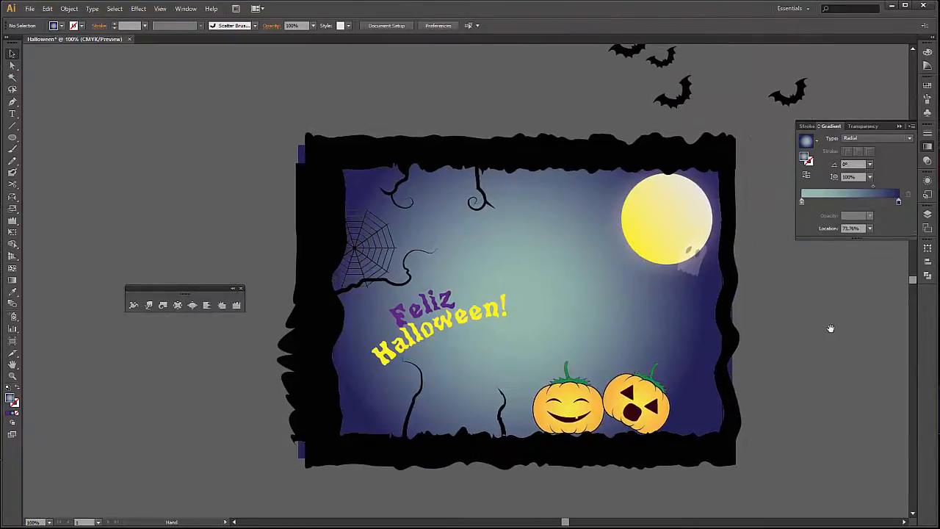
scroll(833, 327, "right", 2)
key("b")
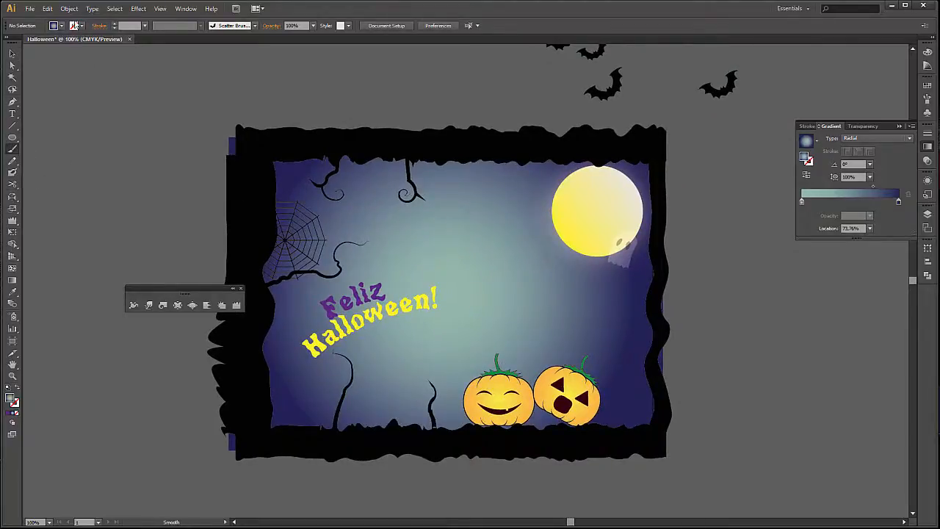
left_click(60, 26)
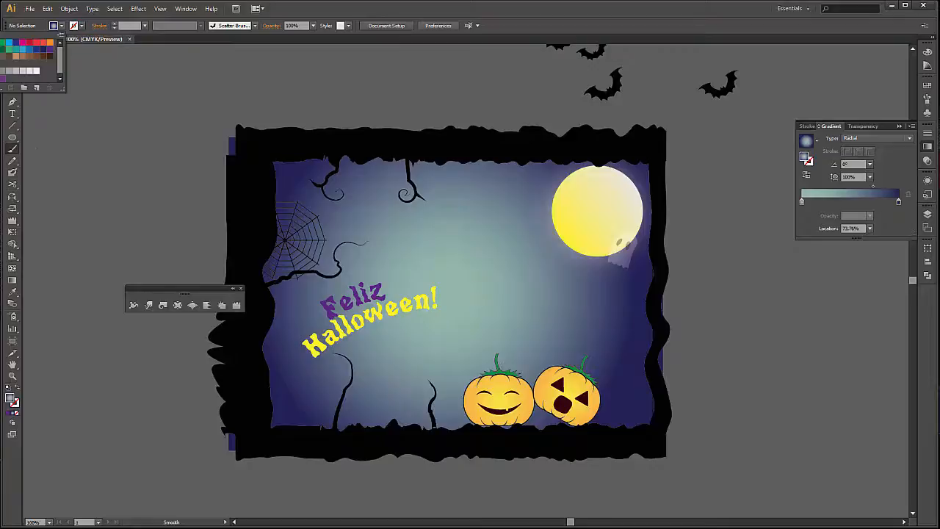
left_click(34, 56)
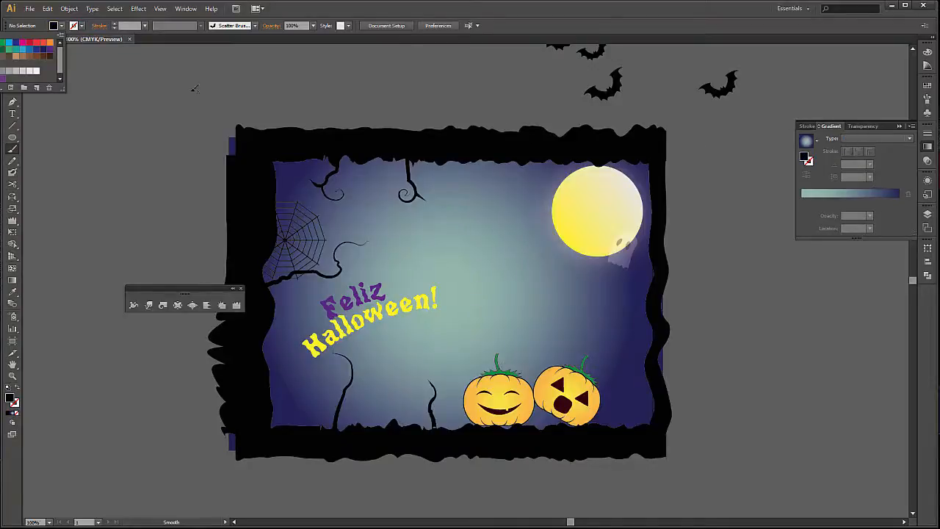
left_click(417, 2)
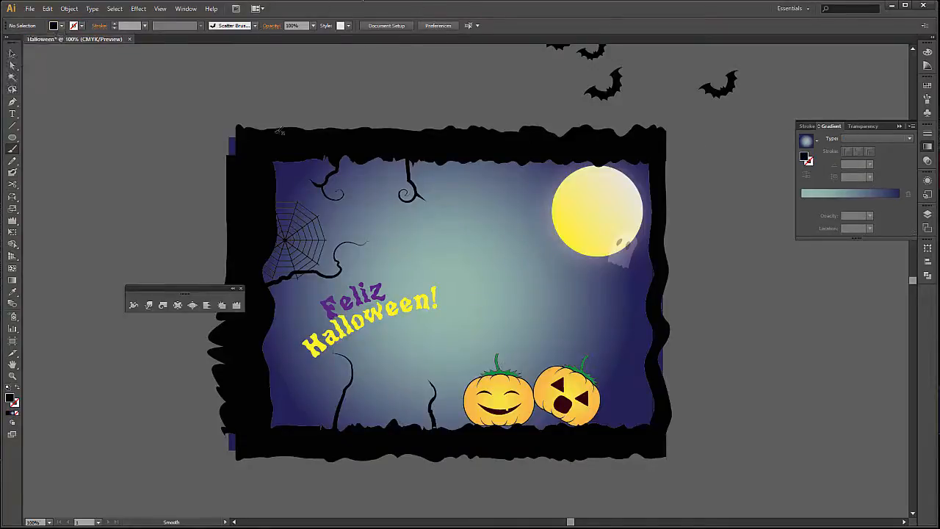
Choose the bat scatter brush for painting, and look at its Scatter Brush Options without changing them.
left_click(185, 9)
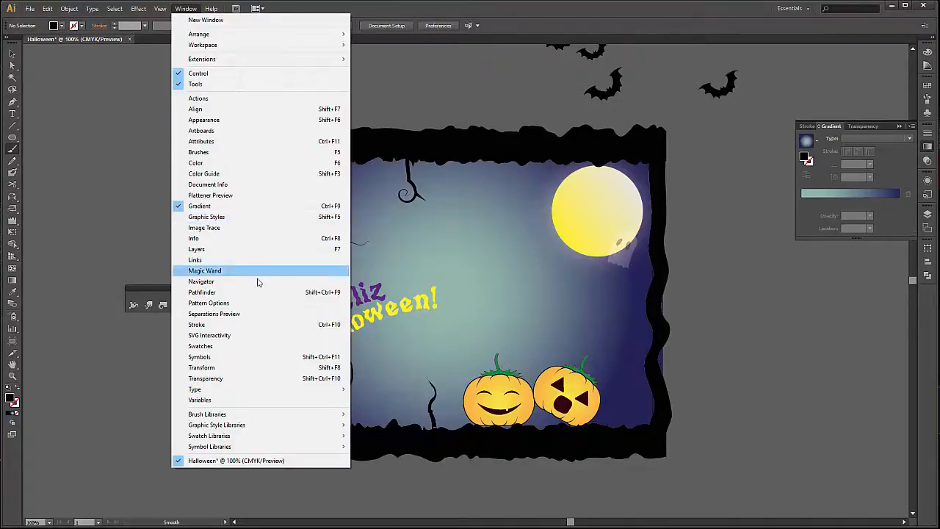
left_click(268, 154)
double_click(809, 110)
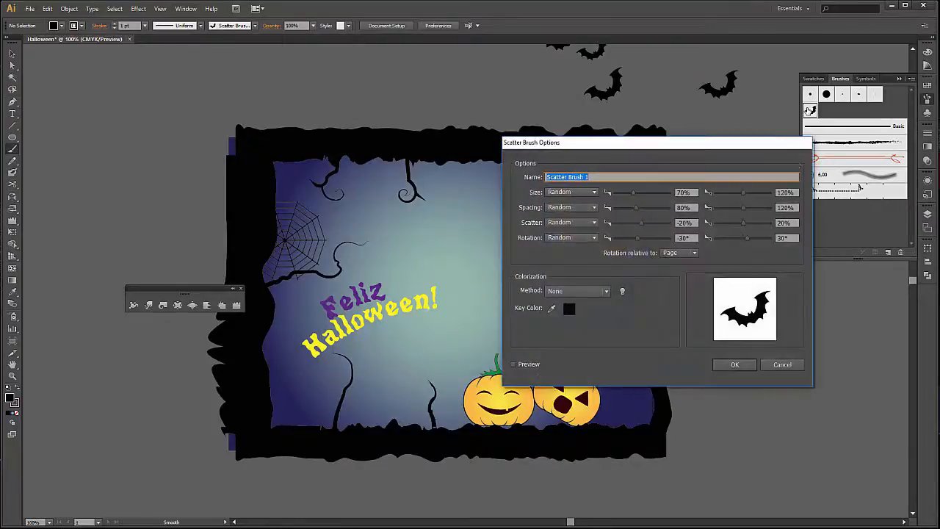
left_click(775, 367)
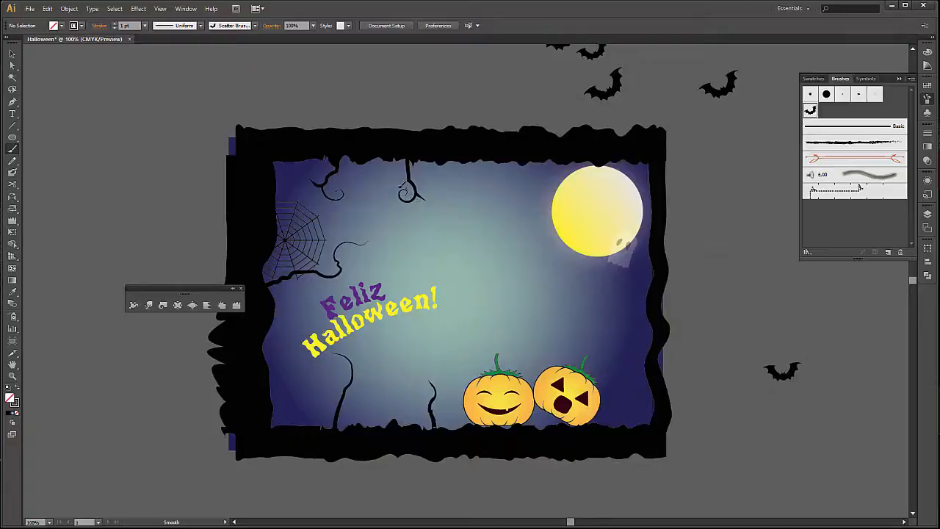
Paint a sparse trail of bats from the upper branch to below the moon, undoing the first denser stroke.
left_click_drag(591, 298, 591, 299)
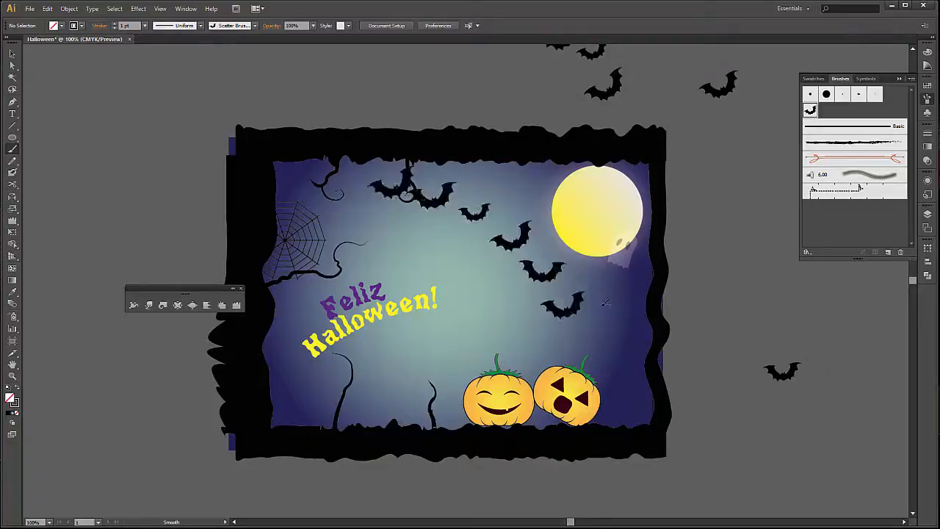
key("ctrl+z")
mouse_move(428, 191)
left_mouse_down()
mouse_move(458, 192)
mouse_move(539, 251)
left_mouse_up()
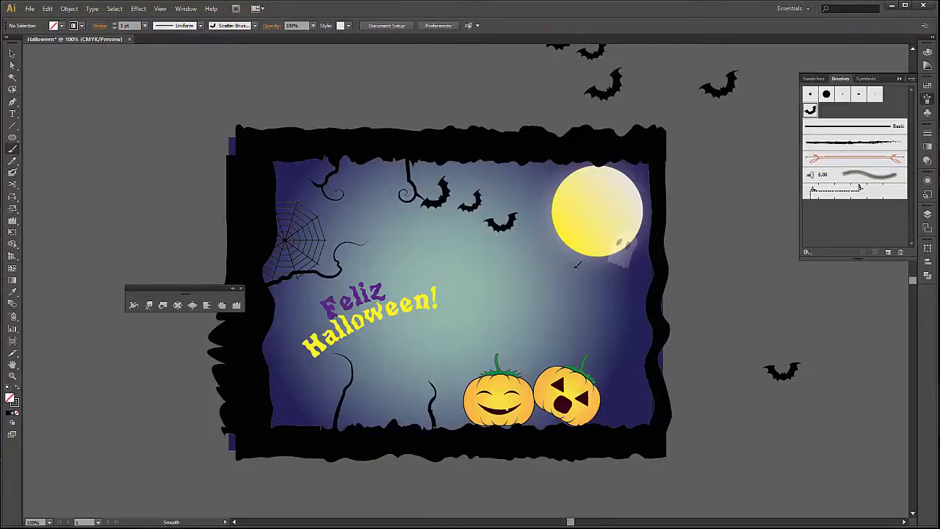
left_click_drag(580, 291, 581, 291)
key("v")
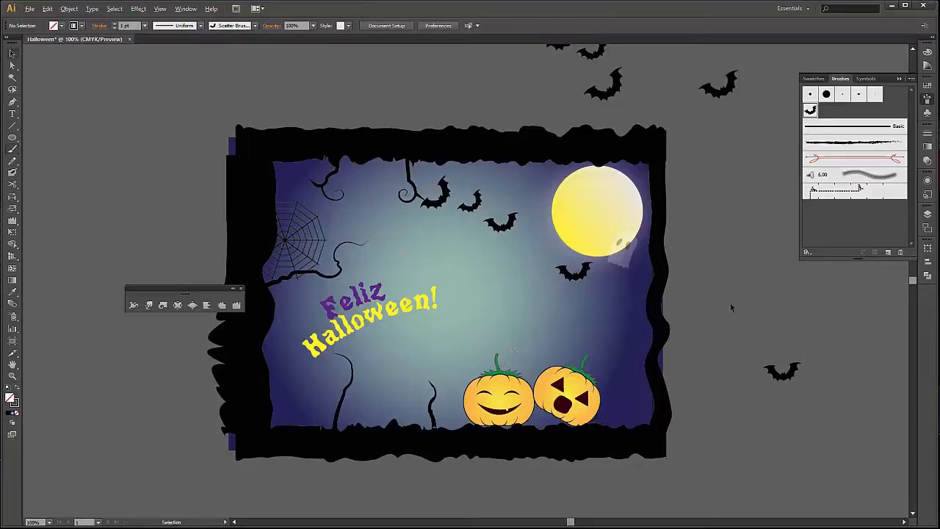
Export the illustration to the desktop as a JPEG named Halloween, using all artboards.
key("alt")
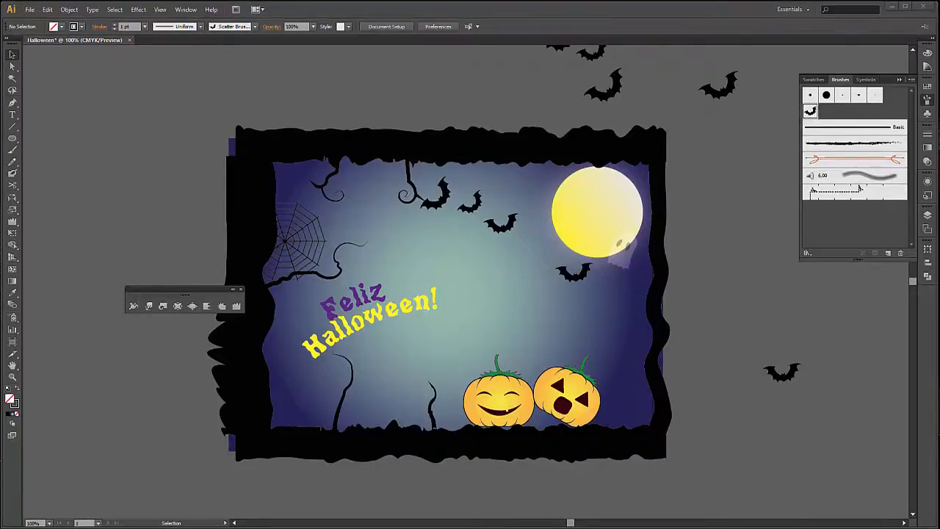
left_click(29, 9)
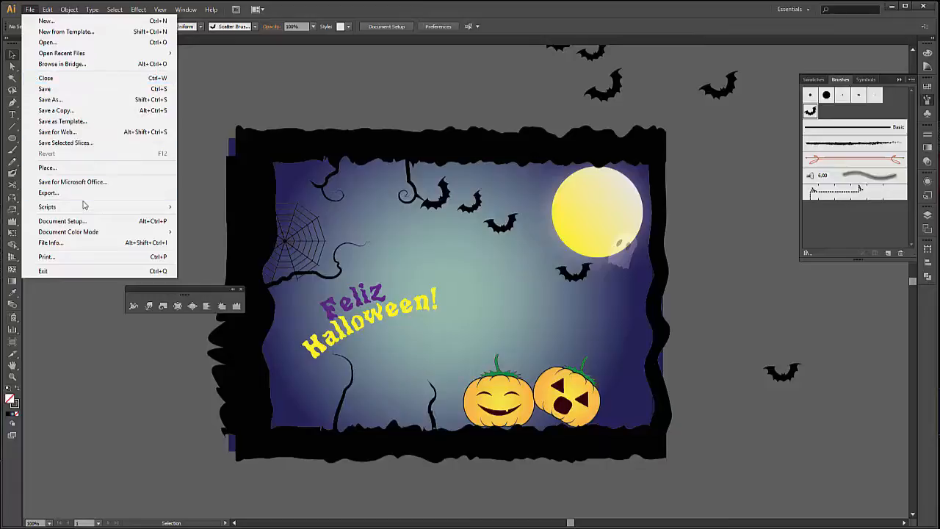
left_click(49, 192)
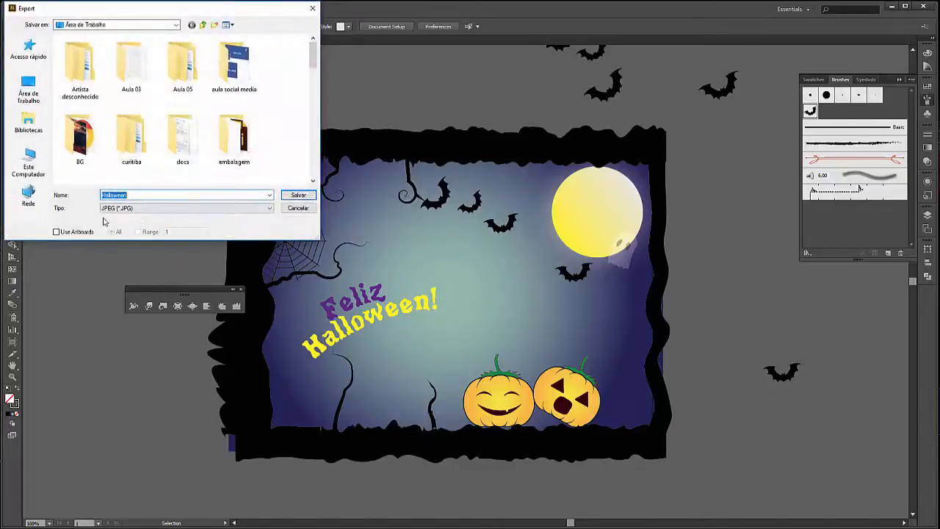
left_click(58, 231)
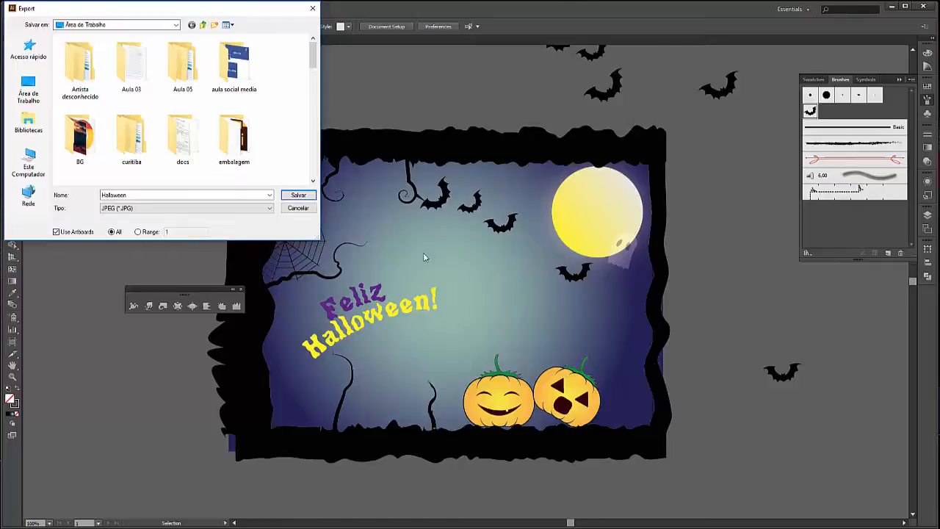
left_click(298, 194)
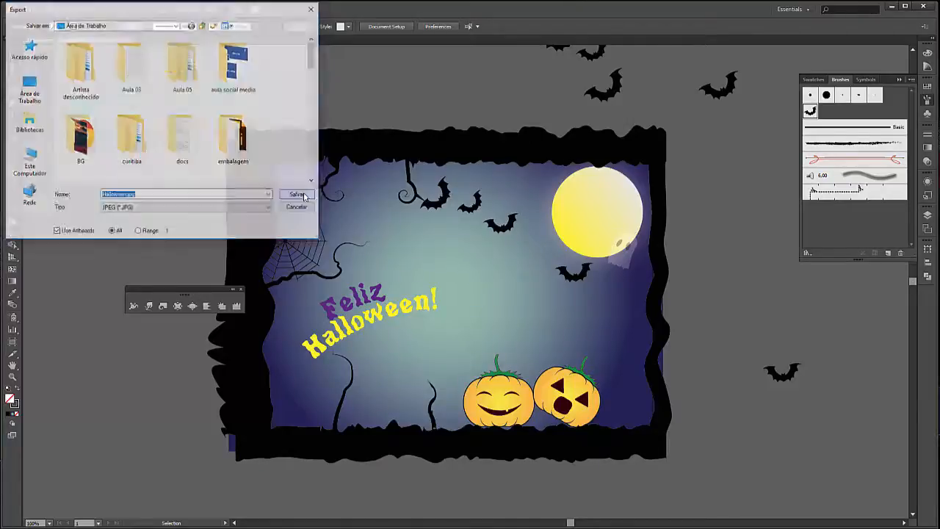
left_click(245, 299)
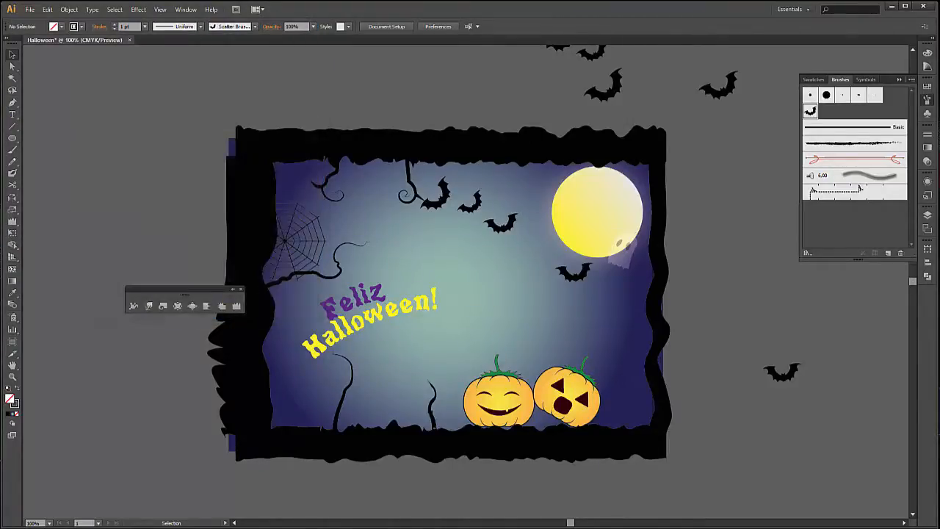
left_click(250, 299)
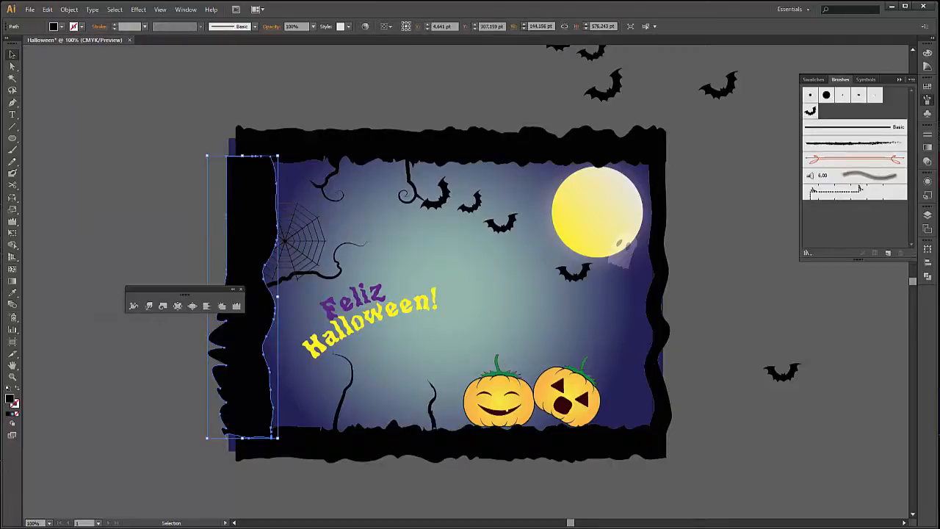